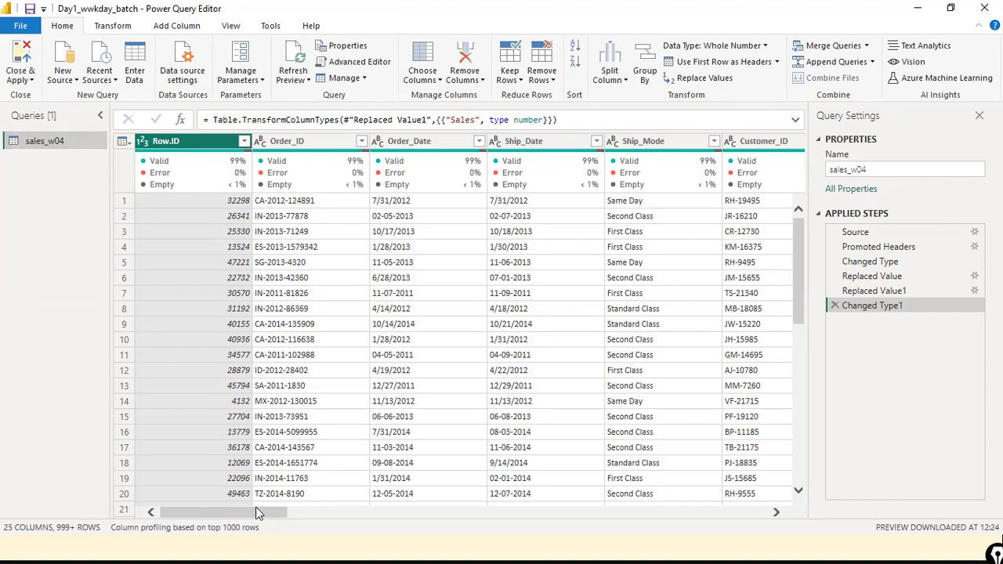
left_click(289, 513)
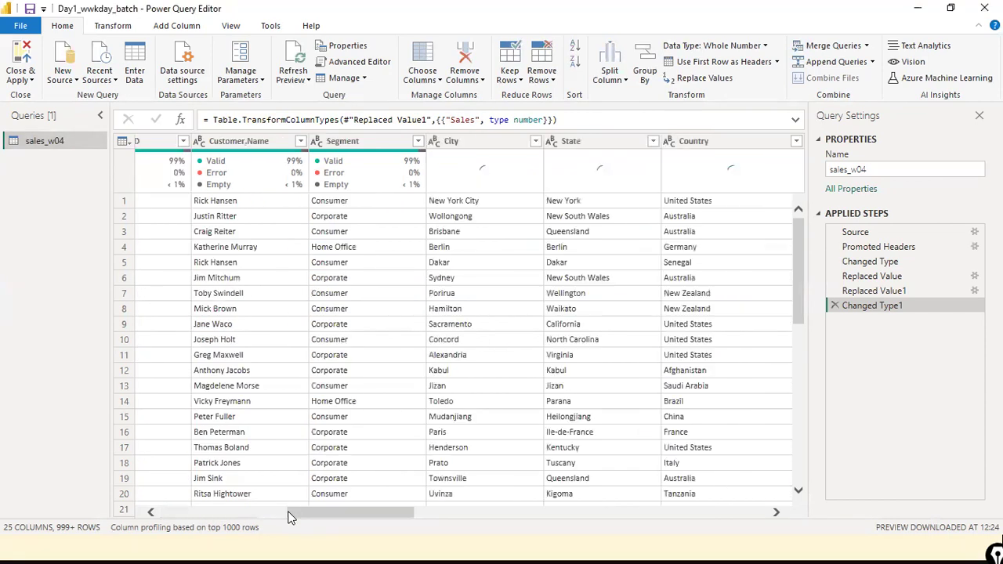
left_click_drag(296, 514, 2, 449)
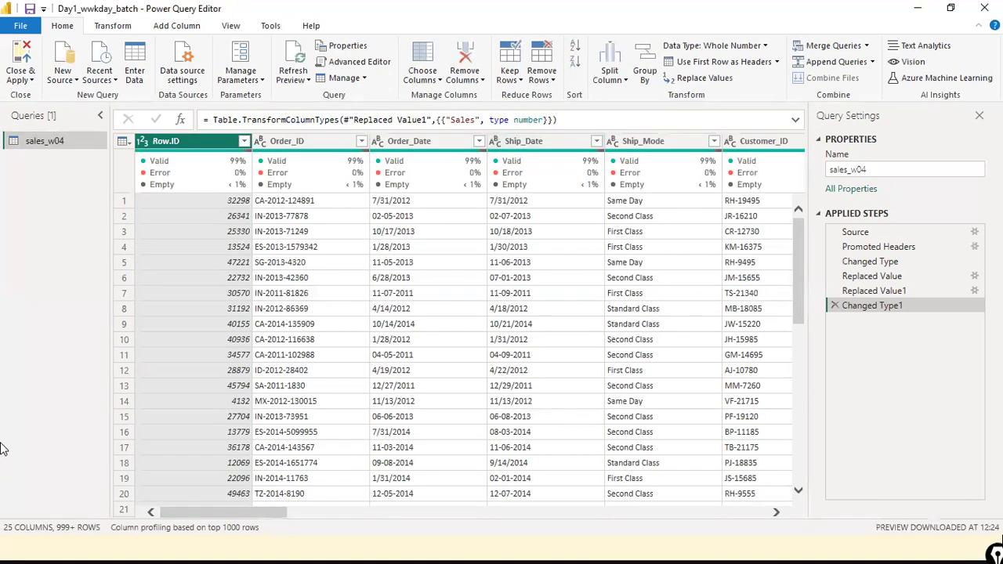
left_click(554, 82)
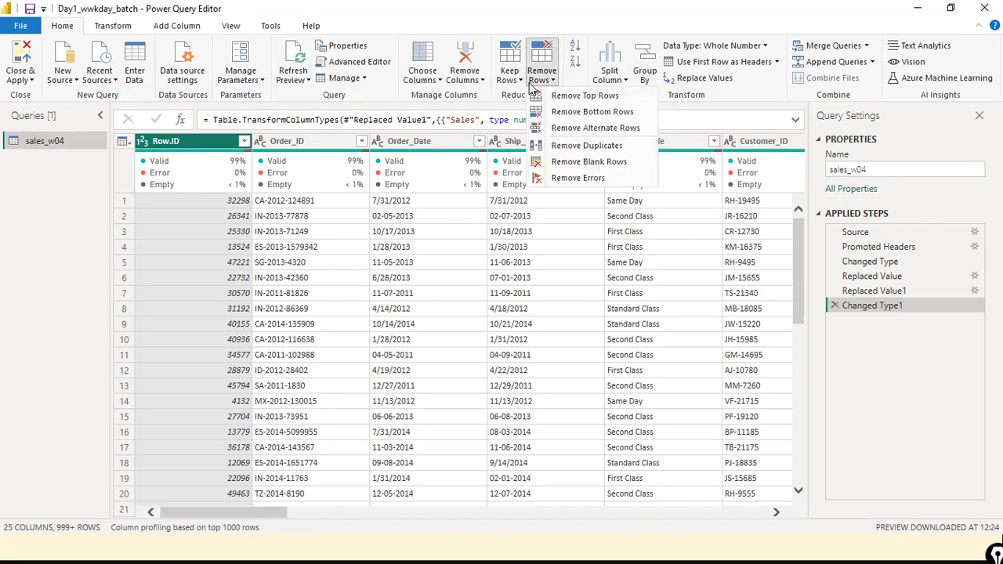
left_click(530, 88)
left_click(517, 81)
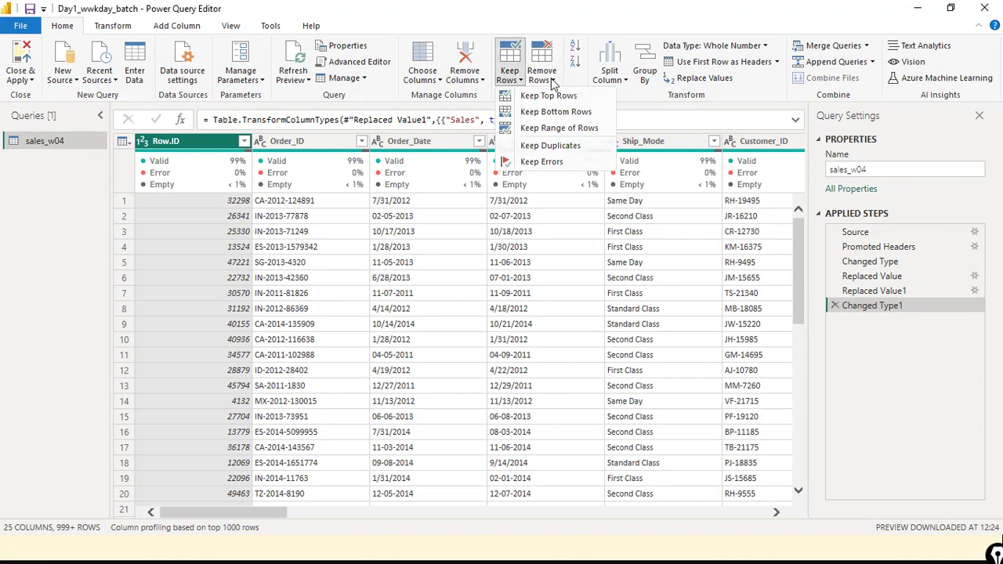
left_click(553, 82)
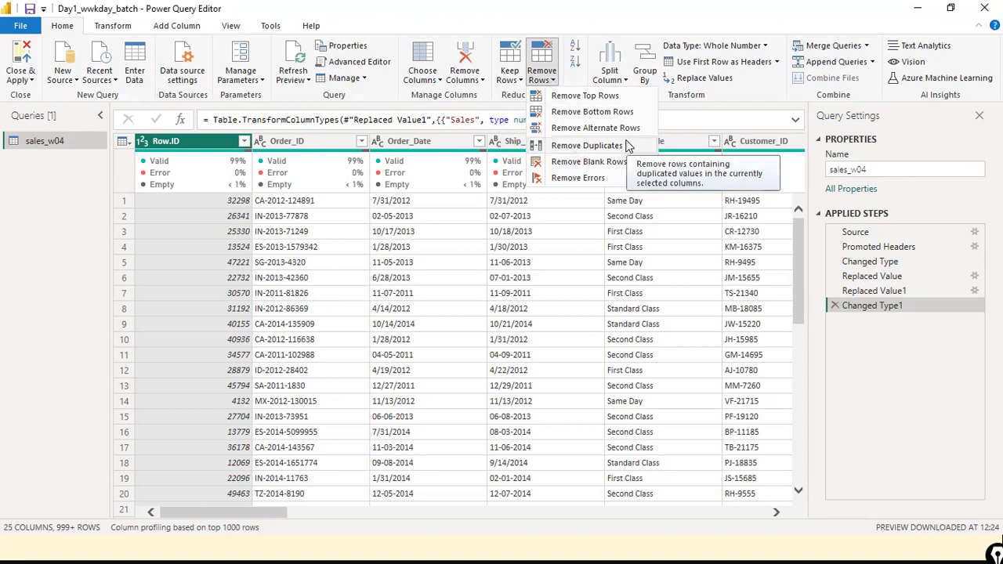
left_click(838, 402)
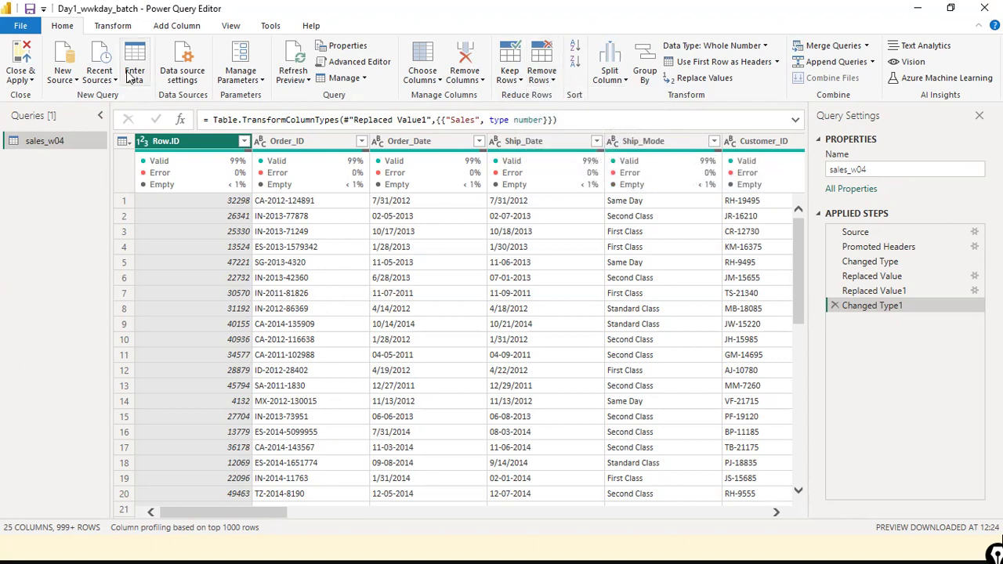
Count the rows of the sales_w04 table, then delete the Counted Rows step
left_click(125, 26)
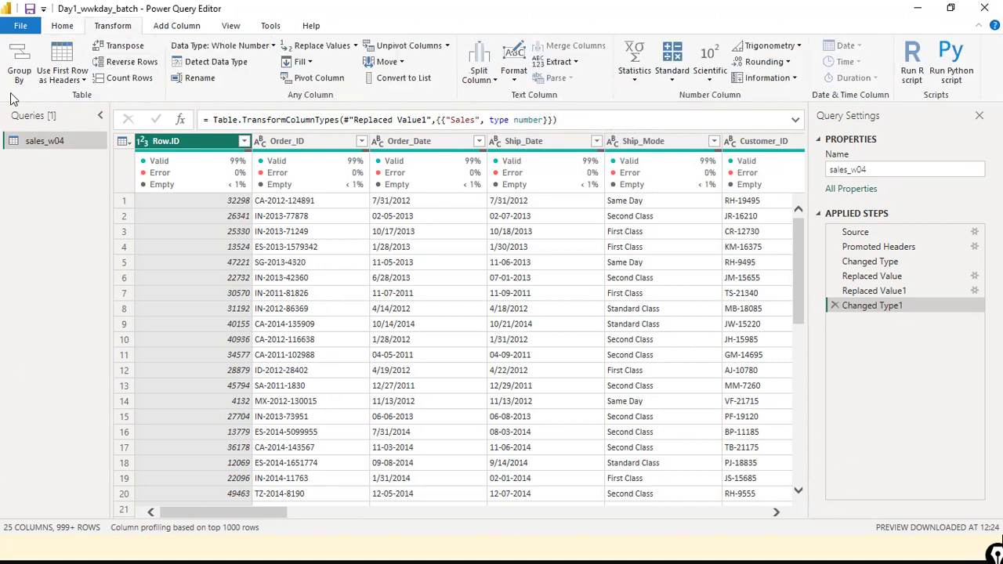
left_click(127, 84)
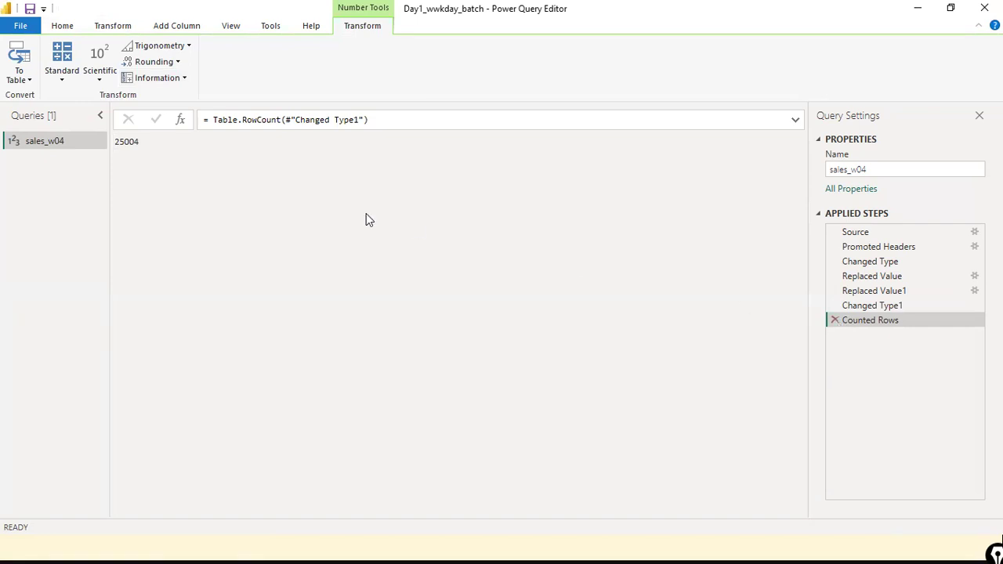
left_click_drag(115, 143, 174, 150)
left_click(834, 321)
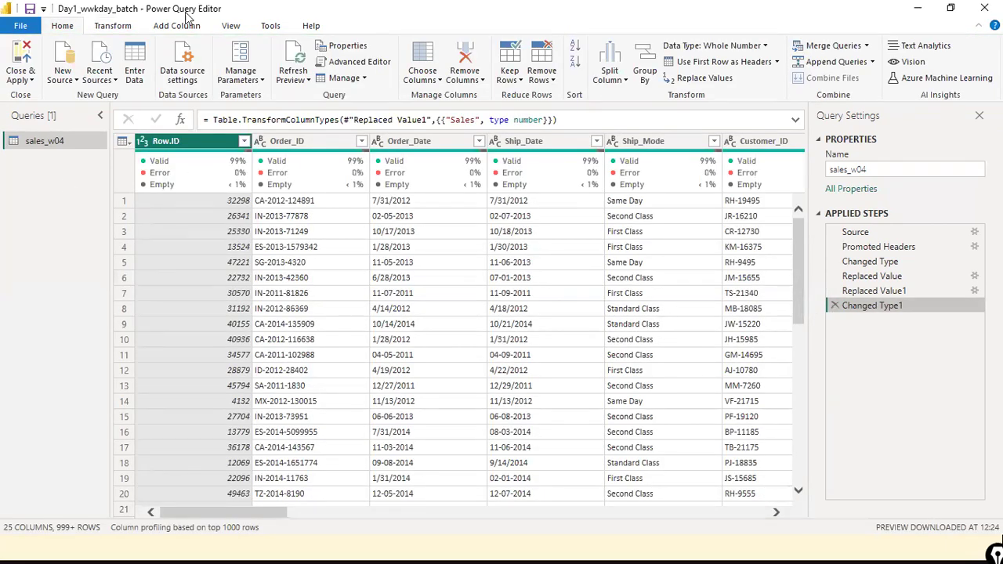
left_click(482, 82)
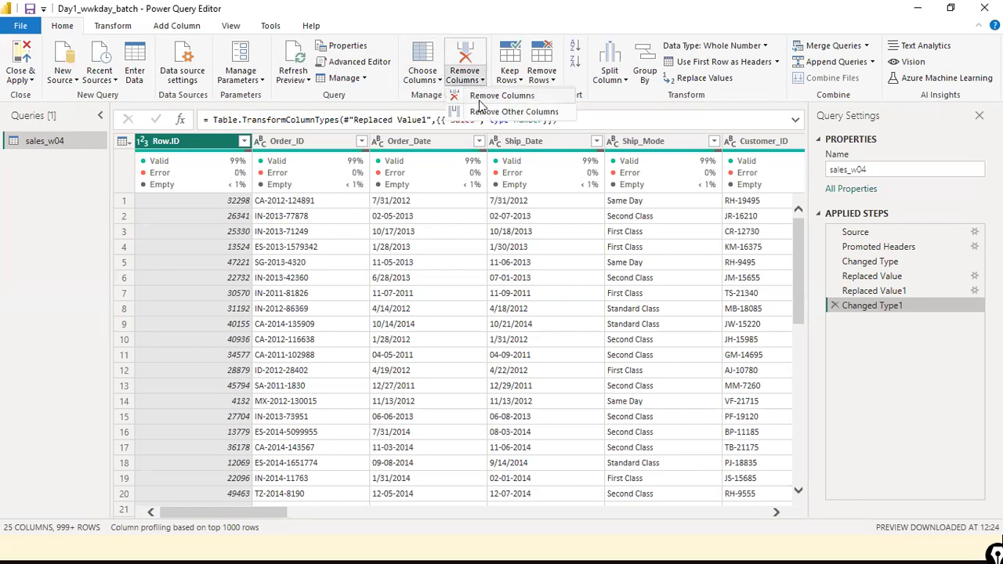
left_click(476, 9)
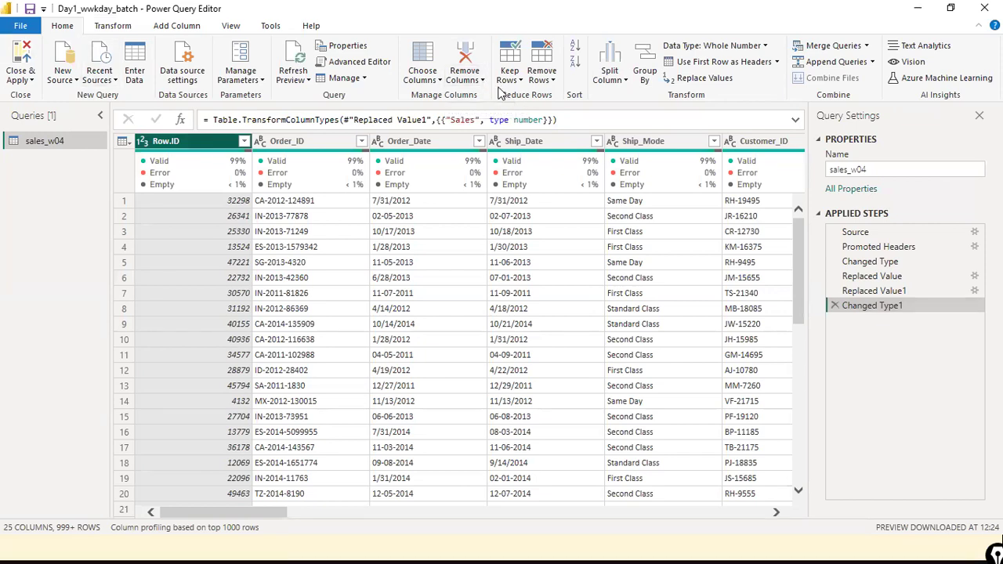
left_click(555, 80)
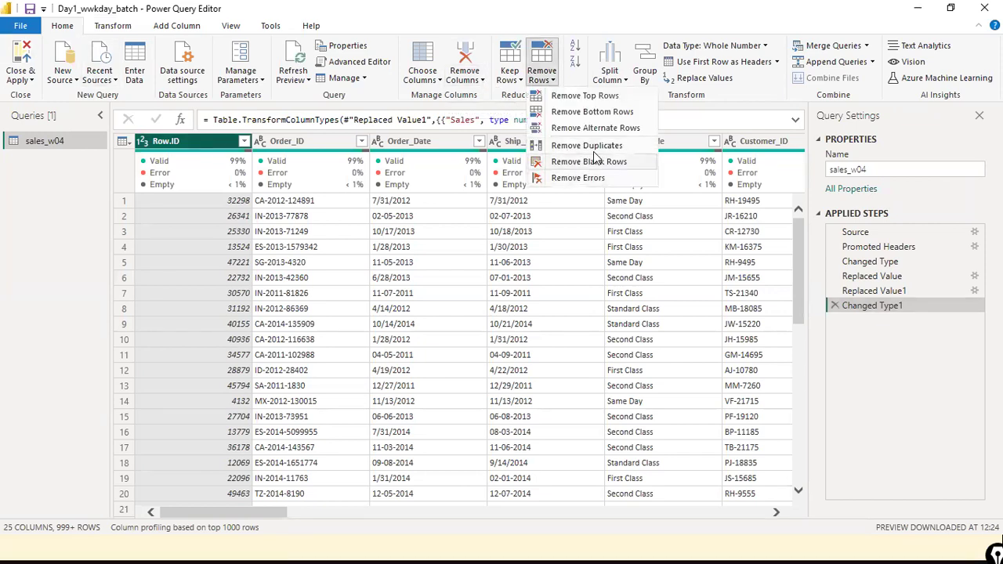
left_click(521, 81)
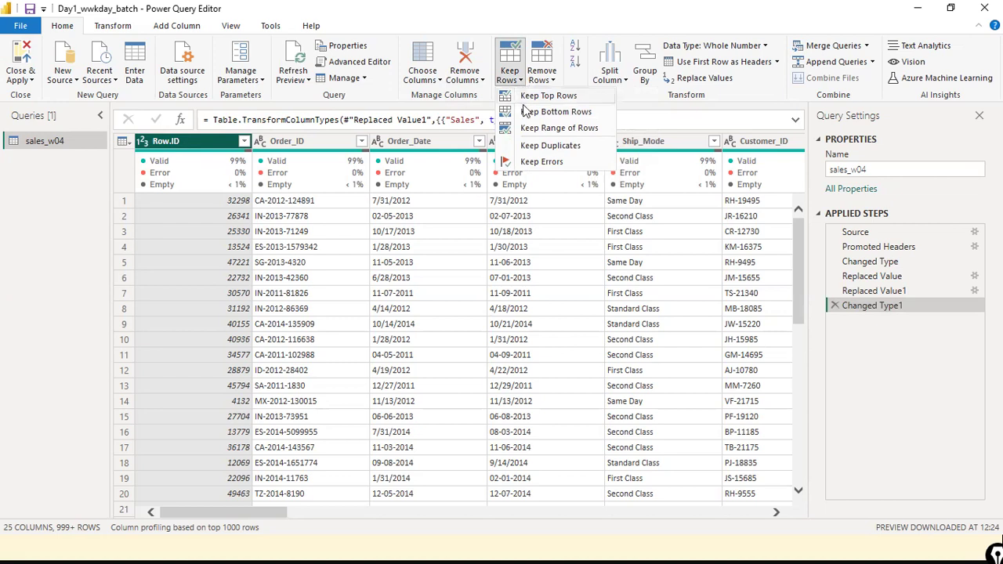
left_click(528, 7)
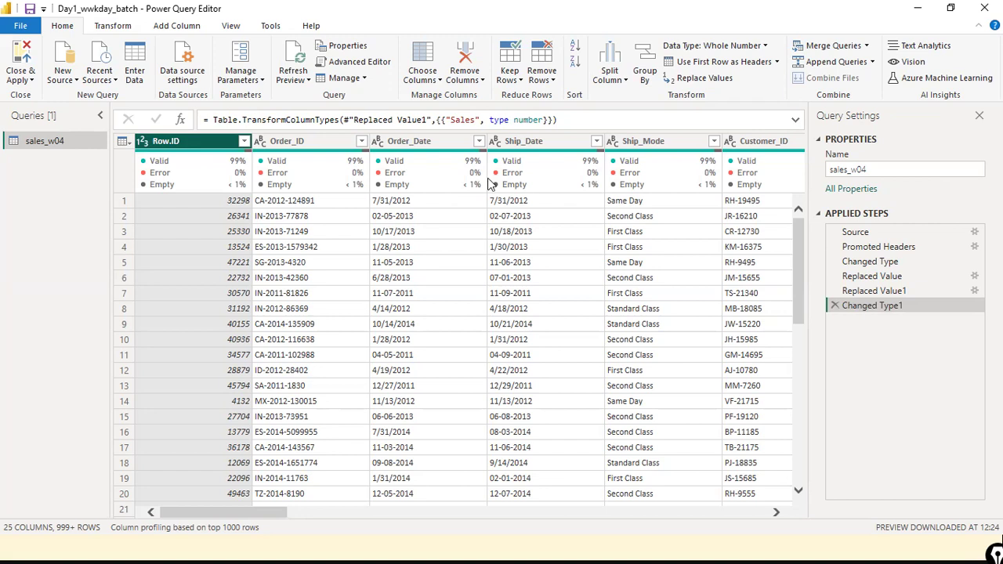
Keep only the rows of sales_w04 that have duplicate values in the Row.ID column
left_click(523, 84)
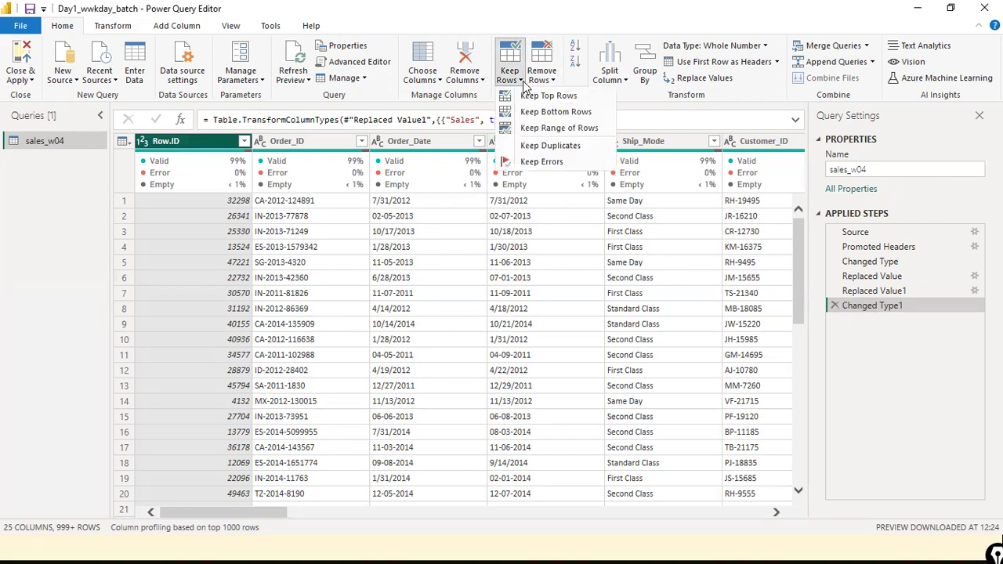
left_click(520, 147)
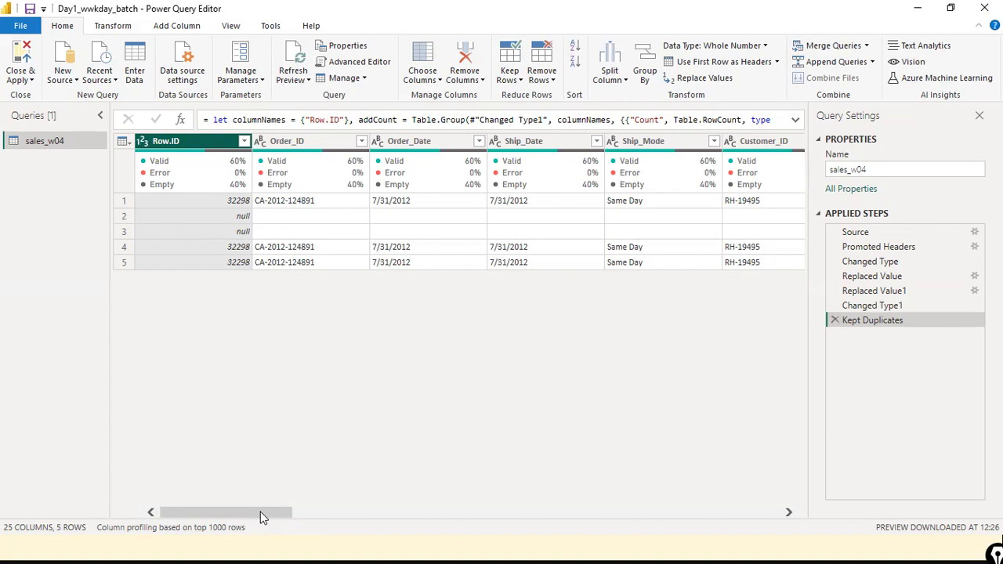
Examine the duplicate rows across all columns from Row.ID to Return, then delete the Kept Duplicates step
scroll(260, 511, "right", 10)
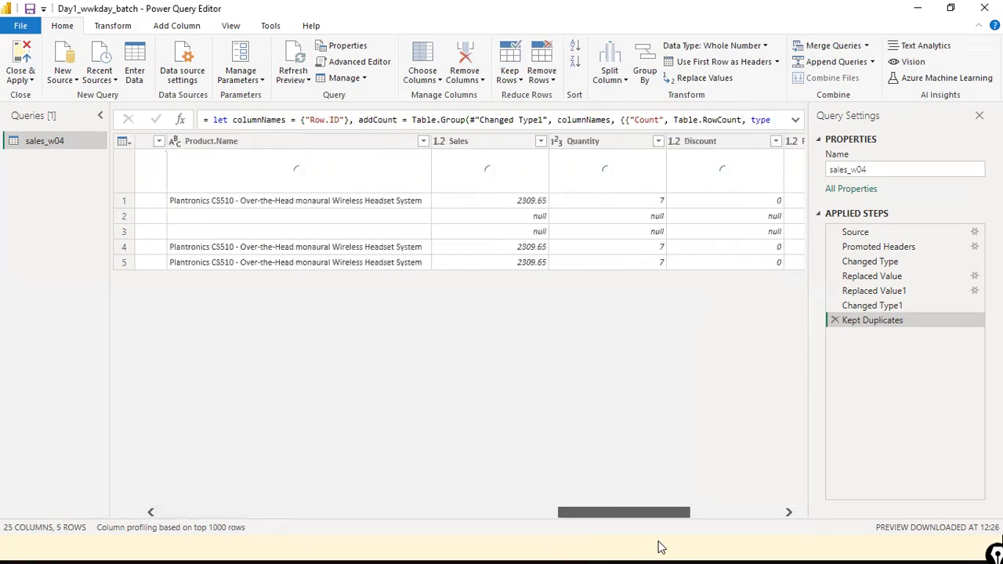
scroll(726, 544, "right", 5)
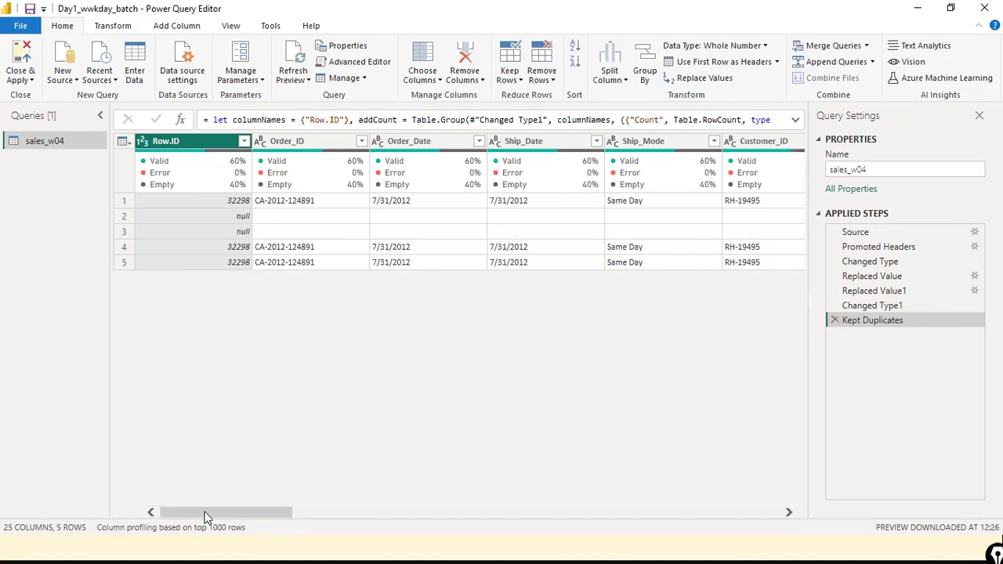
scroll(215, 511, "right", 15)
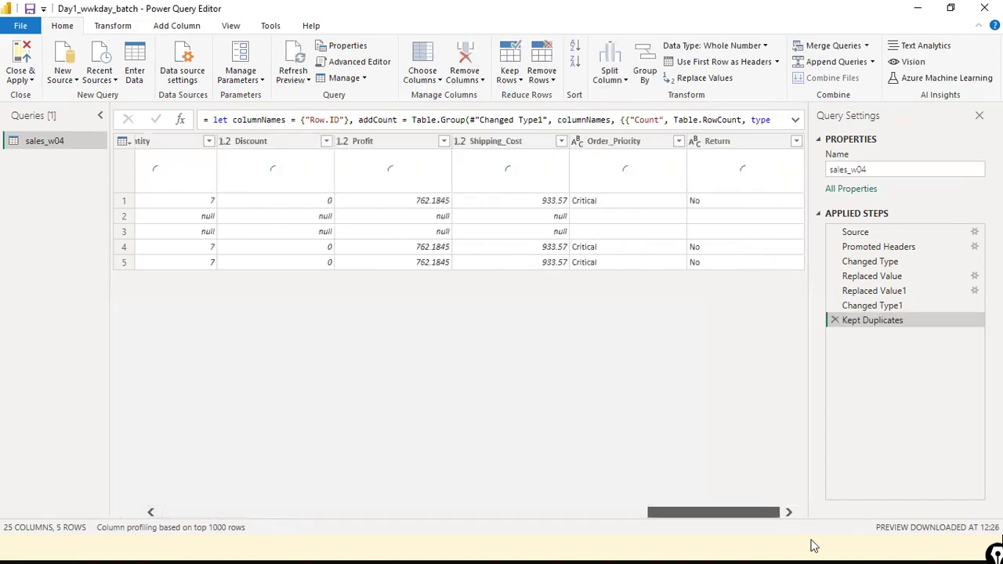
scroll(470, 512, "left", 15)
scroll(259, 477, "right", 8)
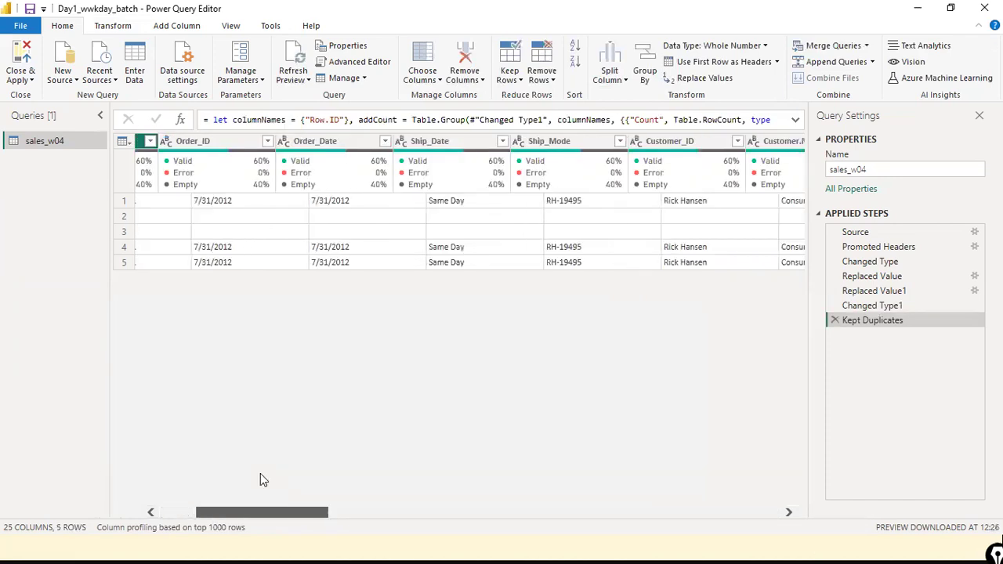
scroll(384, 493, "right", 5)
scroll(682, 492, "right", 4)
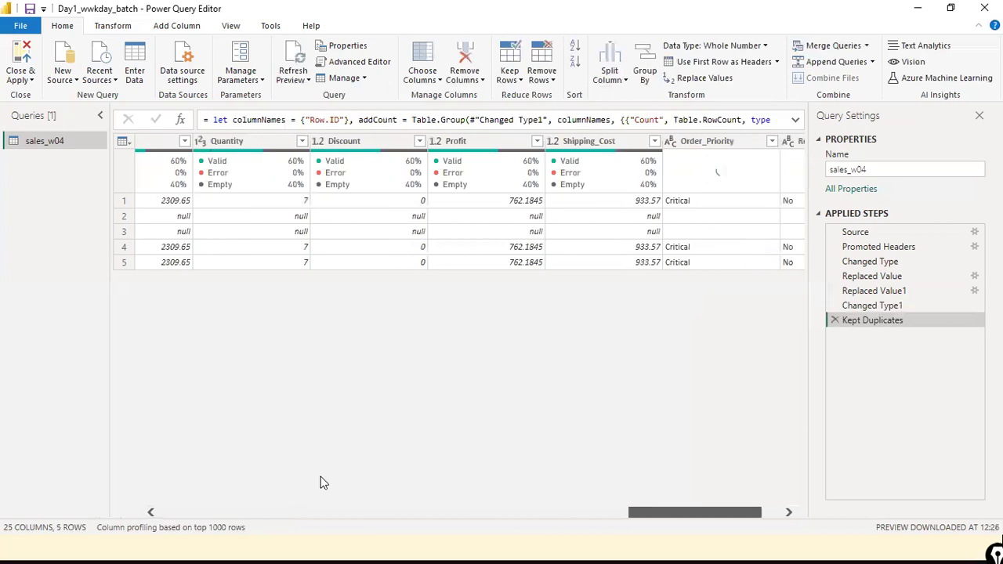
scroll(320, 480, "left", 15)
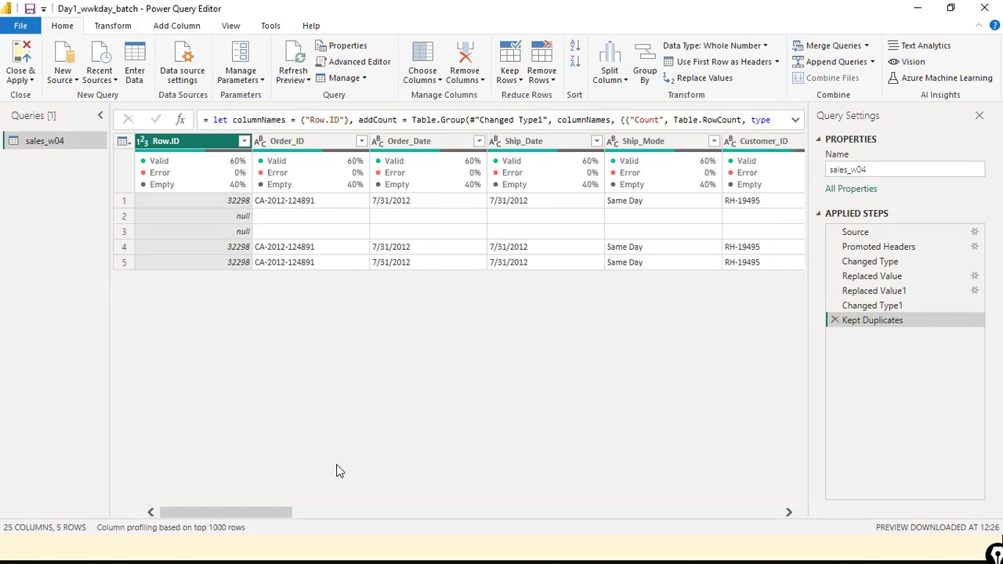
left_click_drag(257, 514, 550, 511)
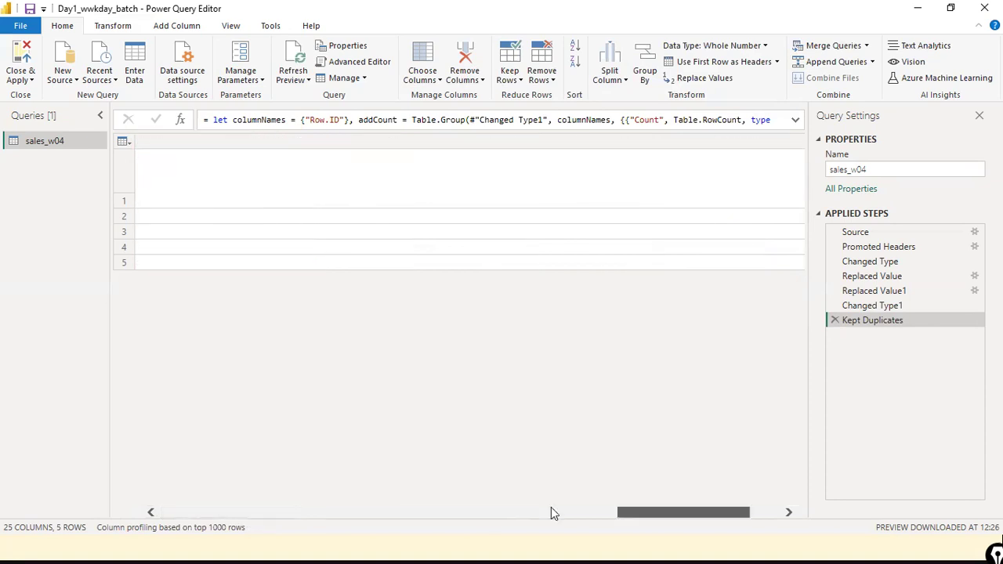
scroll(551, 513, "left", 2)
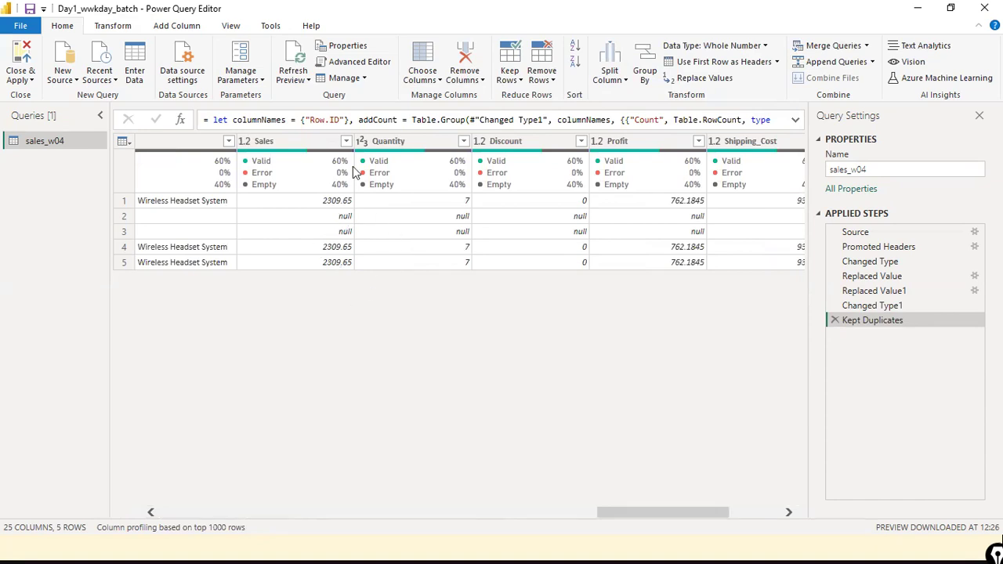
mouse_move(353, 172)
left_click(834, 320)
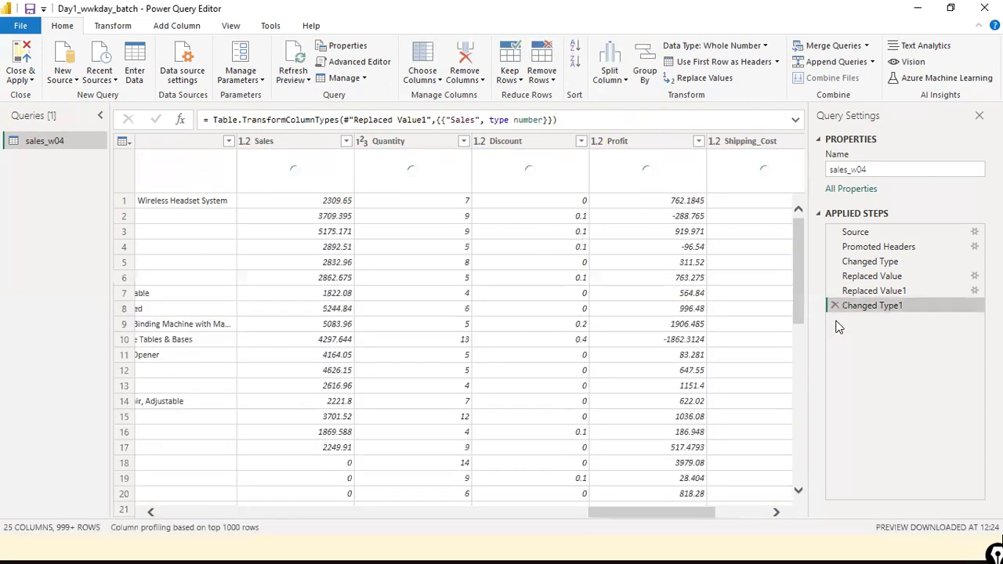
Remove the rows with duplicate values in the Row.ID column from the sales_w04 table
left_click(469, 78)
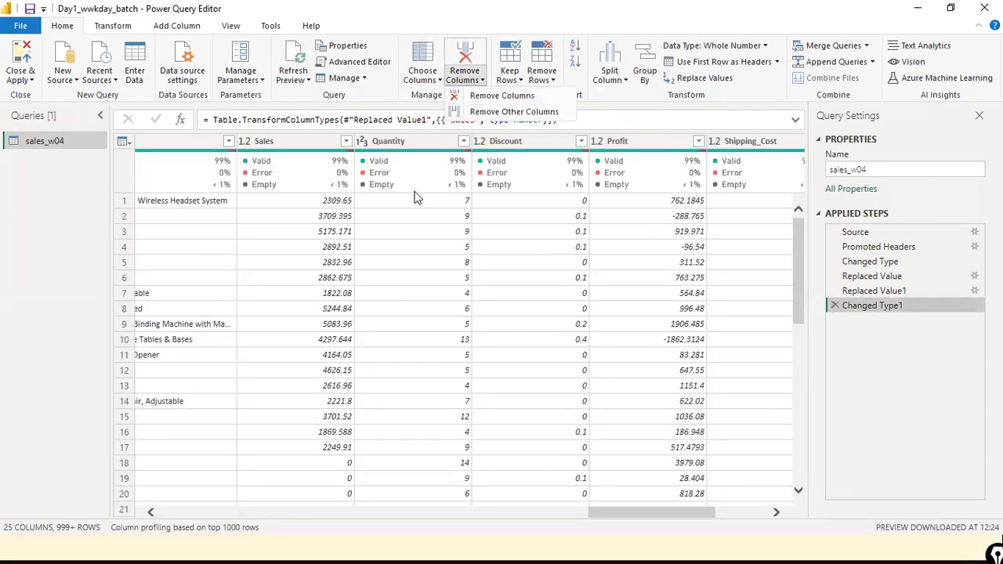
left_click(553, 80)
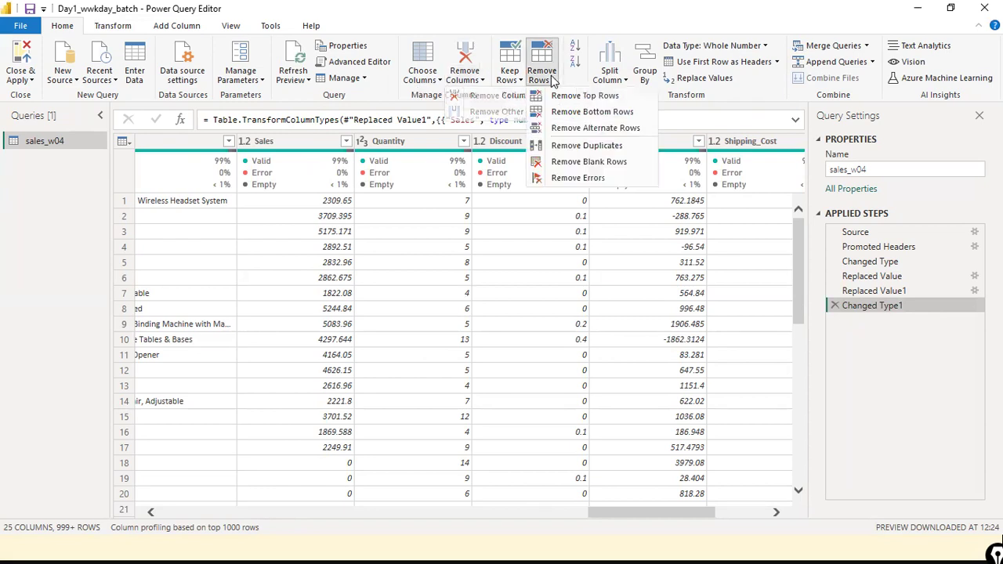
left_click(607, 147)
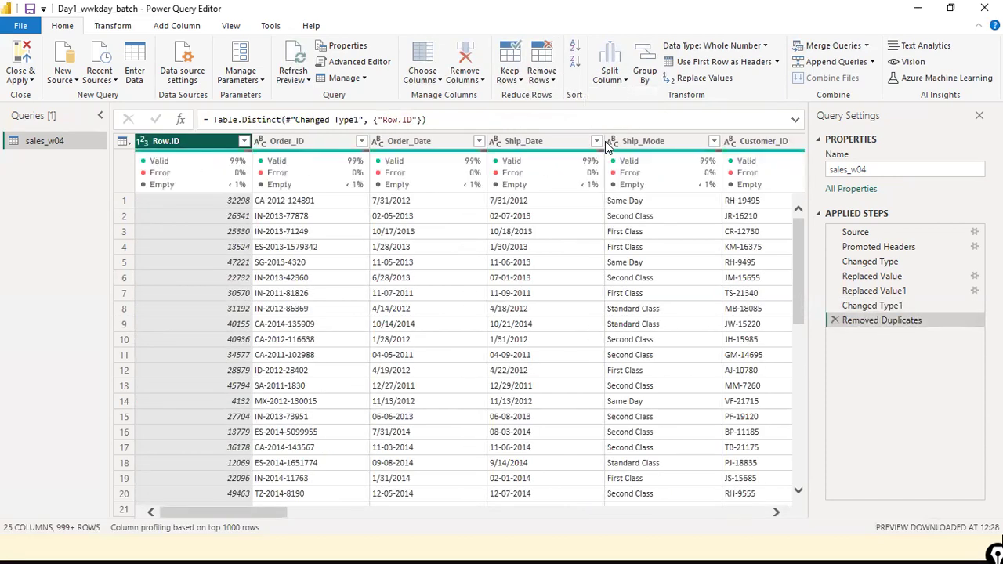
left_click(552, 81)
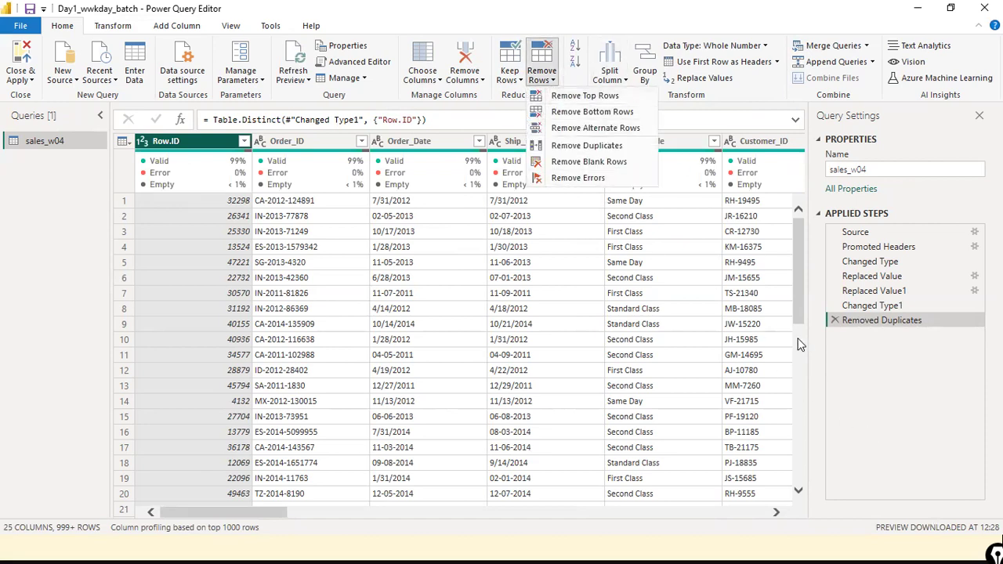
key("Escape")
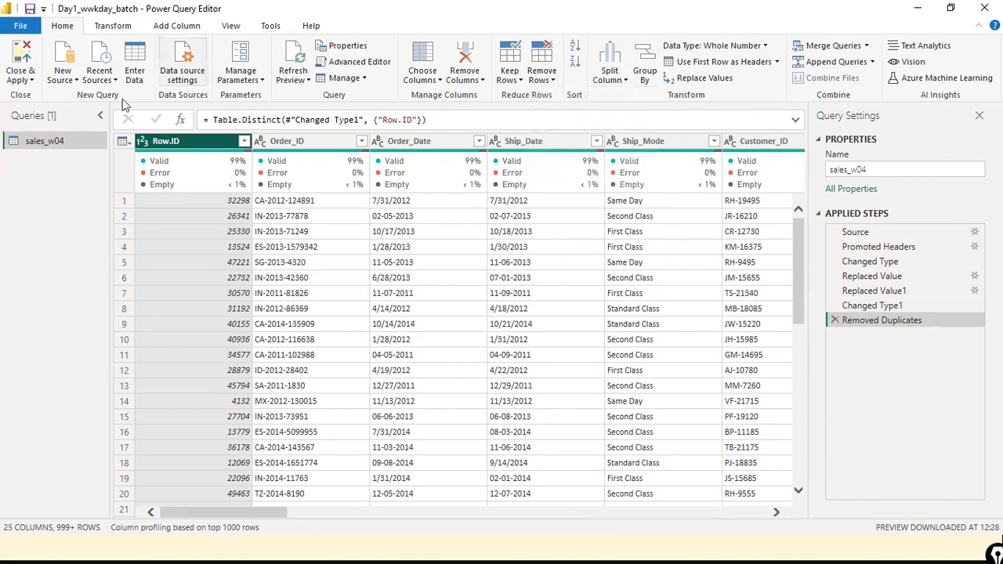
Count the rows remaining after the duplicate removal, then delete the Counted Rows step
left_click(124, 27)
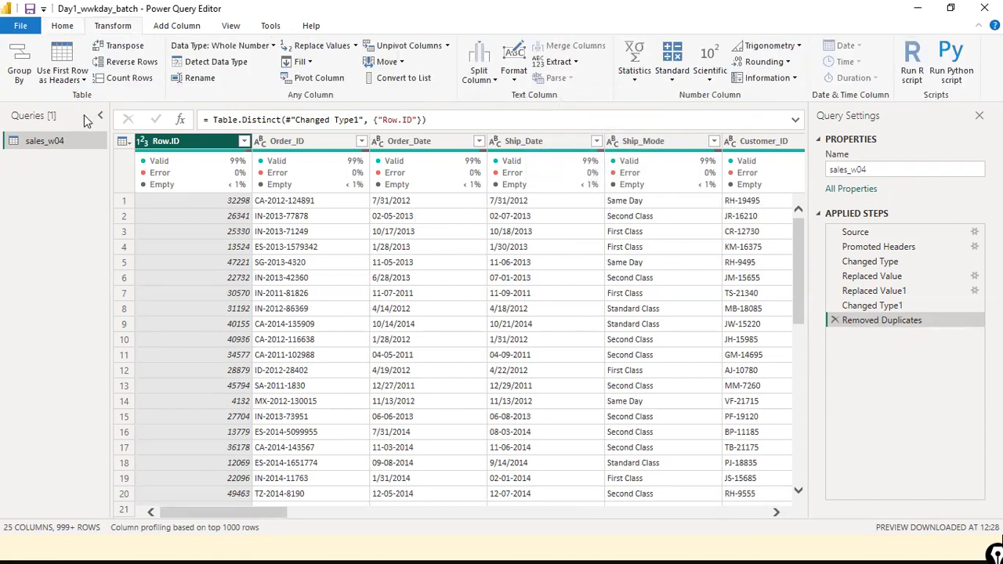
left_click(129, 78)
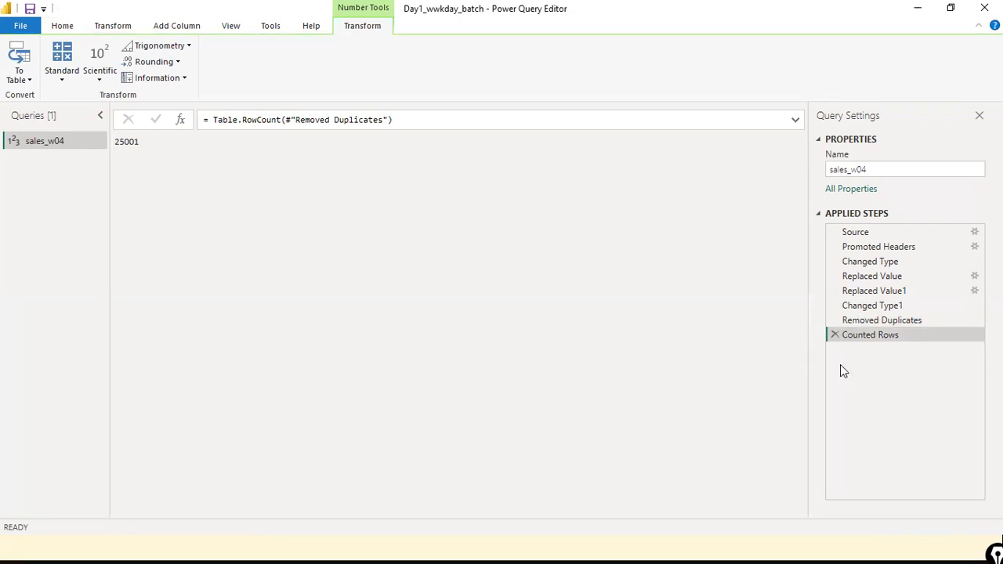
left_click(835, 335)
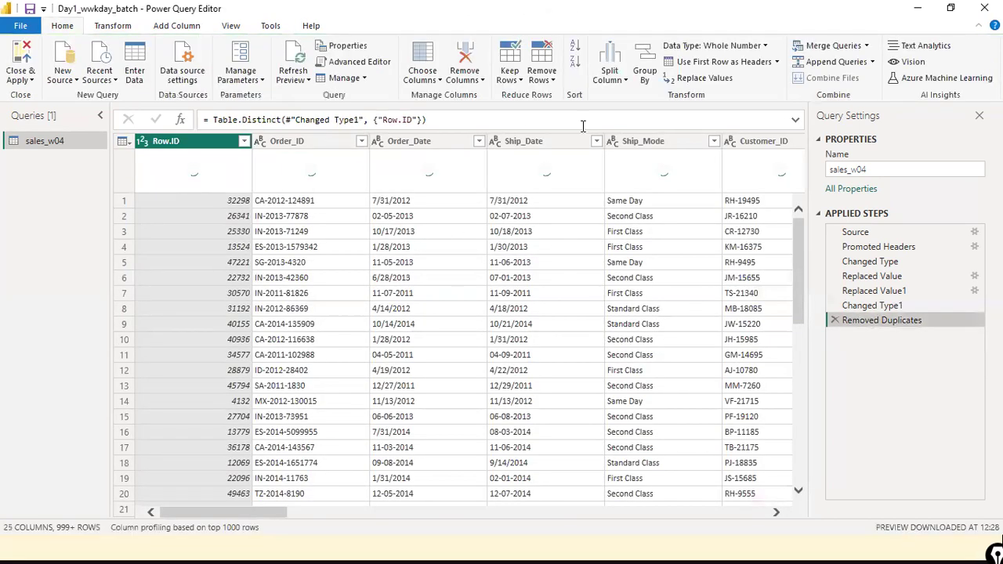
Remove the blank rows from the sales_w04 table
left_click(554, 76)
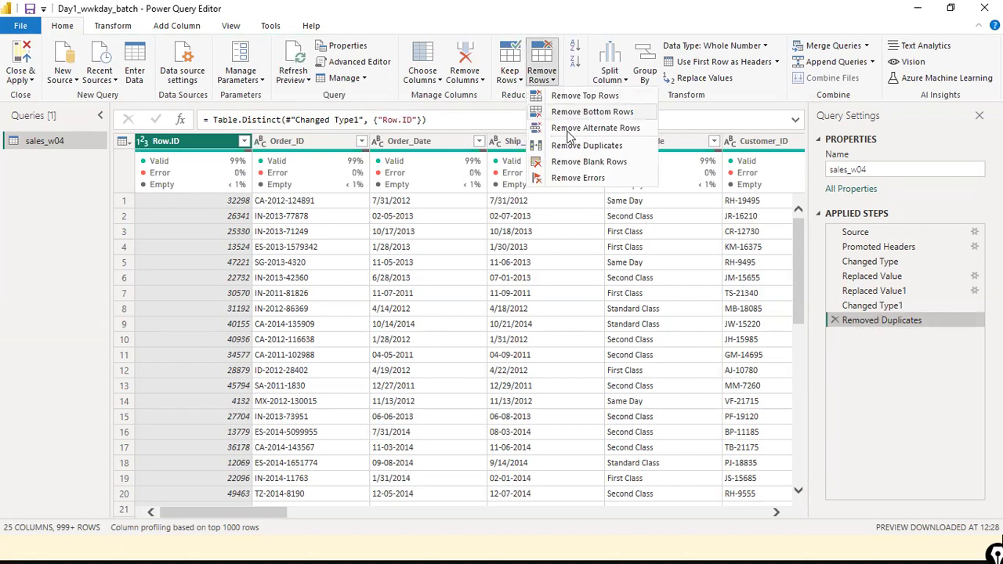
left_click(588, 162)
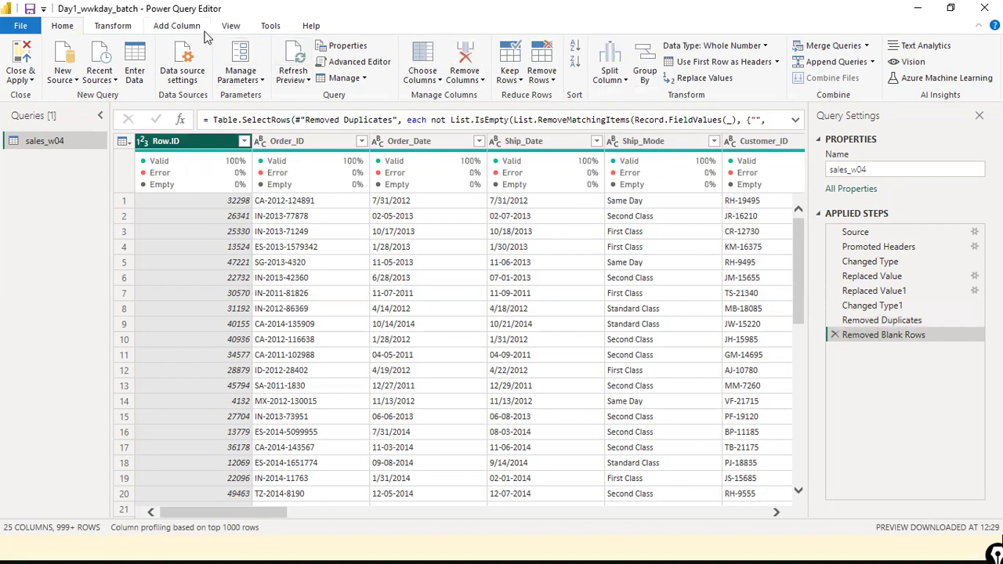
Count the rows remaining after the blank row removal, then delete the Counted Rows step
left_click(110, 26)
left_click(124, 78)
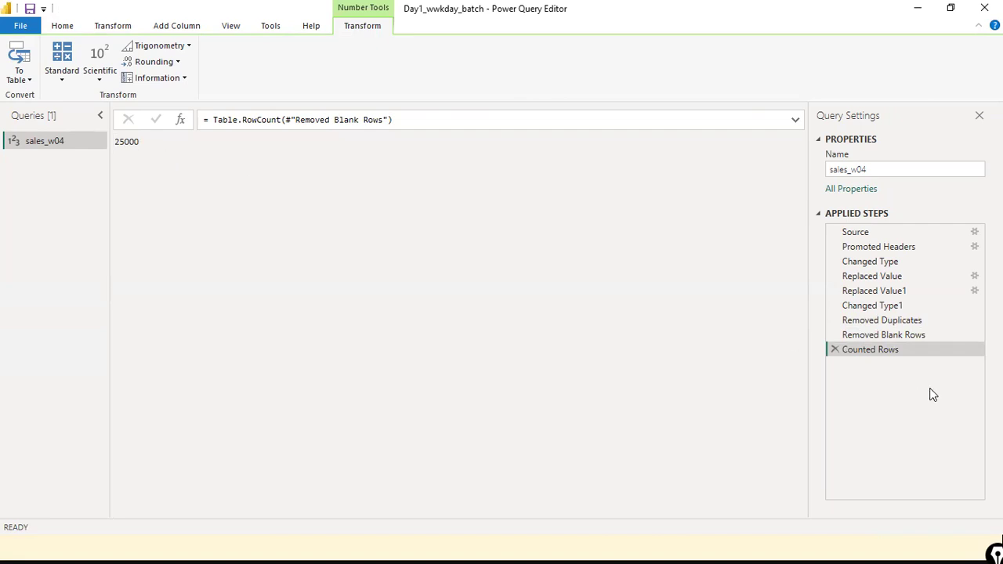
left_click(837, 349)
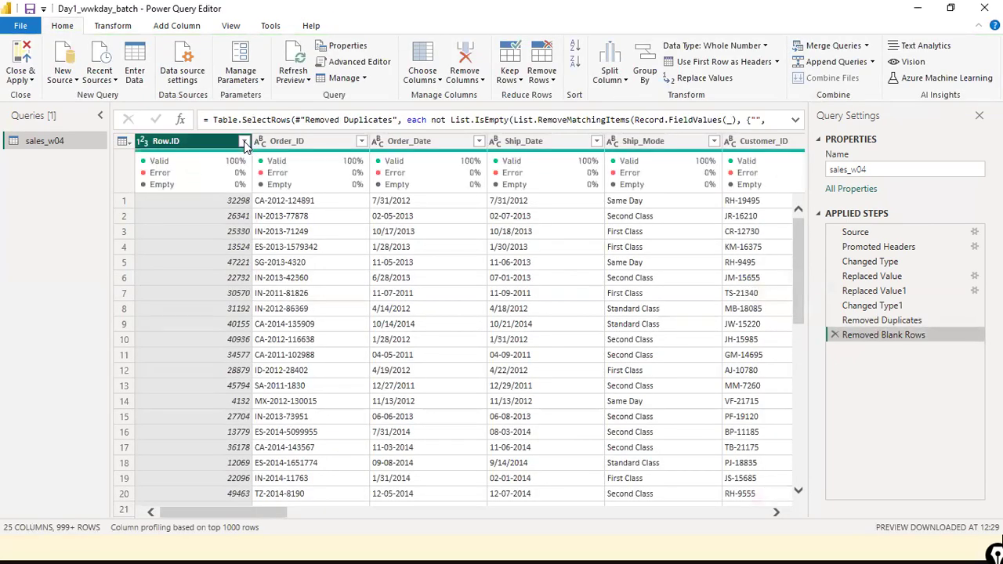
Look through the values listed in the Row.ID column's filter and close it without applying a filter
left_click(245, 142)
scroll(222, 339, "down", 5)
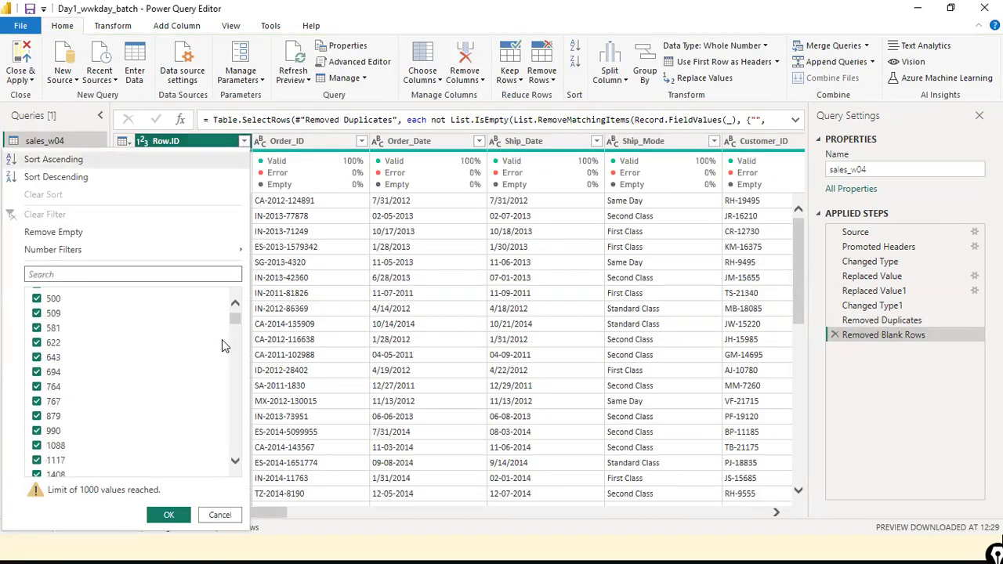
scroll(222, 345, "up", 1)
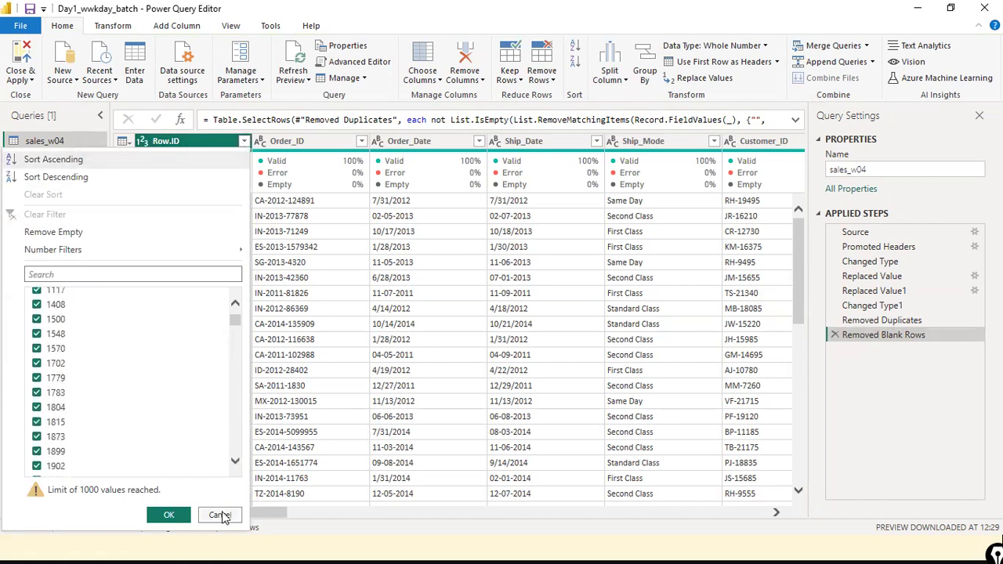
left_click(219, 515)
Switch the column quality display off and on again, then examine the quality figures from Row.ID across to Product.Name
left_click(230, 25)
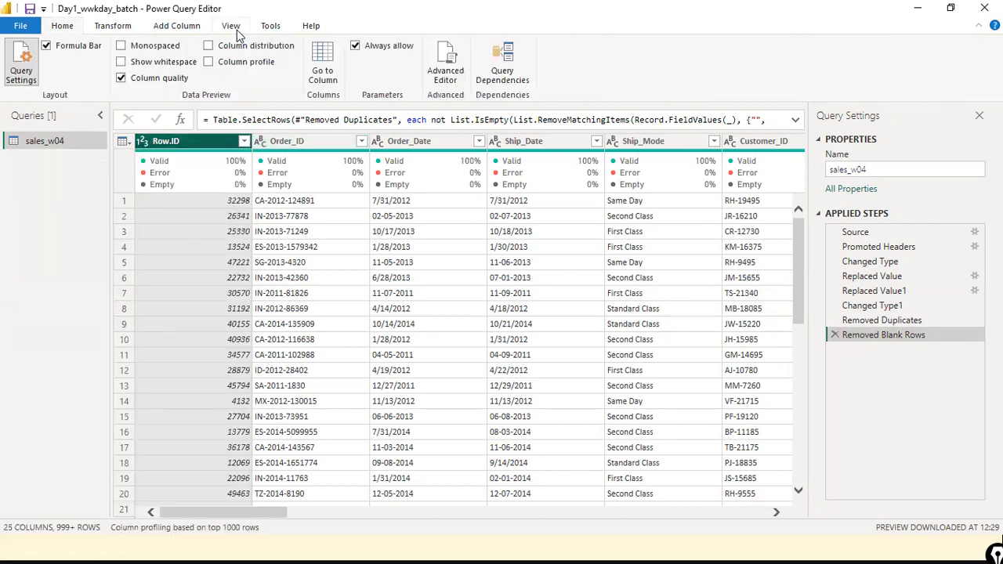
left_click(134, 84)
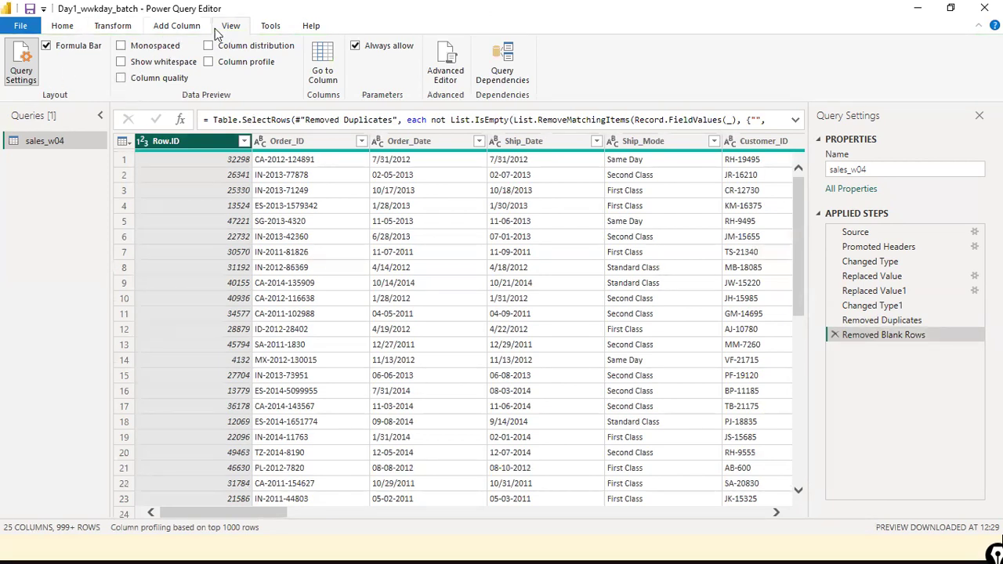
left_click(121, 79)
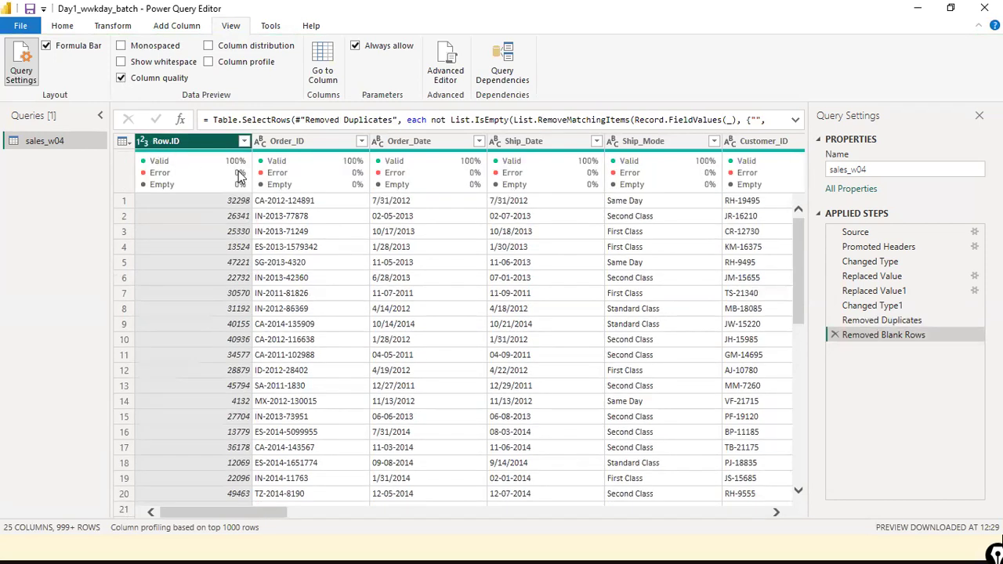
mouse_move(239, 174)
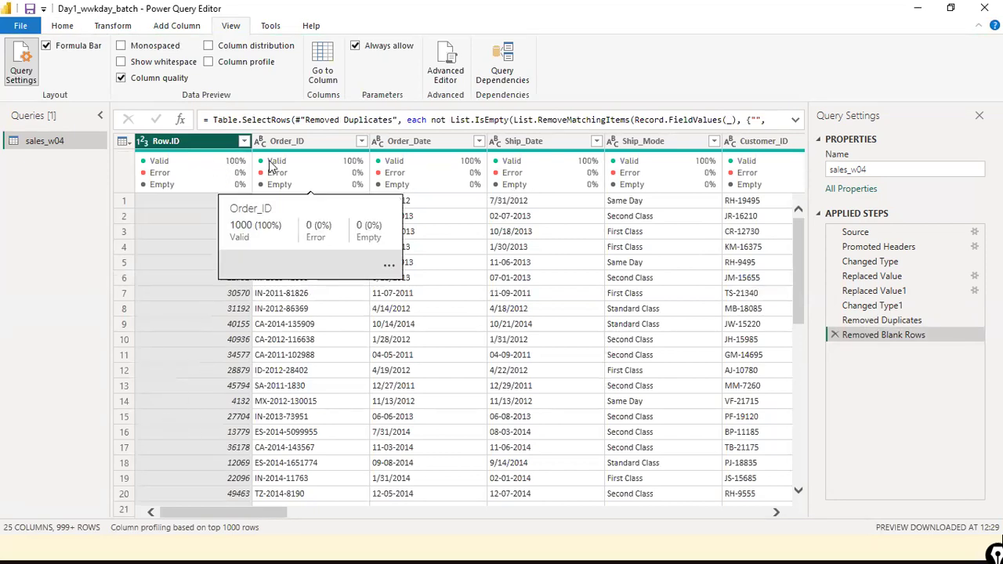
left_click(379, 513)
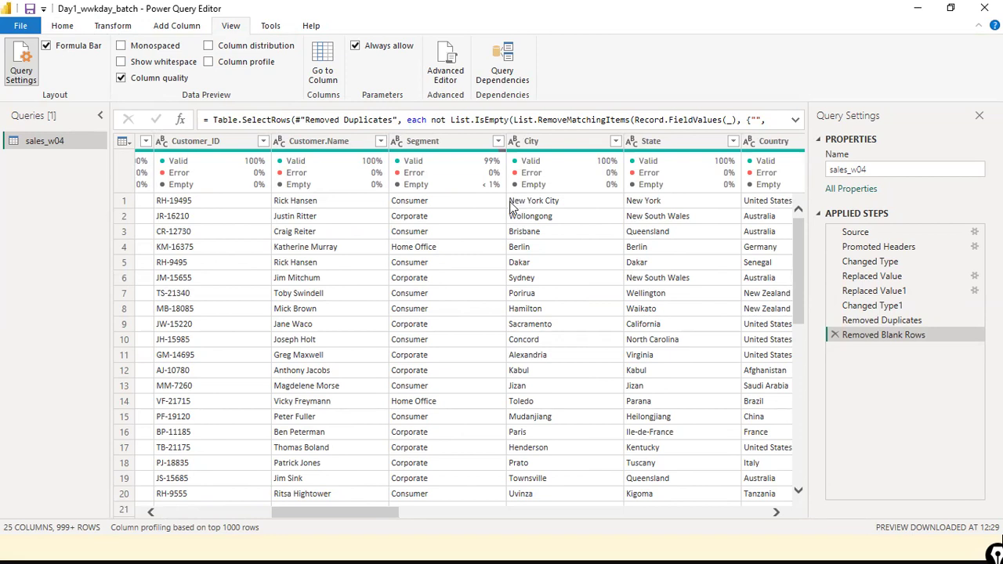
scroll(488, 263, "down", 4)
scroll(486, 270, "up", 4)
left_click_drag(360, 509, 475, 517)
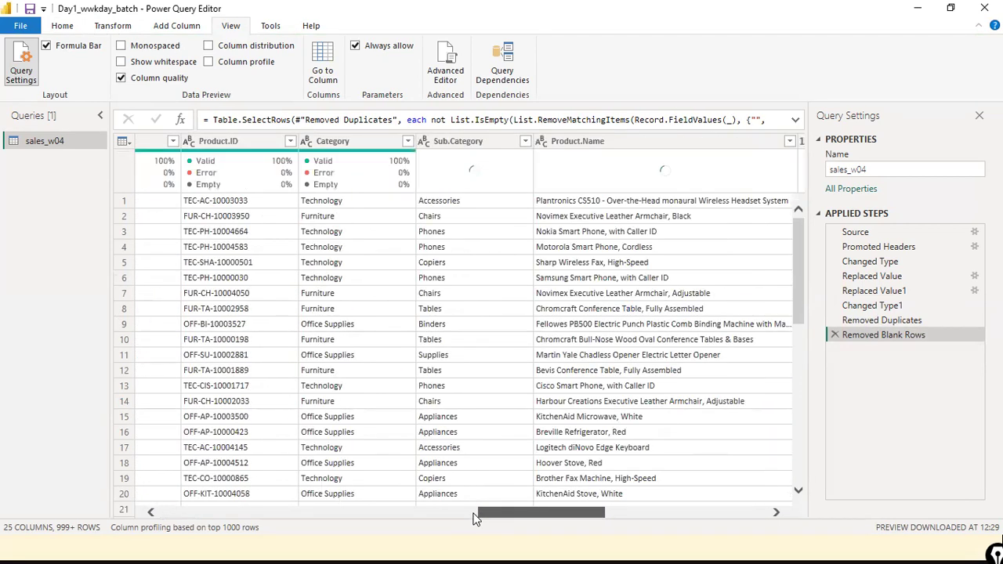
left_click_drag(475, 518, 118, 525)
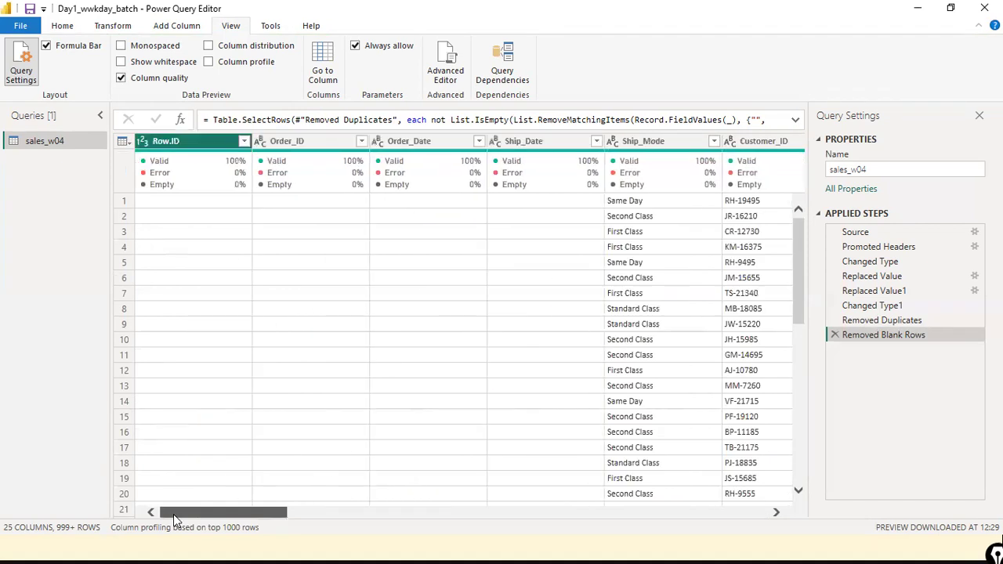
Apply Remove Blank Rows to the sales_w04 table a second time
left_click(63, 26)
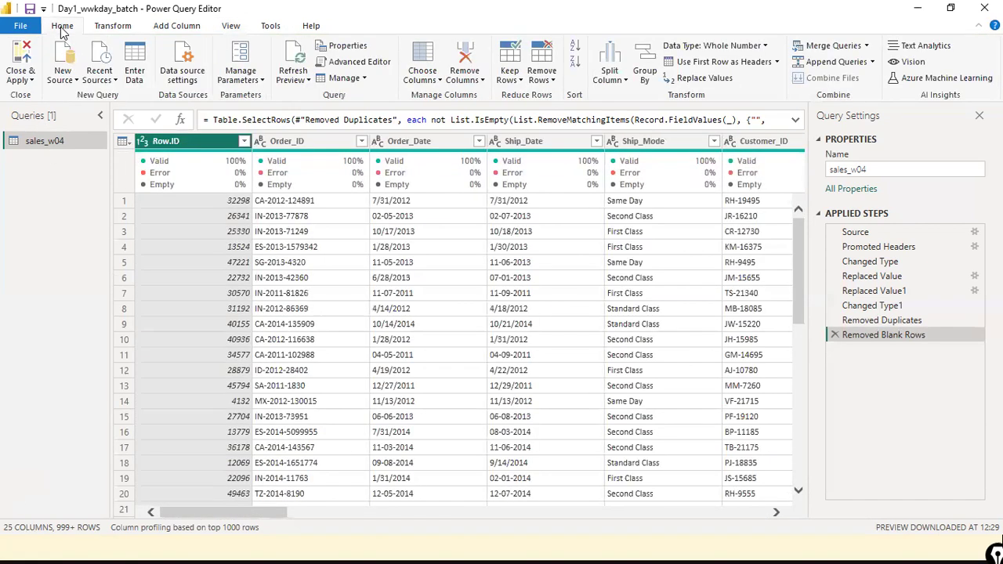
left_click(522, 81)
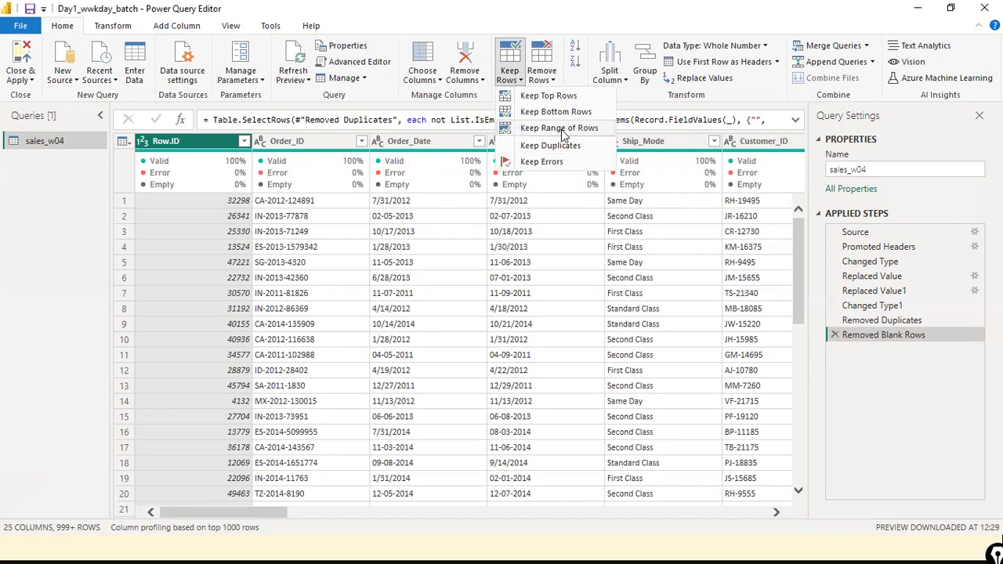
left_click(541, 78)
left_click(541, 78)
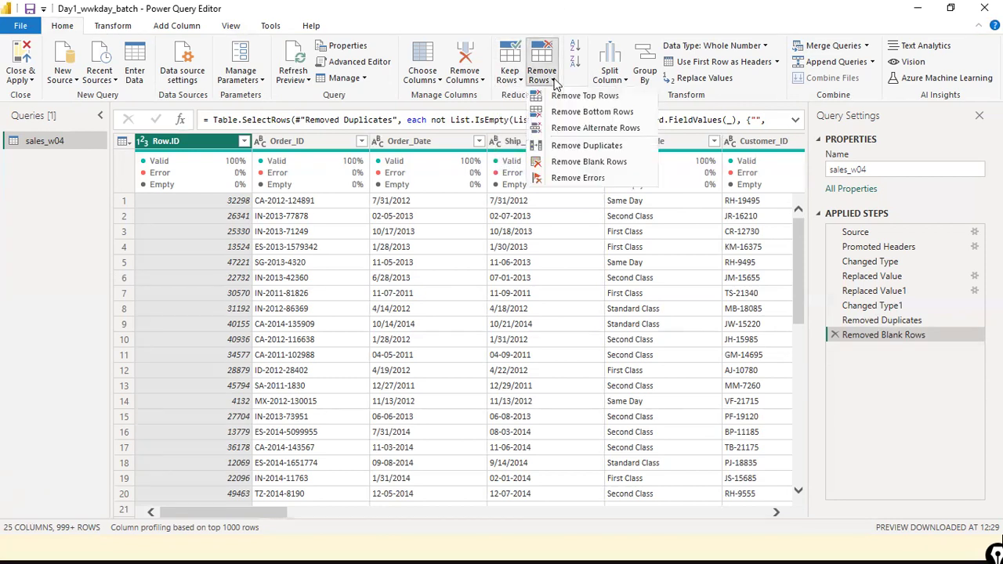
left_click(587, 162)
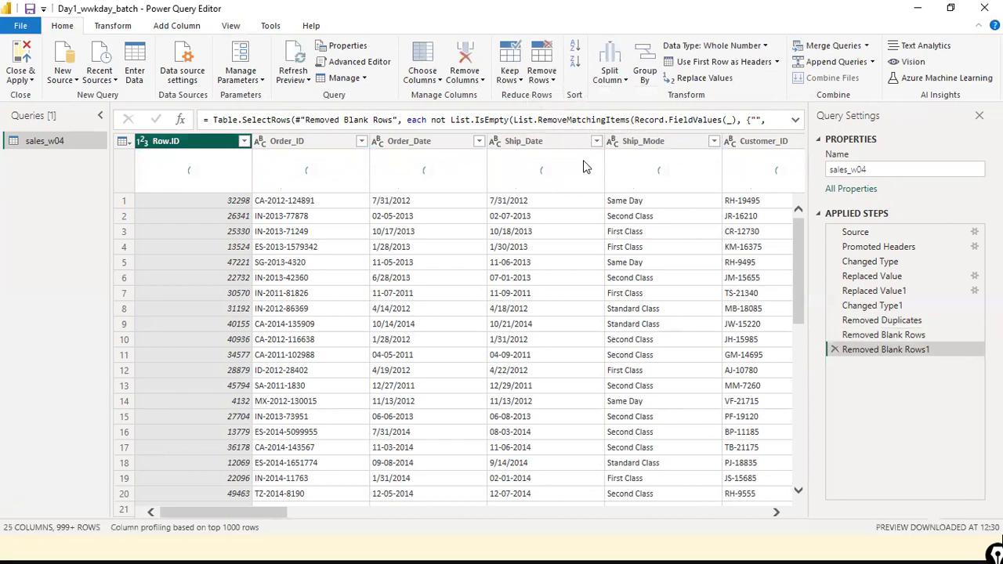
Count the rows after the second blank row removal, then delete the Counted Rows step
left_click(116, 28)
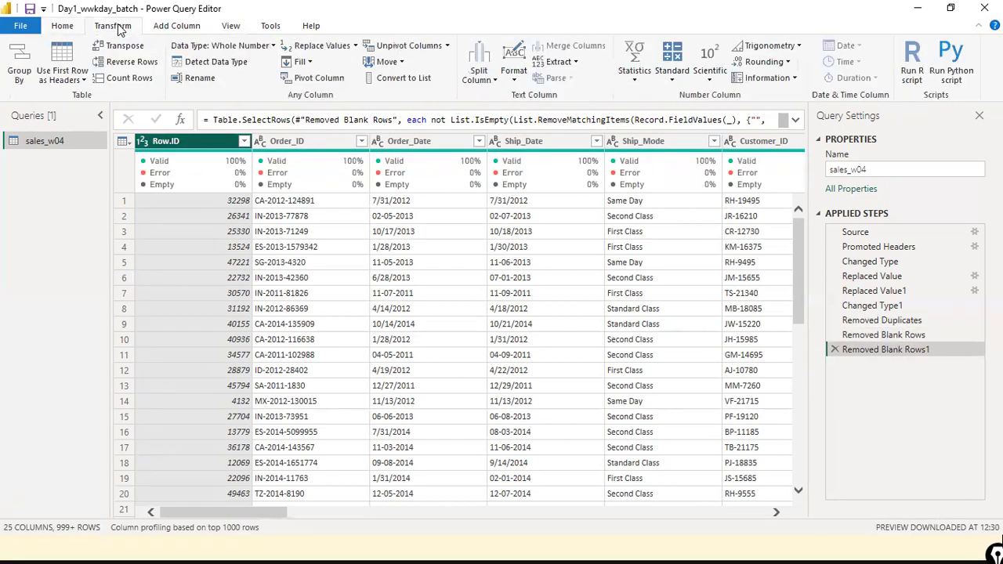
left_click(117, 78)
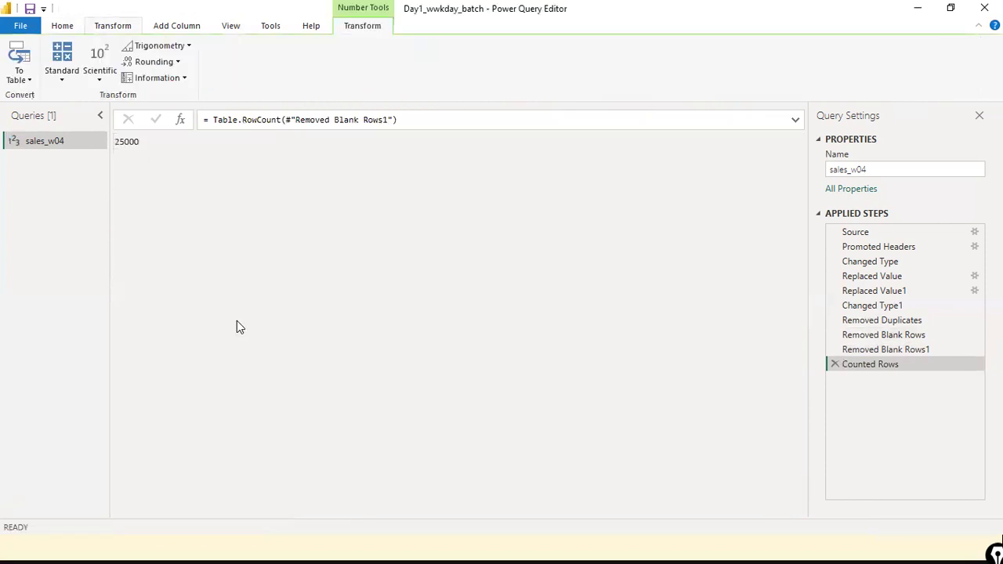
left_click(833, 365)
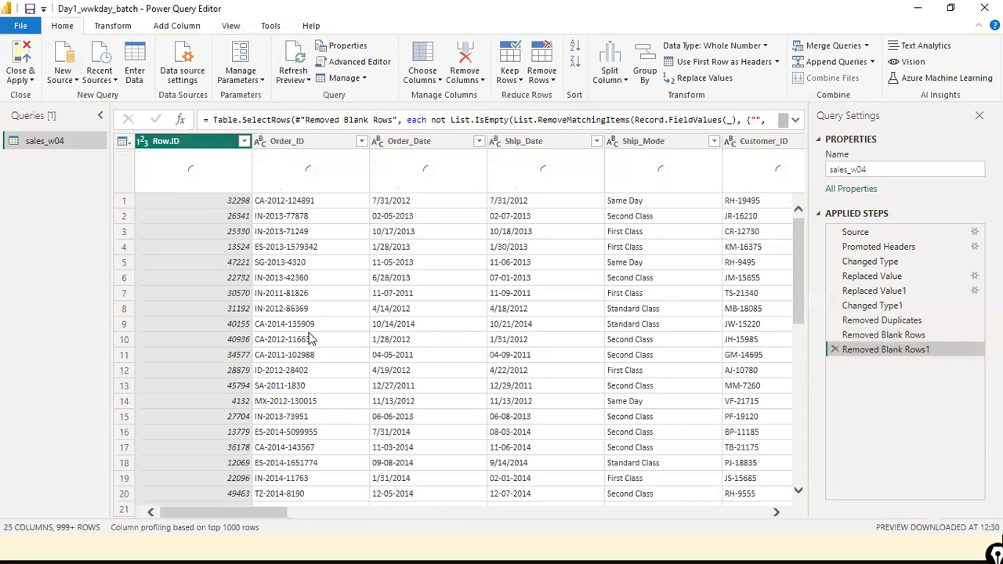
Apply the Profit column's filter with all of its values selected
left_click_drag(249, 512, 690, 492)
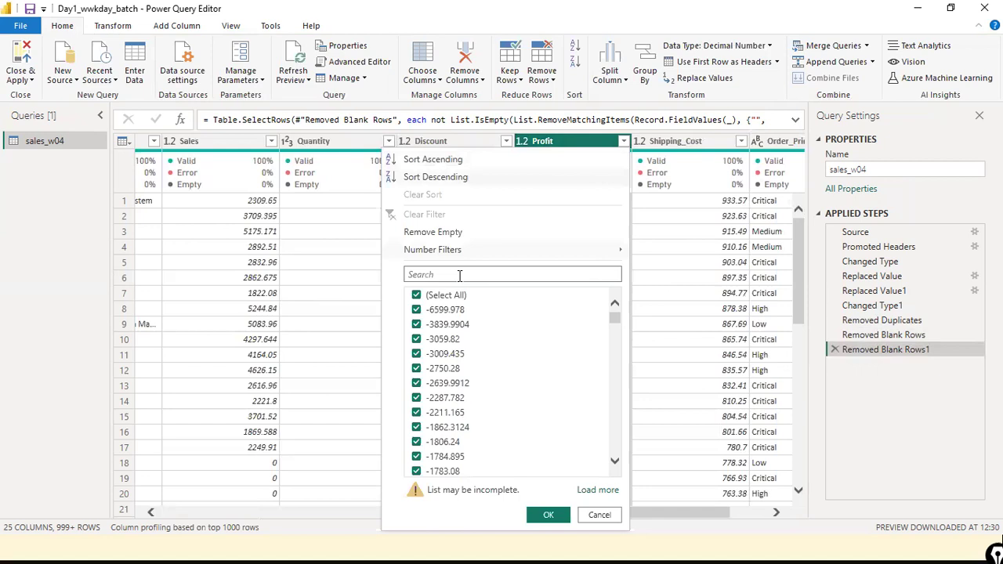
left_click(549, 515)
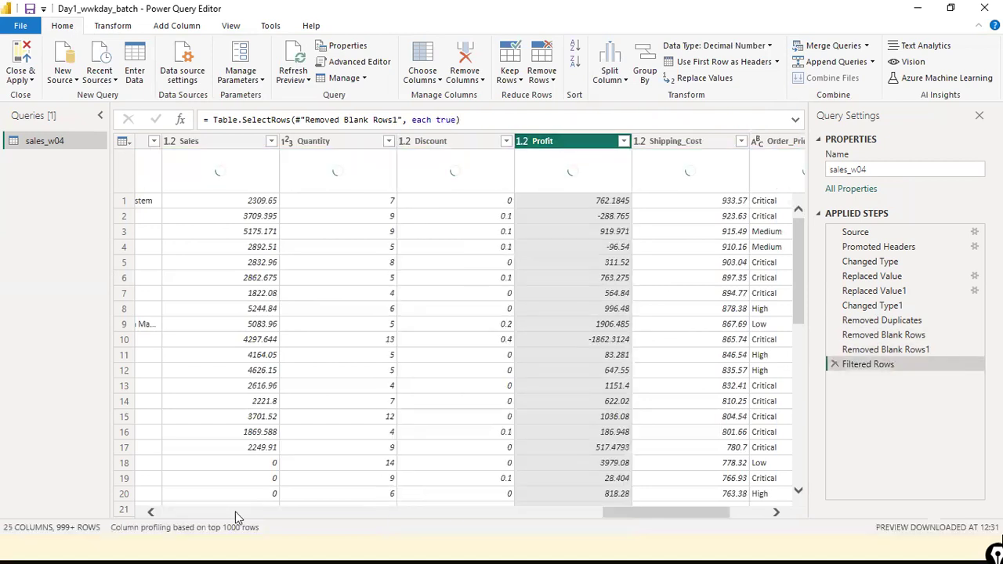
Filter the Segment column to keep only the rows with blank values
left_click(231, 512)
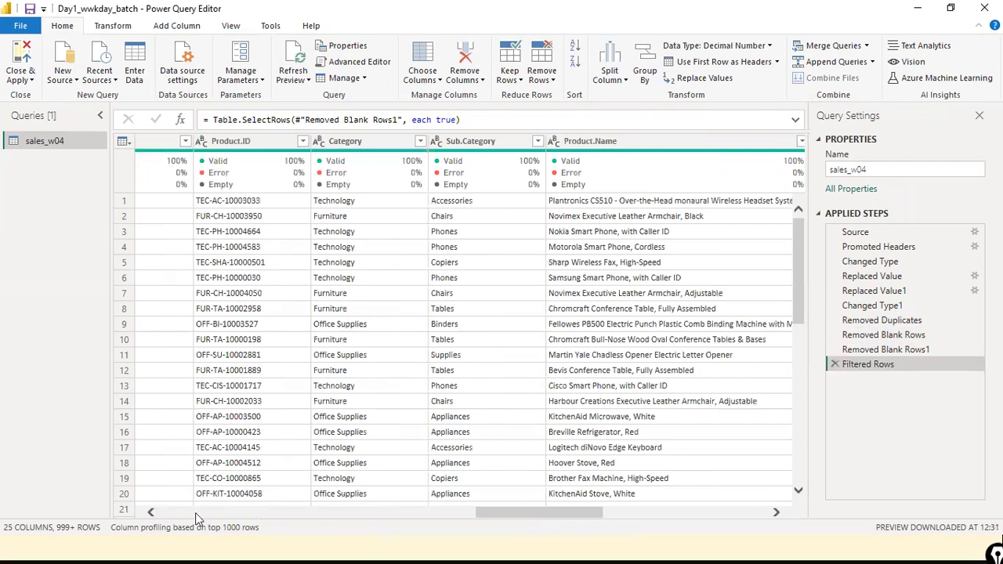
left_click(195, 512)
left_click(196, 513)
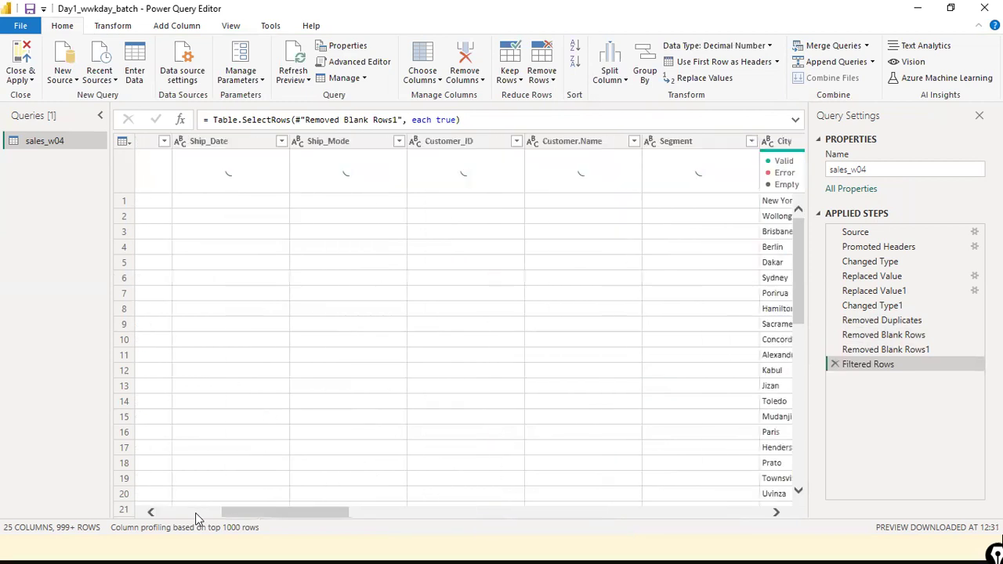
left_click(751, 142)
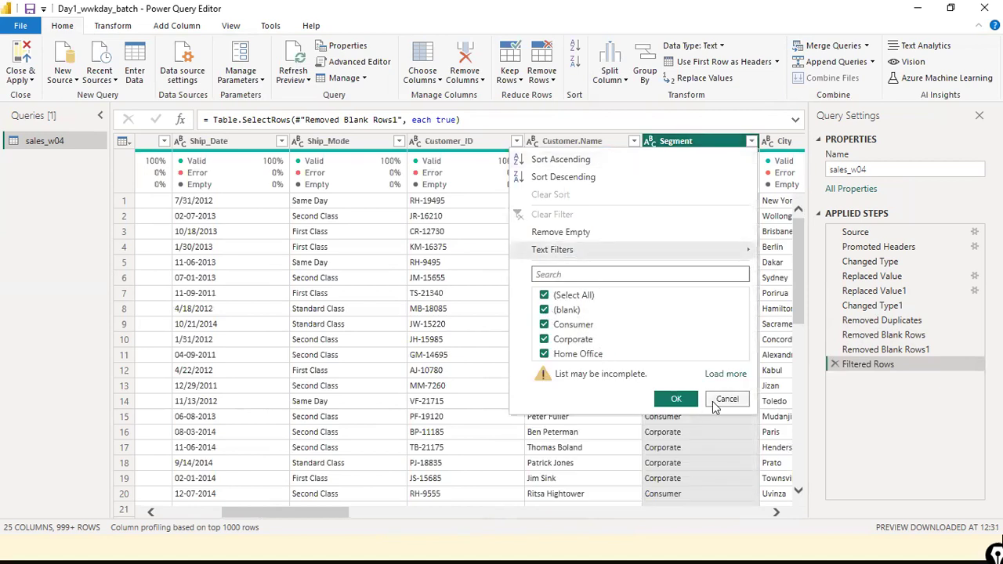
left_click(715, 376)
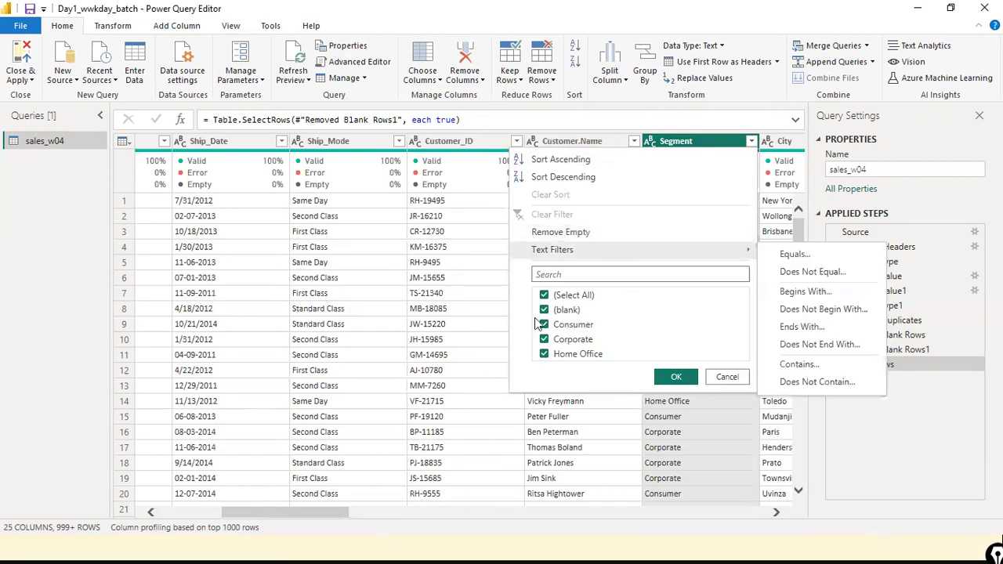
left_click(544, 295)
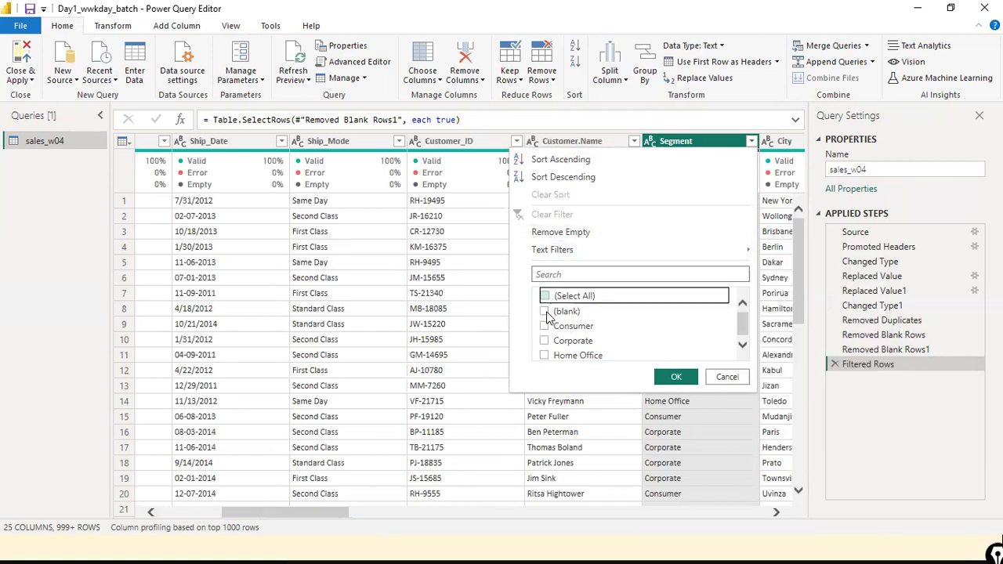
left_click(546, 313)
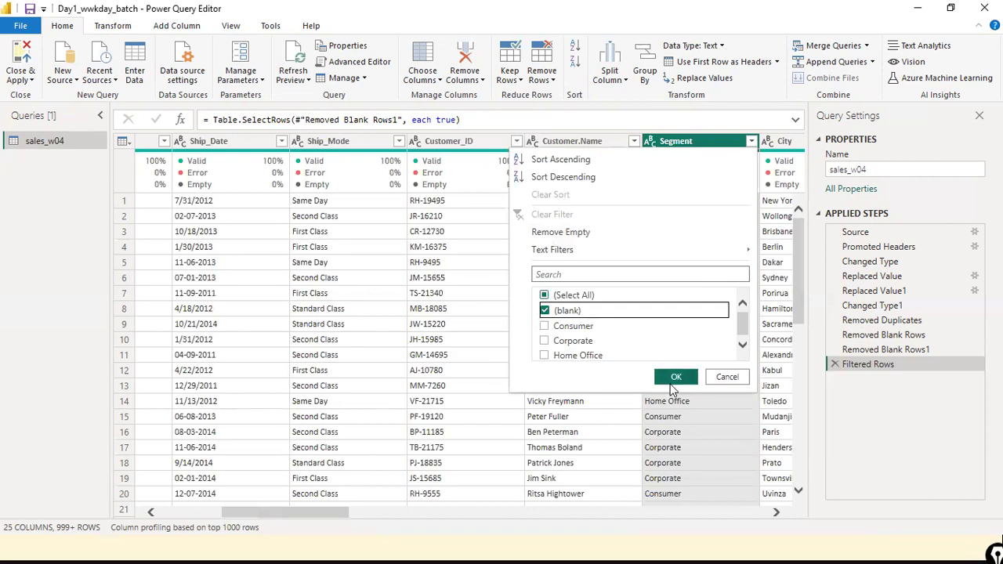
left_click(544, 295)
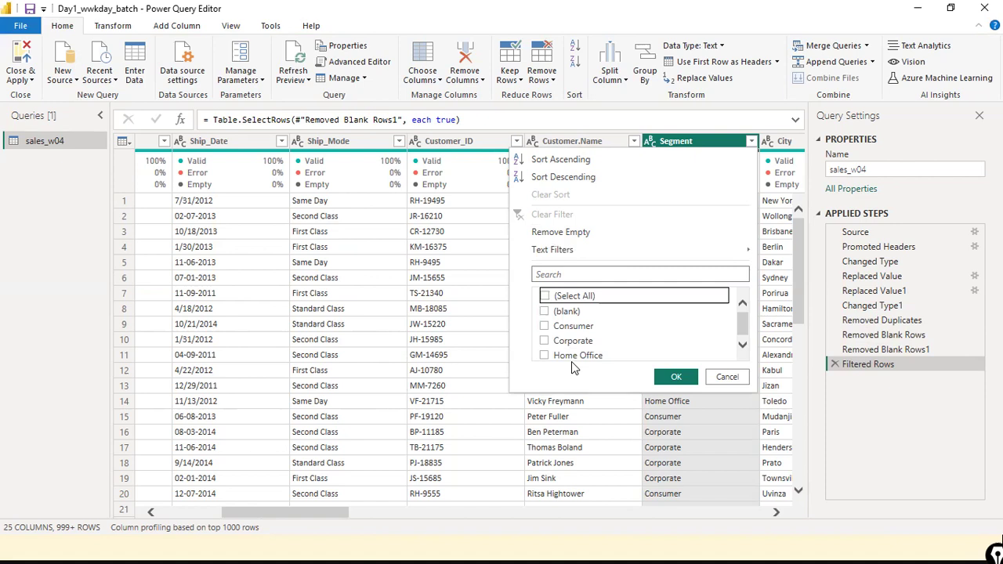
left_click(544, 312)
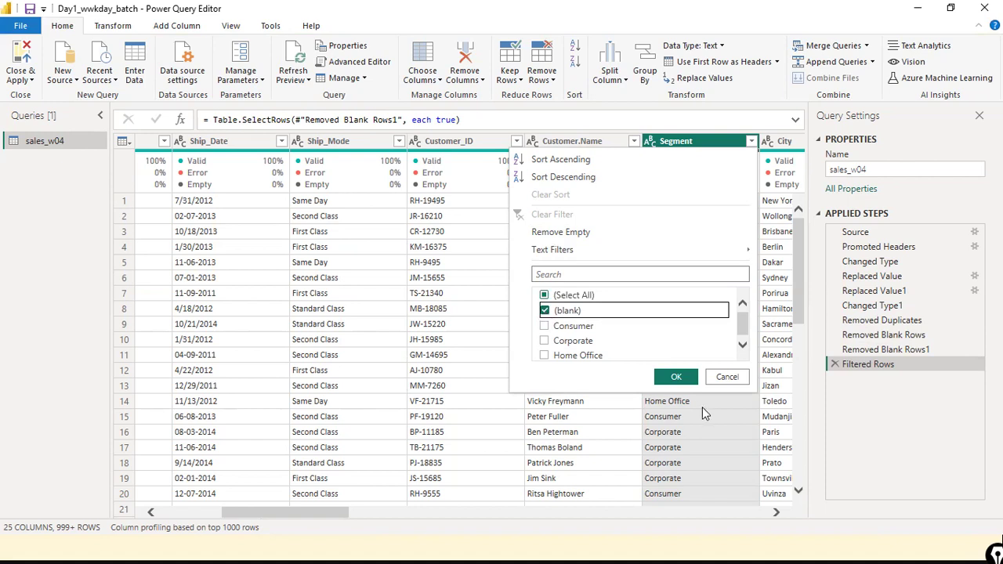
left_click(680, 378)
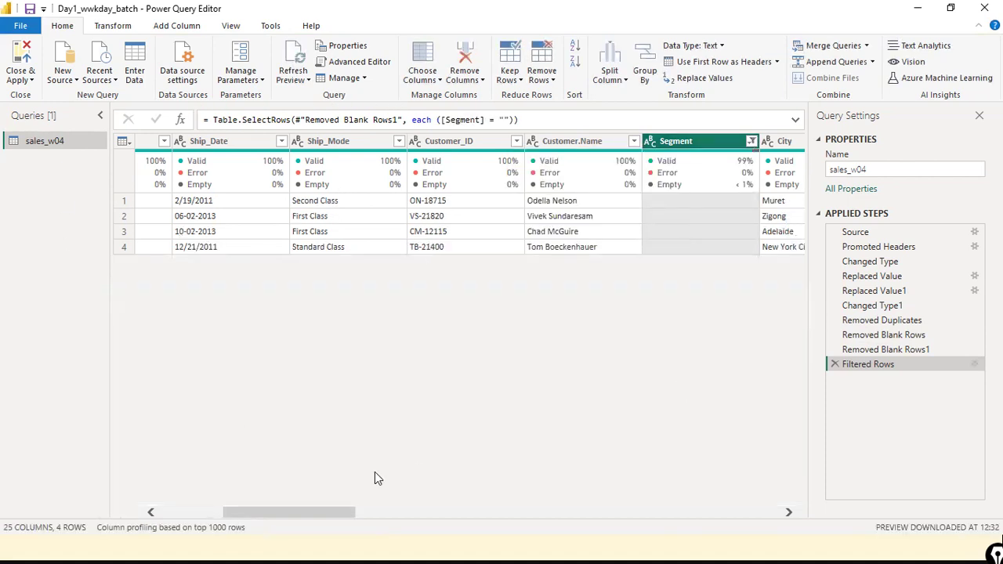
Review the rows with a blank Segment across the columns, then reselect all values in the Segment filter
left_click_drag(314, 513, 396, 497)
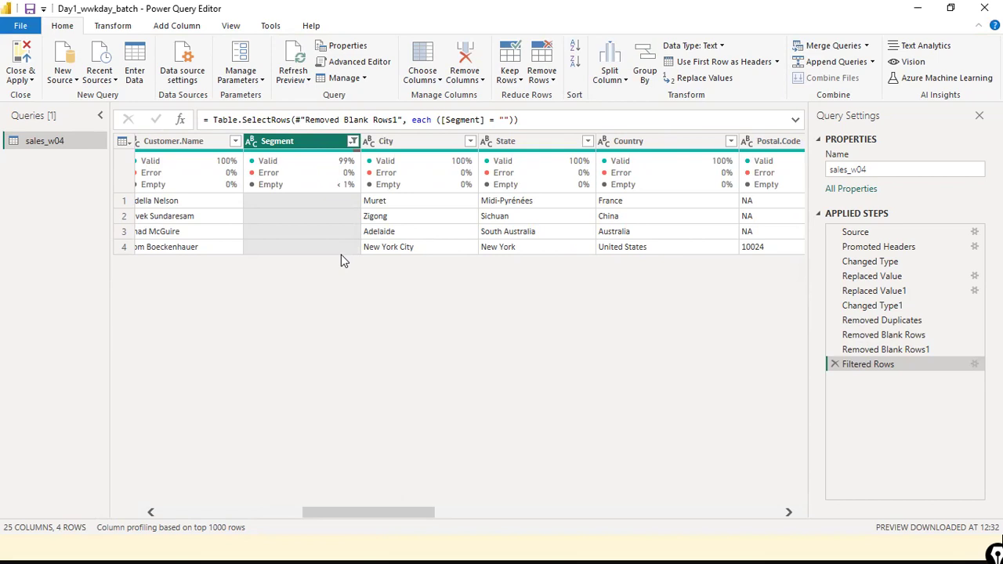
left_click_drag(353, 513, 2, 468)
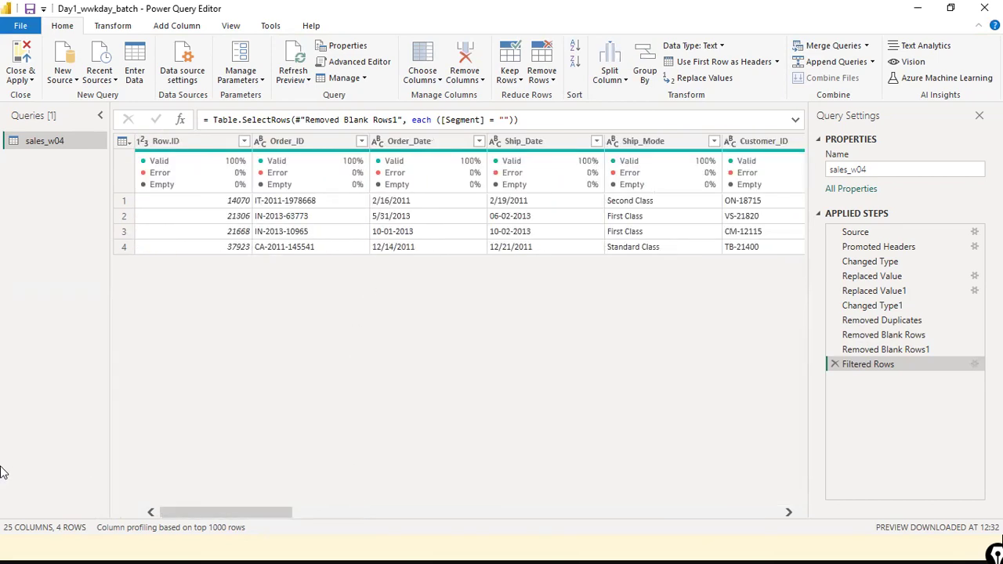
left_click_drag(184, 513, 355, 516)
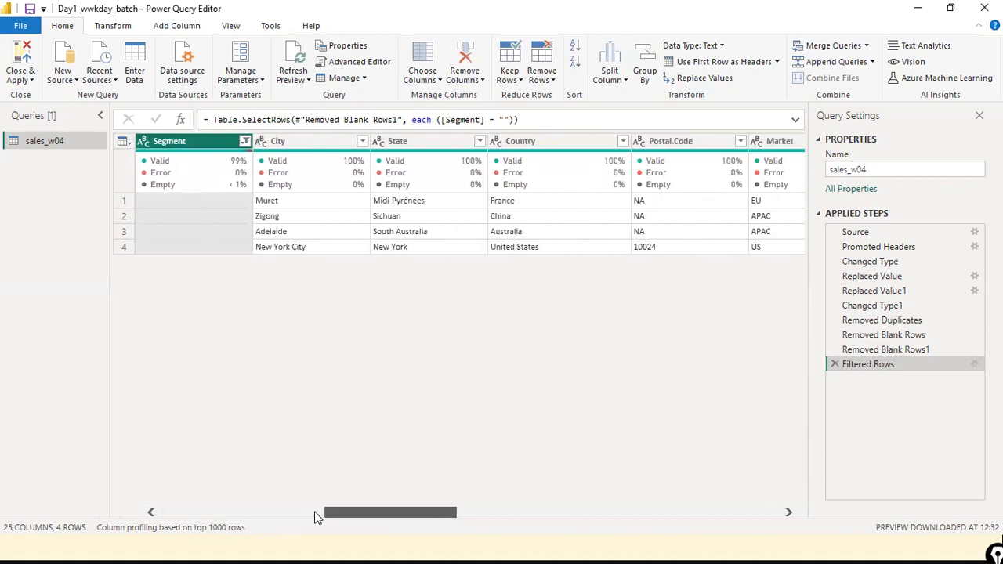
left_click(244, 143)
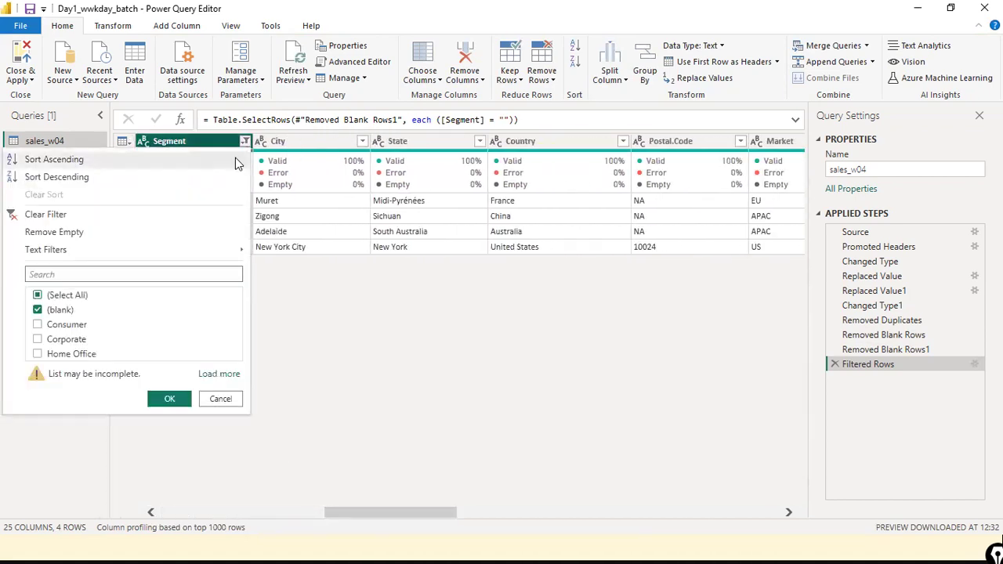
left_click(38, 295)
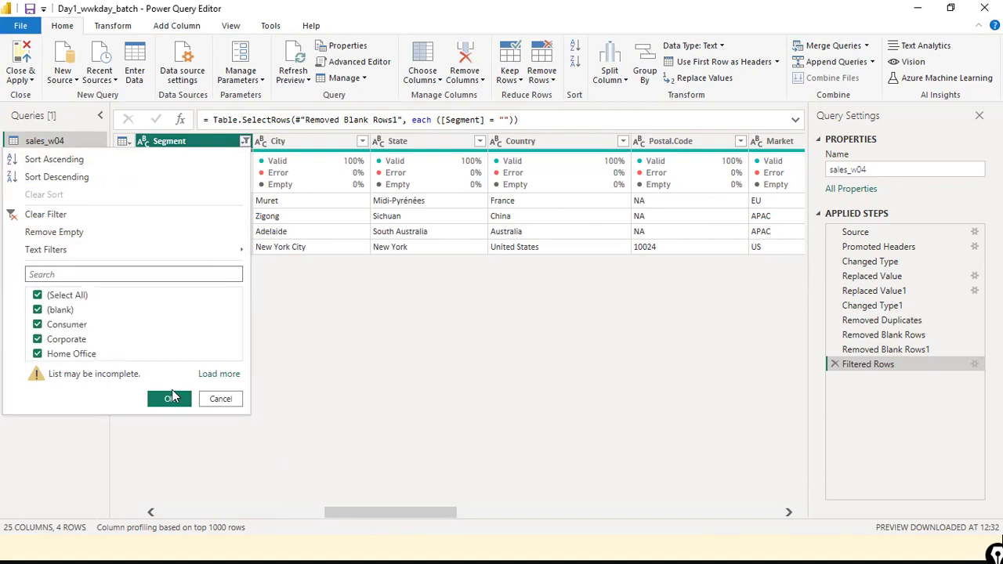
left_click(171, 399)
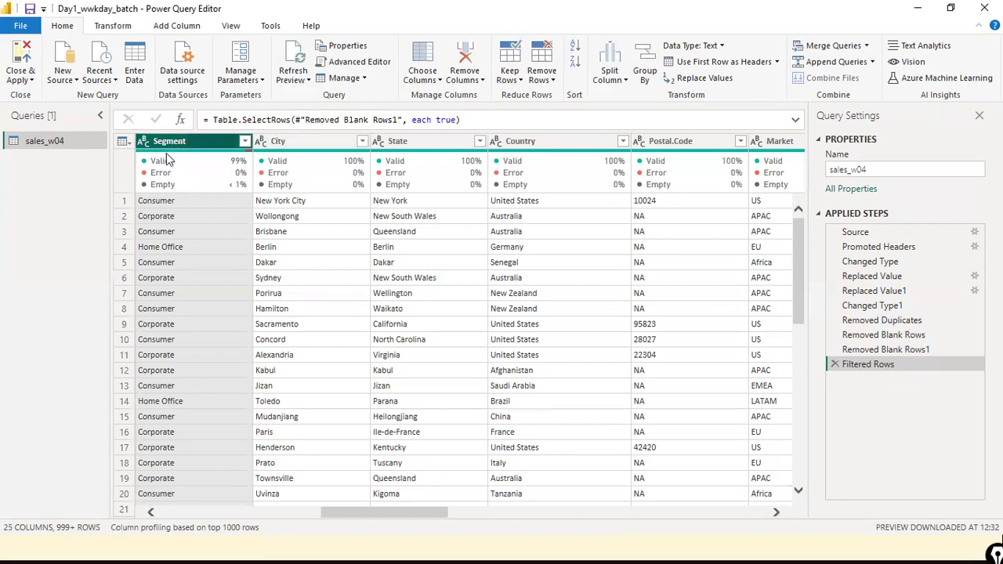
Examine the column quality figures of every column in the table, from Row.ID through Segment to Profit and Shipping_Cost
left_click(227, 26)
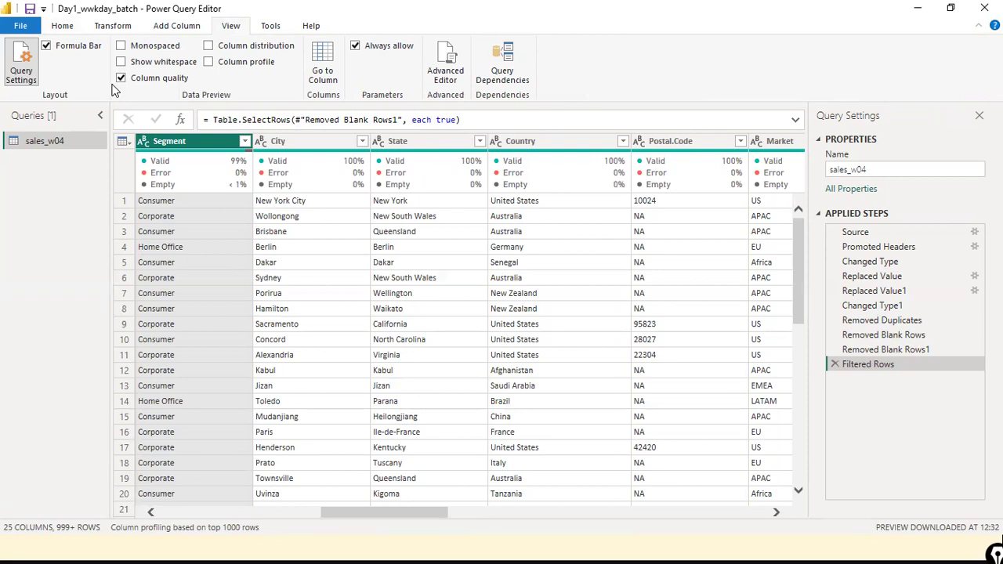
mouse_move(166, 168)
mouse_move(250, 188)
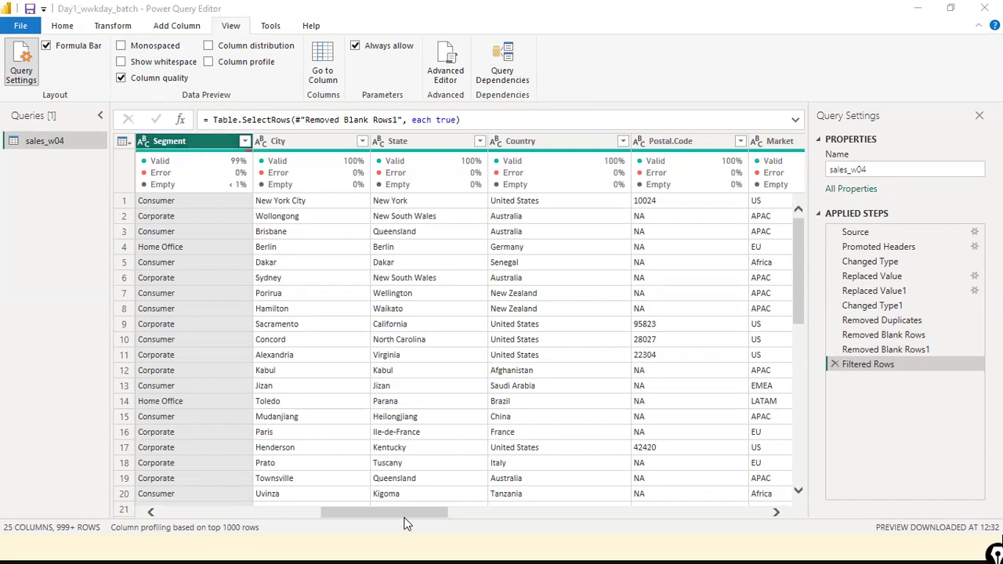
left_click_drag(405, 517, 676, 513)
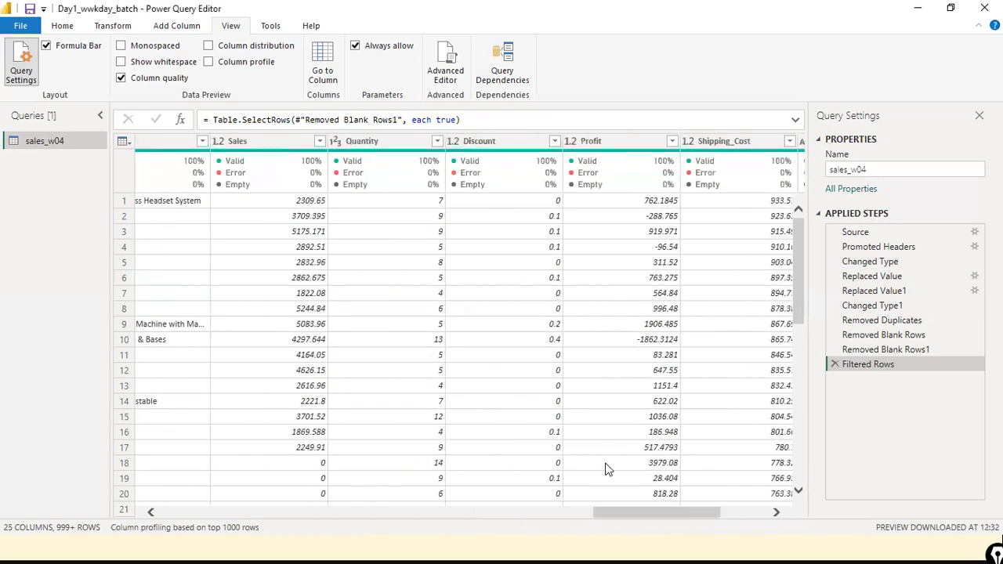
left_click_drag(654, 514, 24, 433)
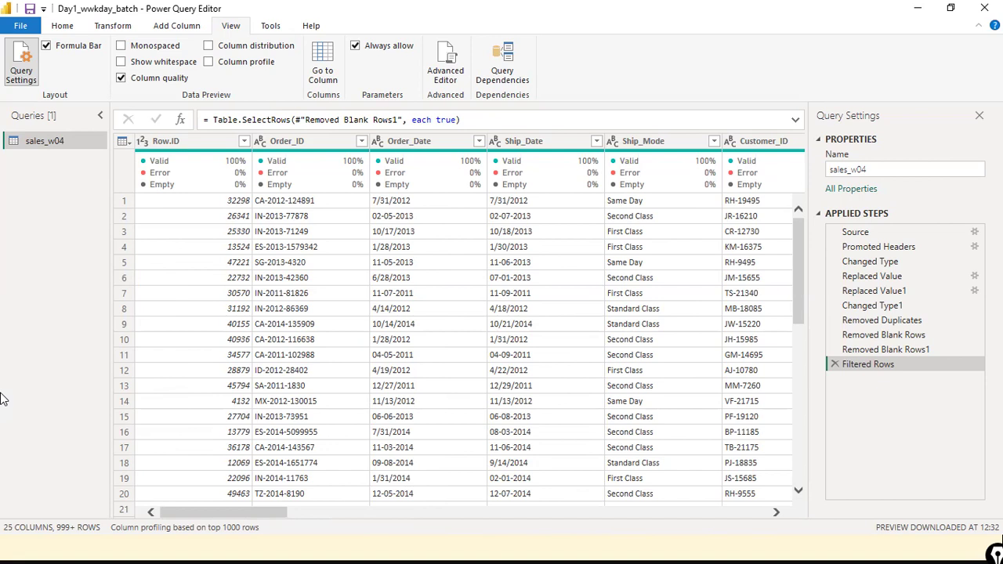
left_click_drag(292, 512, 4, 472)
left_click(745, 515)
left_click(744, 515)
left_click(745, 516)
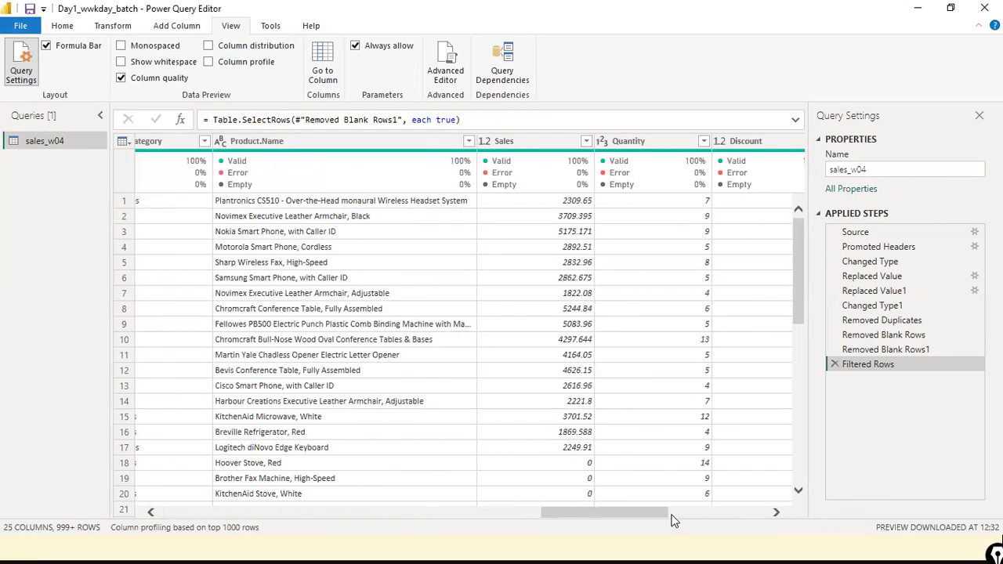
left_click(746, 518)
left_click_drag(716, 508, 3, 406)
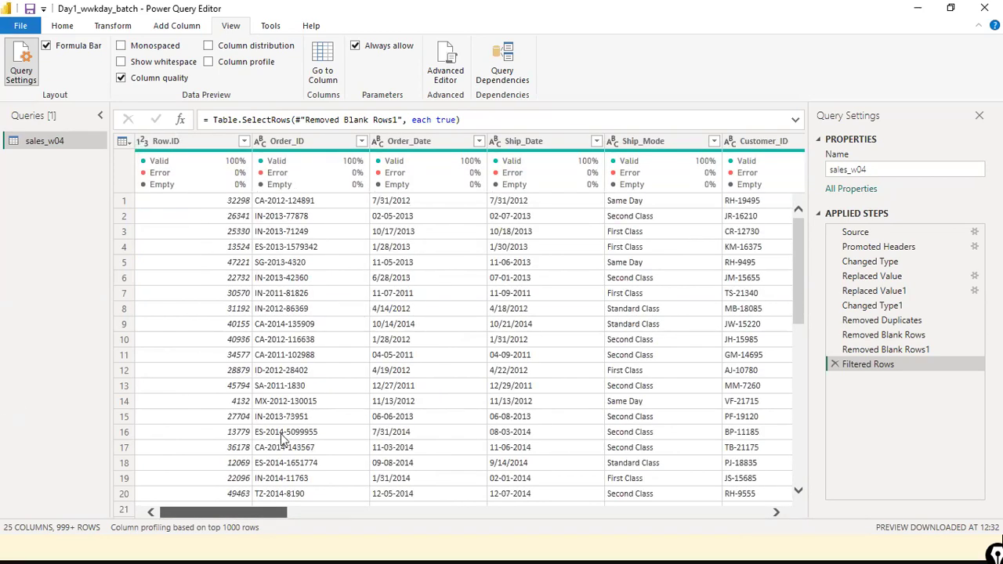
scroll(444, 447, "right", 5)
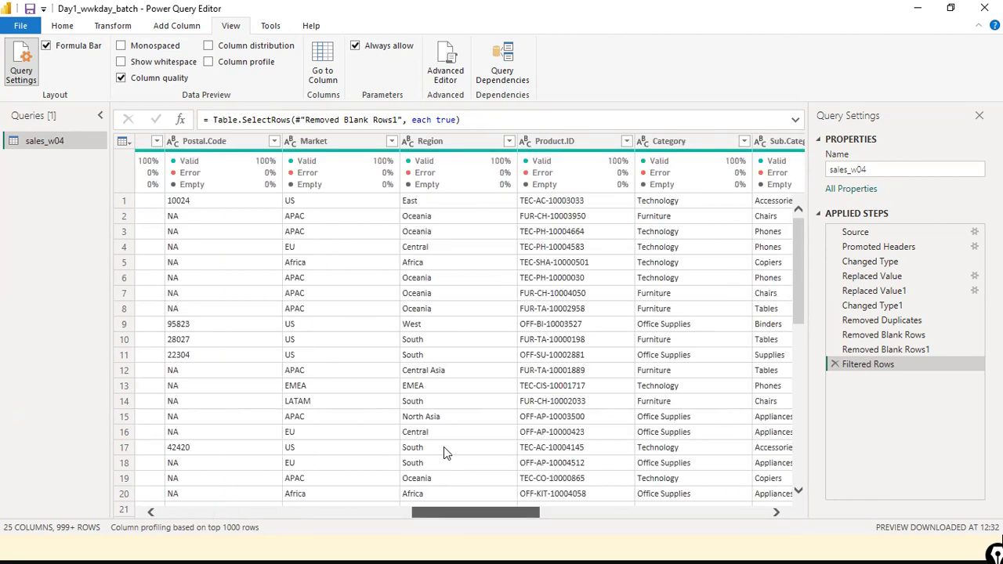
scroll(443, 446, "right", 5)
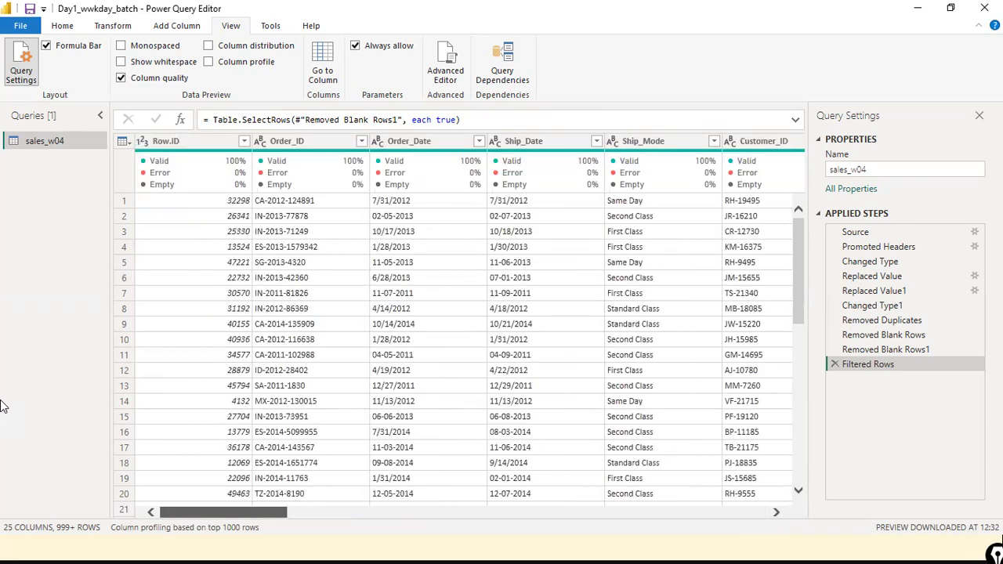
scroll(257, 432, "right", 5)
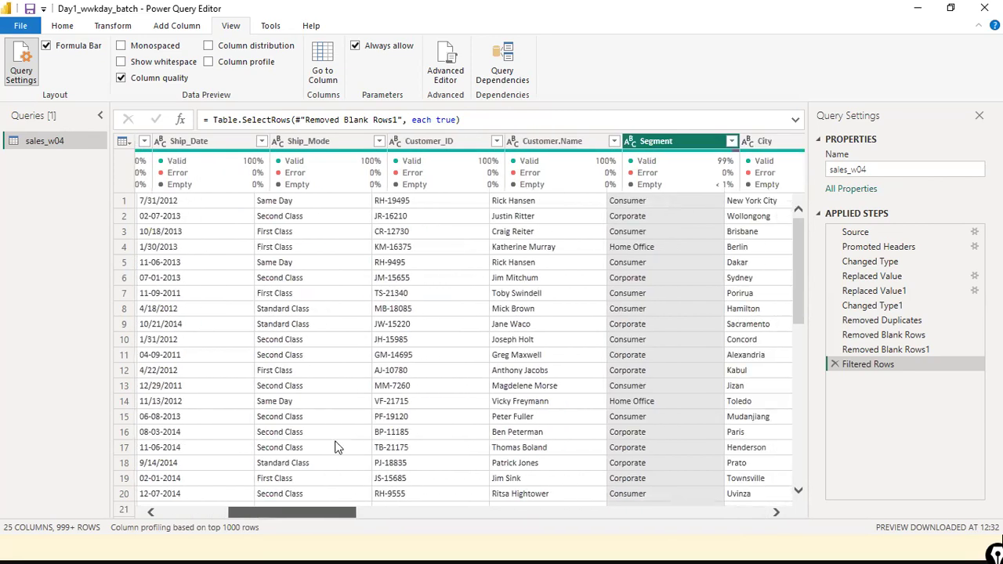
scroll(384, 448, "right", 3)
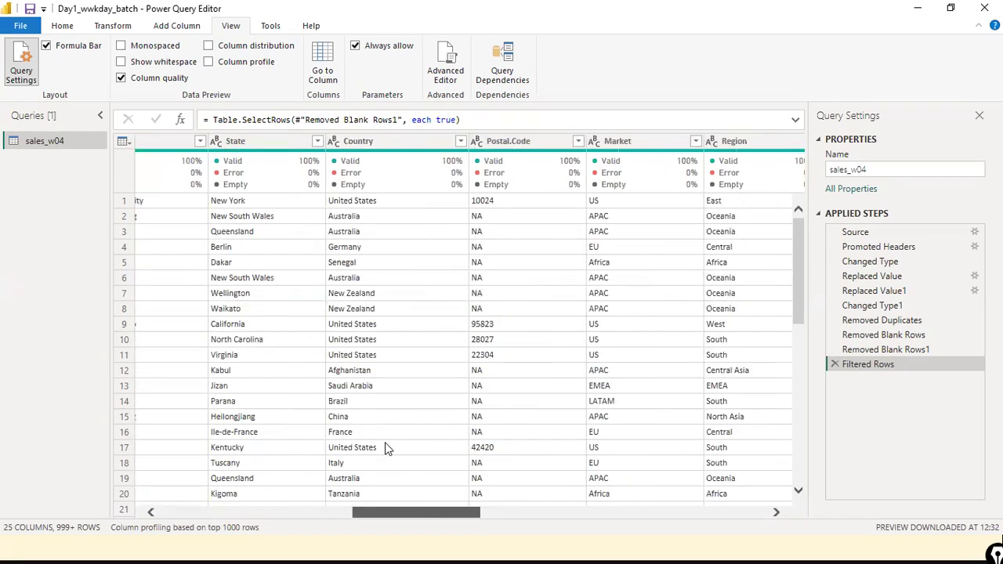
scroll(384, 448, "right", 3)
scroll(611, 473, "right", 5)
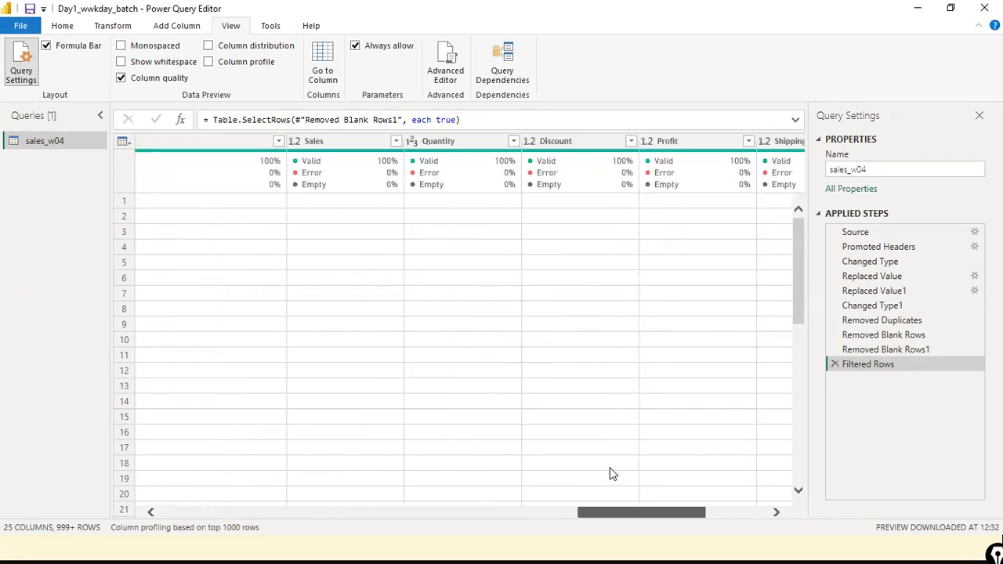
scroll(528, 474, "left", 15)
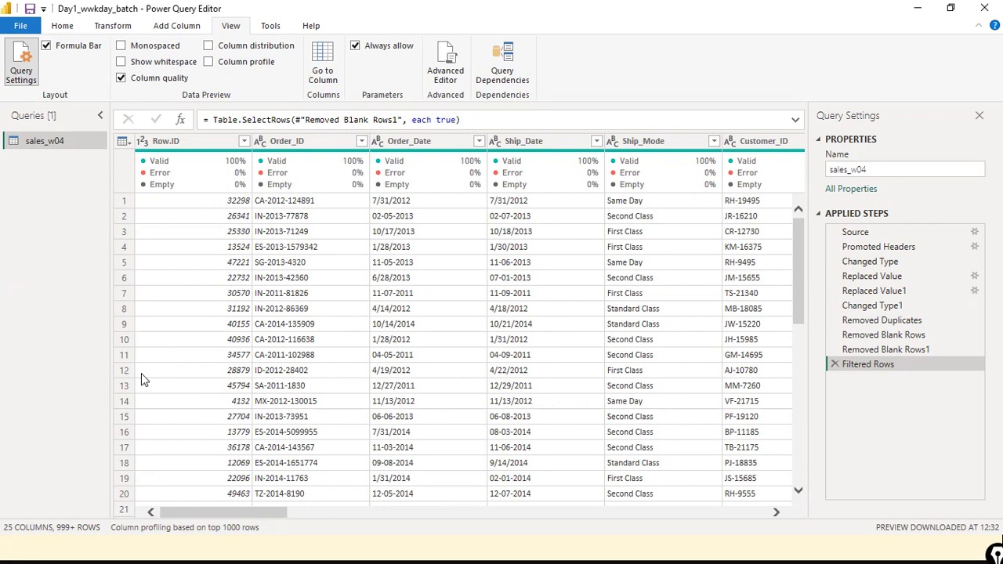
Inspect the full formula of the Removed Blank Rows step, then collapse the formula view
left_click(901, 336)
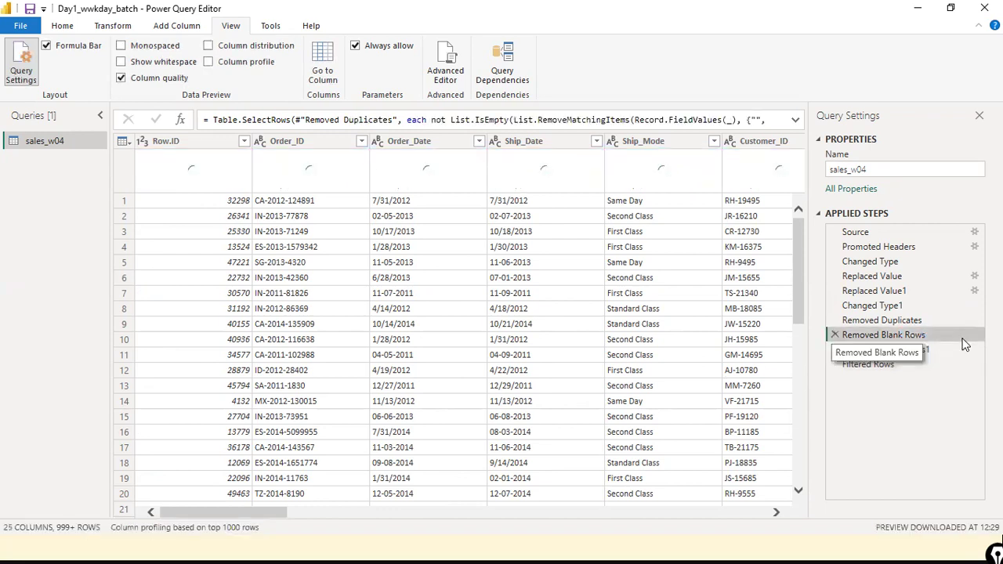
left_click(796, 122)
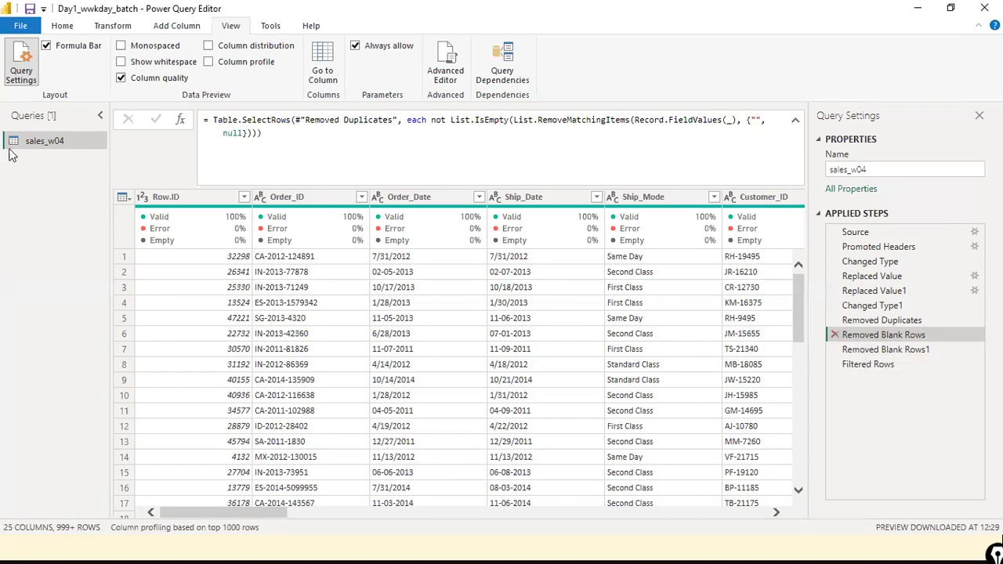
left_click(795, 122)
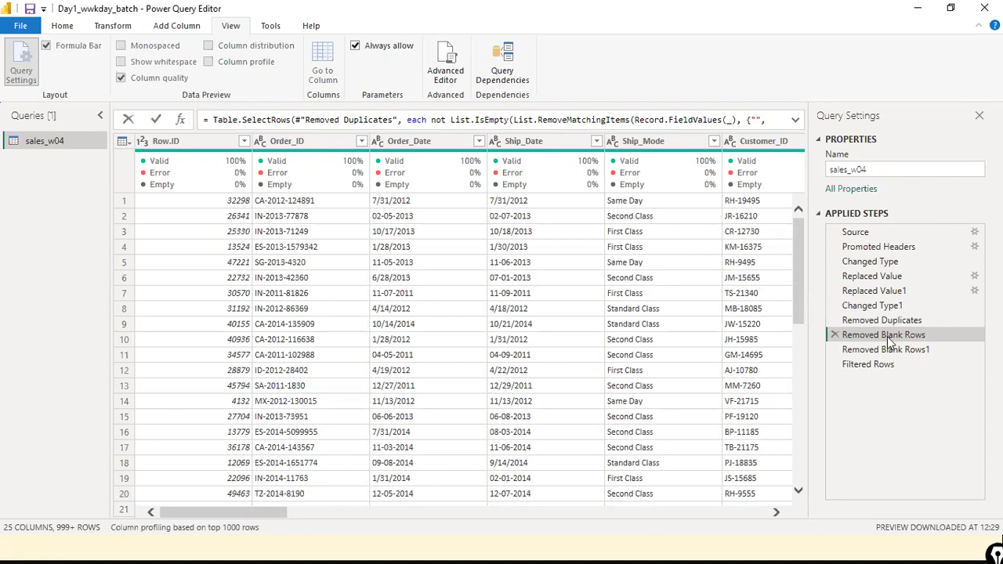
left_click(20, 26)
left_click(63, 27)
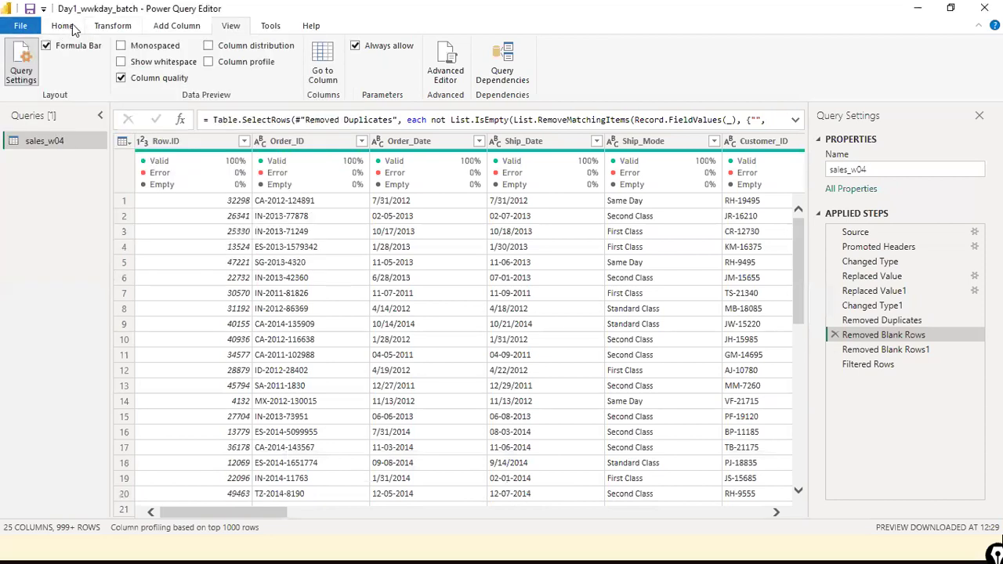
left_click(69, 27)
left_click(542, 74)
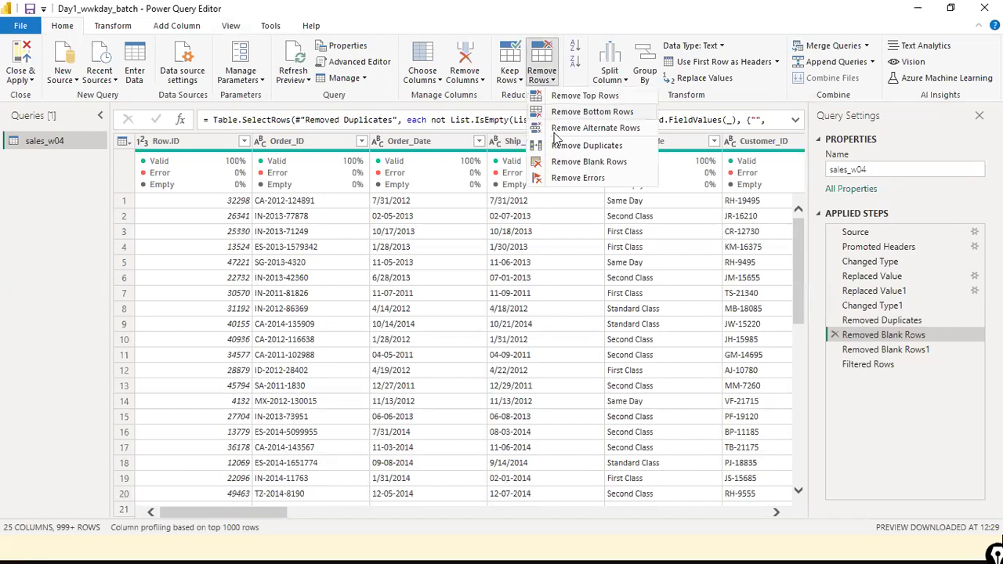
key("Escape")
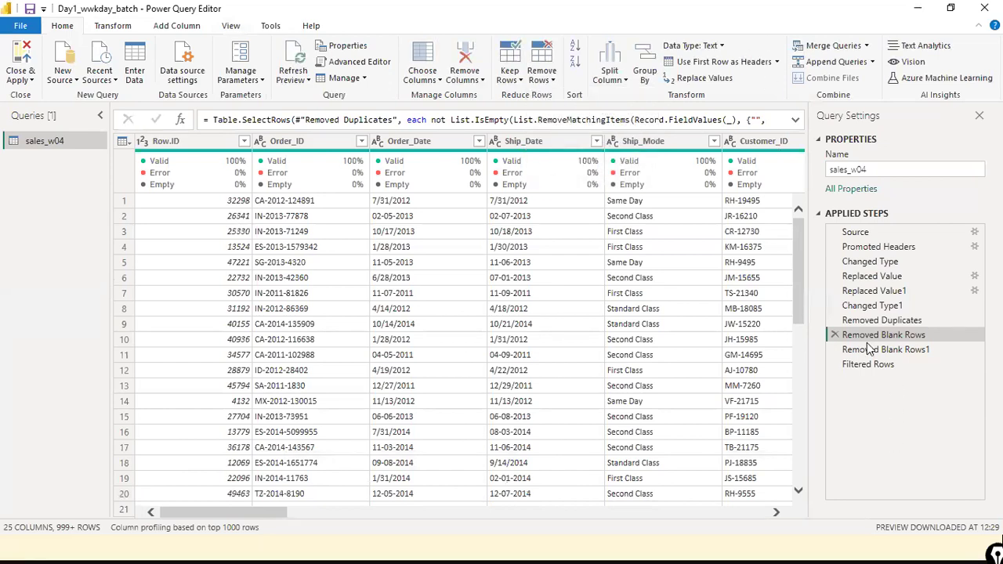
Delete the redundant Removed Blank Rows step from the query and return to the Filtered Rows step
left_click(835, 335)
left_click(564, 309)
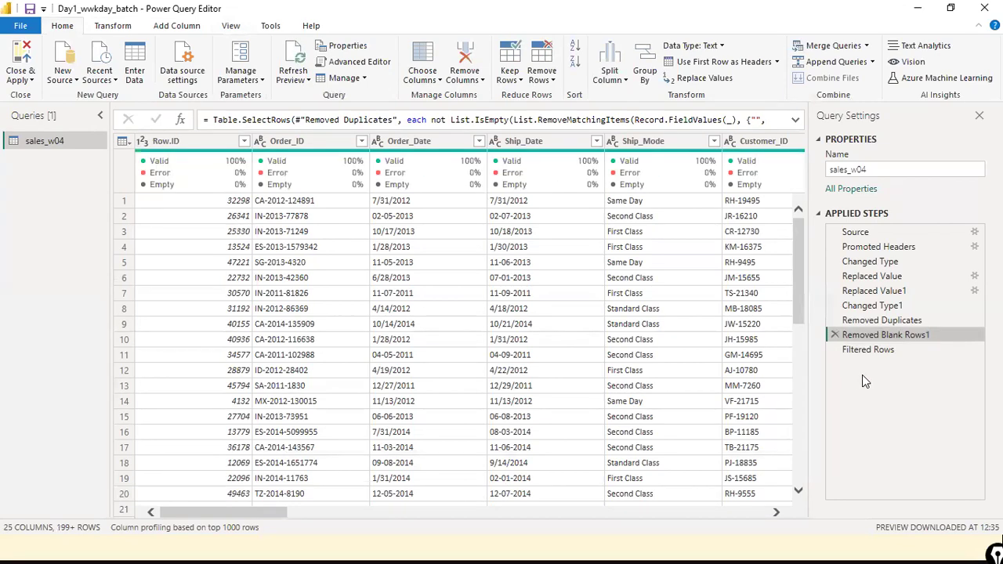
left_click(860, 350)
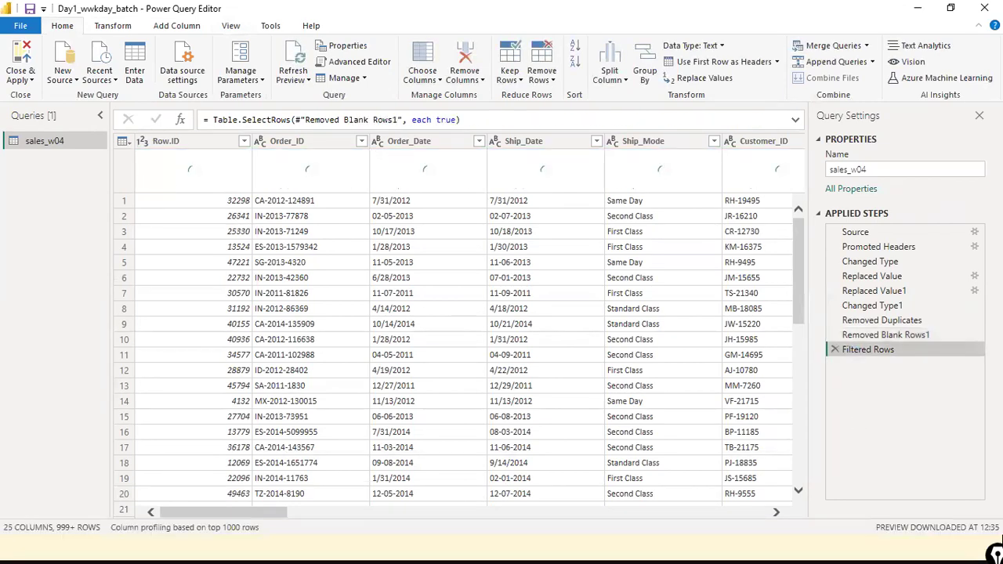
Count the table's rows after the Filtered Rows step, then delete the Counted Rows step
left_click(107, 29)
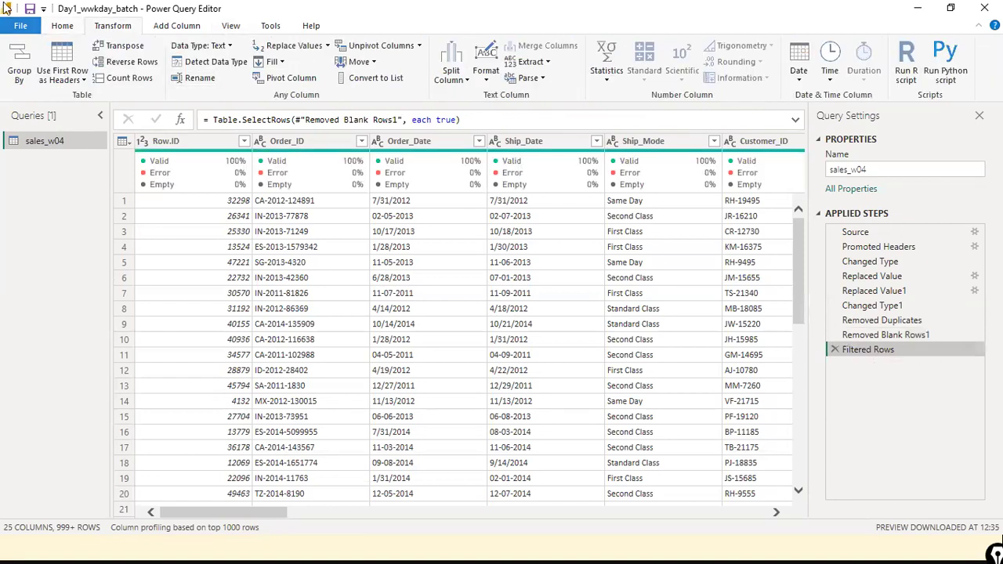
left_click(130, 79)
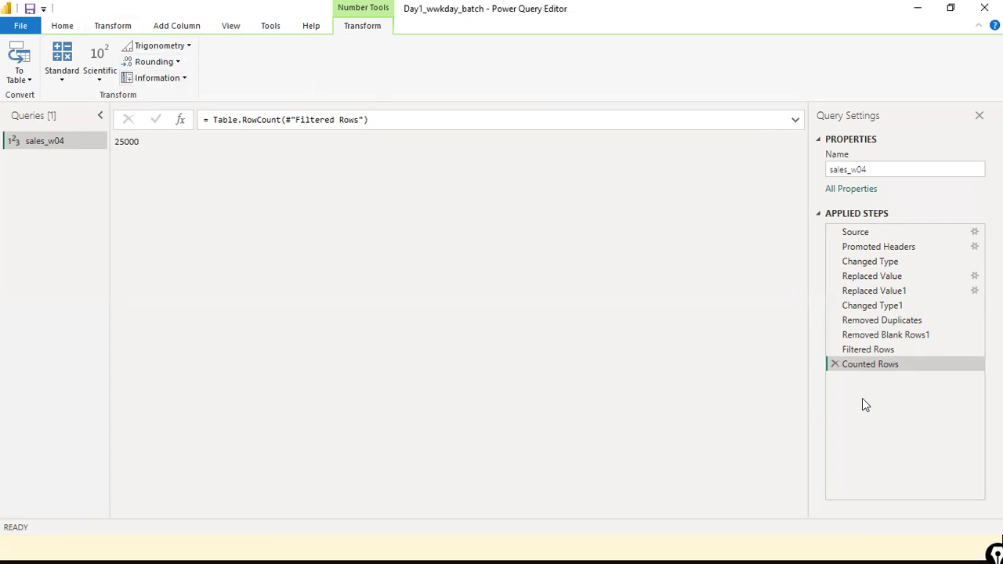
left_click(837, 366)
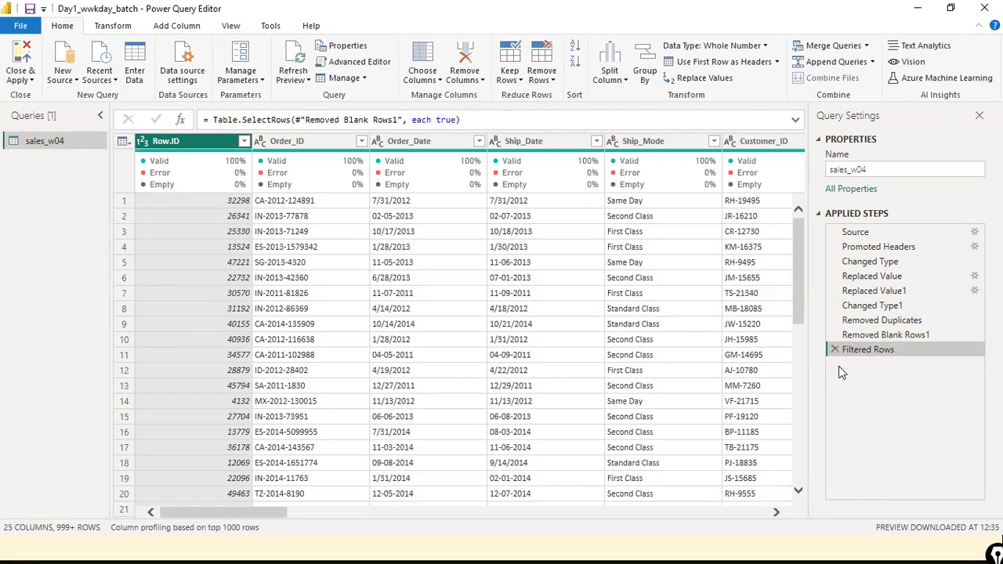
mouse_move(17, 247)
left_mouse_down()
mouse_move(41, 264)
mouse_move(66, 235)
mouse_move(80, 239)
mouse_move(41, 274)
mouse_move(94, 246)
left_mouse_up()
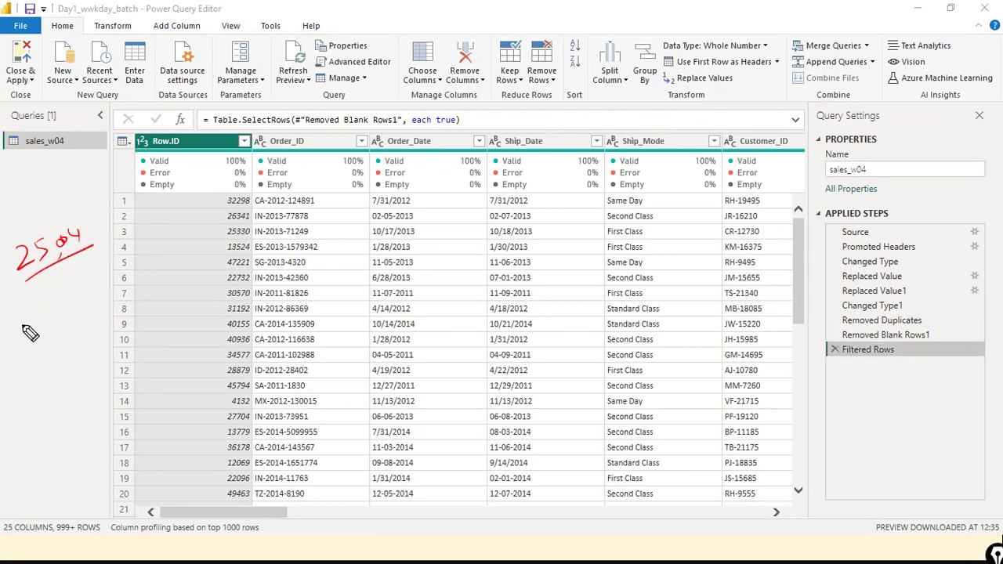
mouse_move(9, 342)
left_mouse_down()
mouse_move(55, 338)
mouse_move(60, 363)
mouse_move(60, 351)
mouse_move(34, 366)
mouse_move(47, 368)
mouse_move(78, 341)
left_mouse_up()
mouse_move(44, 382)
left_mouse_down()
mouse_move(65, 419)
mouse_move(63, 399)
mouse_move(32, 391)
left_mouse_up()
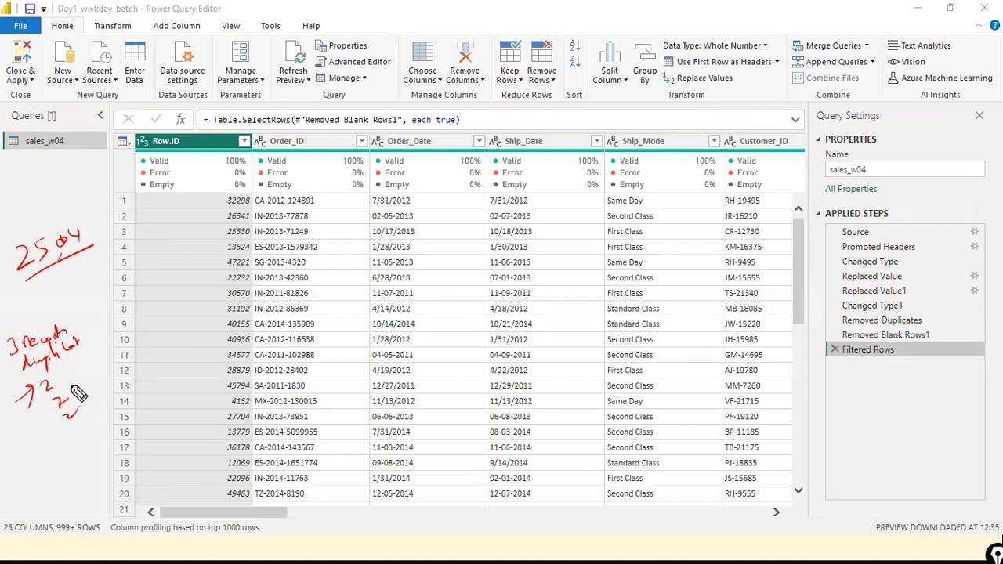
mouse_move(63, 399)
left_mouse_down()
mouse_move(68, 439)
mouse_move(78, 389)
left_mouse_up()
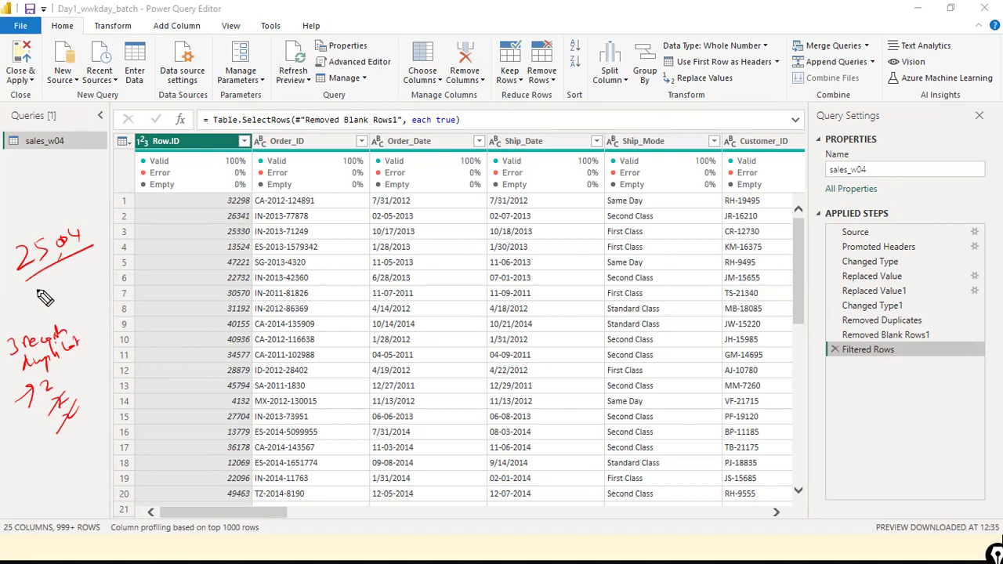
mouse_move(42, 322)
left_mouse_down()
mouse_move(71, 291)
mouse_move(94, 298)
left_mouse_up()
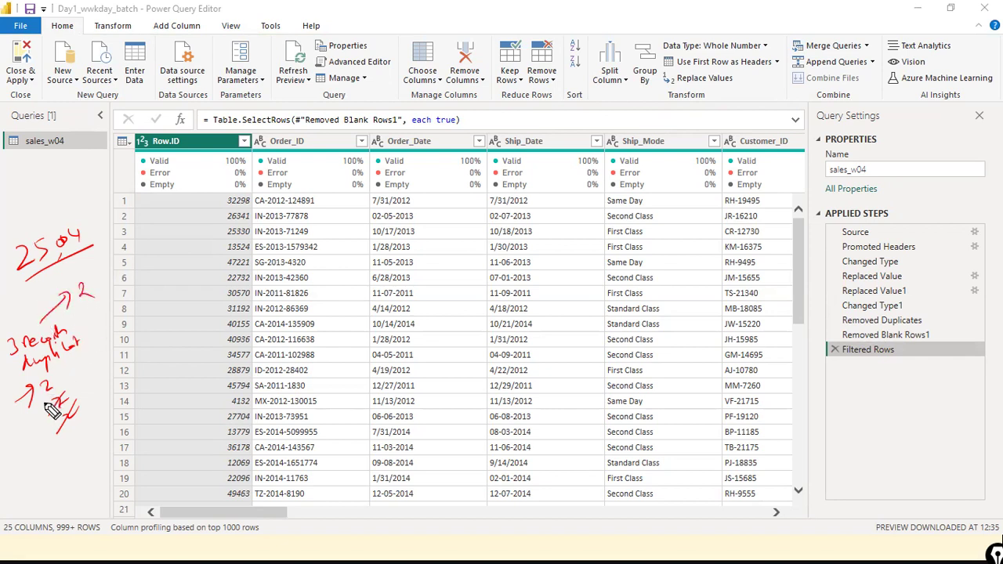
mouse_move(35, 450)
left_mouse_down()
mouse_move(67, 458)
mouse_move(74, 446)
mouse_move(75, 461)
mouse_move(107, 439)
left_mouse_up()
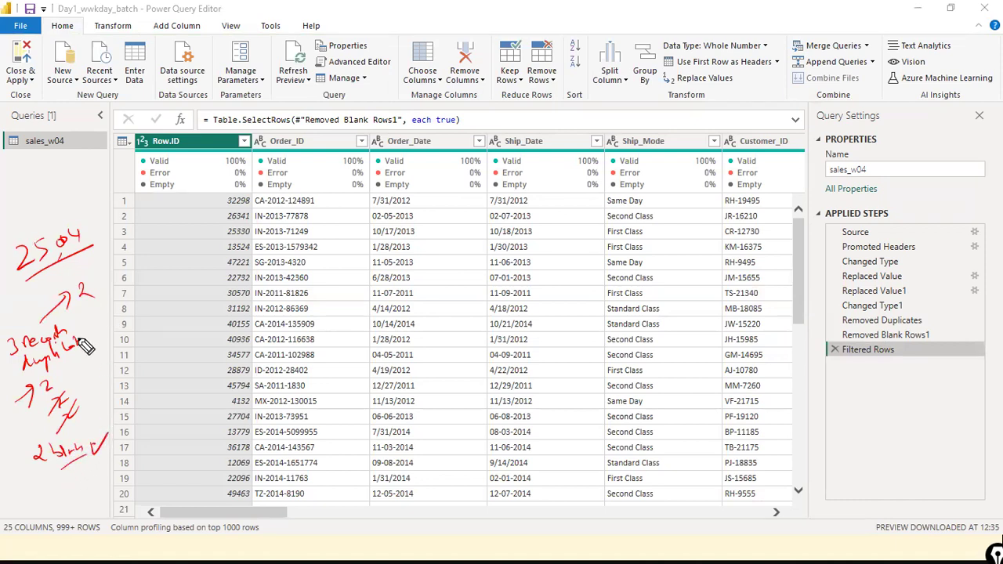
left_click_drag(40, 426, 64, 467)
left_click_drag(83, 283, 75, 287)
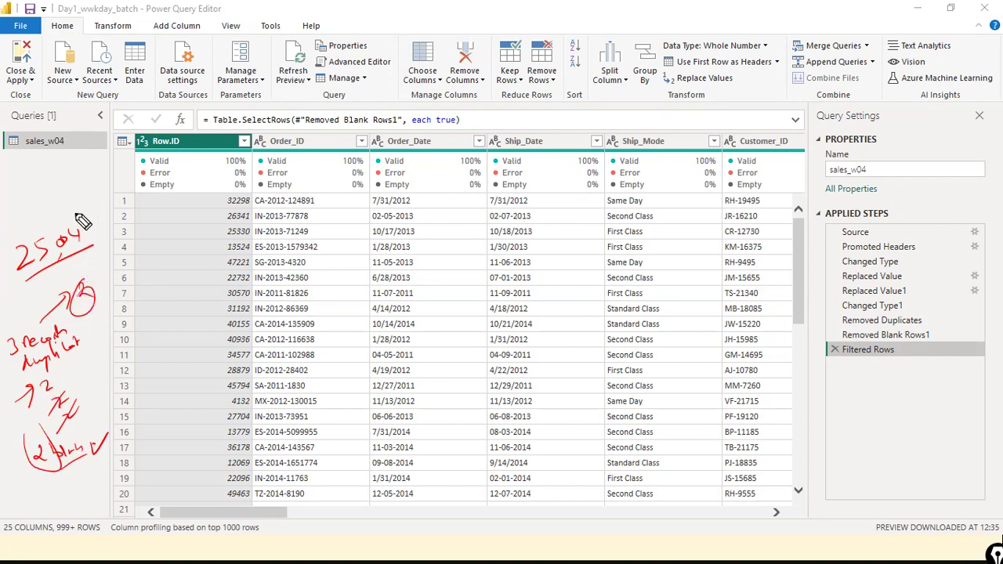
left_click_drag(15, 207, 34, 221)
left_click_drag(38, 201, 96, 188)
mouse_move(37, 232)
left_mouse_down()
mouse_move(90, 207)
mouse_move(85, 188)
mouse_move(120, 155)
left_mouse_up()
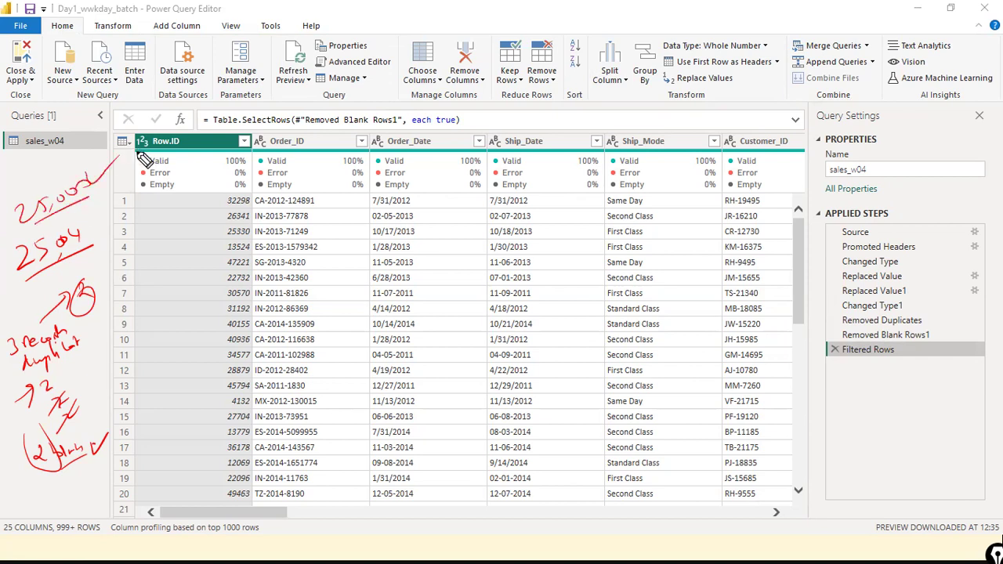
key("Escape")
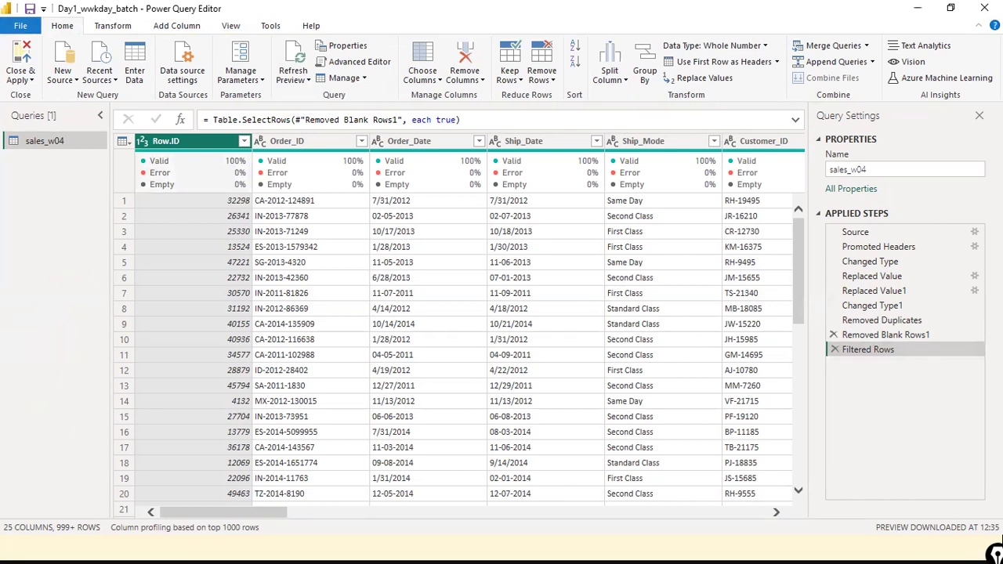
Review the query at the Removed Duplicates and Removed Blank Rows1 steps, ending on Filtered Rows
left_click(881, 320)
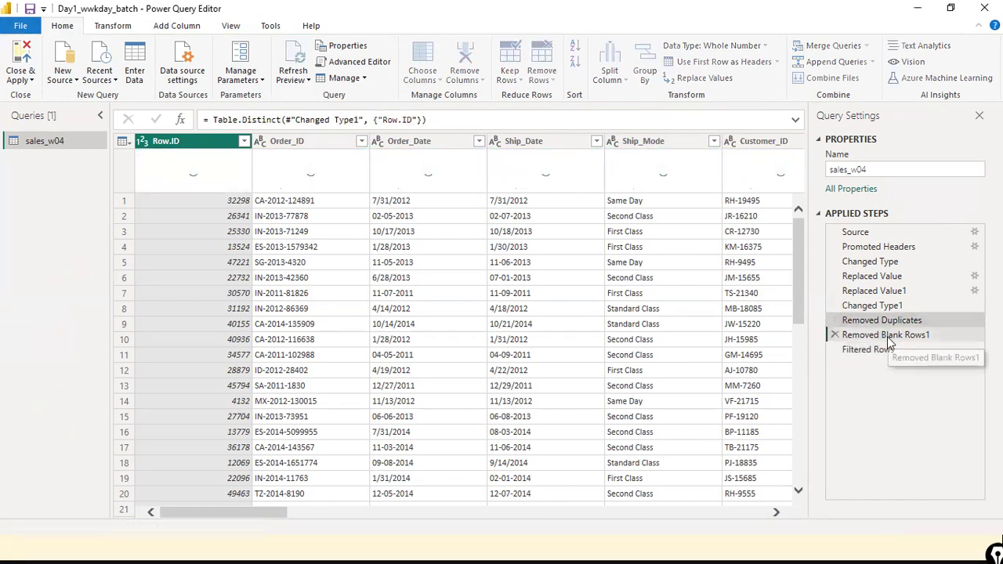
left_click(886, 336)
left_click(878, 353)
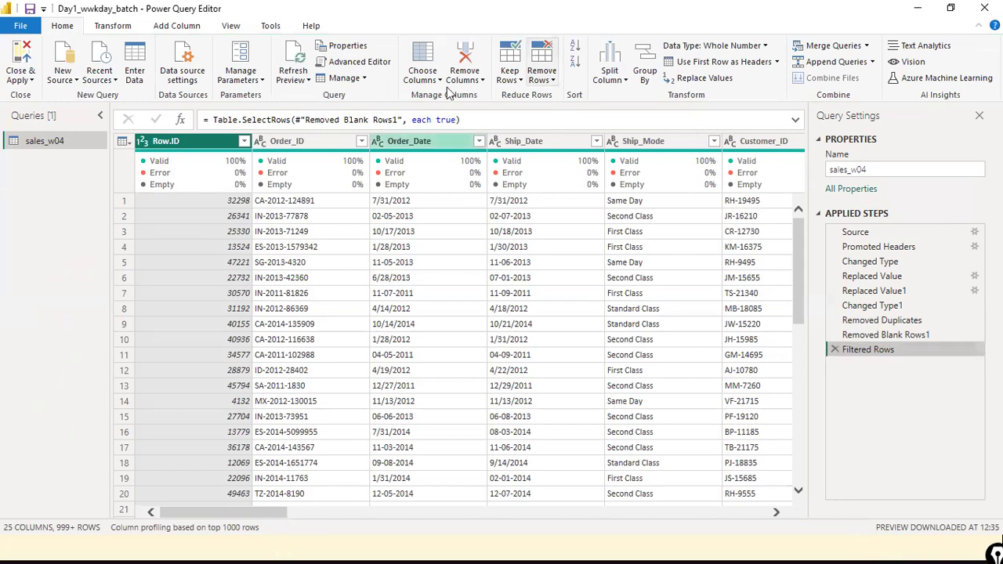
left_click(554, 82)
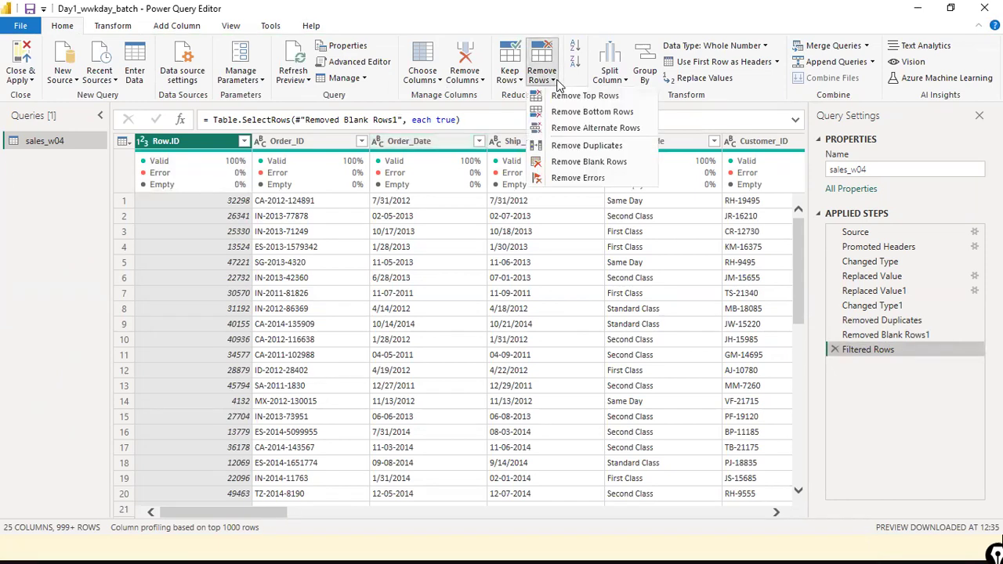
left_click(598, 96)
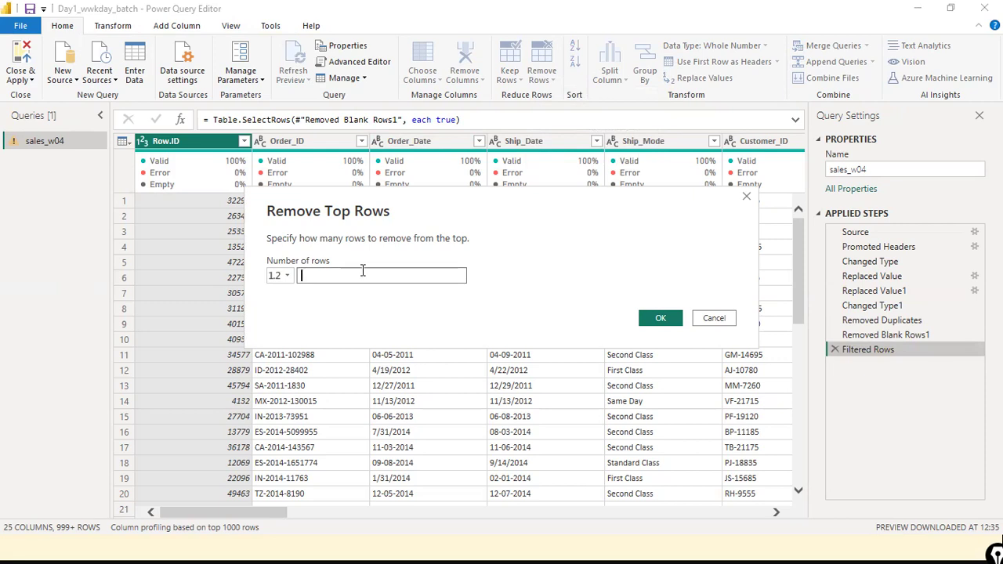
type("10")
double_click(330, 276)
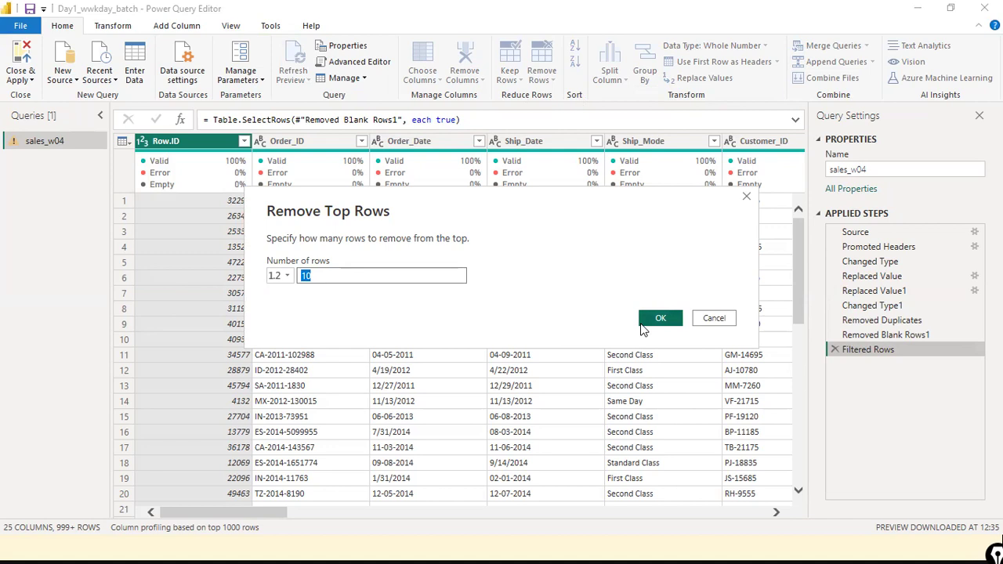
left_click(356, 275)
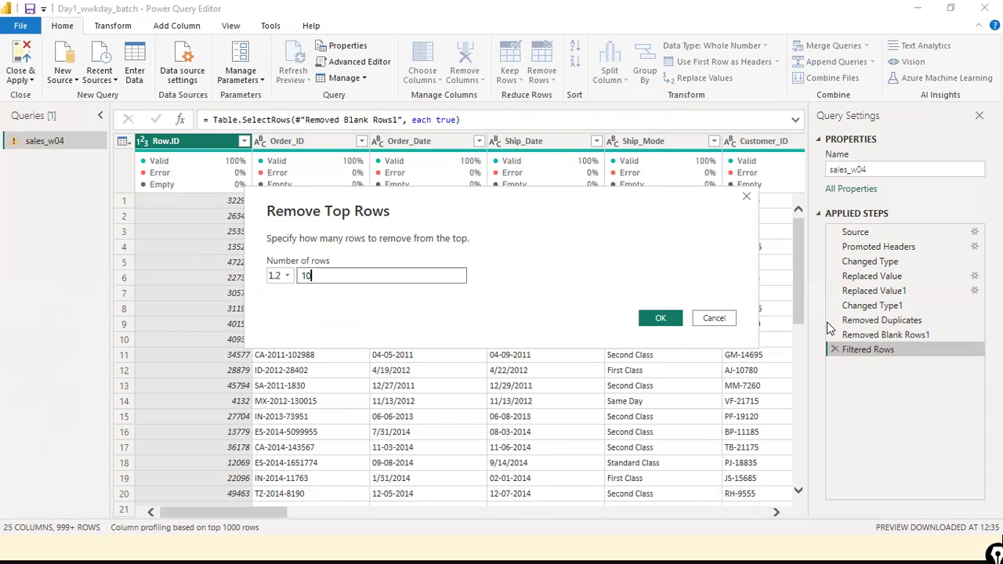
left_click(719, 318)
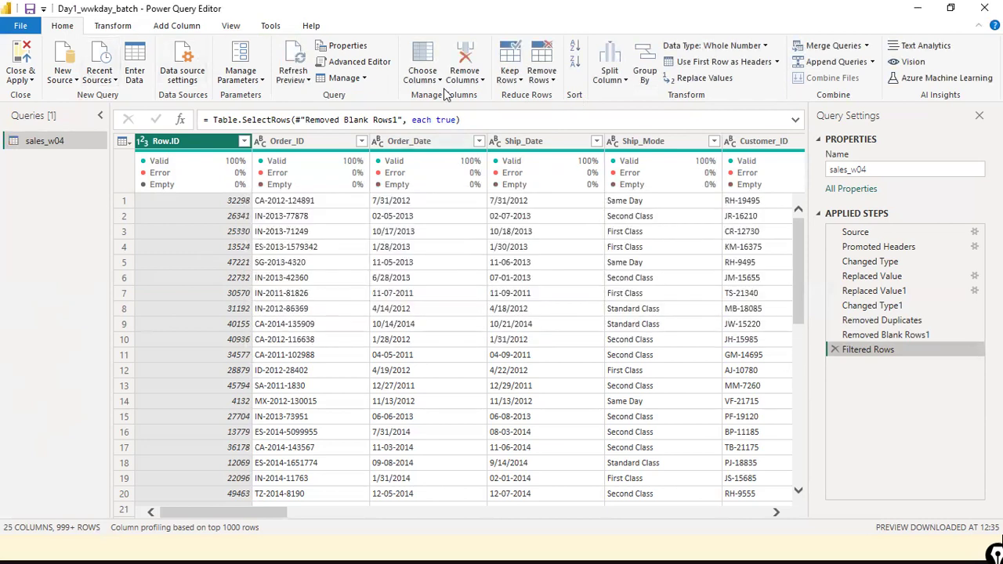
left_click(553, 81)
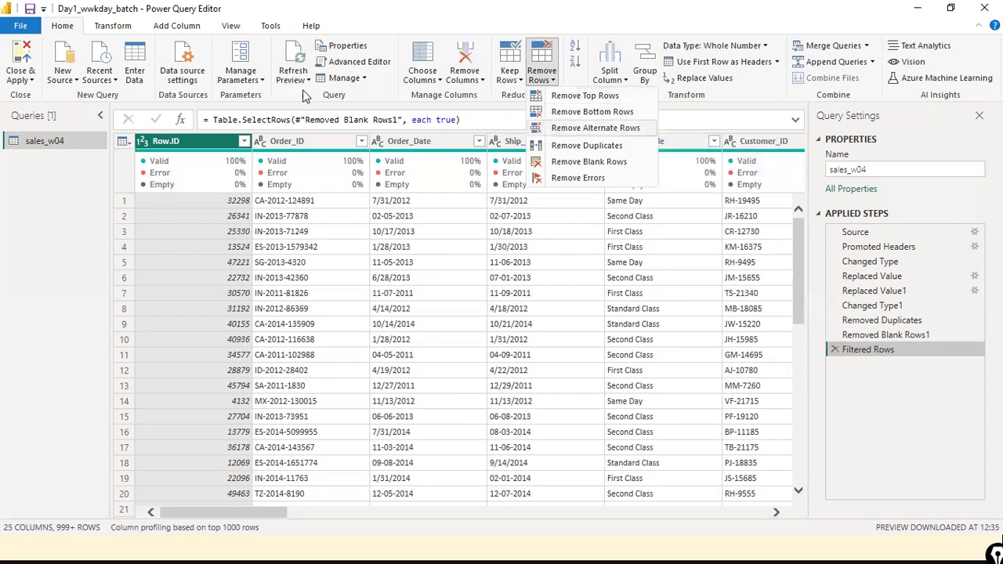
left_click(329, 6)
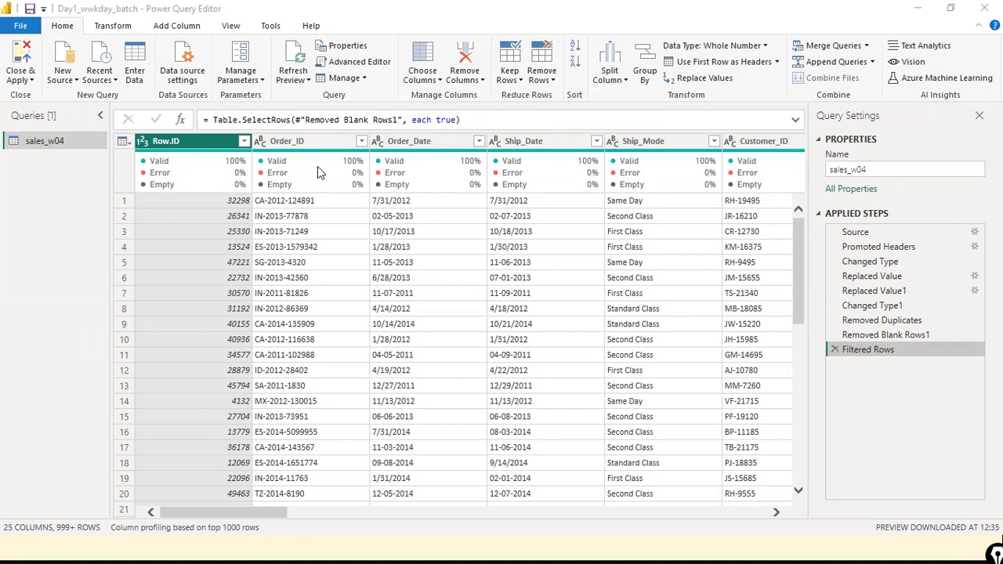
left_click(549, 75)
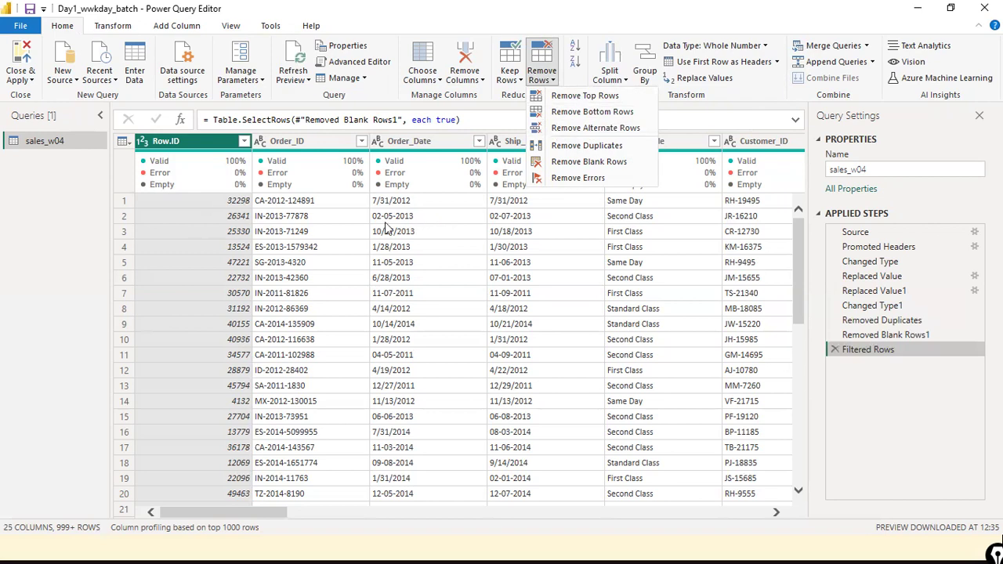
left_click(600, 100)
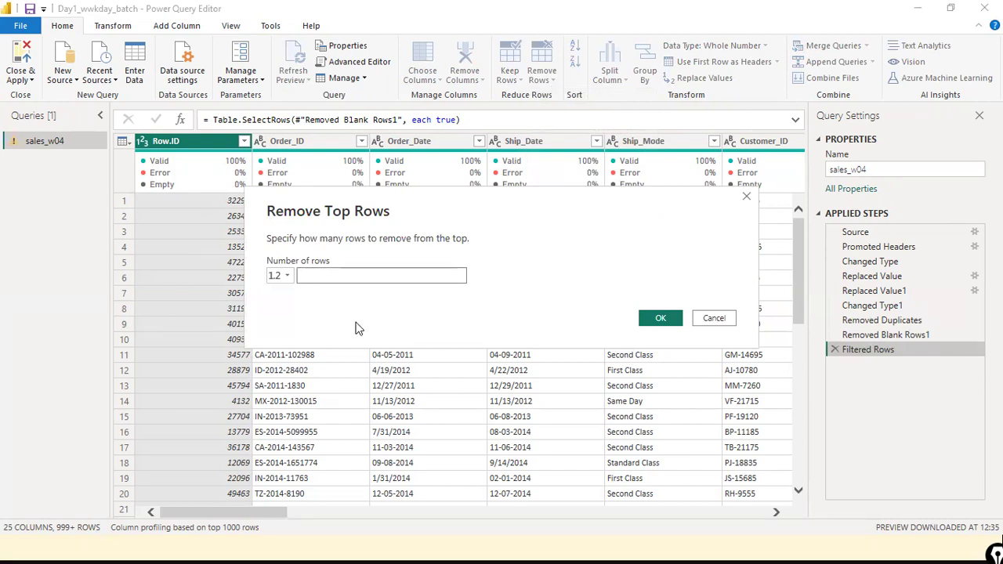
left_click(713, 319)
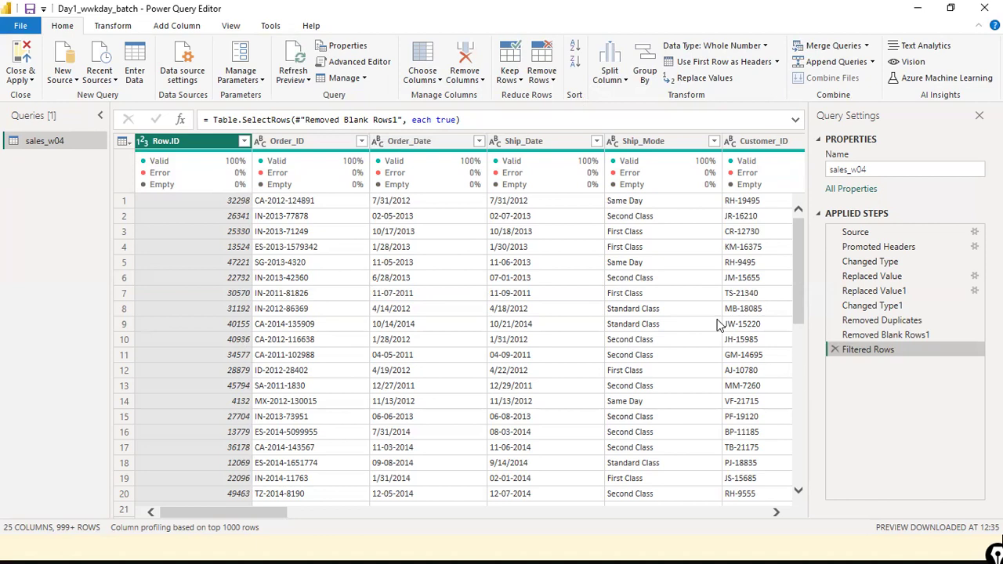
Try removing alternate rows with first row to remove 3, rows to remove 4 and rows to keep 25000, then delete that step
left_click(552, 80)
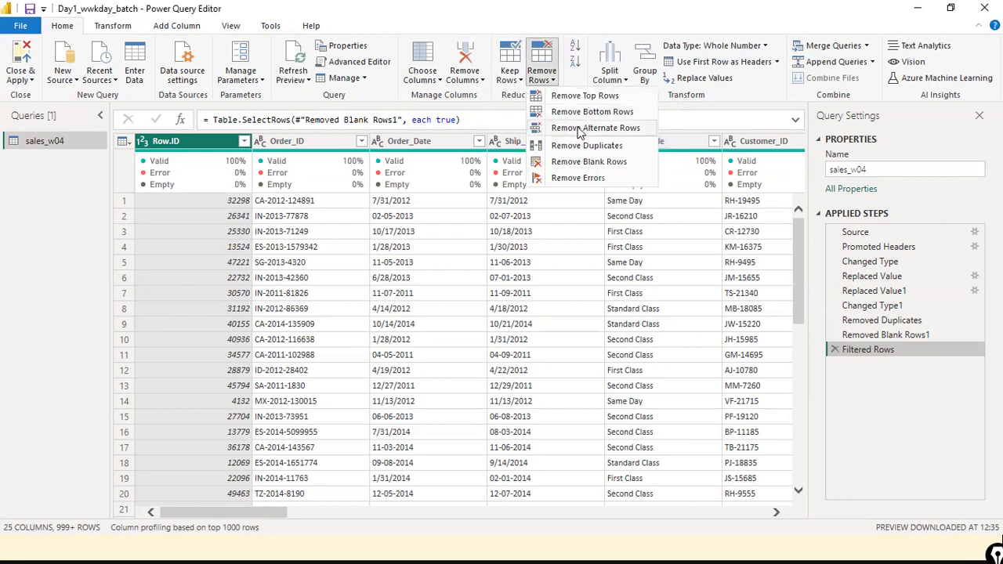
left_click(633, 128)
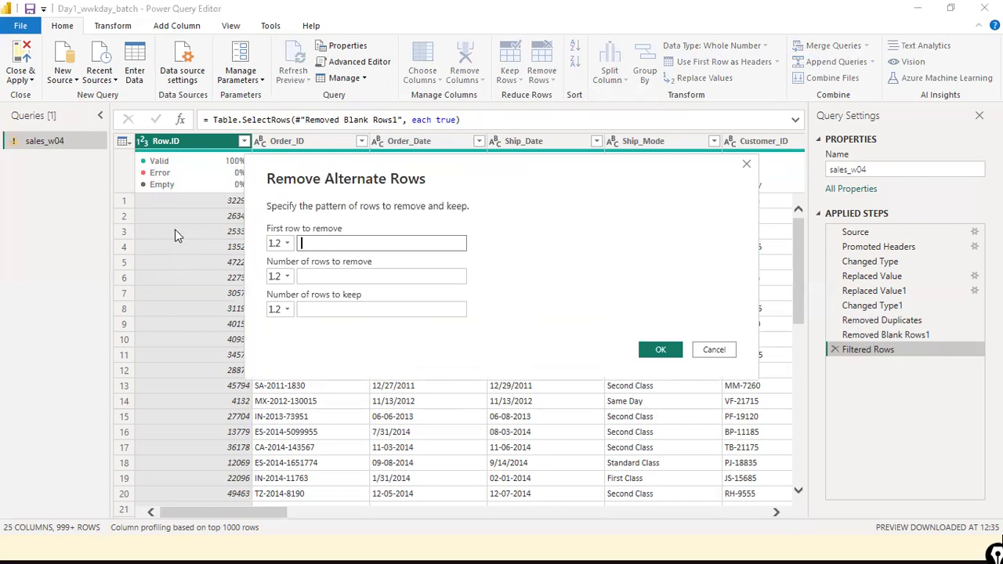
type("3")
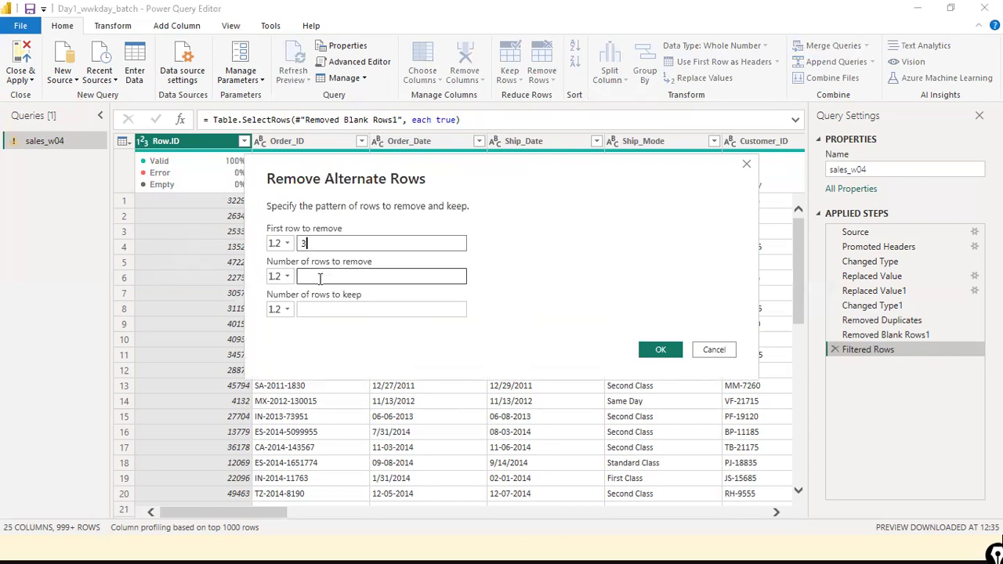
left_click(327, 274)
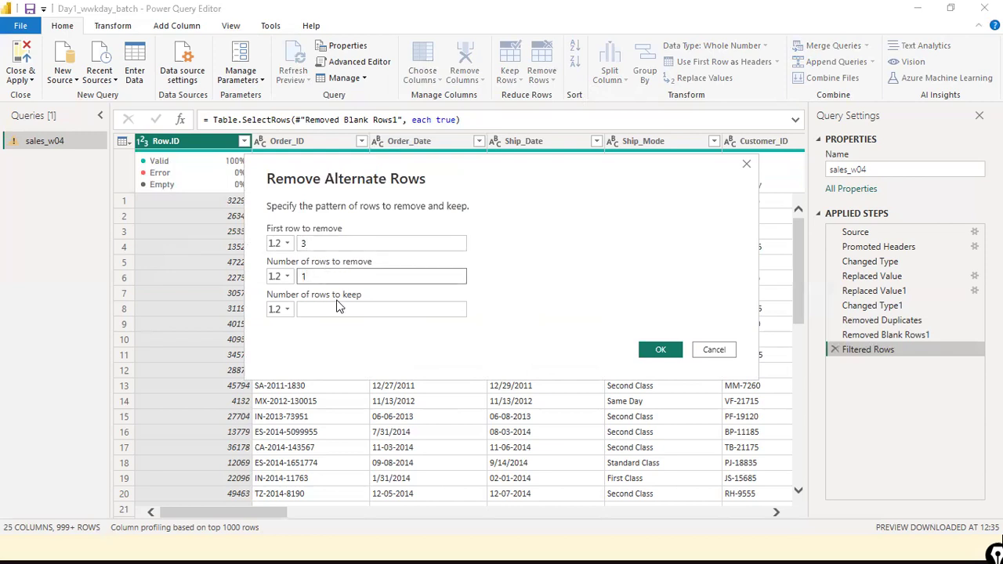
type("4")
left_click(392, 310)
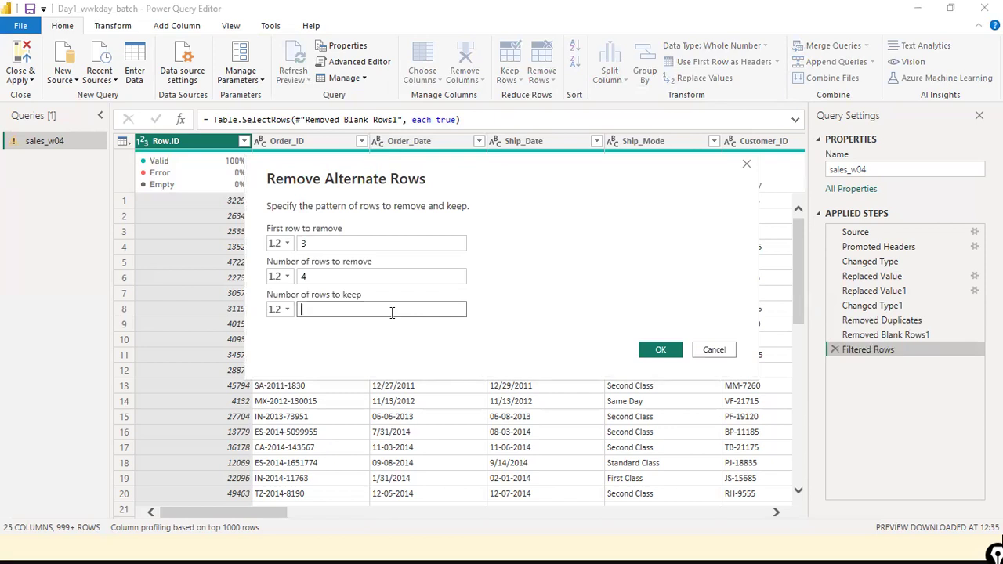
type("2")
type("000")
key("BackSpace")
key("BackSpace")
key("BackSpace")
type("5000")
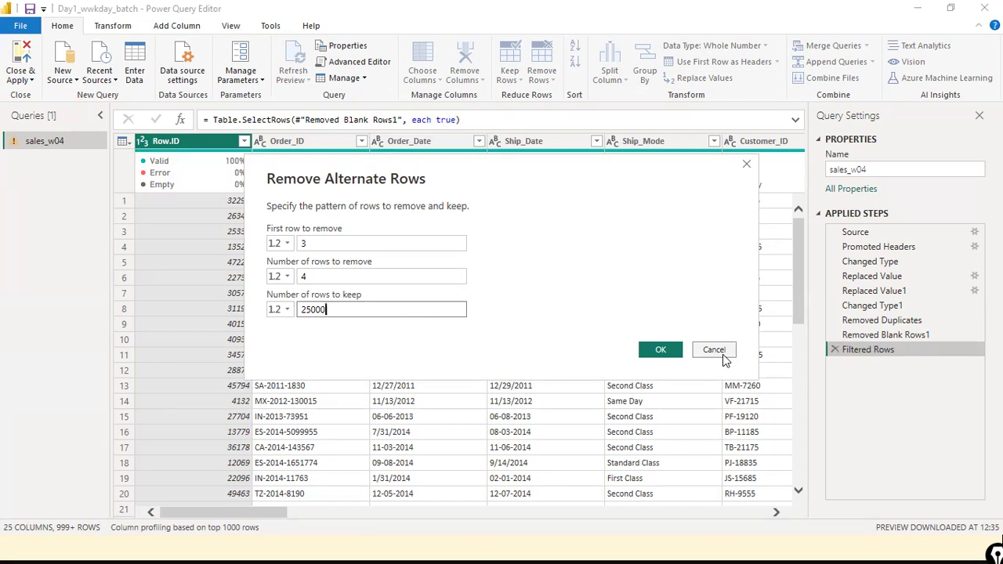
left_click(665, 351)
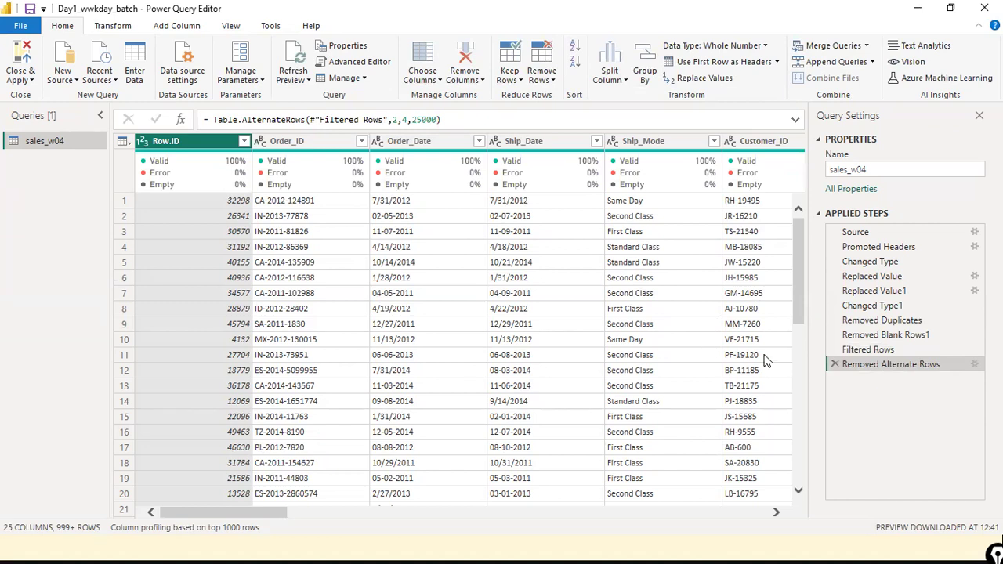
left_click(835, 364)
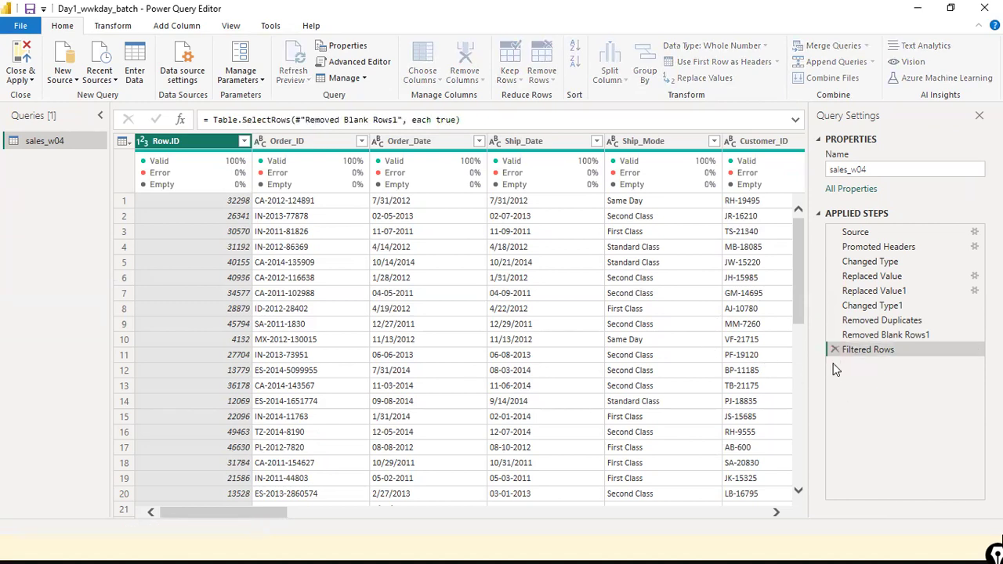
Review the available options for removing columns, removing rows and keeping rows, without applying any of them
left_click(483, 80)
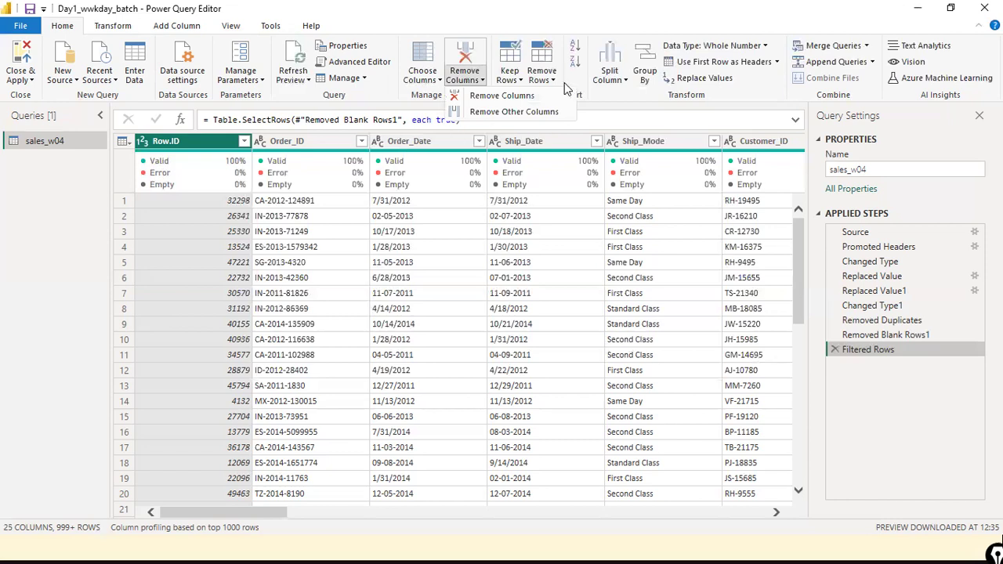
left_click(551, 79)
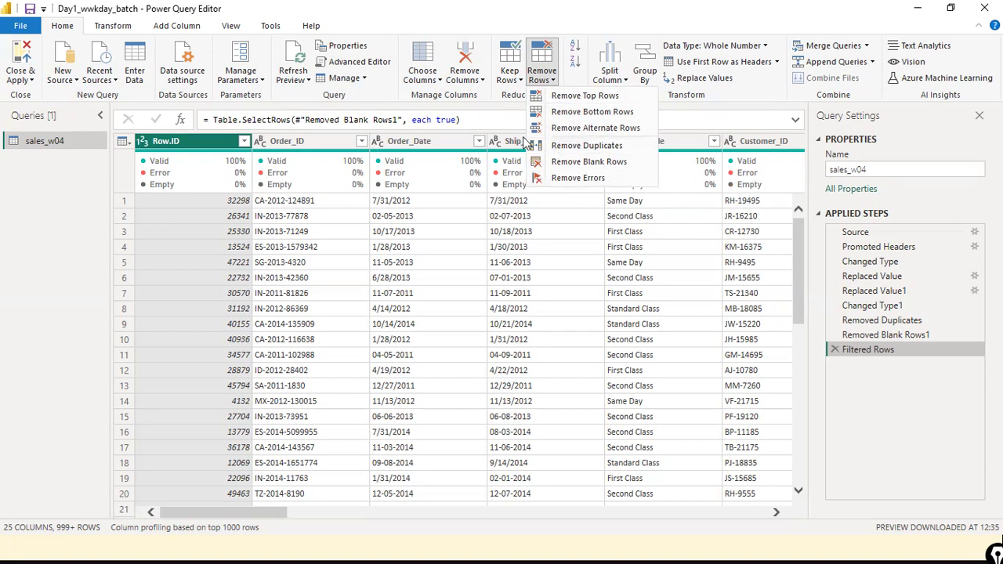
left_click(509, 82)
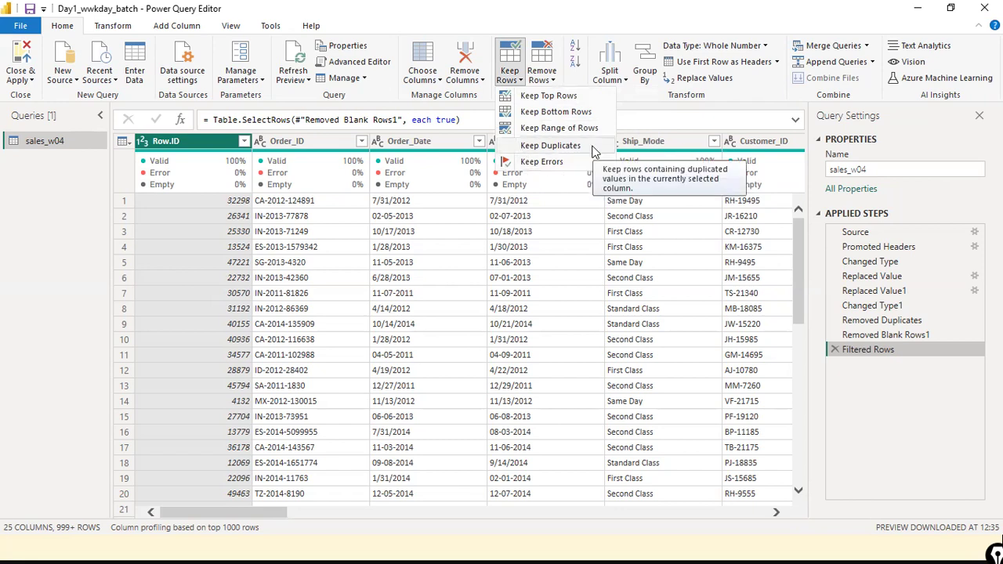
left_click(4, 293)
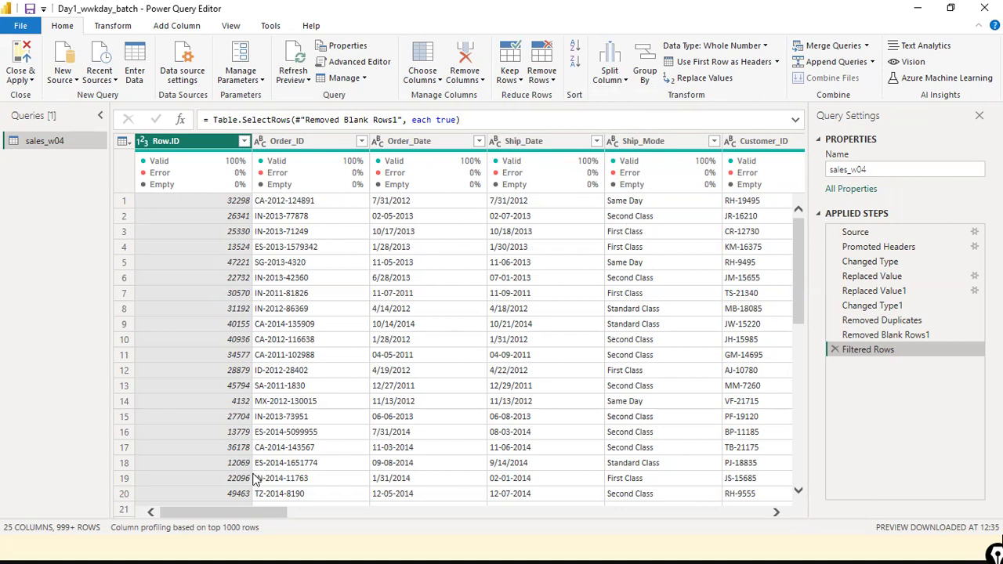
left_click_drag(244, 512, 4, 413)
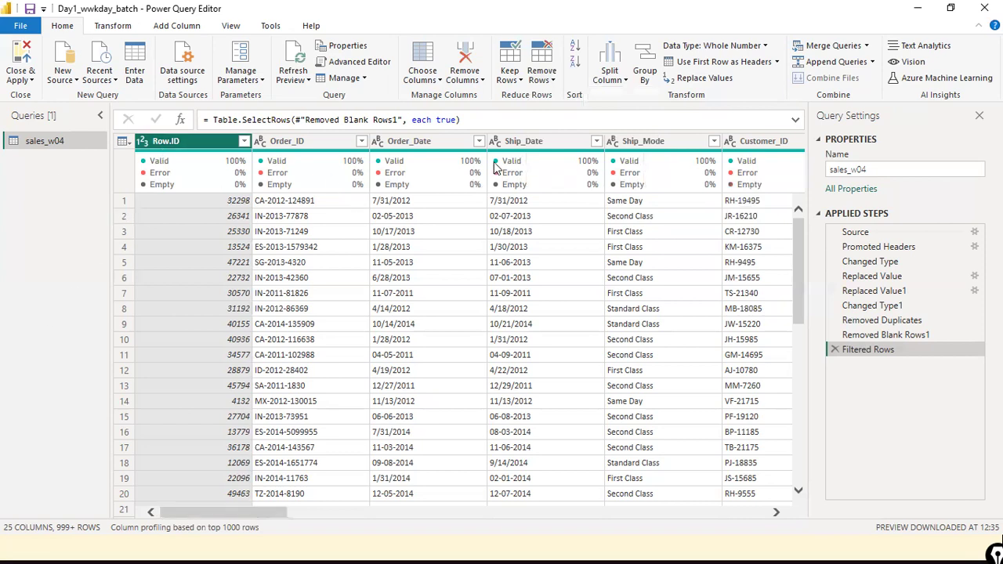
left_click(519, 80)
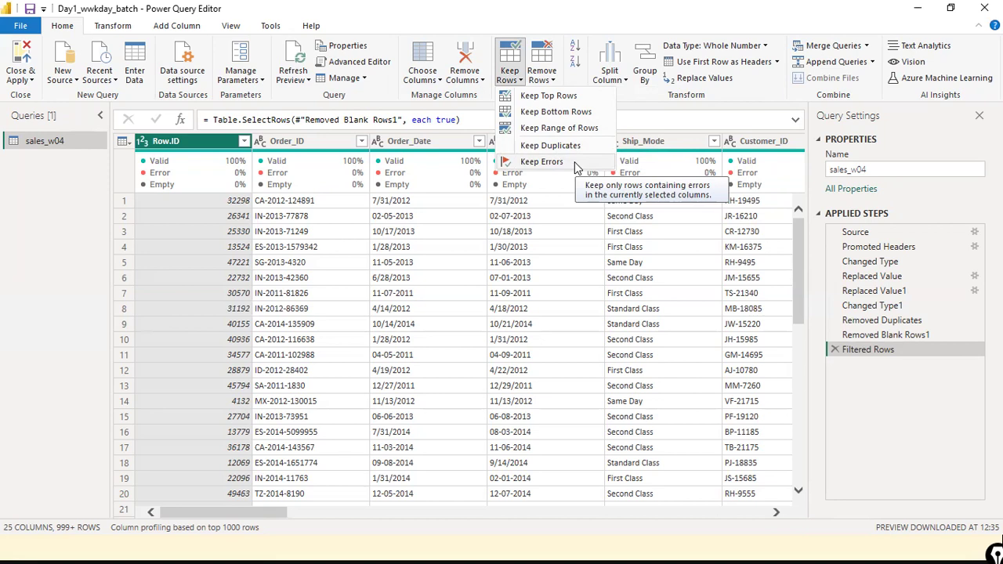
left_click(542, 78)
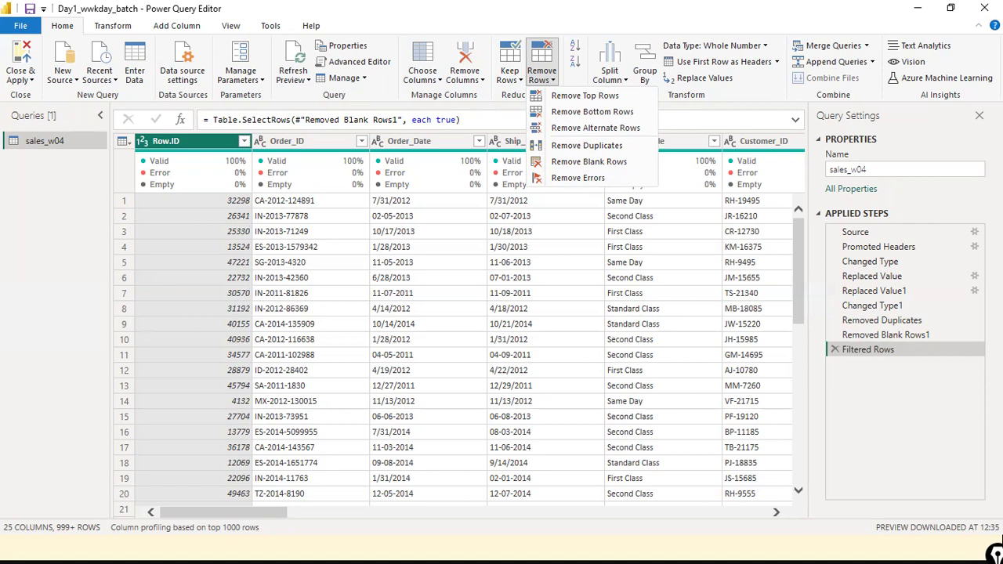
left_click(522, 79)
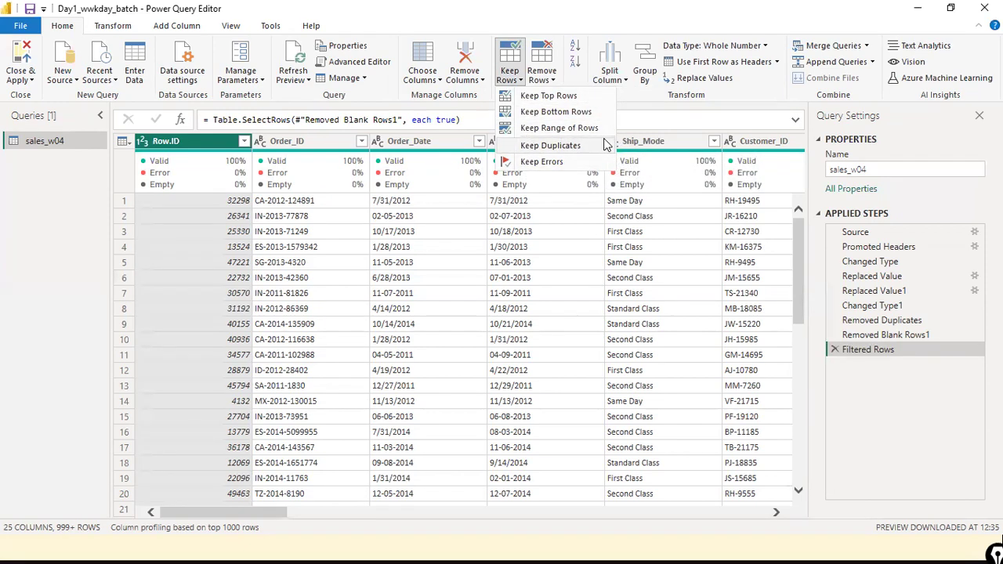
left_click(43, 217)
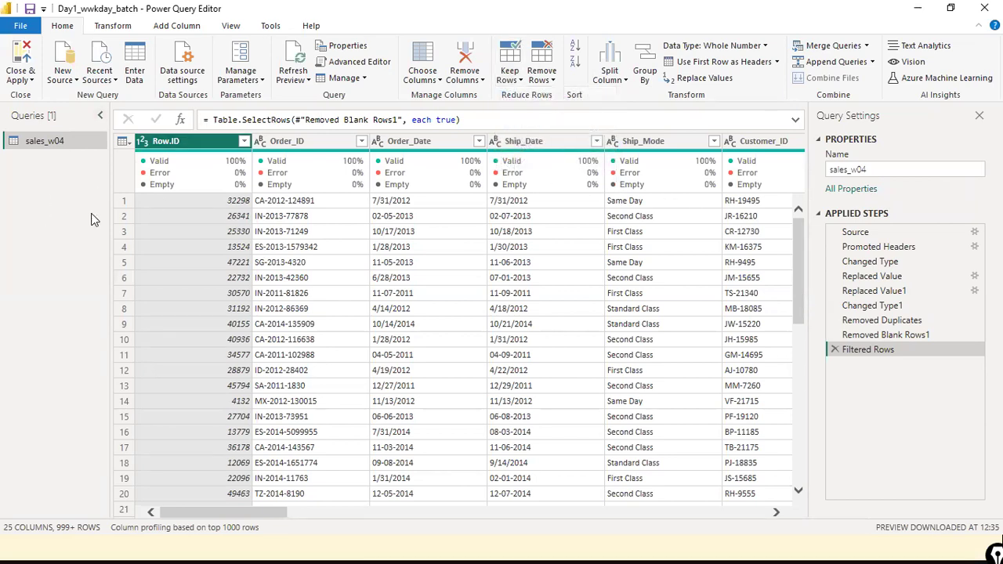
Apply the pending query changes and close the query editor to return to the Power BI Desktop report
left_click(229, 26)
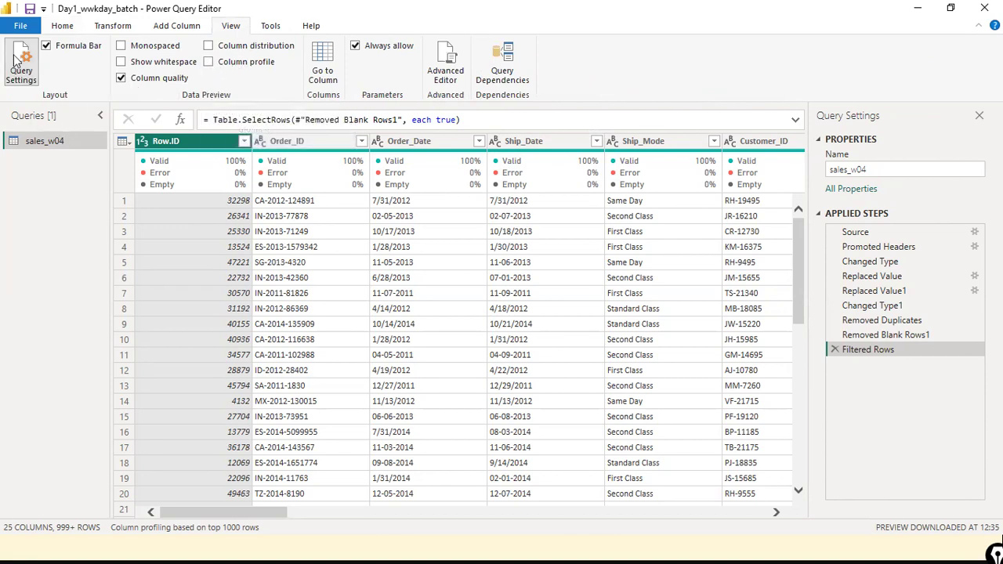
left_click(21, 25)
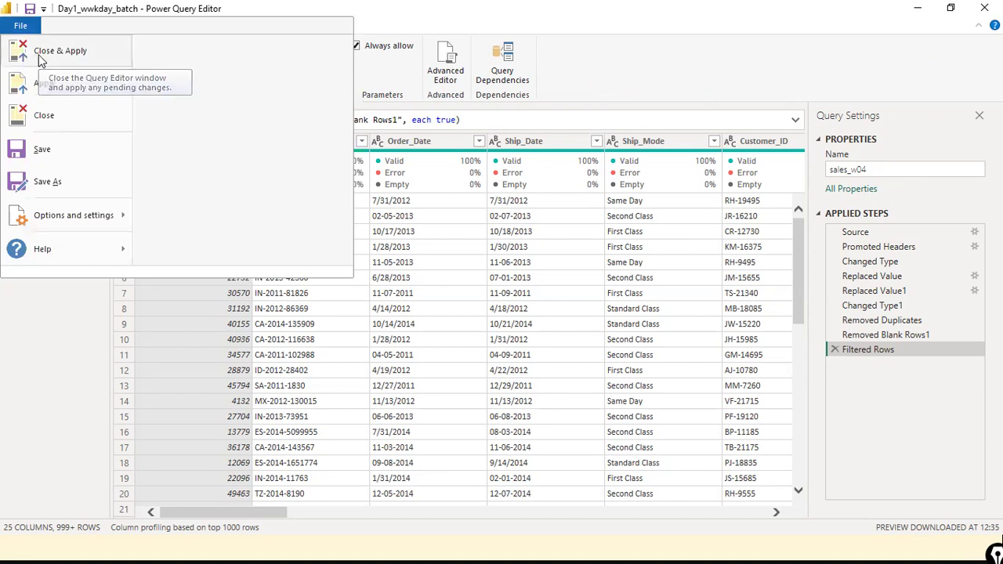
left_click(36, 54)
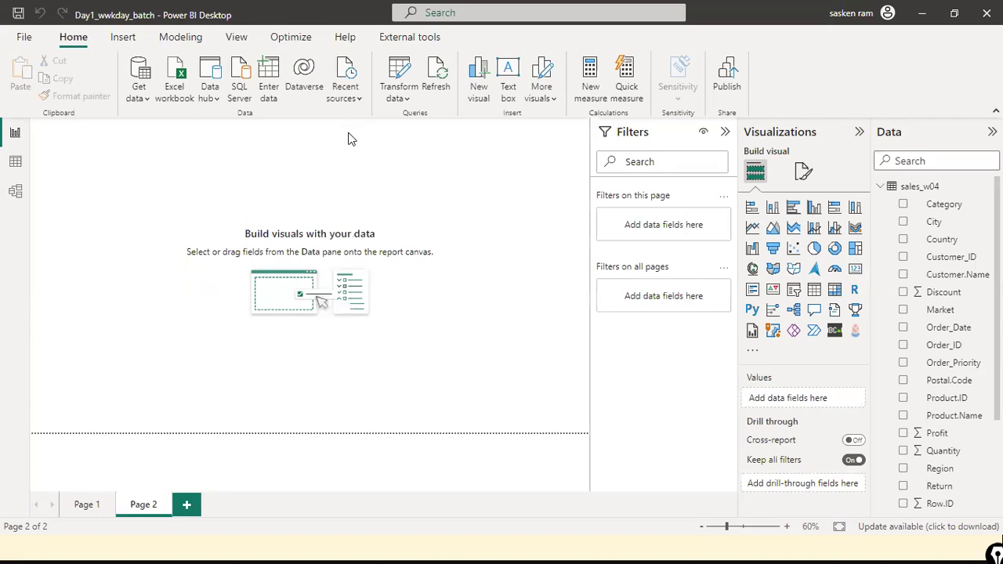
Reopen the sales_w04 query in the Power Query Editor and examine the rows of the Sales, Quantity and Discount columns
left_click(404, 100)
left_click(408, 126)
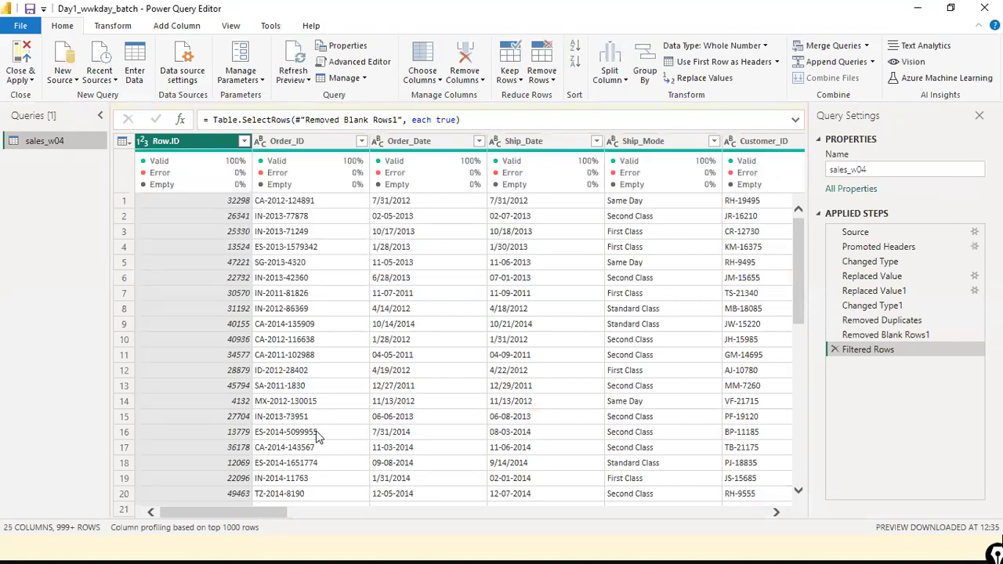
left_click_drag(249, 513, 313, 517)
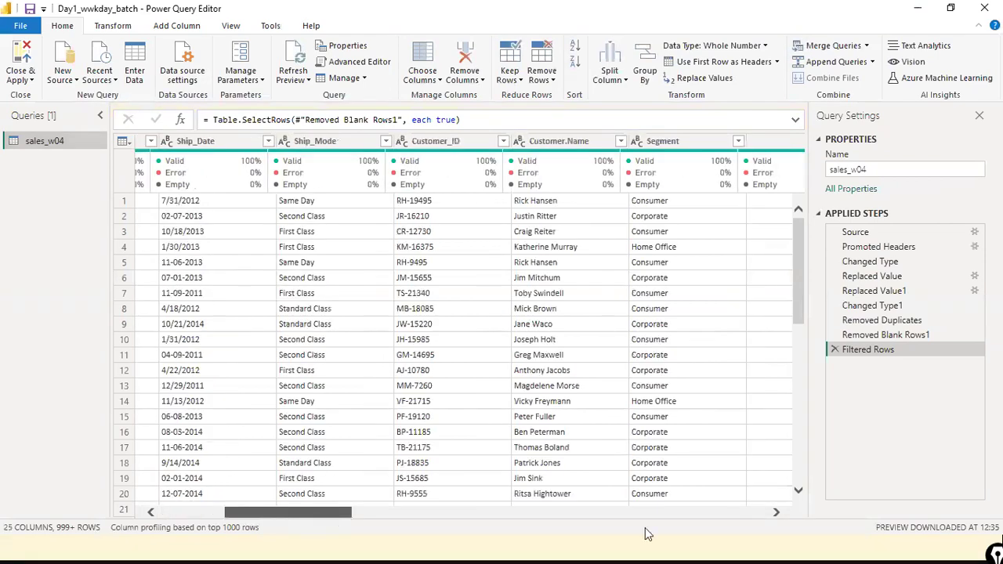
left_click_drag(648, 534, 647, 534)
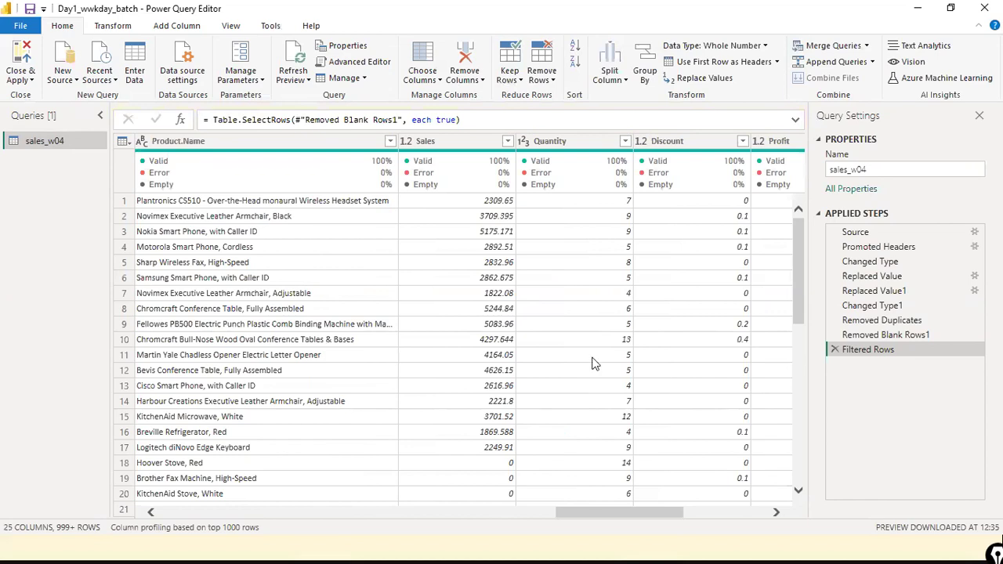
scroll(593, 363, "down", 3)
scroll(493, 314, "down", 4)
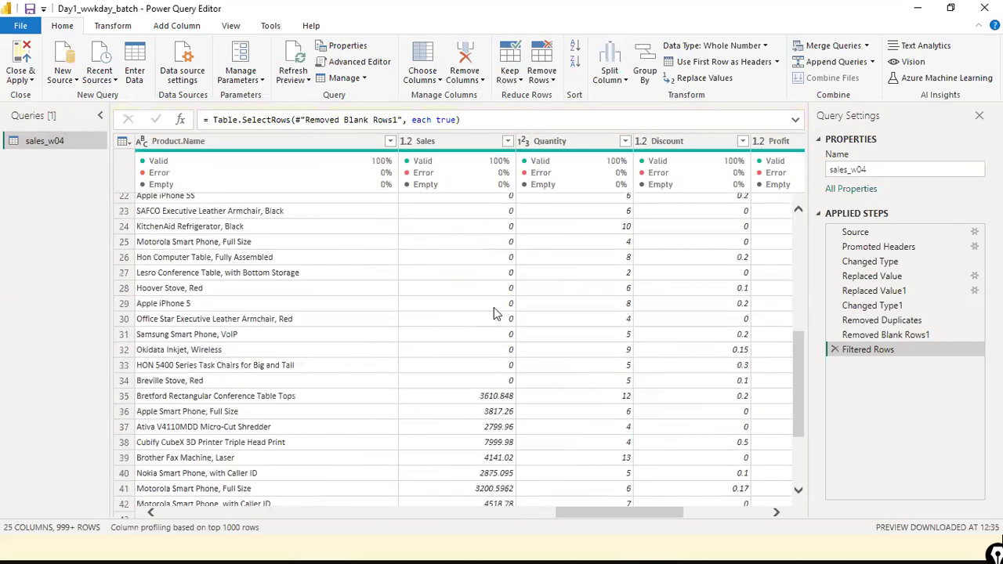
scroll(494, 314, "up", 4)
scroll(494, 314, "up", 3)
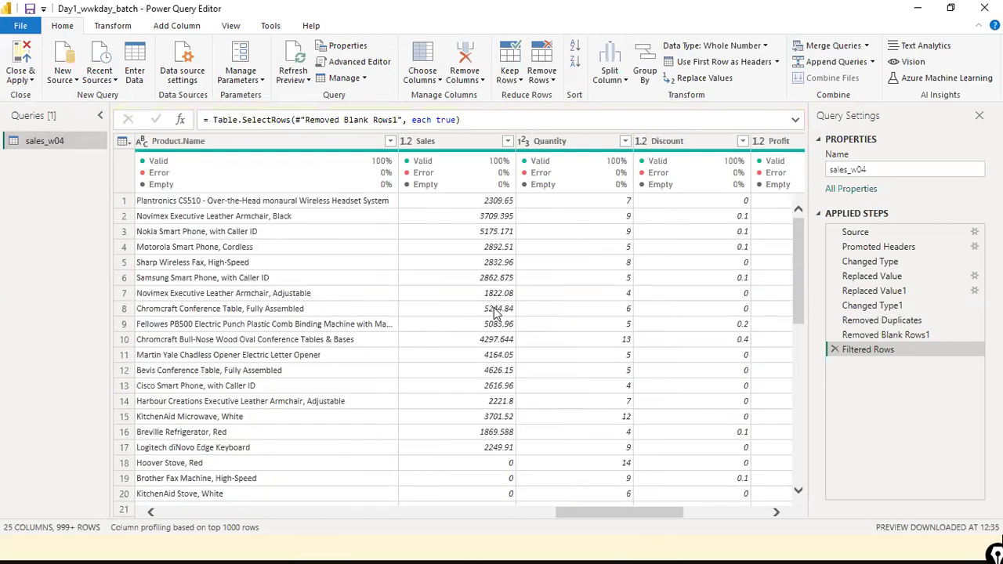
Examine further rows of the sales_w04 query and its columns through to Order_Priority and Return
scroll(494, 314, "down", 4)
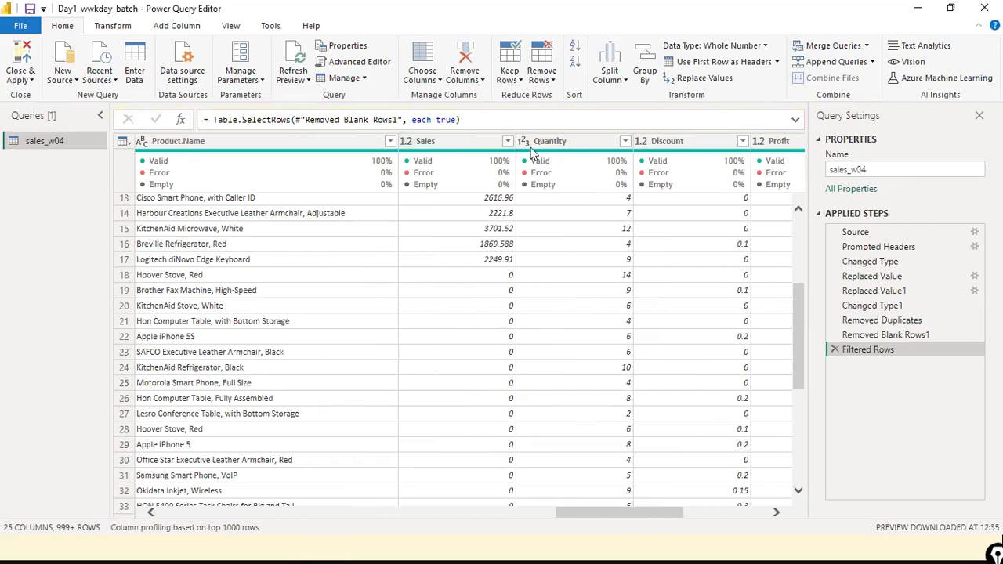
mouse_move(596, 155)
left_click(493, 513)
left_click_drag(493, 513, 703, 513)
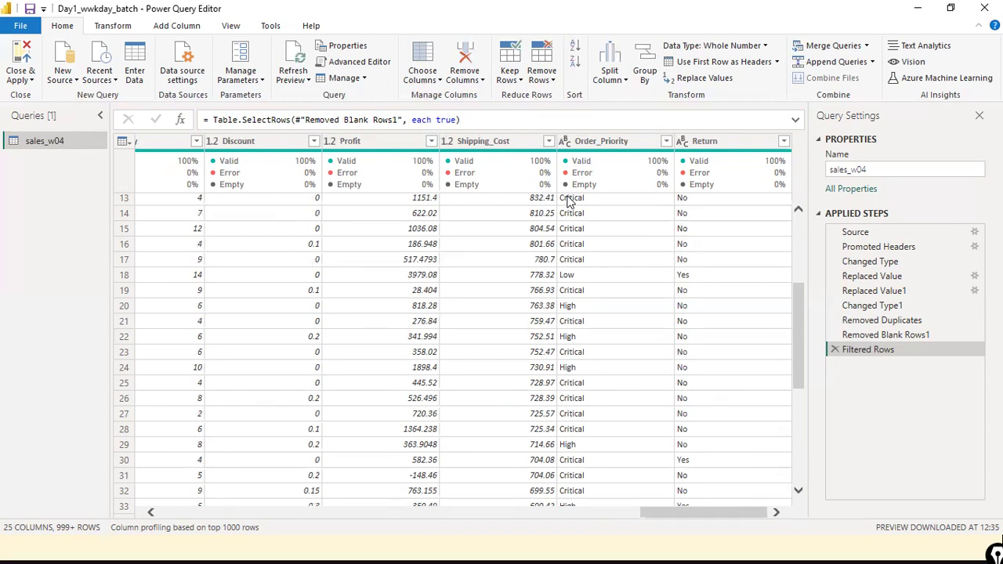
left_click(584, 514)
left_click_drag(584, 514, 15, 479)
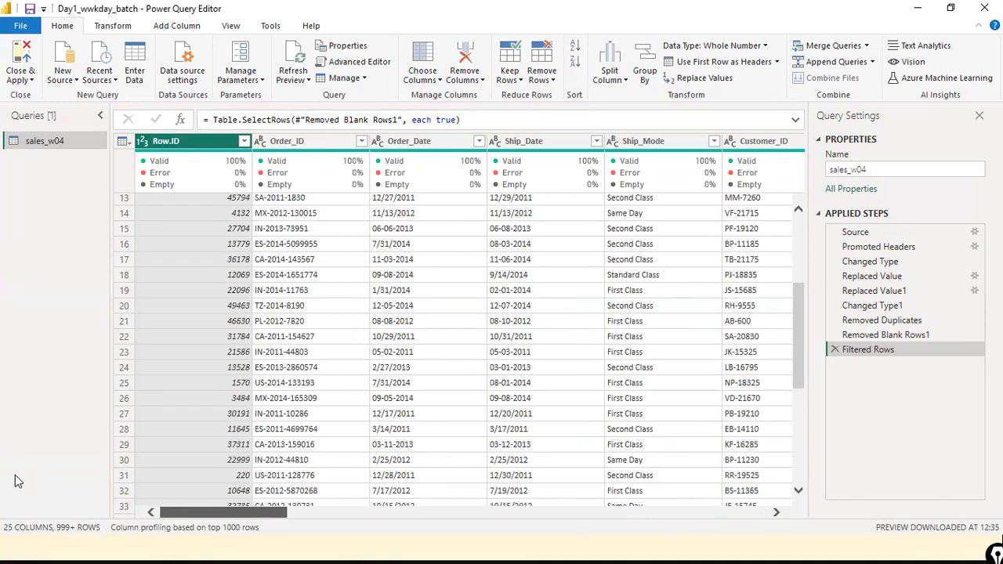
Review the row removal options with Row.ID selected, without applying any, and select the Order_ID column
left_click(305, 146)
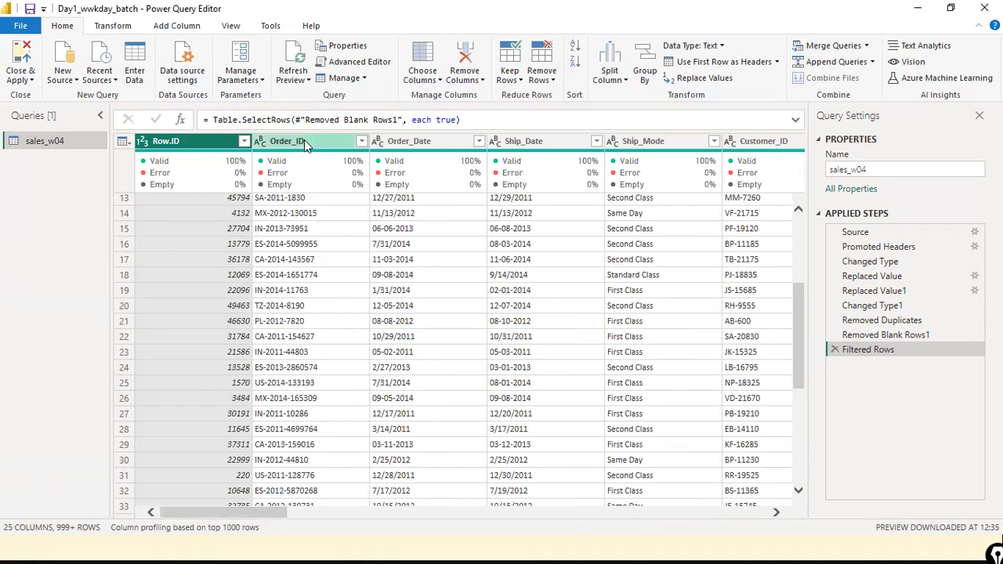
left_click(171, 142)
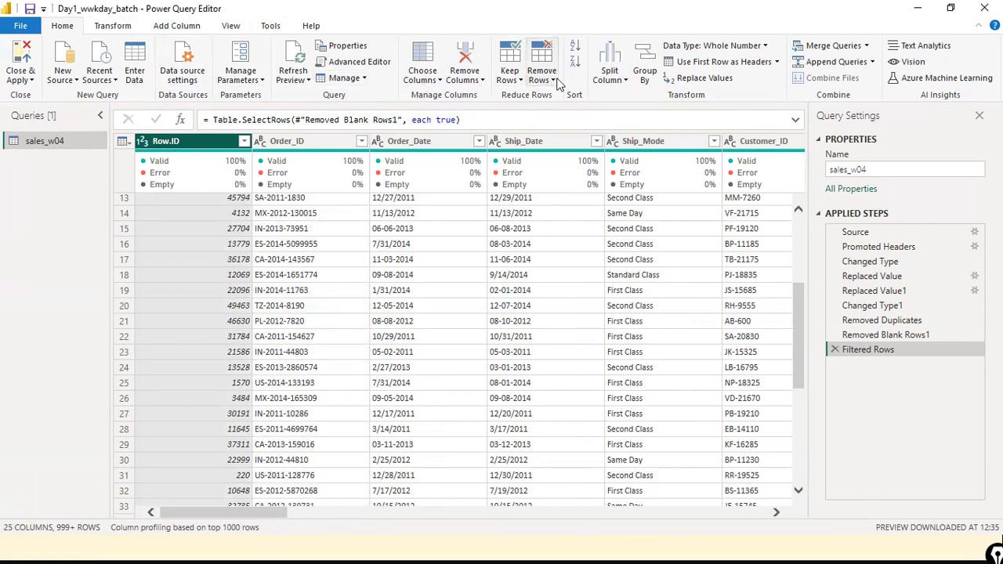
left_click(542, 72)
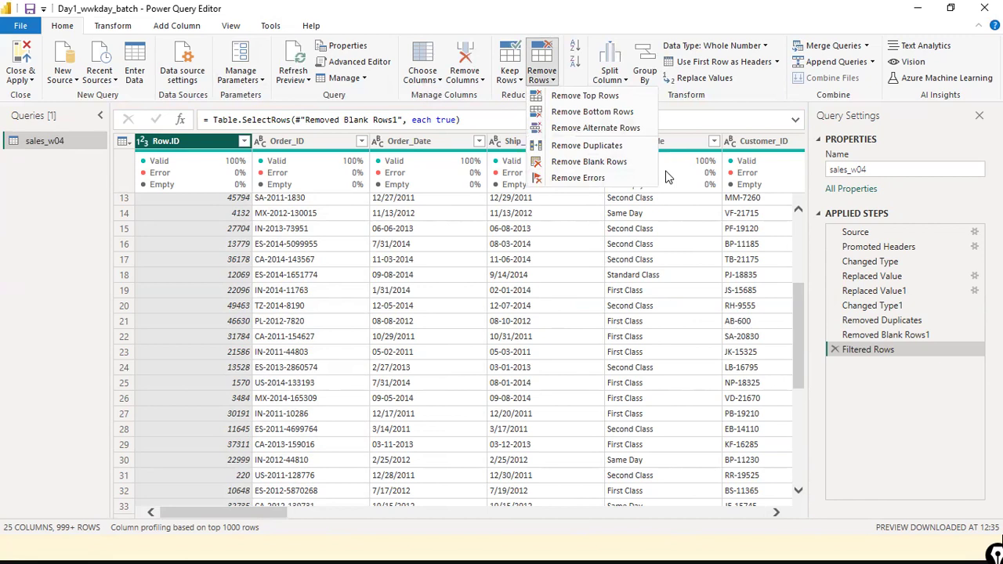
left_click(55, 272)
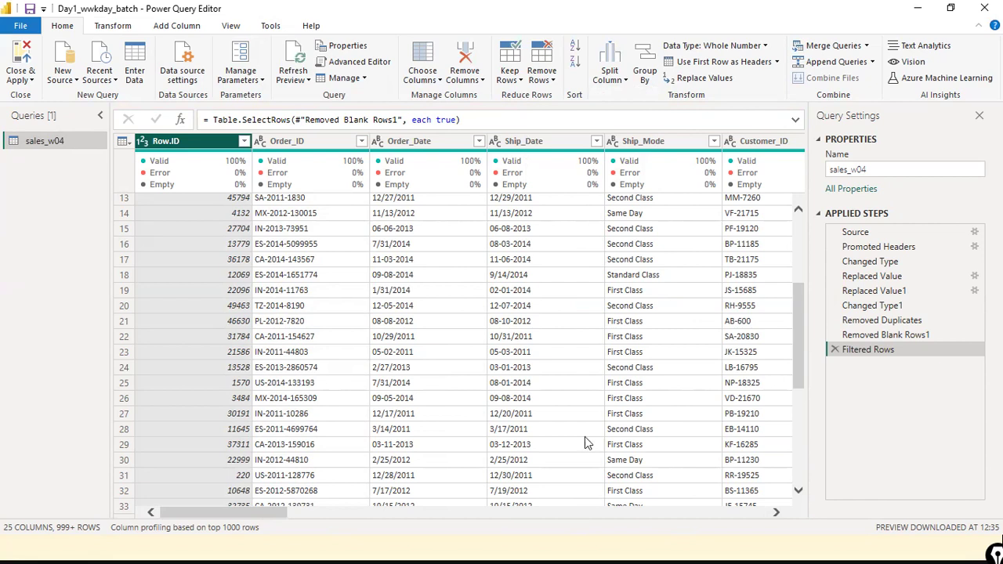
left_click_drag(282, 512, 3, 482)
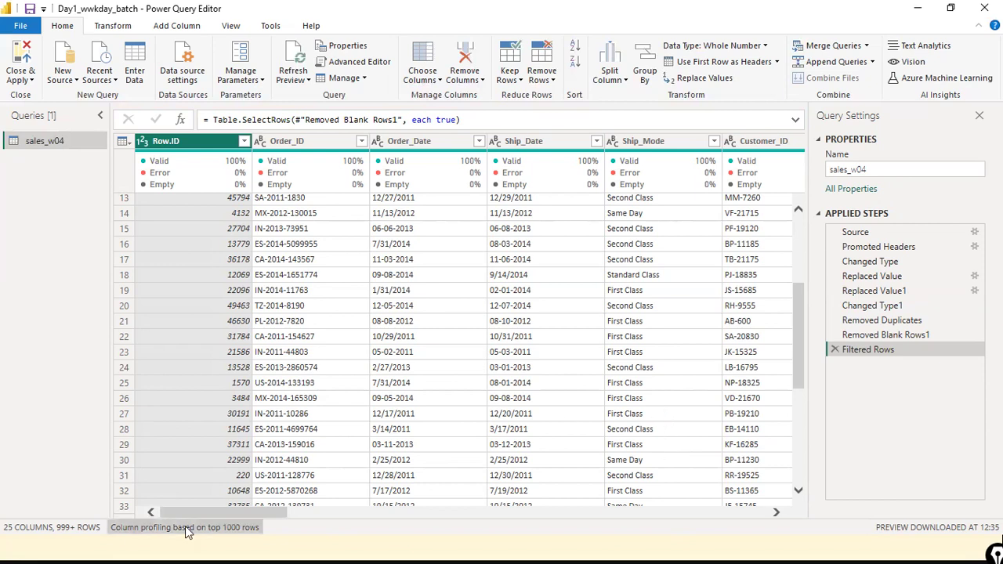
left_click_drag(207, 511, 7, 441)
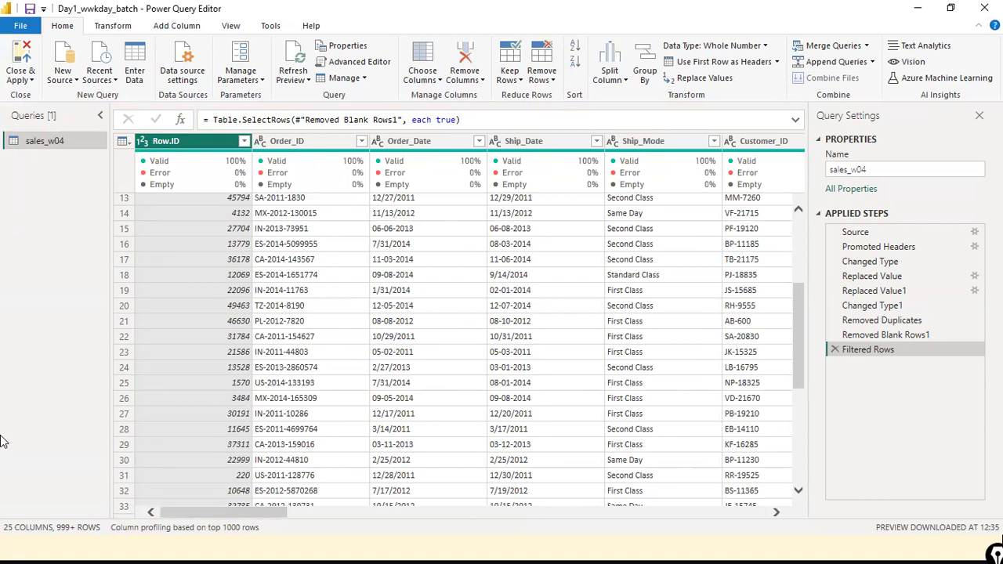
left_click(282, 141)
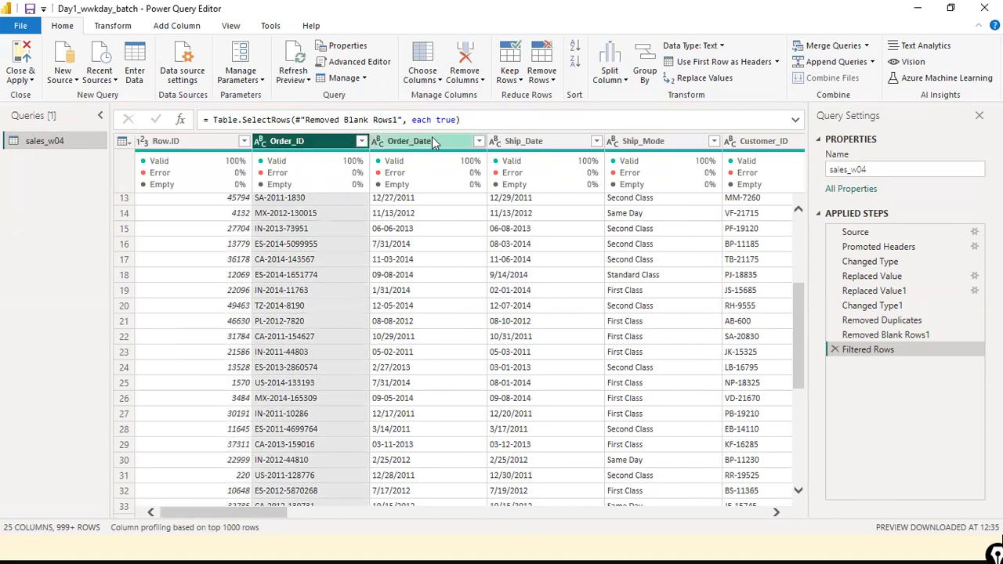
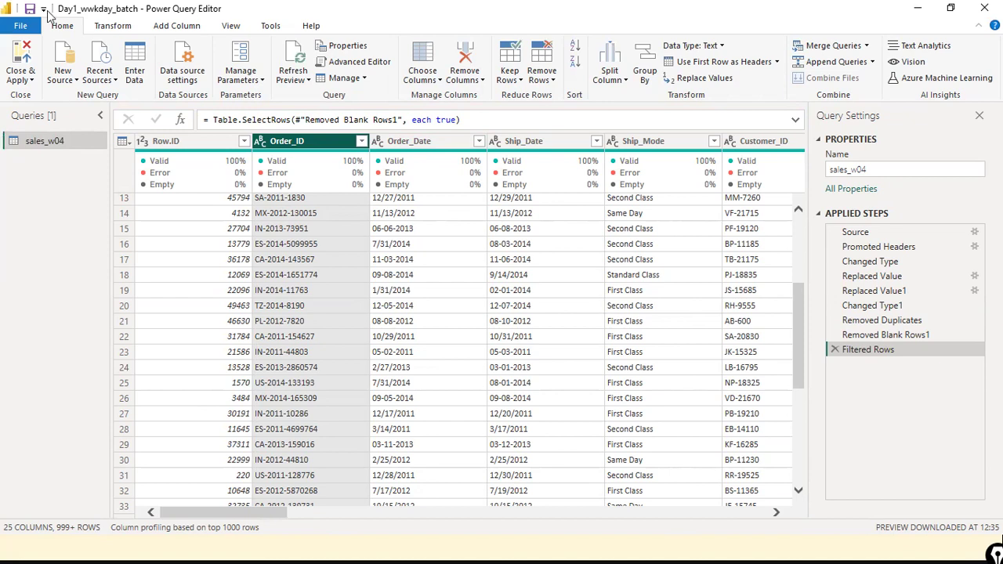
Leave the Power Query Editor and return to the report in Power BI Desktop
left_click(27, 26)
left_click(34, 26)
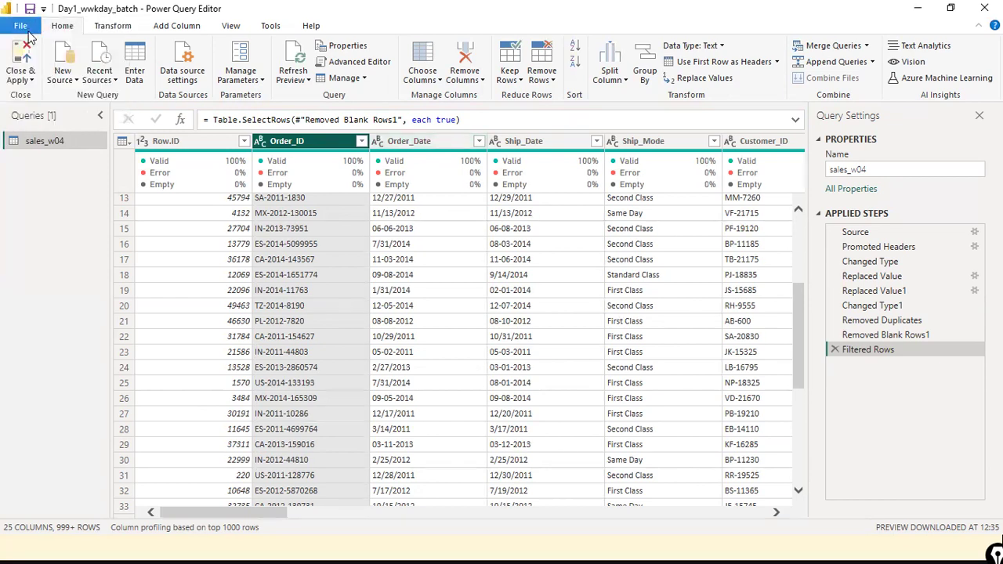
left_click(32, 28)
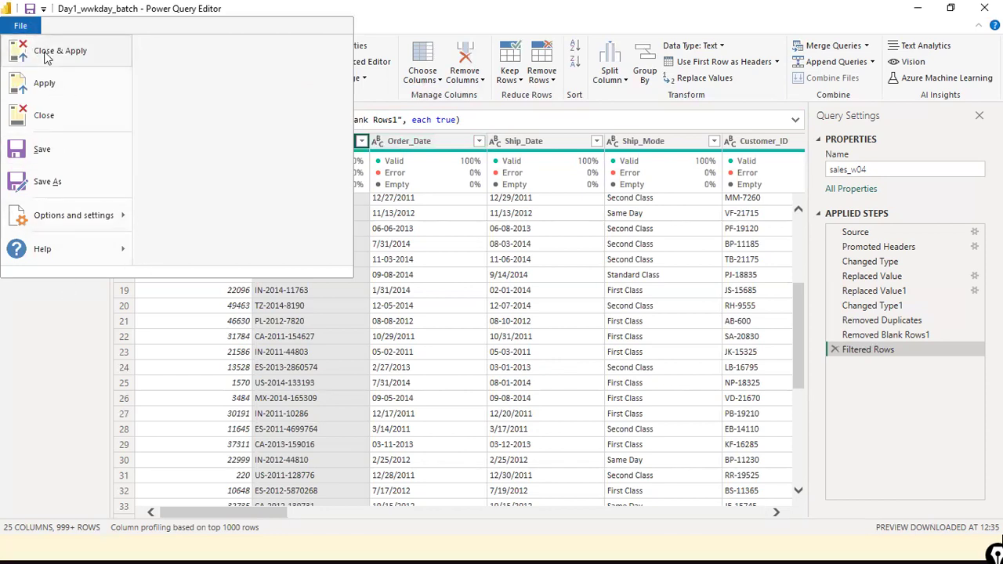
left_click(37, 90)
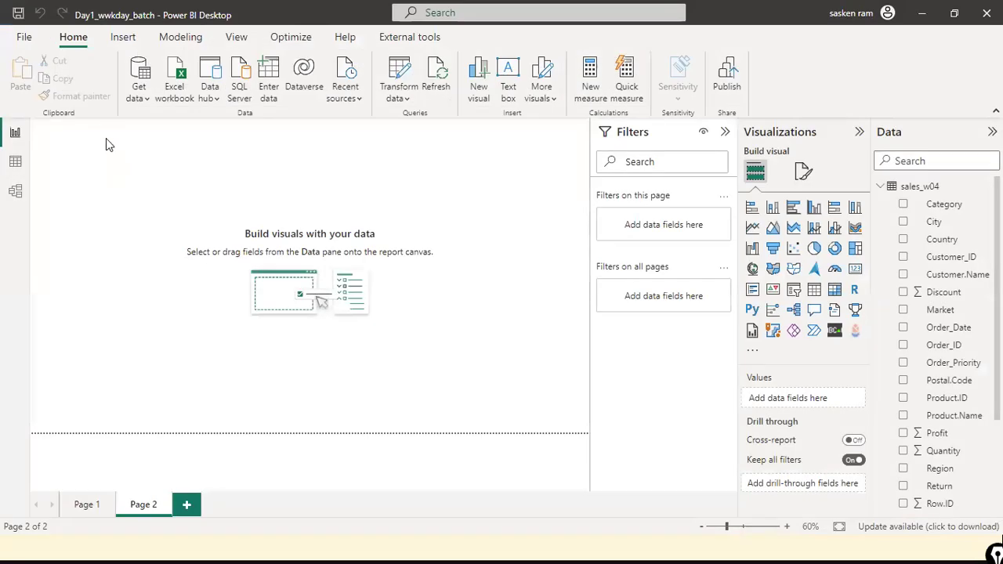
left_click(142, 100)
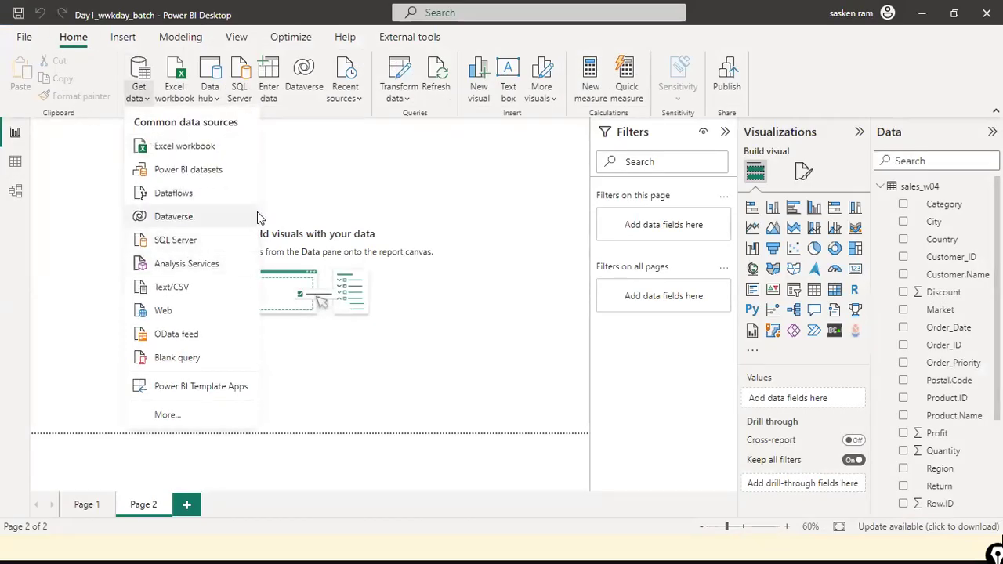
left_click(208, 291)
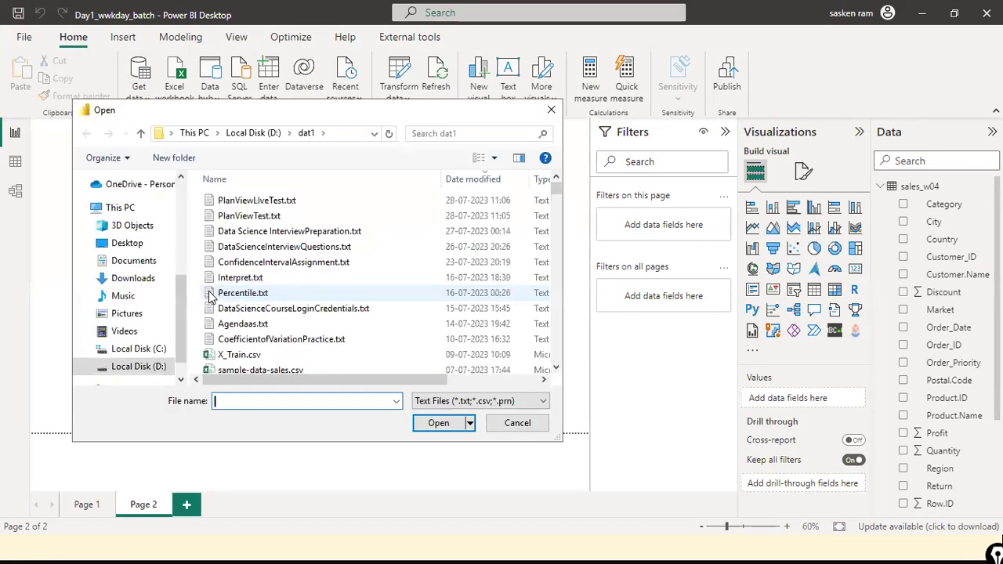
left_click(226, 306)
type("sales")
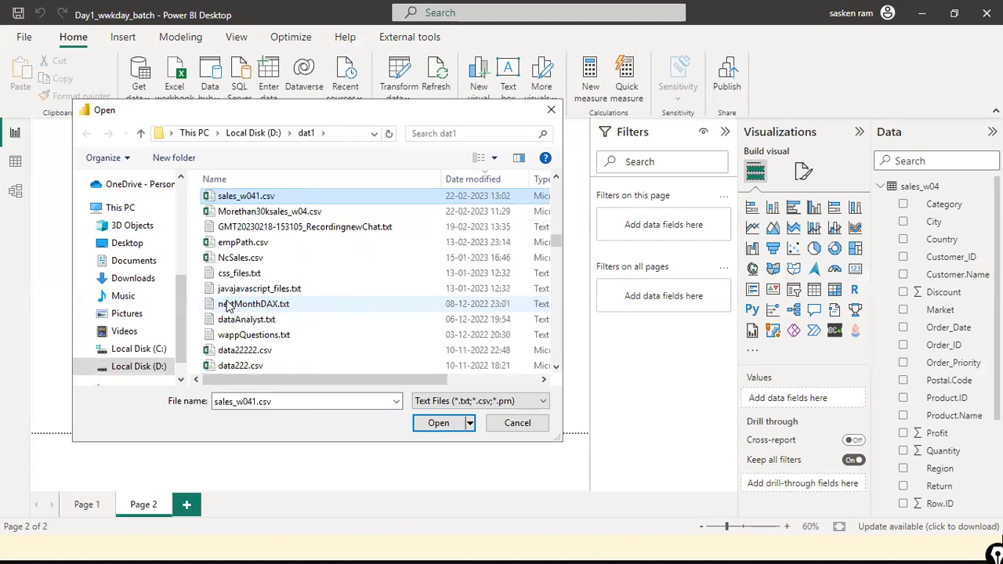
type("a")
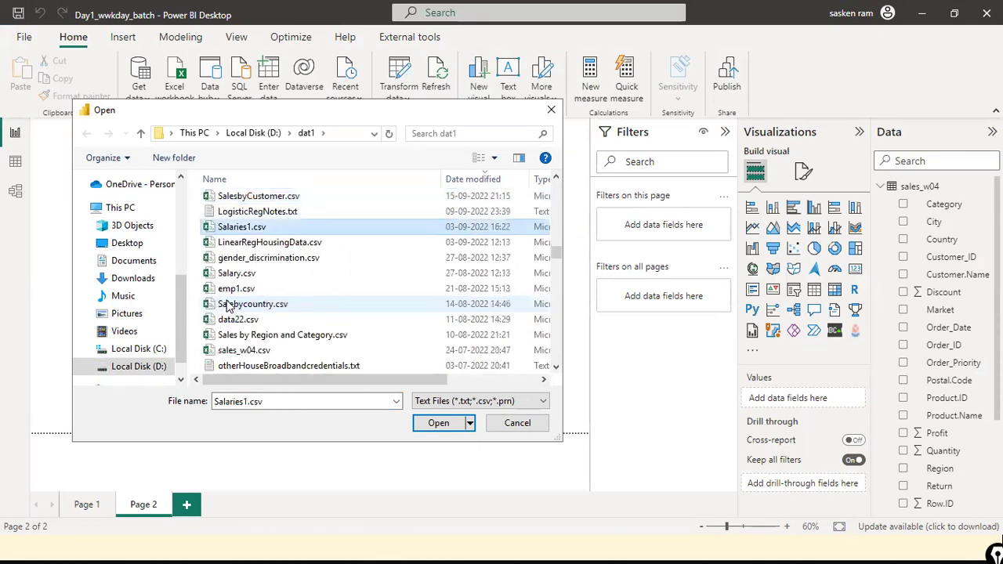
type("sales")
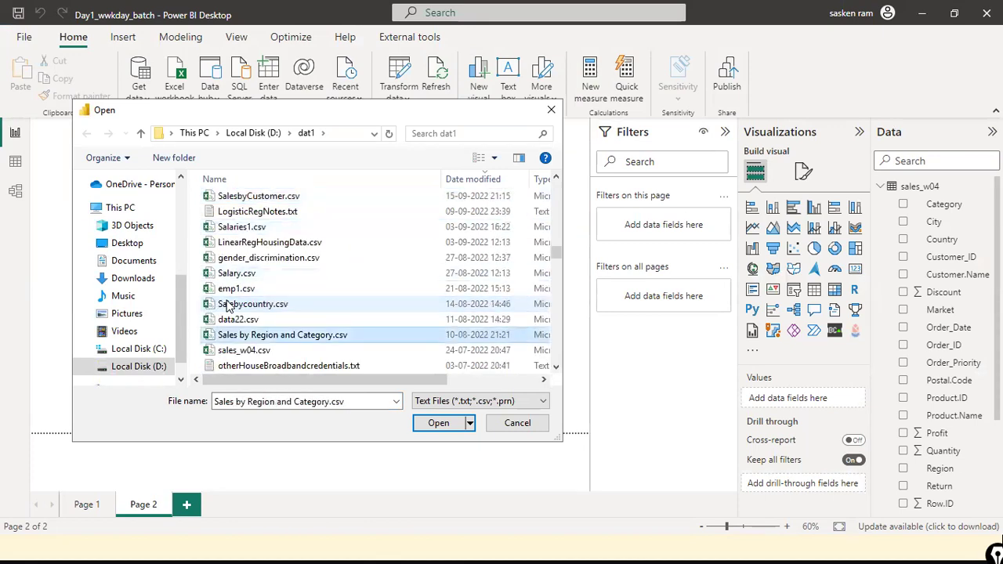
key("Return")
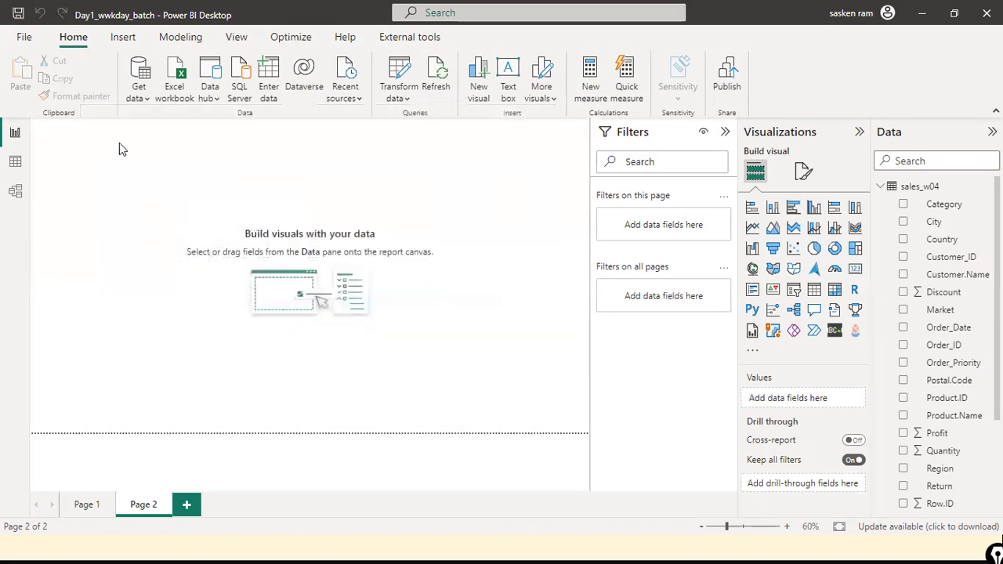
Import SalesbyCustomer.csv from the dat1 folder as a text/CSV source, load it and apply the pending query changes
left_click(137, 87)
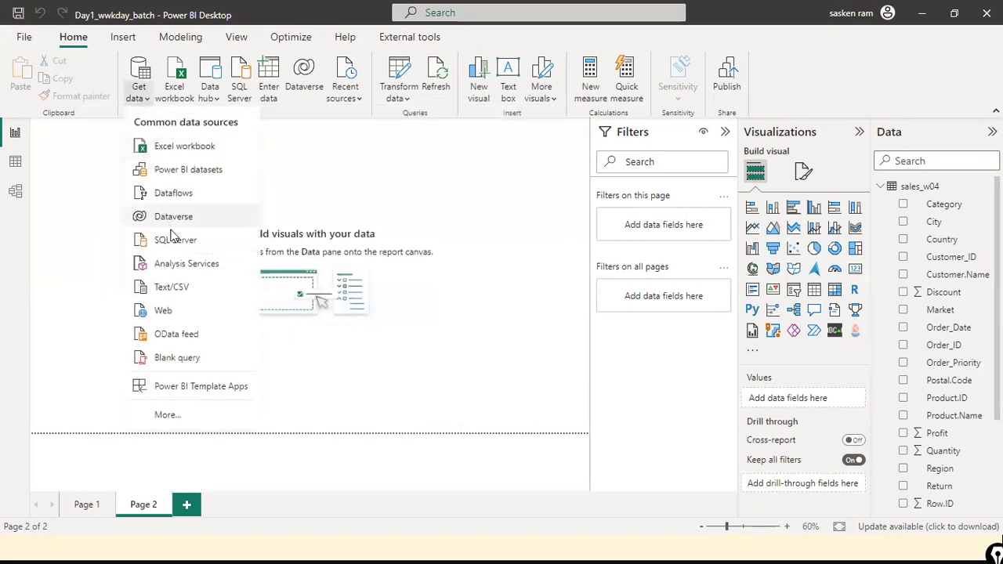
left_click(169, 287)
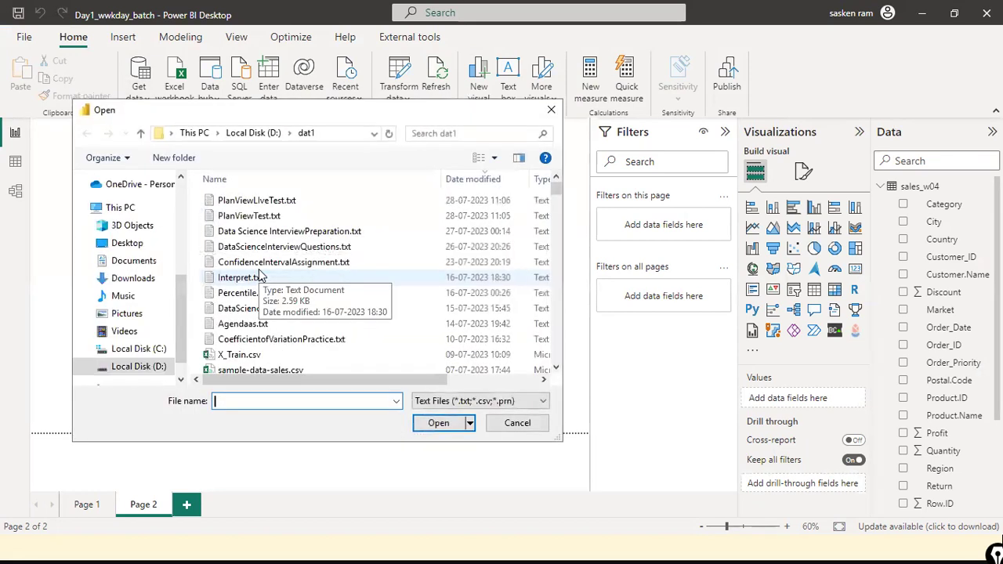
left_click(251, 277)
type("salesb")
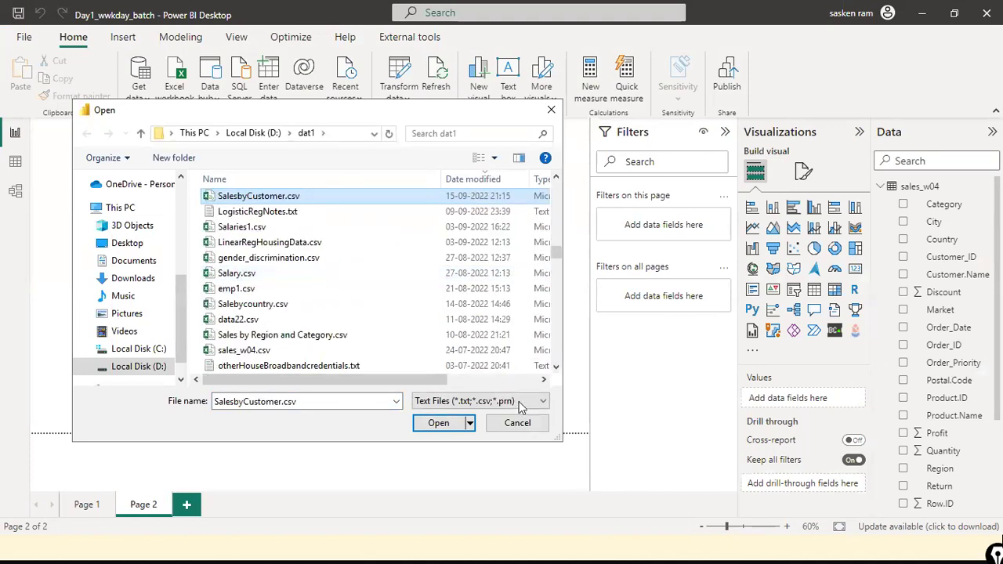
left_click(438, 424)
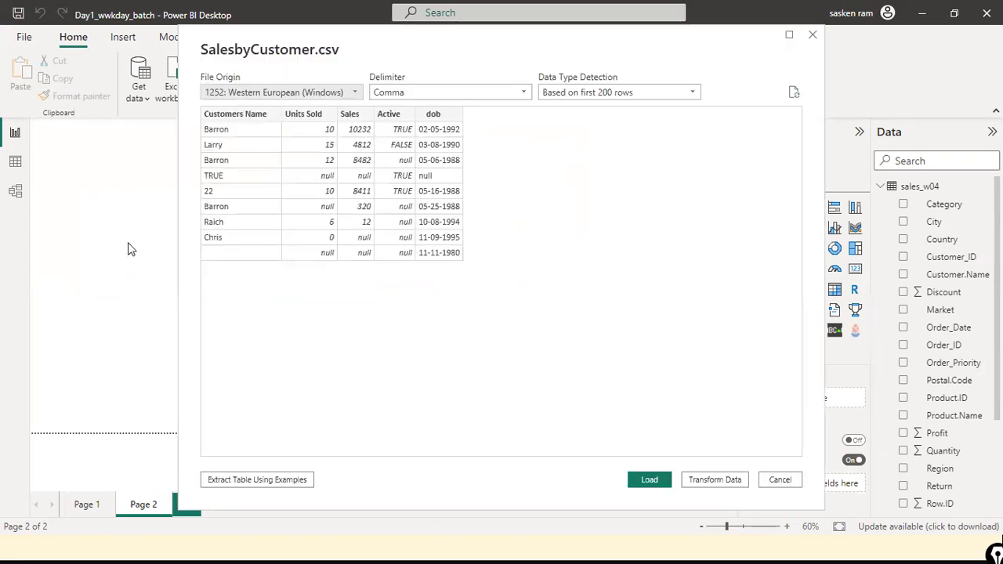
left_click(649, 492)
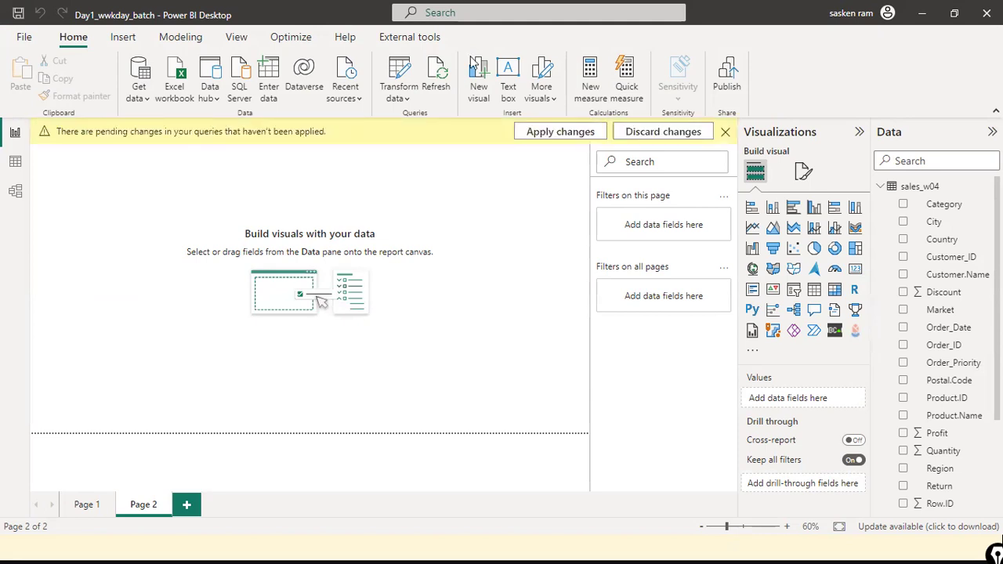
left_click(543, 140)
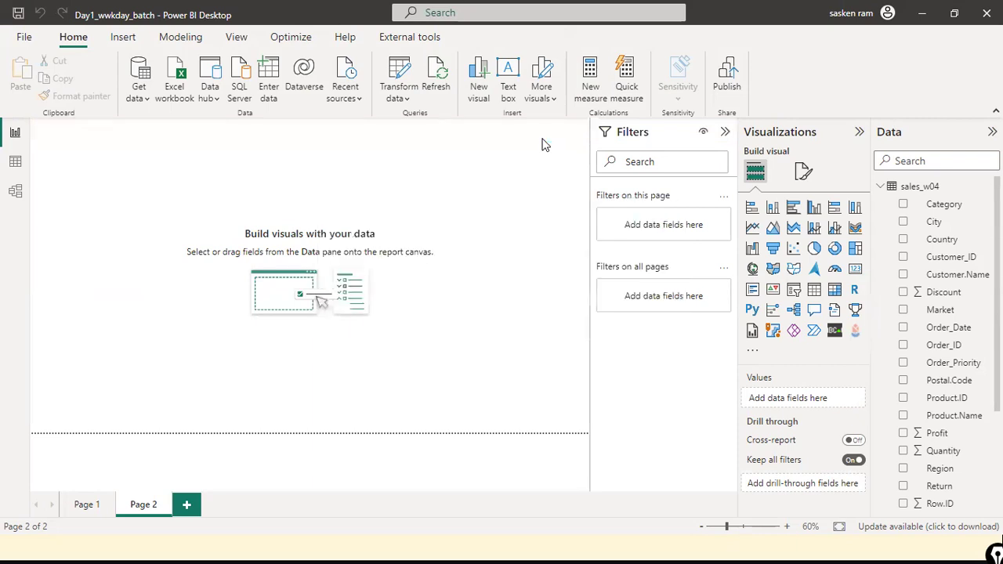
Examine the SalesbyCustomer table data and check the data types of its Customers Name, Units Sold, Sales, Active and dob columns
left_click(16, 165)
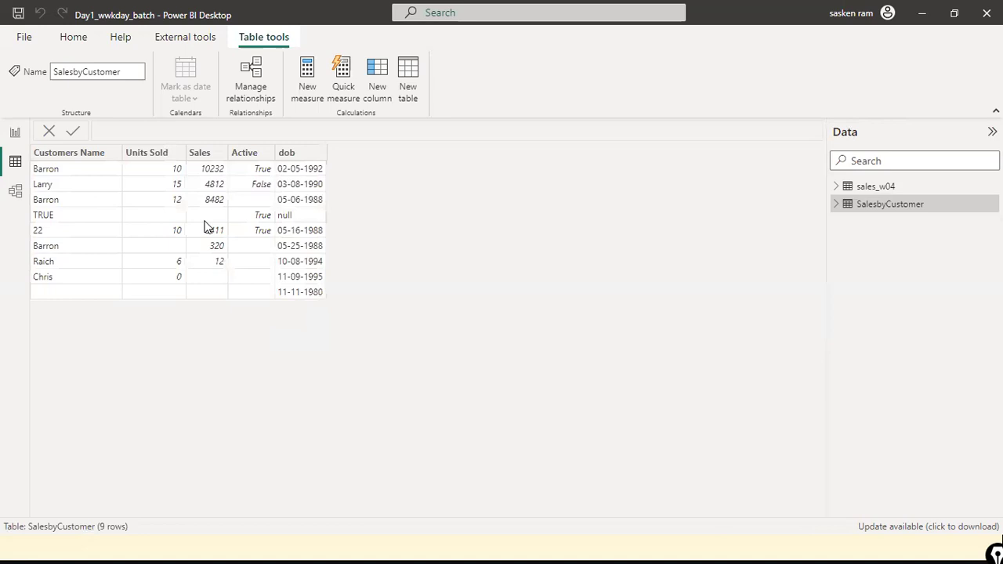
left_click(59, 162)
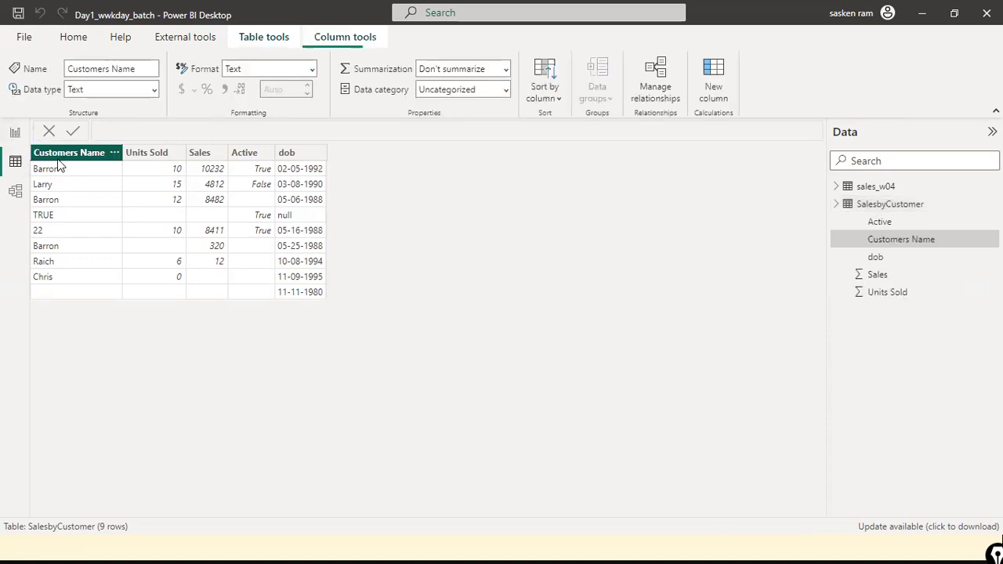
left_click(142, 156)
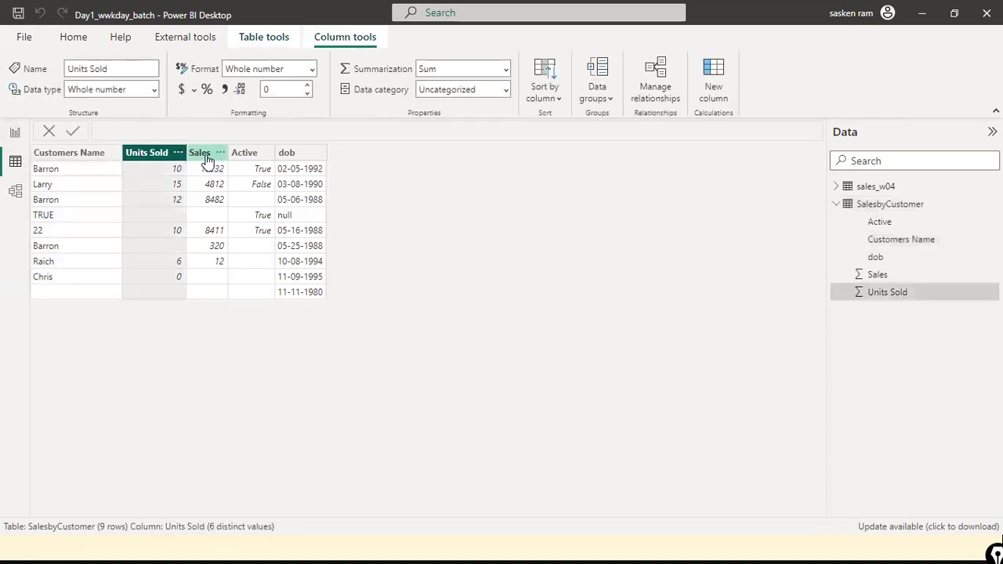
left_click(202, 155)
left_click(243, 159)
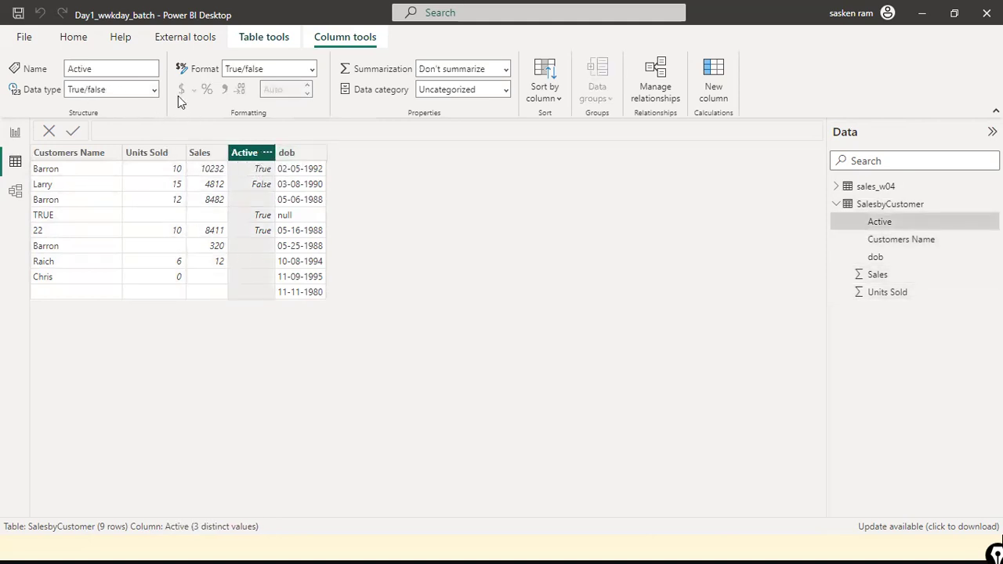
left_click(309, 156)
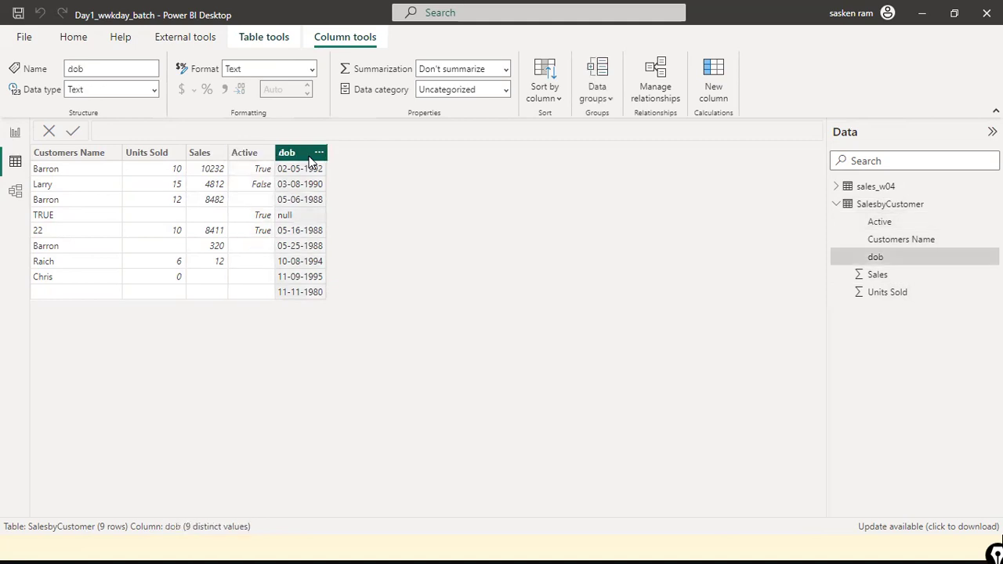
left_click(90, 160)
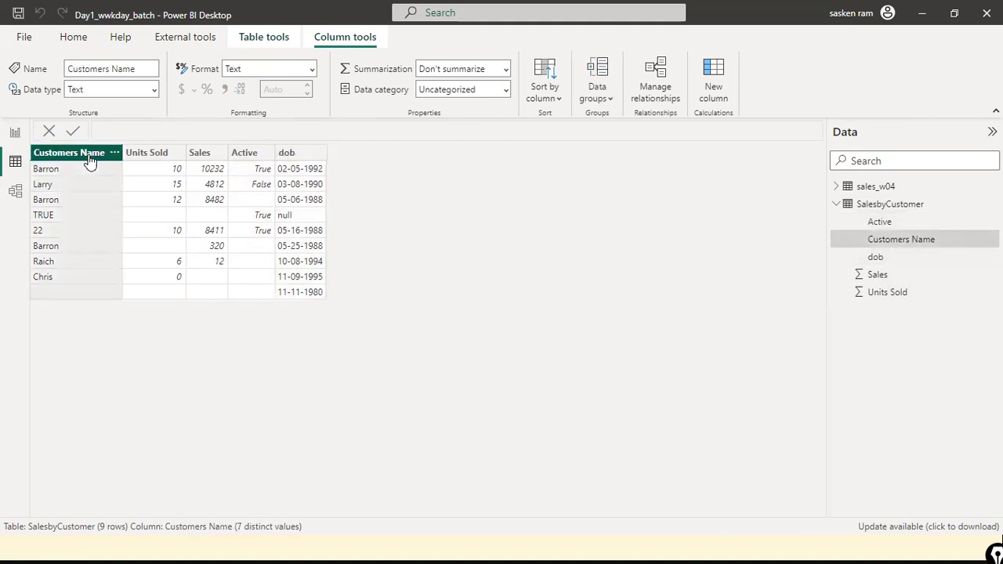
Return to the report, reopen the Power Query Editor and display the SalesbyCustomer query
left_click(20, 137)
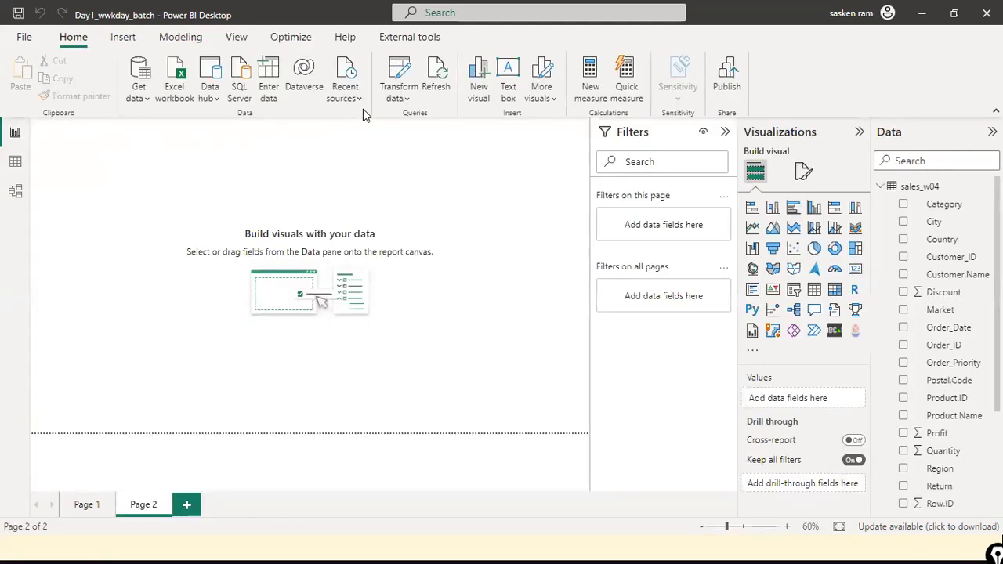
left_click(396, 93)
left_click(391, 123)
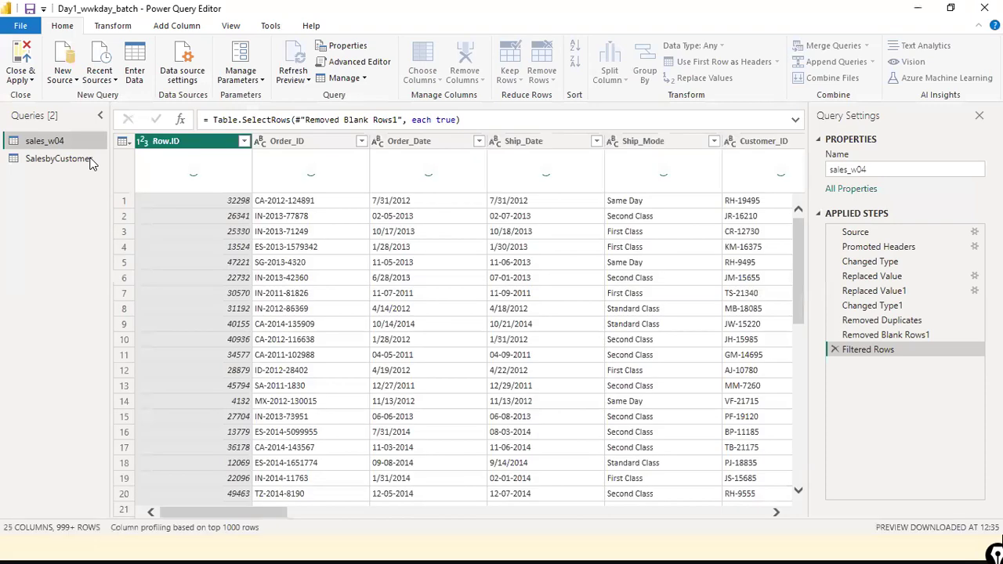
left_click(57, 158)
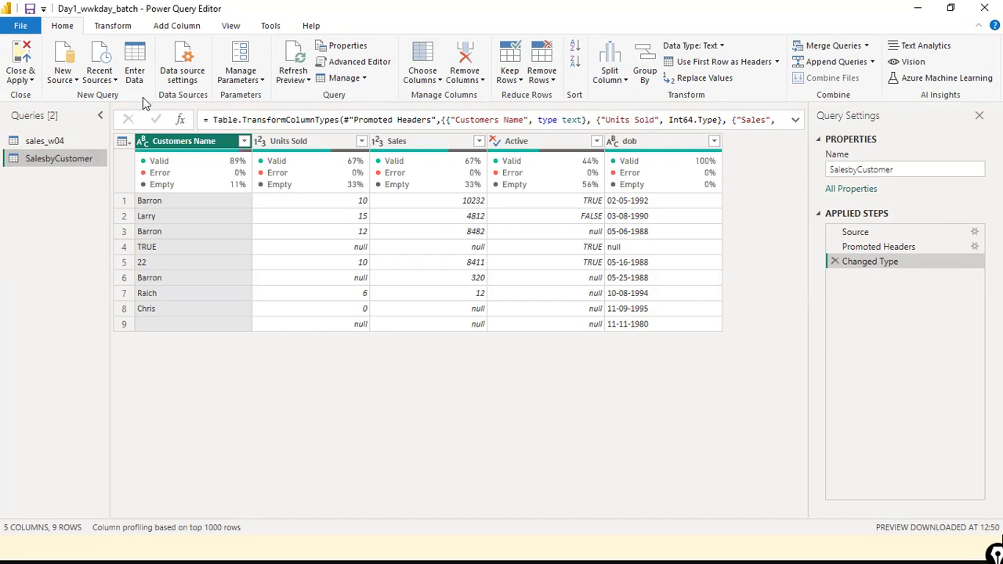
Turn on Column profile for the SalesbyCustomer query and inspect the value distribution of Customers Name
left_click(238, 28)
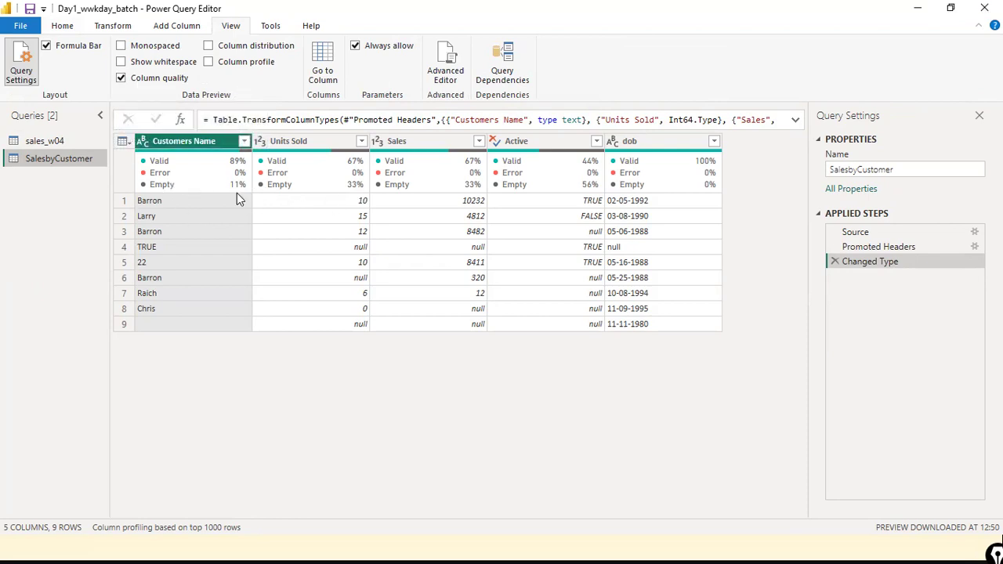
mouse_move(233, 170)
left_click(209, 62)
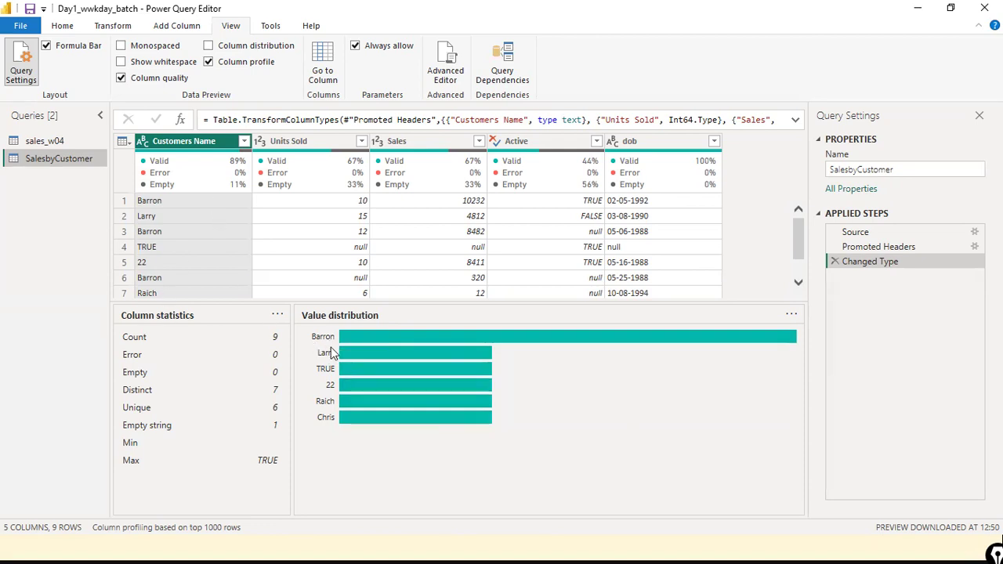
mouse_move(778, 340)
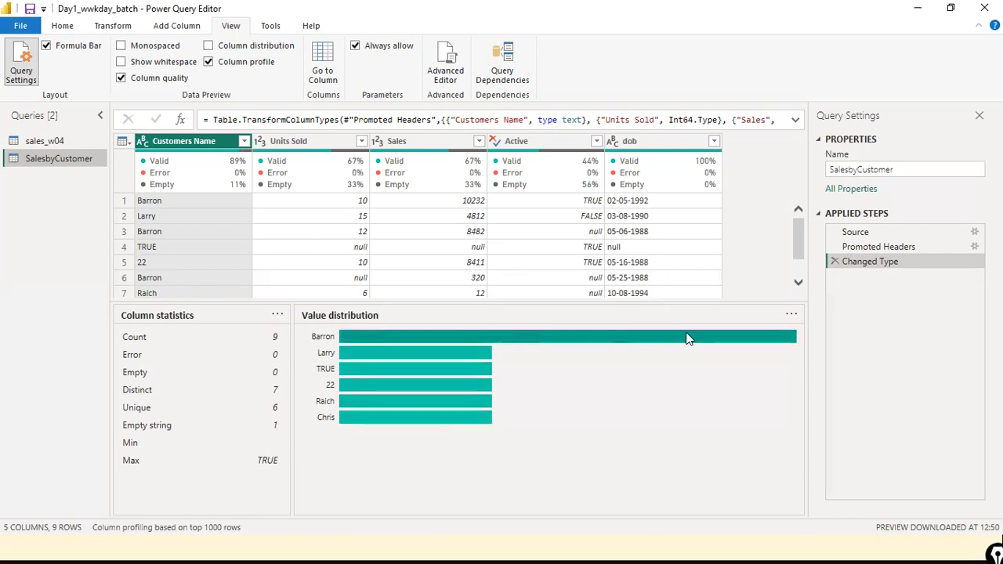
mouse_move(689, 339)
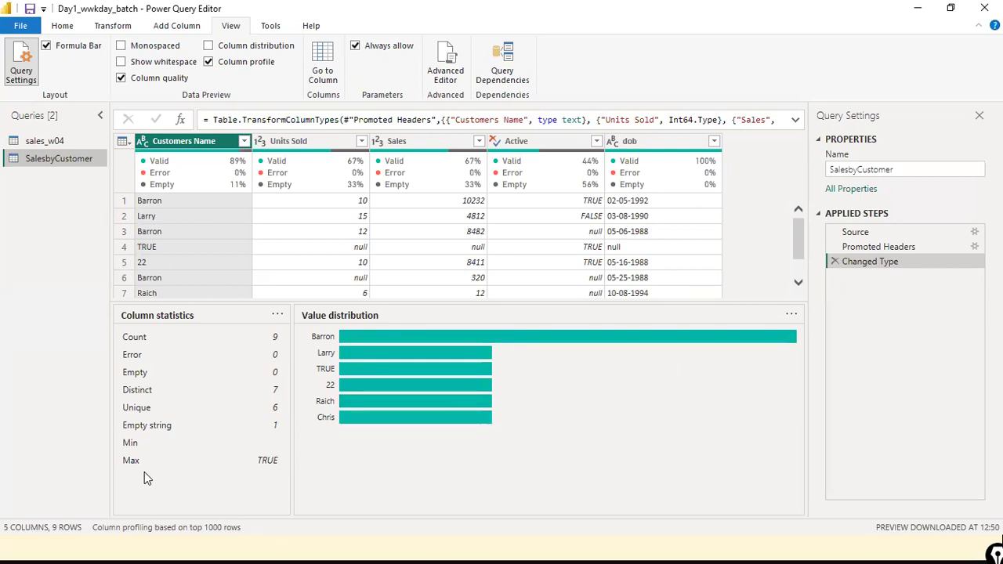
Shrink the column profile area so that every row of the SalesbyCustomer preview fits above it
scroll(266, 255, "down", 2)
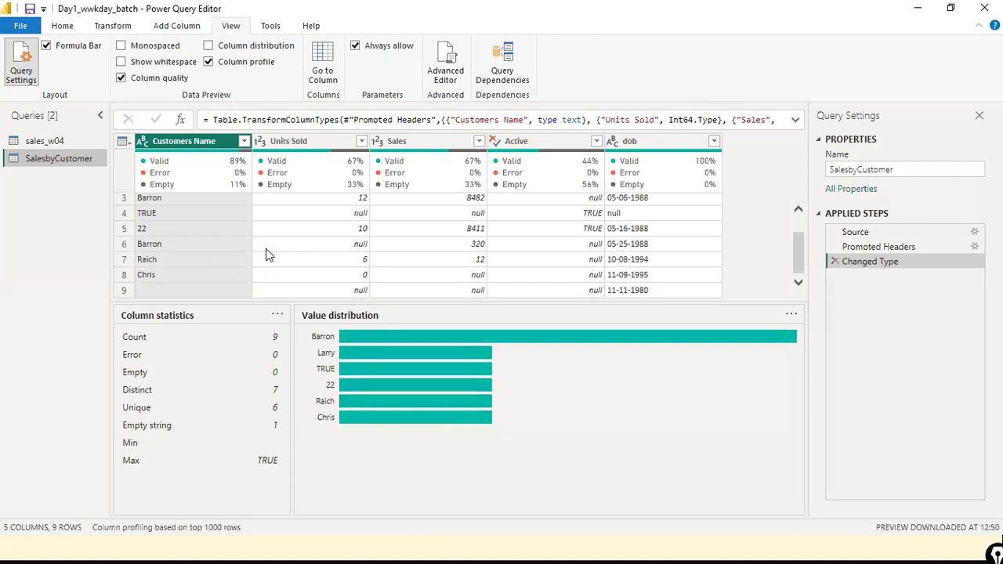
left_click_drag(343, 303, 321, 396)
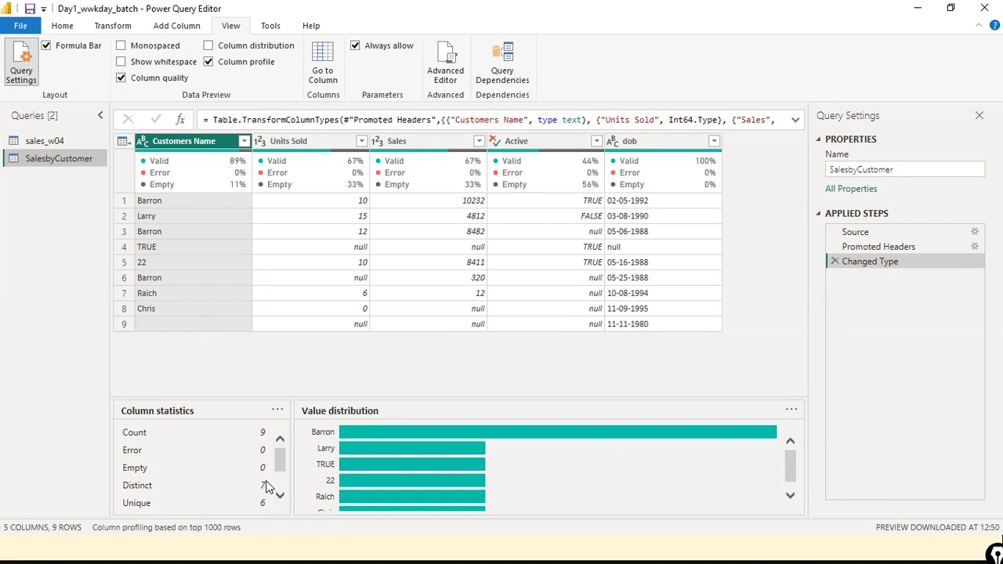
left_click_drag(292, 398, 299, 375)
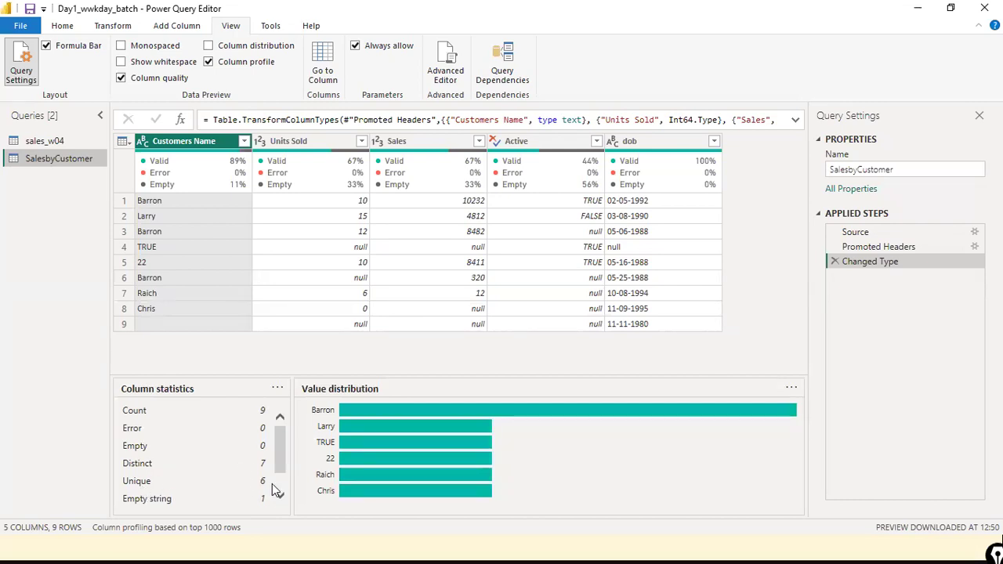
Examine the Customers Name column statistics from Count to Max and compare them with those of Units Sold
scroll(271, 486, "down", 2)
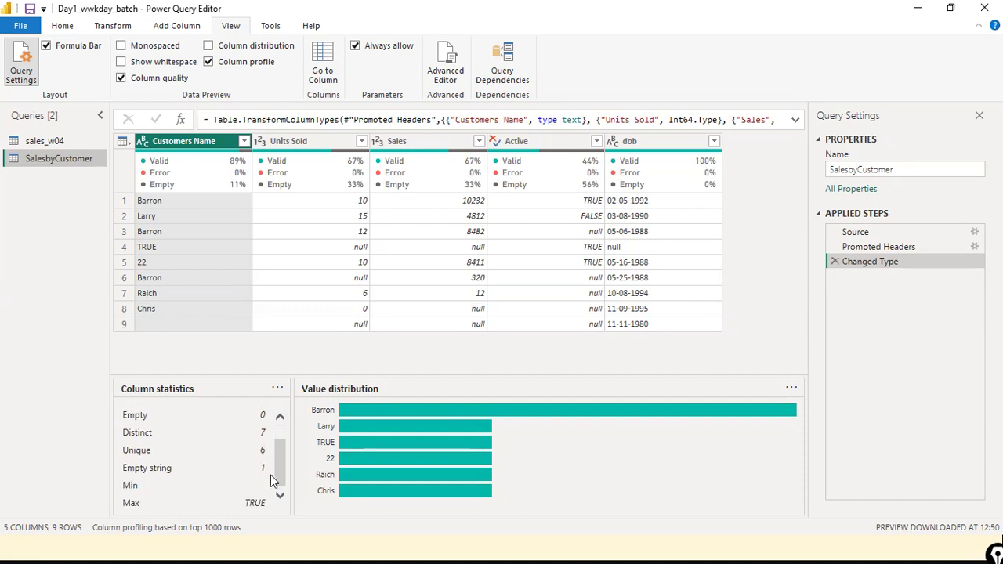
scroll(271, 478, "up", 2)
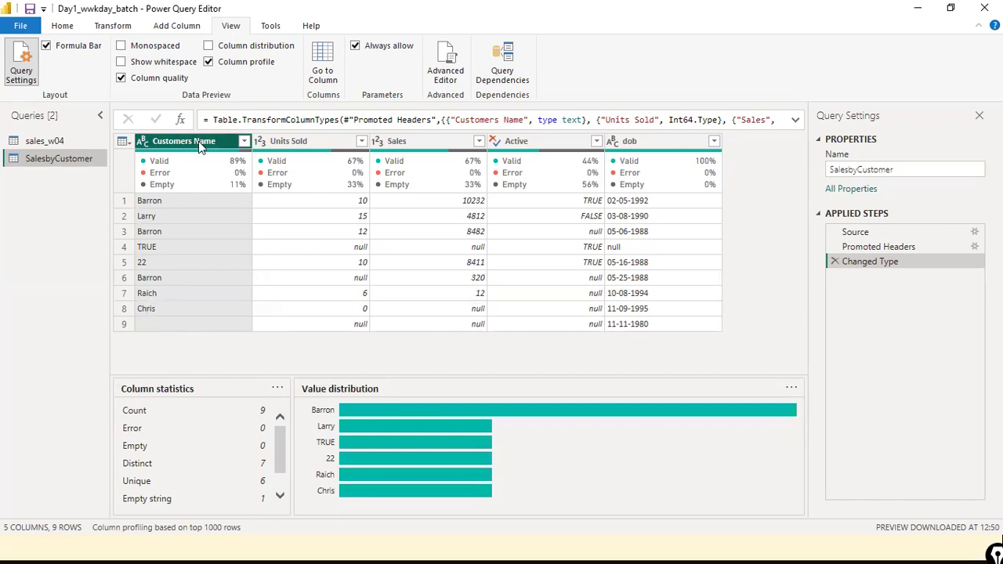
scroll(264, 470, "down", 2)
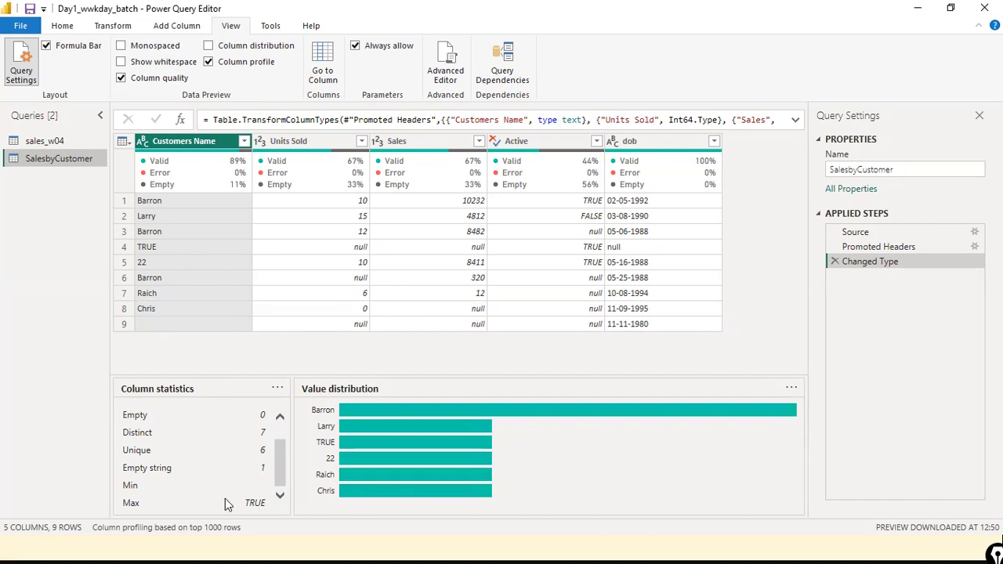
scroll(265, 475, "up", 2)
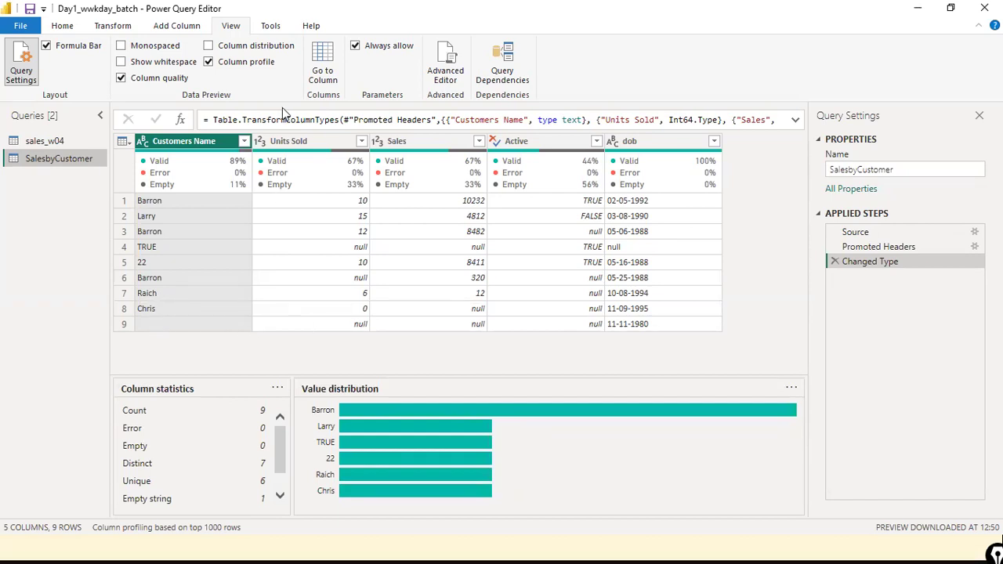
left_click(290, 151)
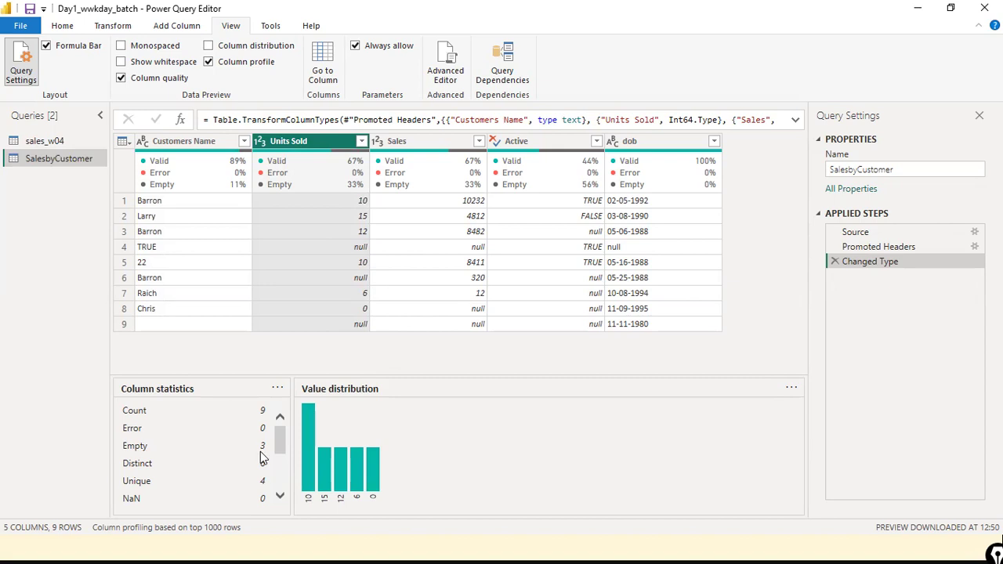
left_click(178, 141)
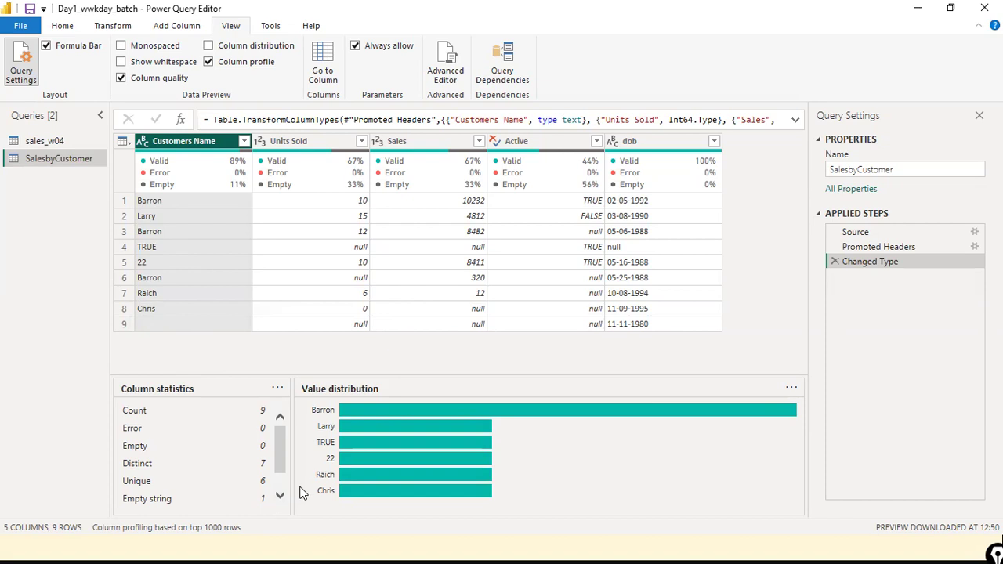
scroll(283, 482, "down", 2)
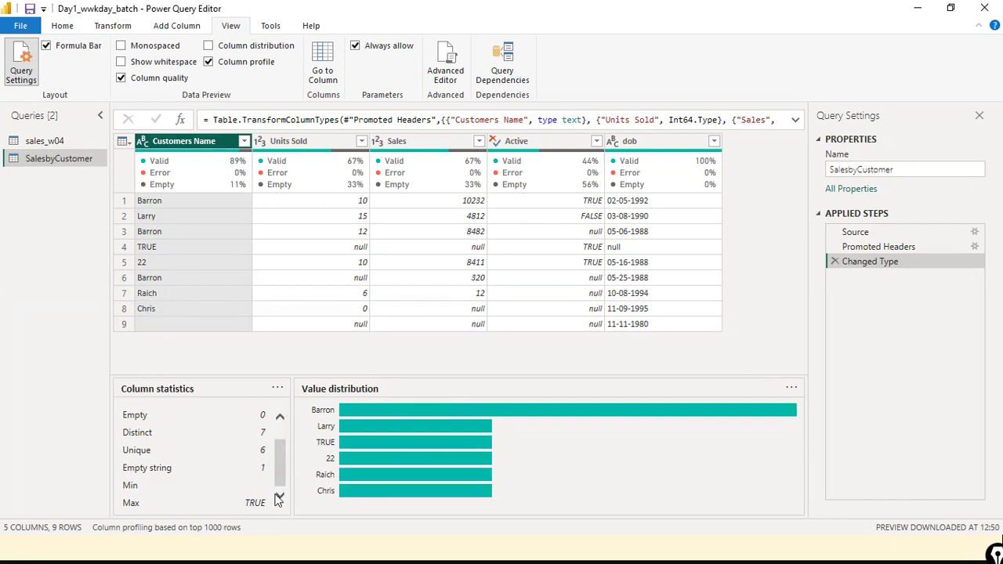
scroll(188, 477, "up", 1)
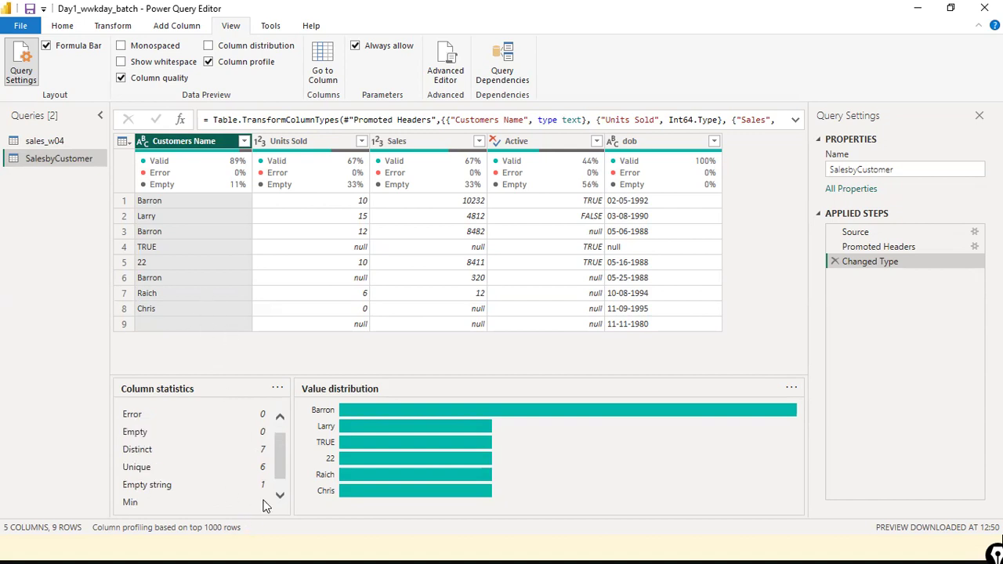
scroll(190, 430, "up", 1)
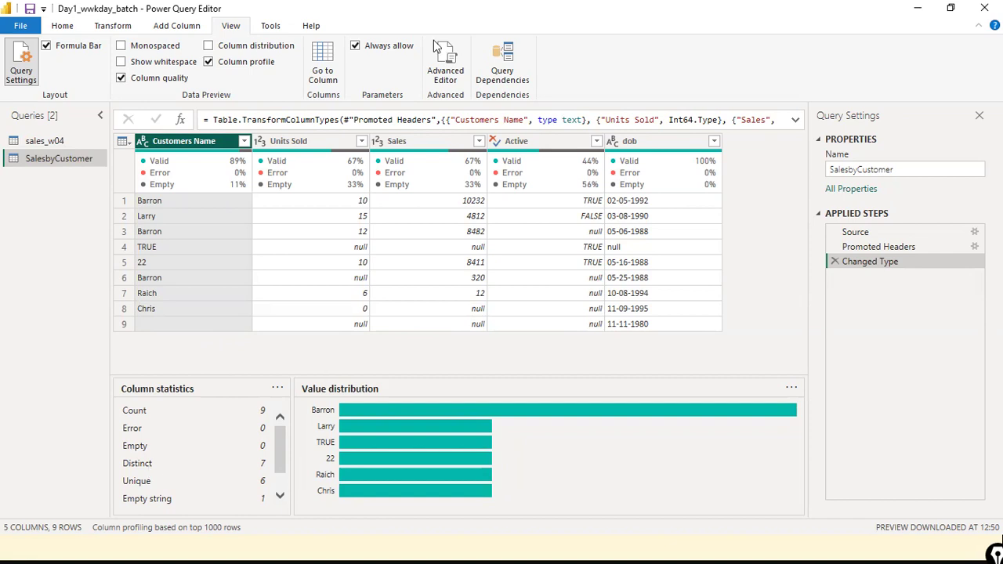
mouse_move(241, 179)
left_click_drag(277, 203, 175, 204)
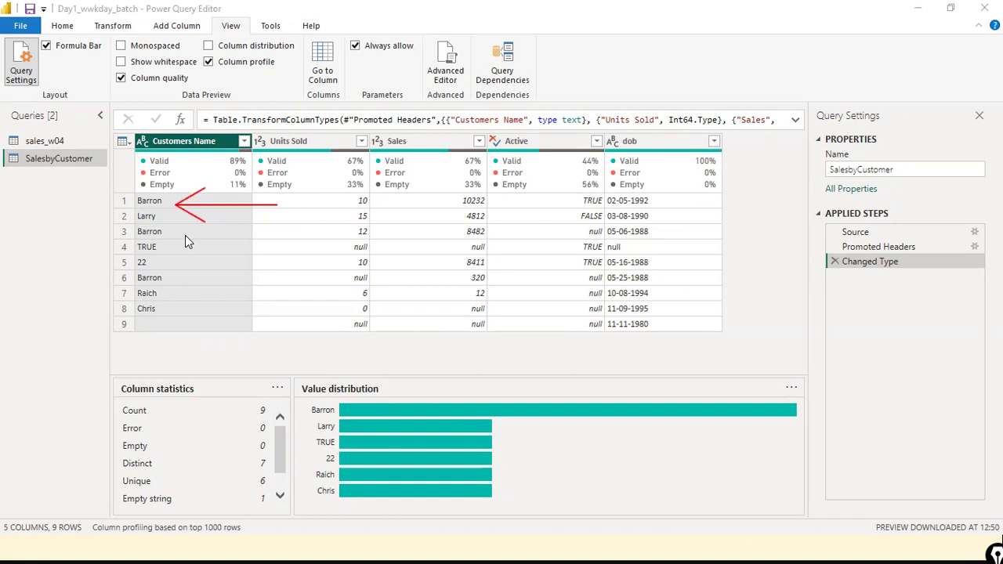
left_click_drag(342, 279, 290, 191)
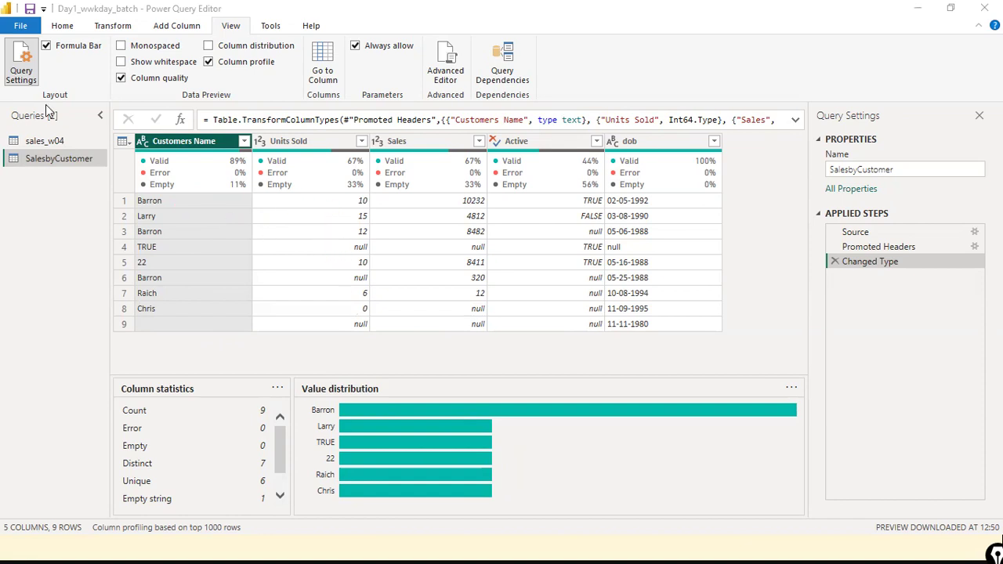
left_click_drag(207, 223, 166, 222)
left_click_drag(229, 248, 166, 244)
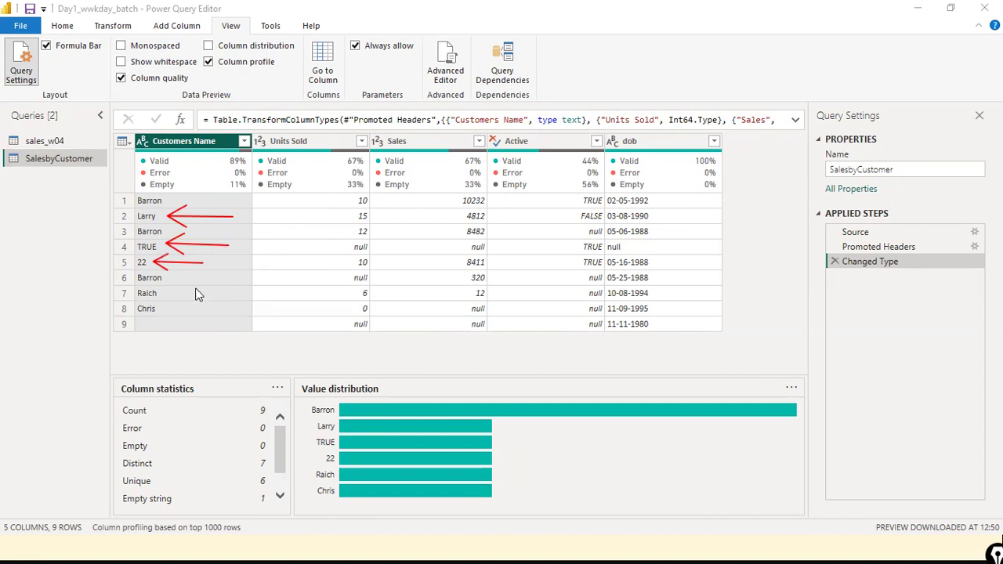
left_click_drag(199, 290, 149, 308)
left_click_drag(224, 475, 262, 480)
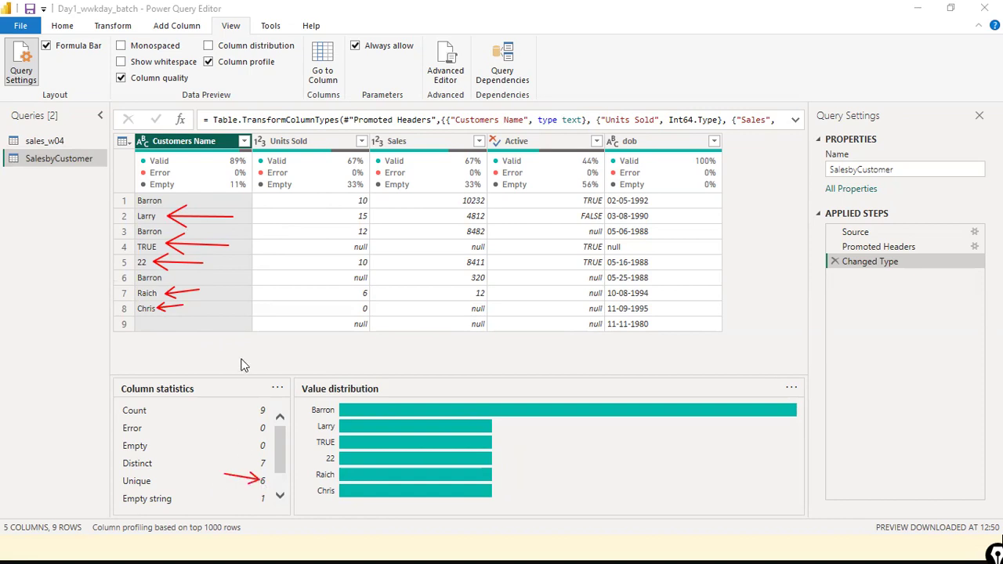
left_click_drag(248, 324, 209, 328)
left_click_drag(243, 202, 176, 202)
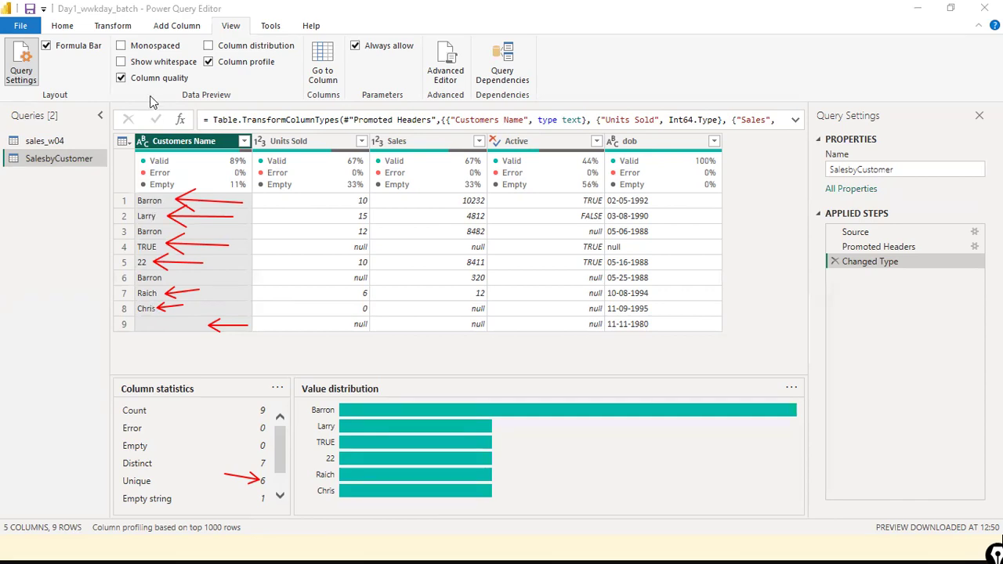
left_click_drag(109, 87, 134, 182)
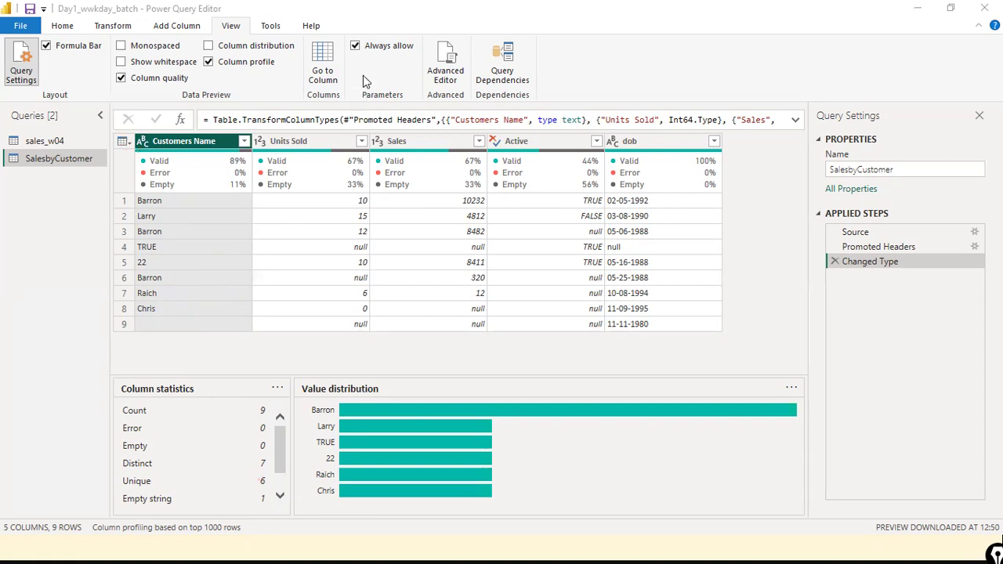
Examine the column statistics and value distributions of the Units Sold, Sales and Active columns in turn
scroll(219, 476, "down", 2)
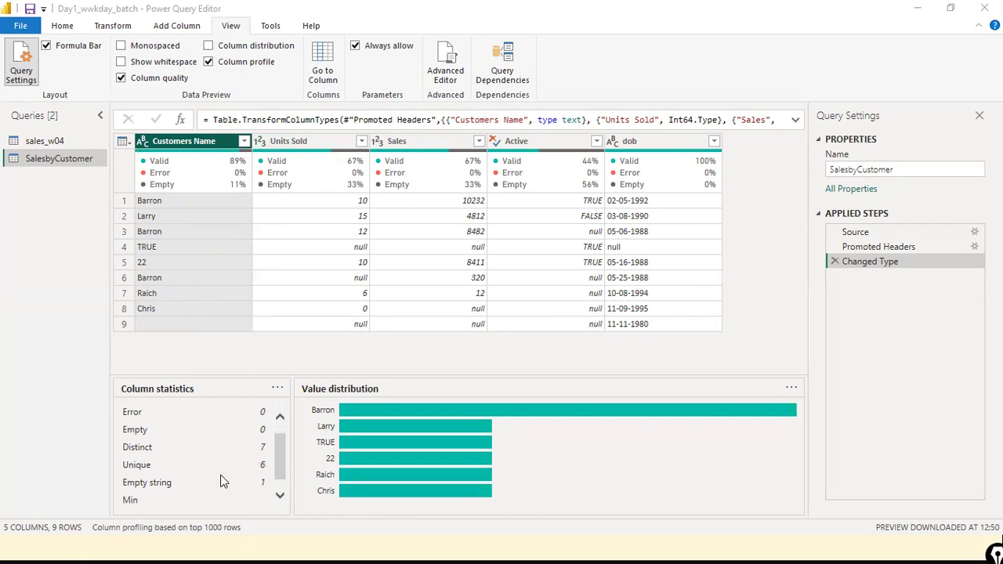
left_click(311, 142)
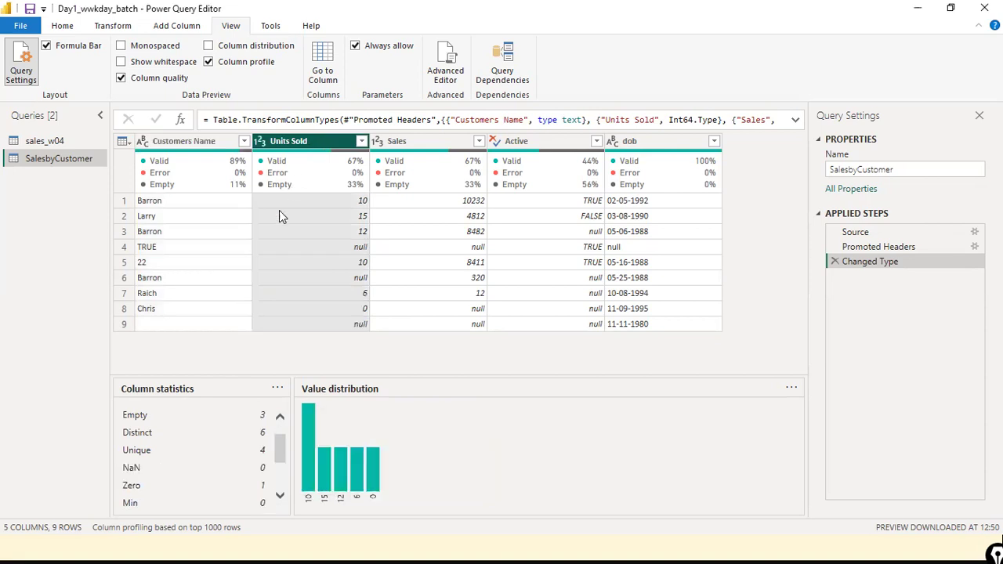
scroll(222, 476, "down", 4)
scroll(221, 475, "down", 1)
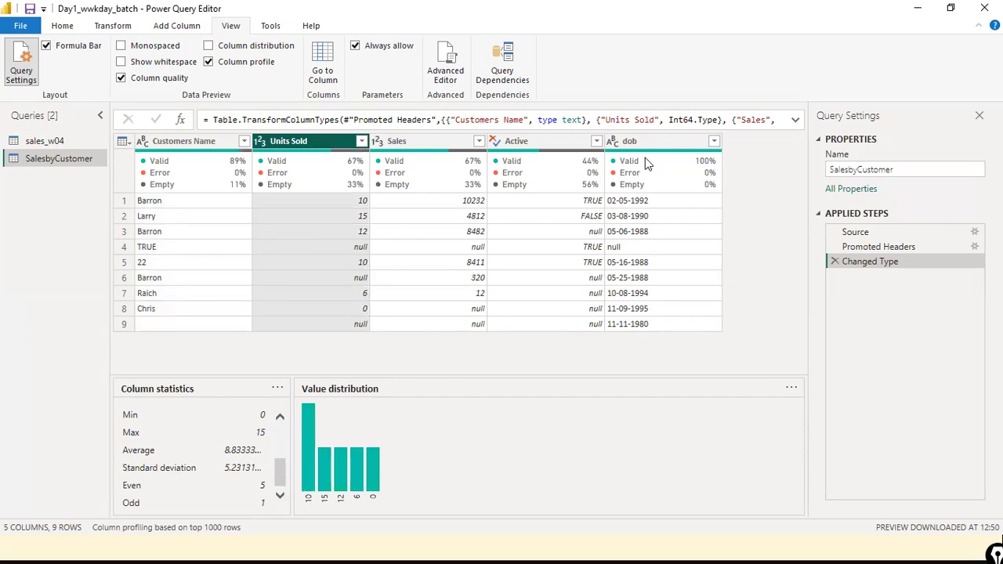
left_click(426, 144)
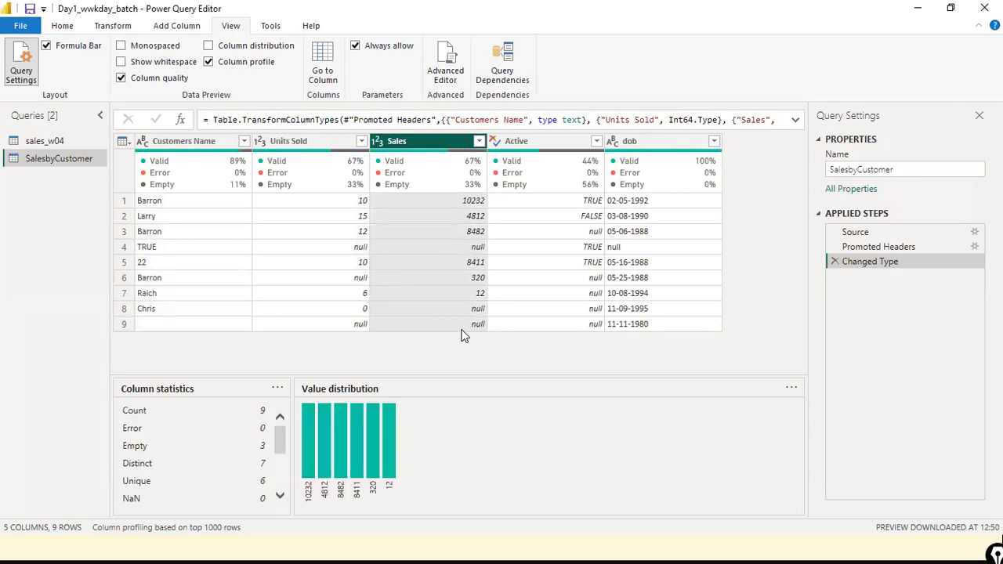
left_click(551, 146)
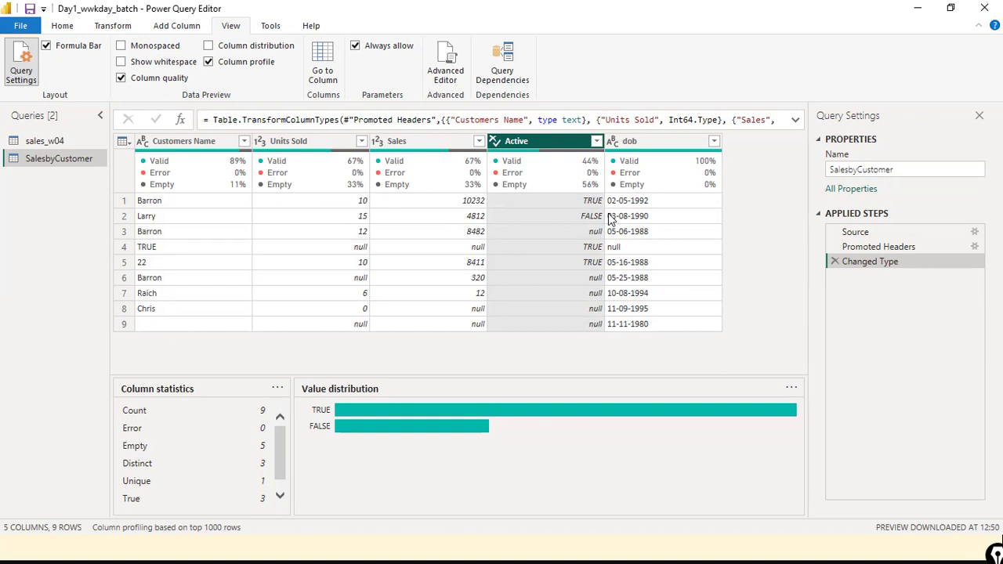
left_click(281, 496)
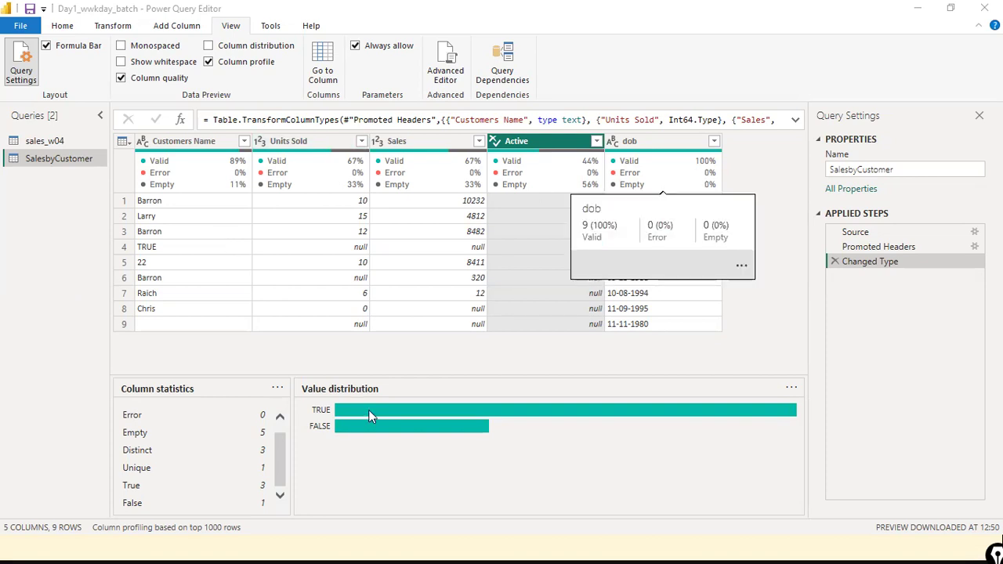
left_click(281, 498)
scroll(284, 466, "up", 1)
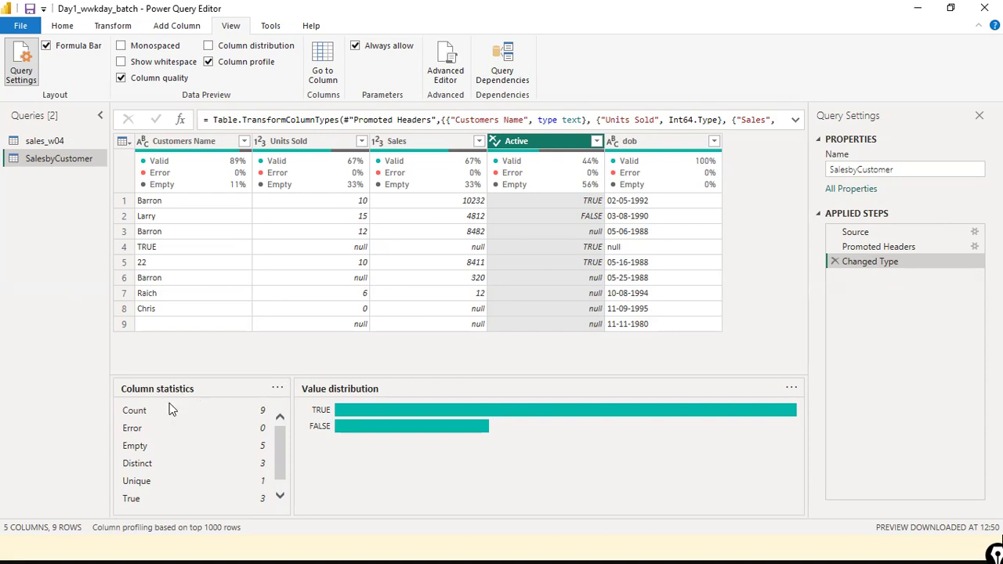
Display the Customers Name column's profile again and review its full list of statistics
left_click(217, 158)
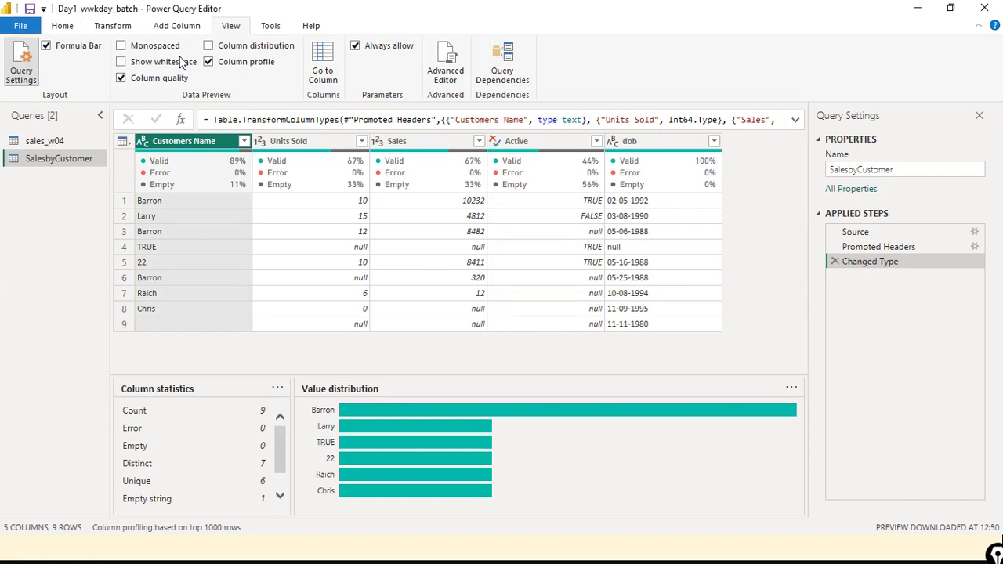
scroll(185, 406, "down", 2)
scroll(185, 406, "up", 2)
mouse_move(229, 159)
left_click(20, 25)
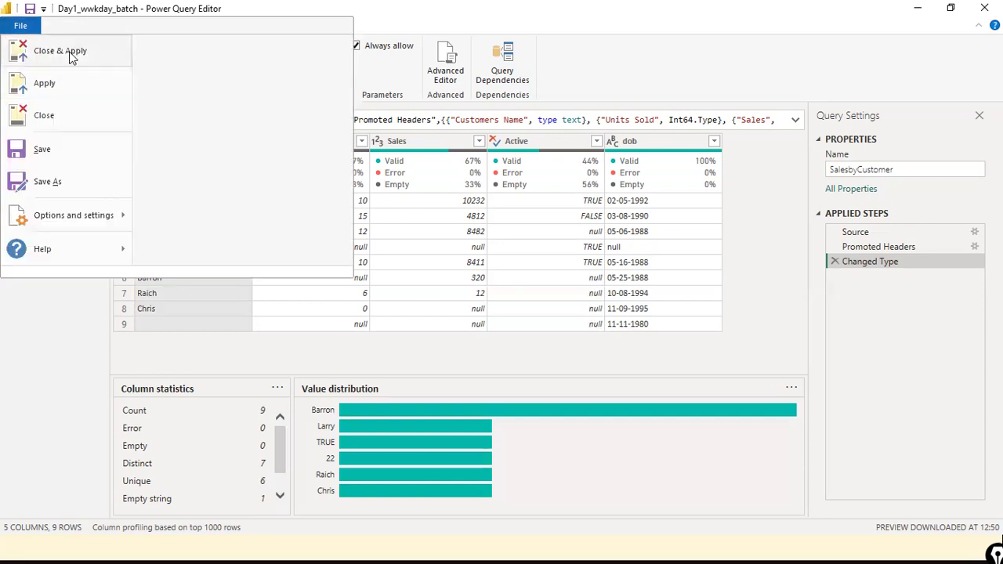
key("Escape")
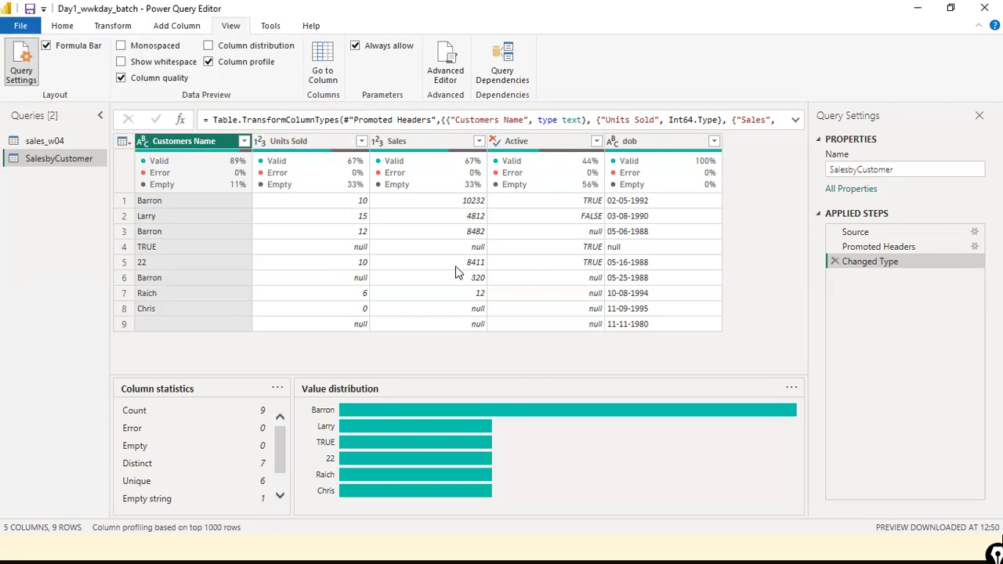
Switch to the Power BI Desktop report and reopen the Power Query Editor with the Transform data command
key("alt+Tab")
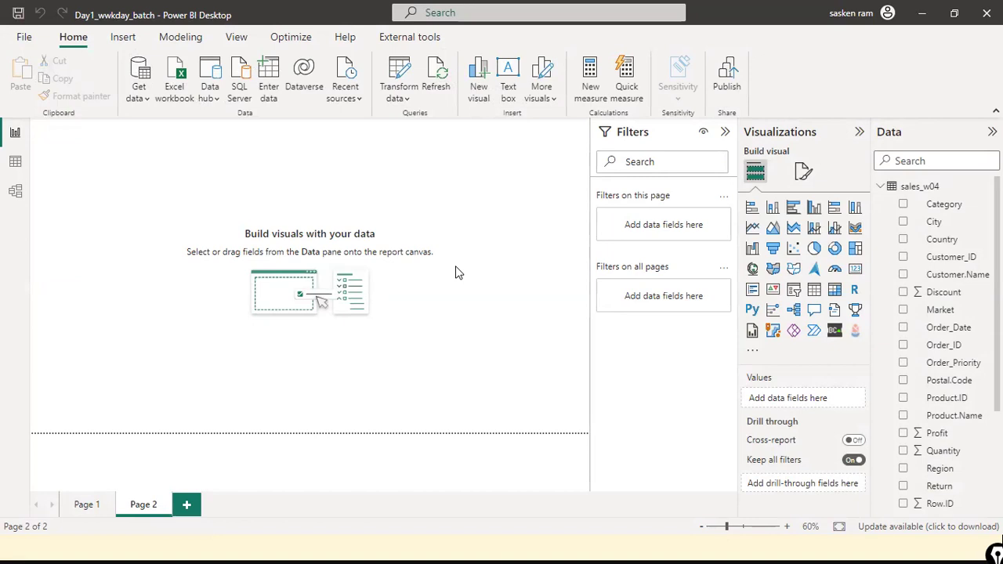
left_click(407, 98)
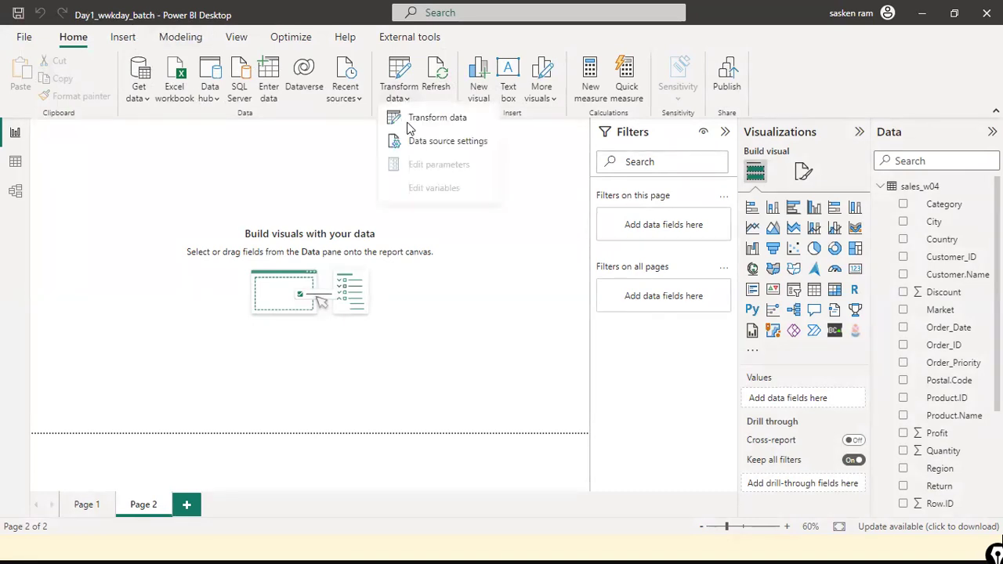
left_click(409, 127)
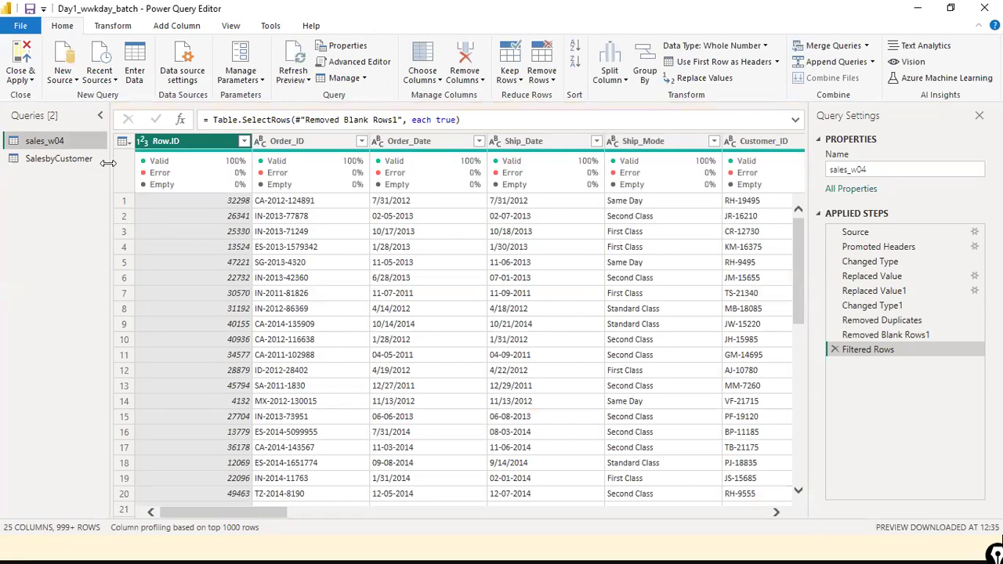
Remove the Row.ID column from the sales_w04 query
right_click(189, 145)
left_click(216, 155)
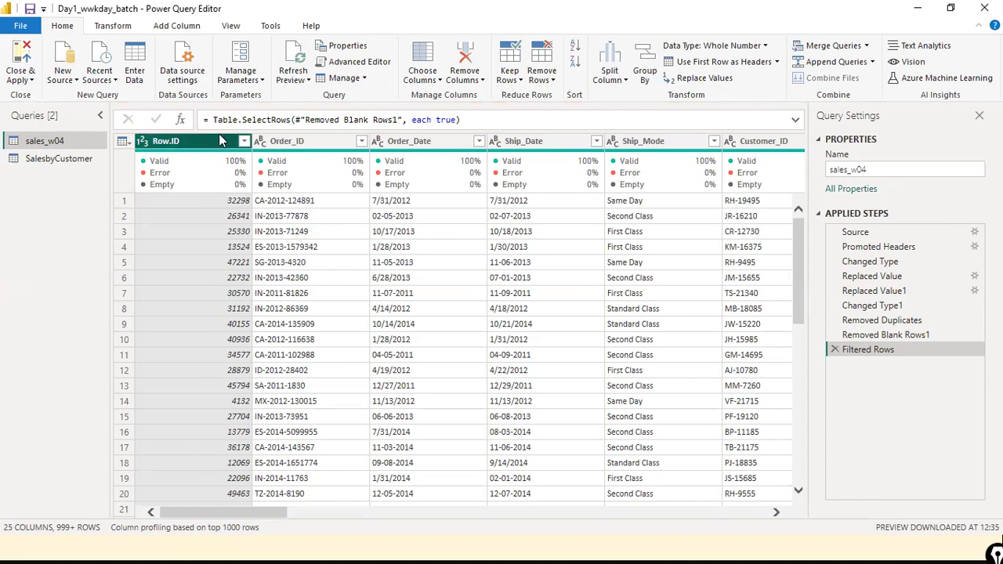
right_click(220, 138)
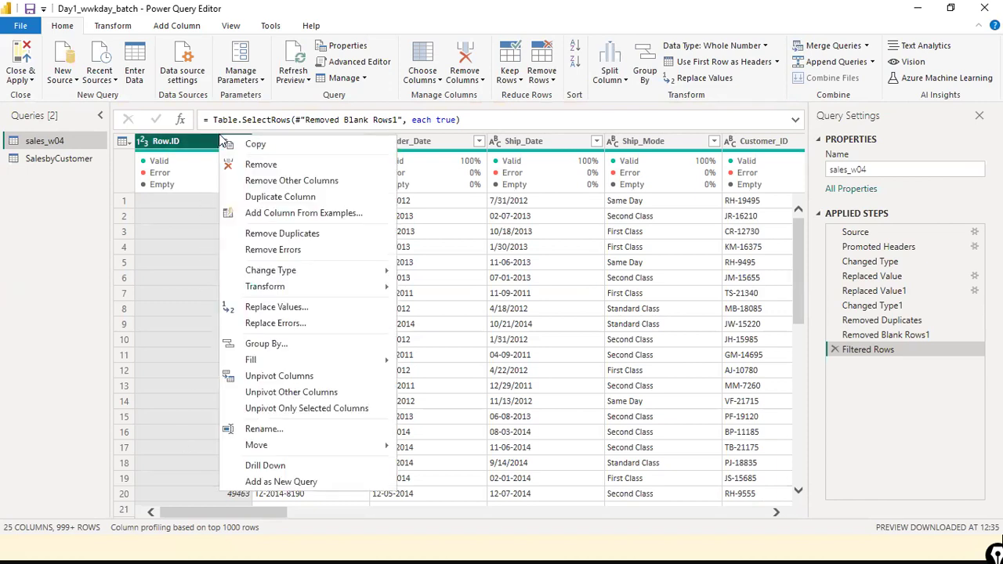
left_click(249, 164)
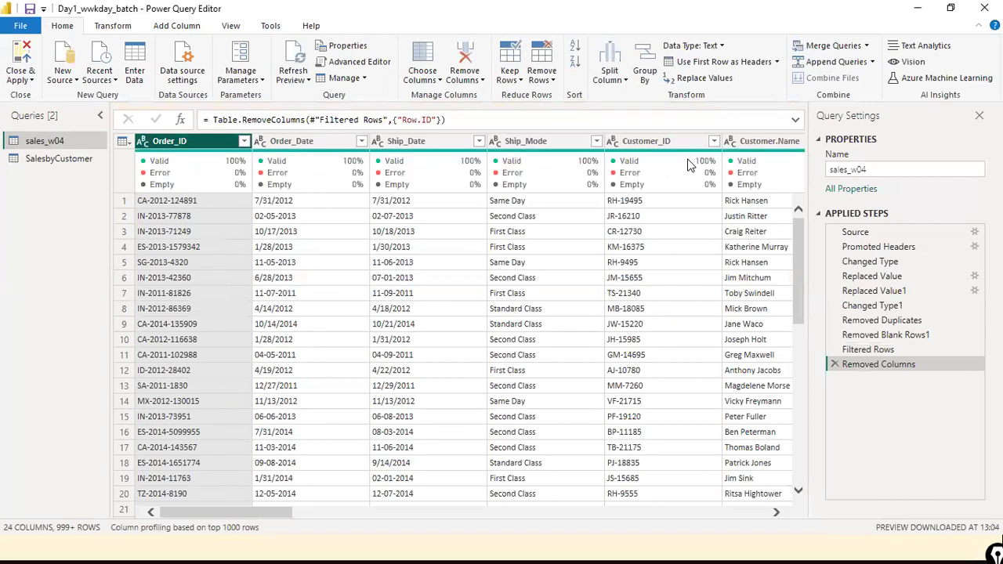
Look through the remaining columns of the sales_w04 query, from Order_ID across to Return, and review their contents and column quality
mouse_move(688, 165)
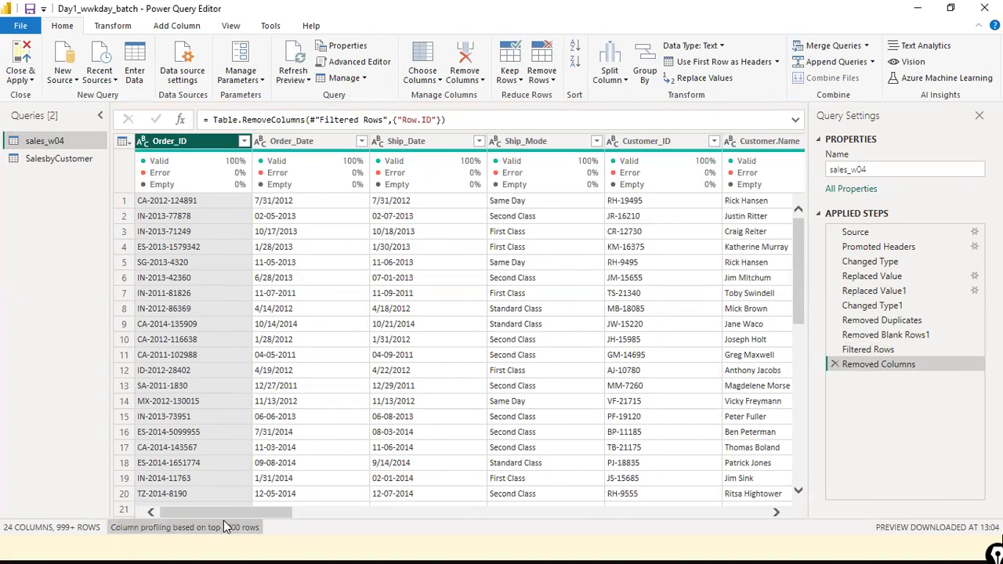
left_click_drag(243, 519, 808, 538)
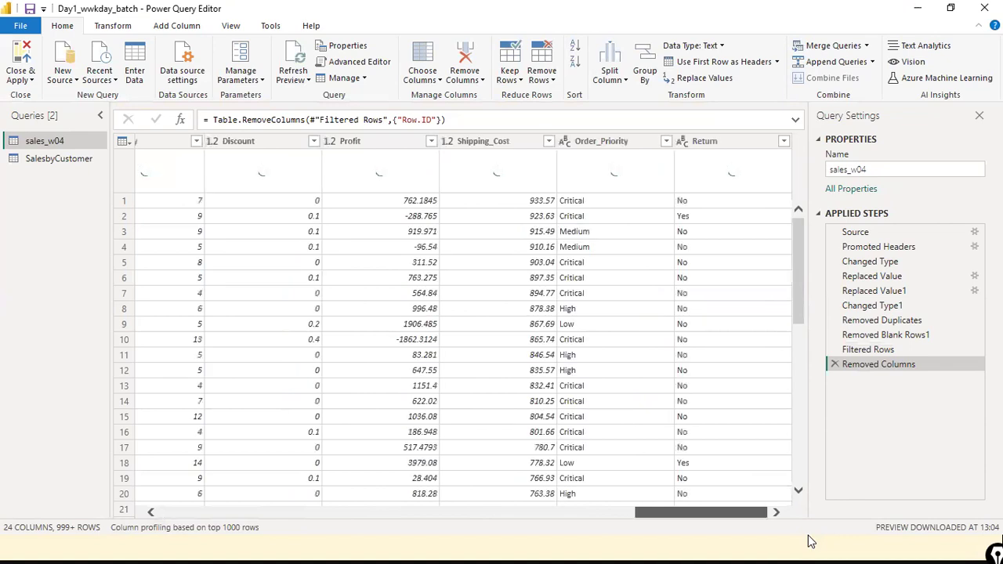
left_click(185, 512)
left_click(185, 512)
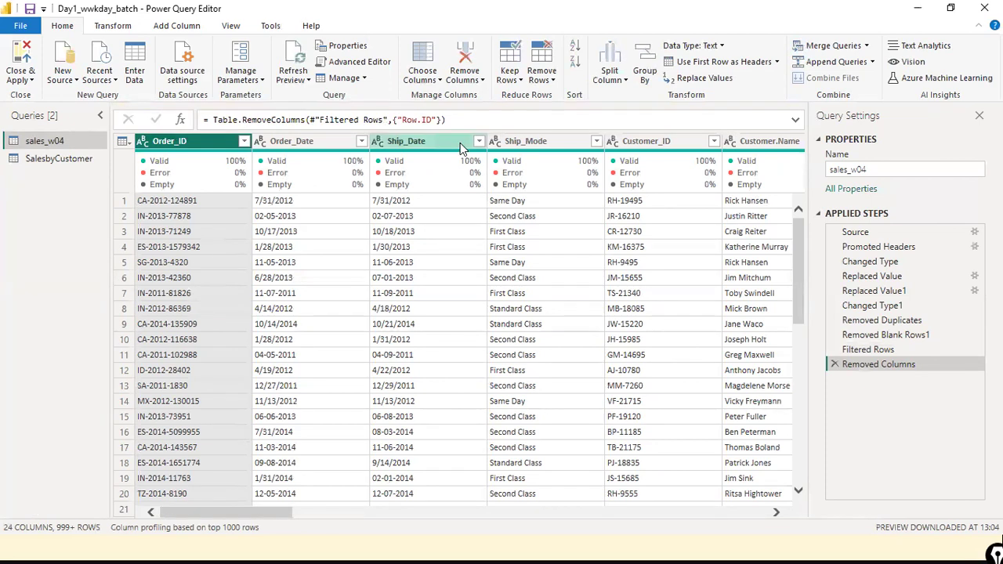
left_click_drag(187, 514, 574, 504)
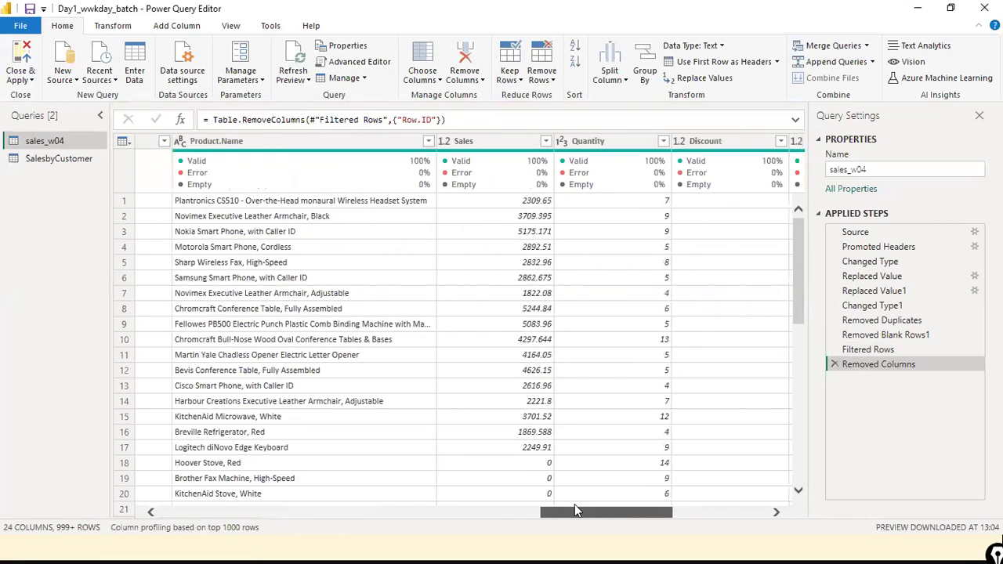
left_click_drag(680, 512, 769, 512)
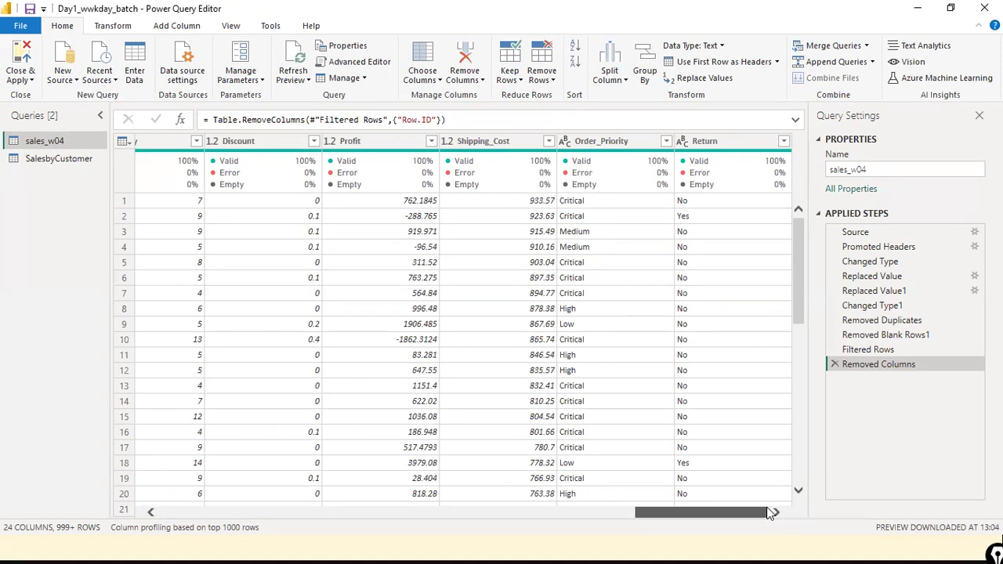
left_click_drag(770, 512, 112, 488)
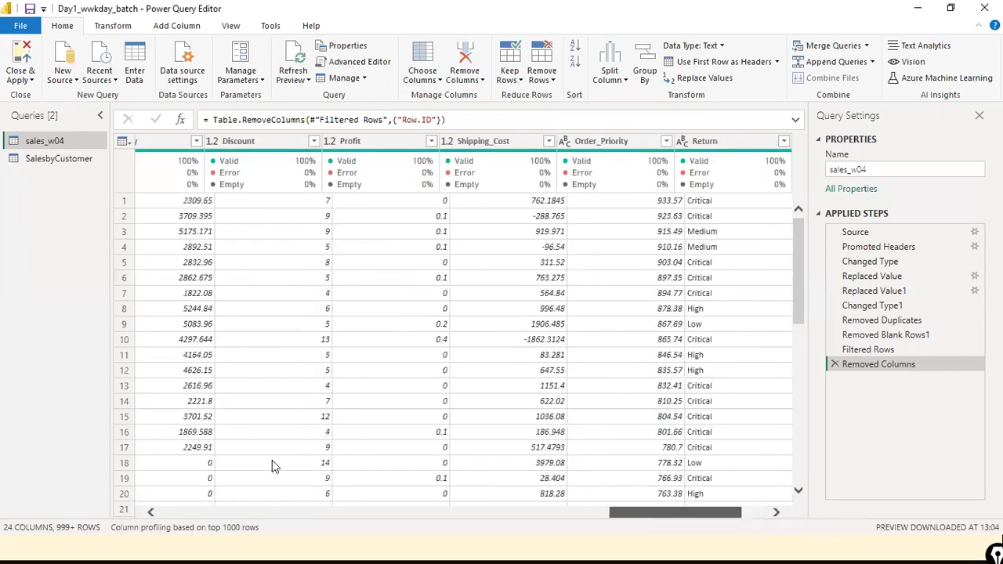
left_click_drag(176, 449, 571, 500)
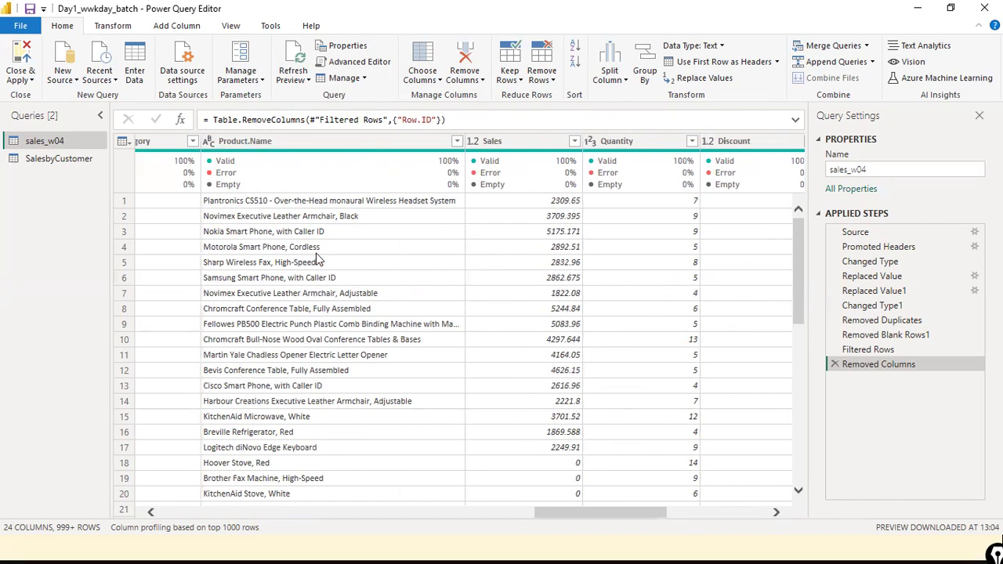
Replace every "-" with "/" in the Order_Date column of the sales_w04 query
left_click_drag(591, 512, 137, 451)
left_click(137, 451)
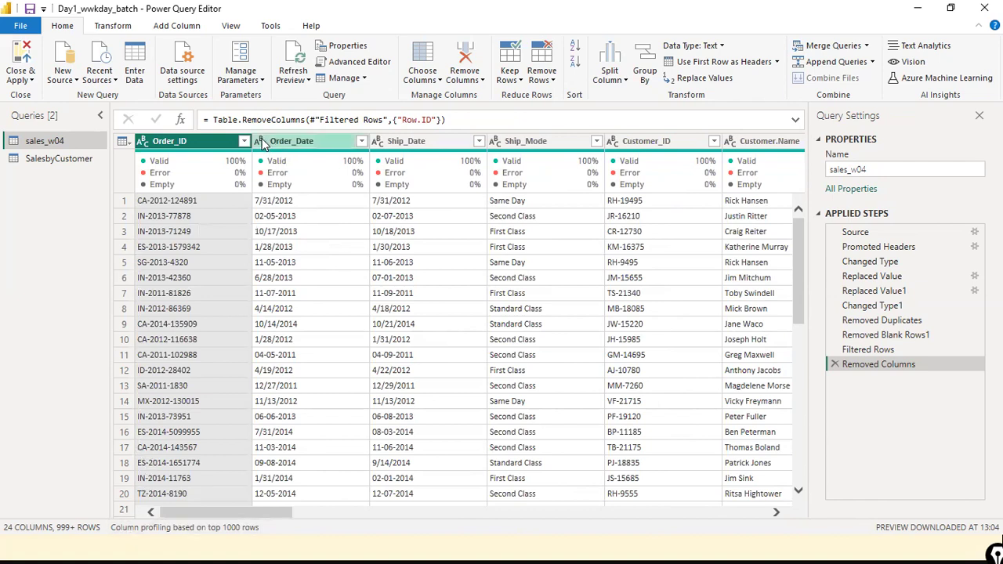
right_click(337, 147)
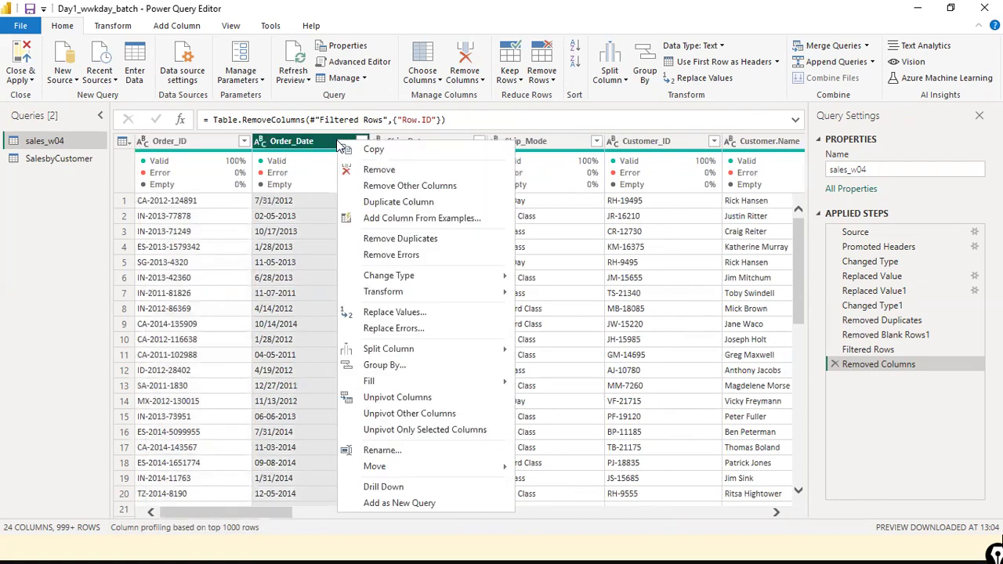
left_click(430, 309)
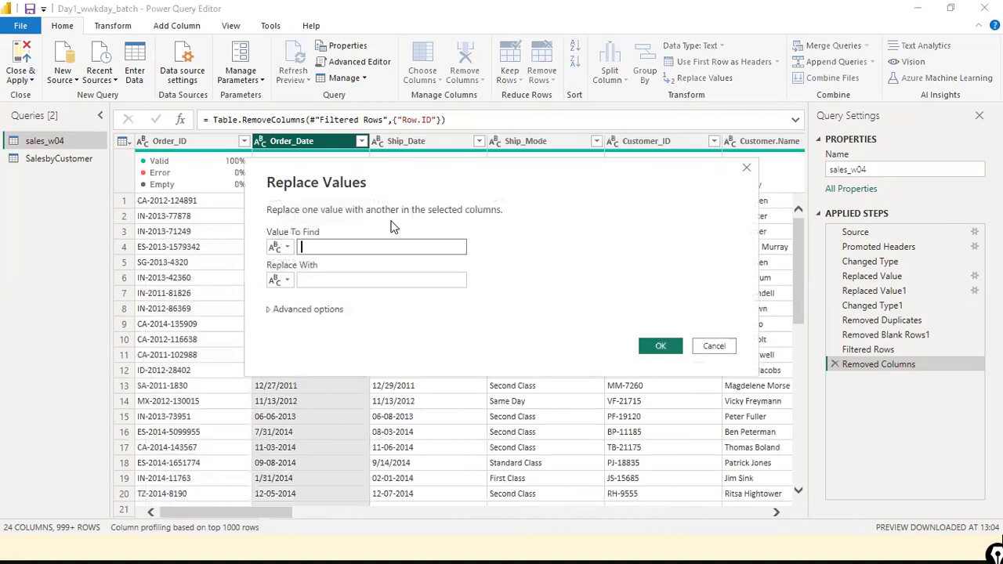
type("-")
left_click(370, 275)
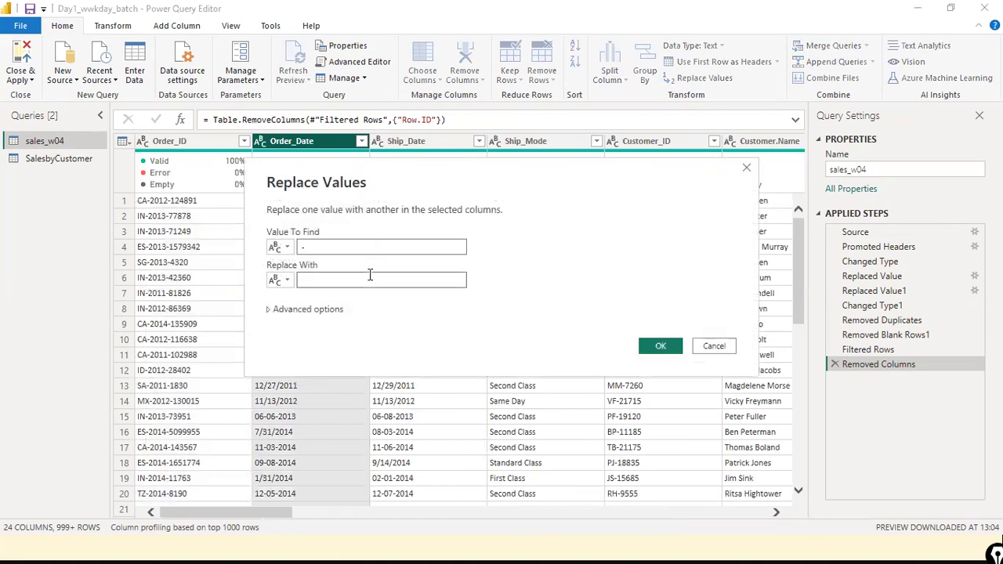
type("/")
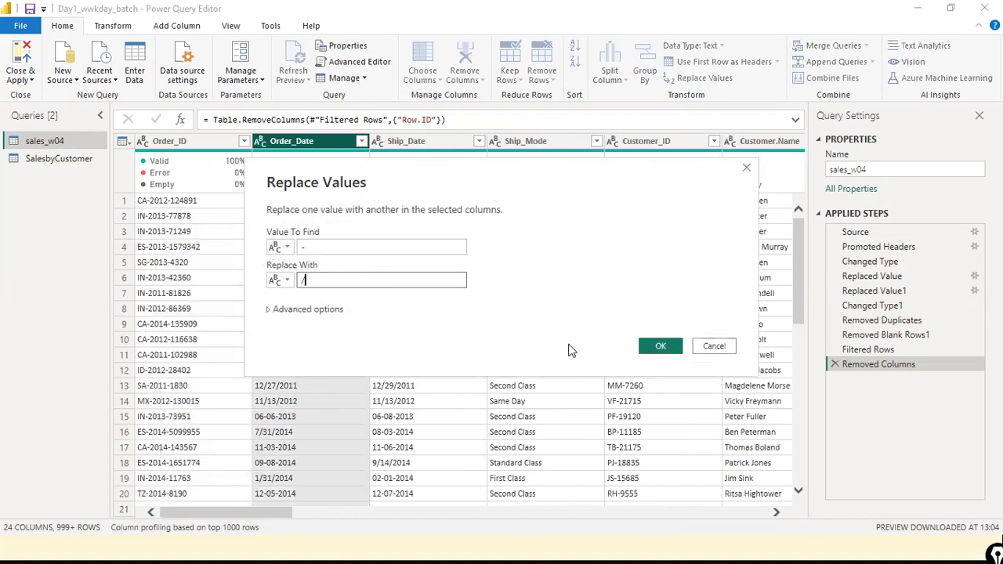
left_click(658, 346)
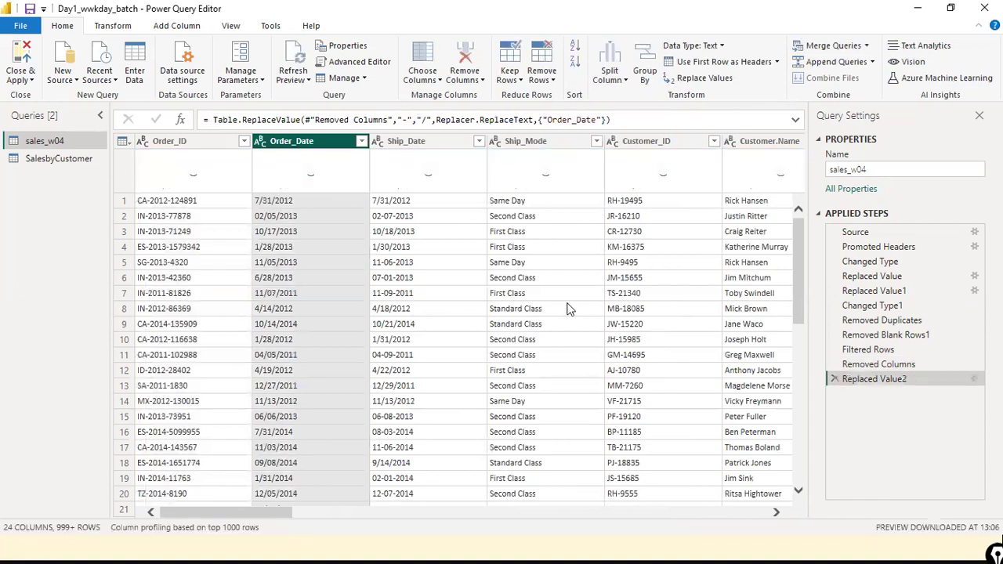
Convert the Order_Date column to the Date type using the English (United States) locale
left_click(261, 141)
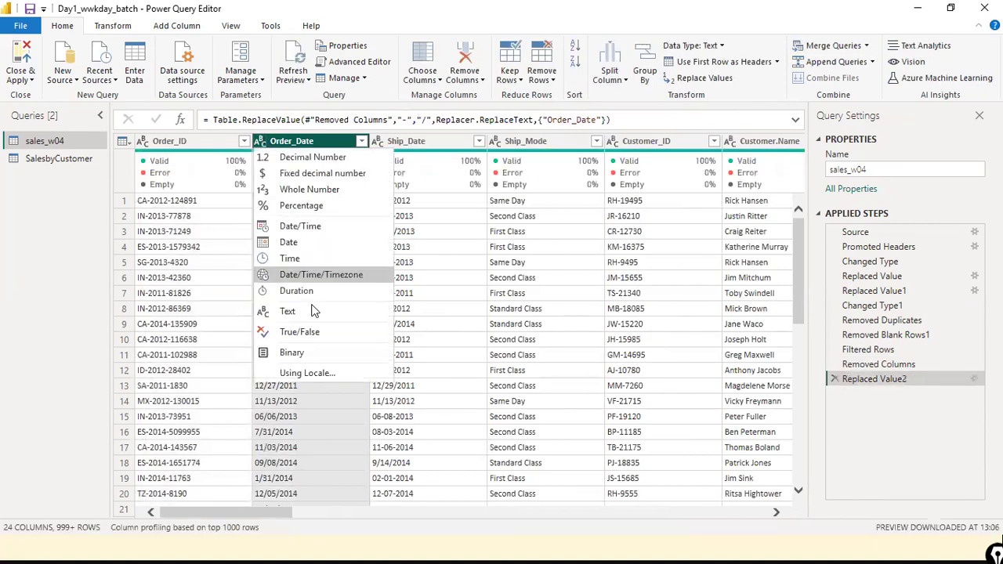
left_click(317, 374)
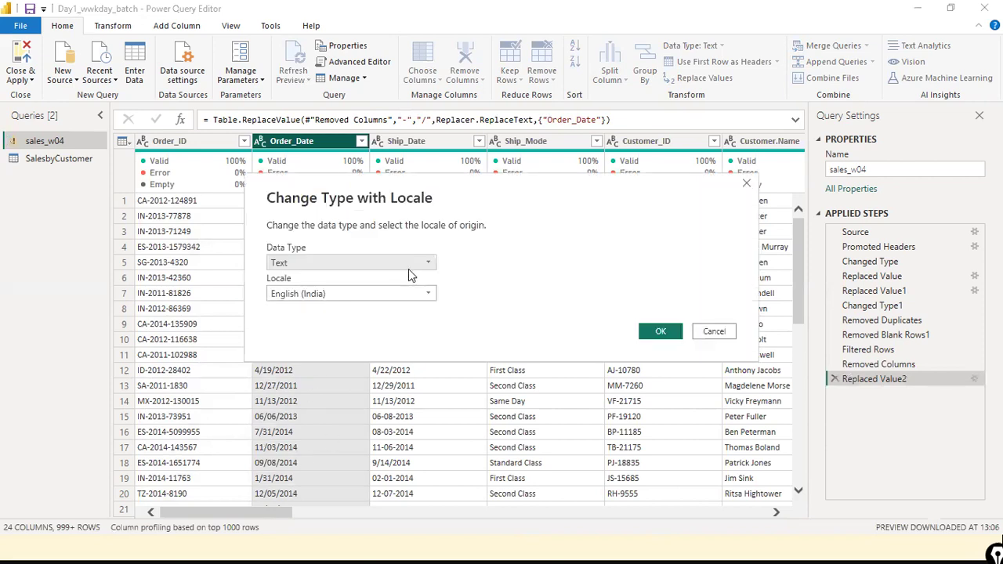
left_click(408, 265)
left_click(316, 351)
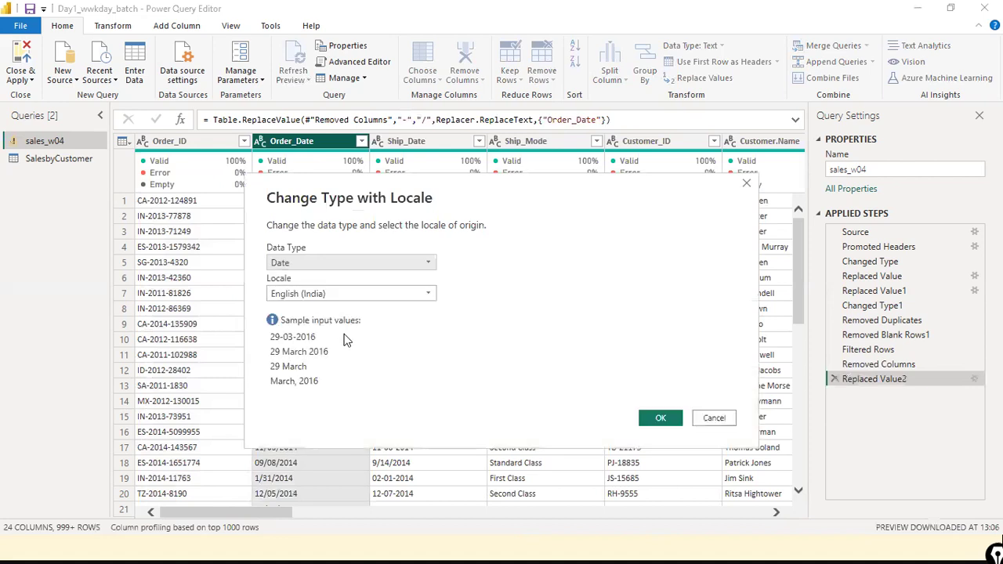
left_click(427, 296)
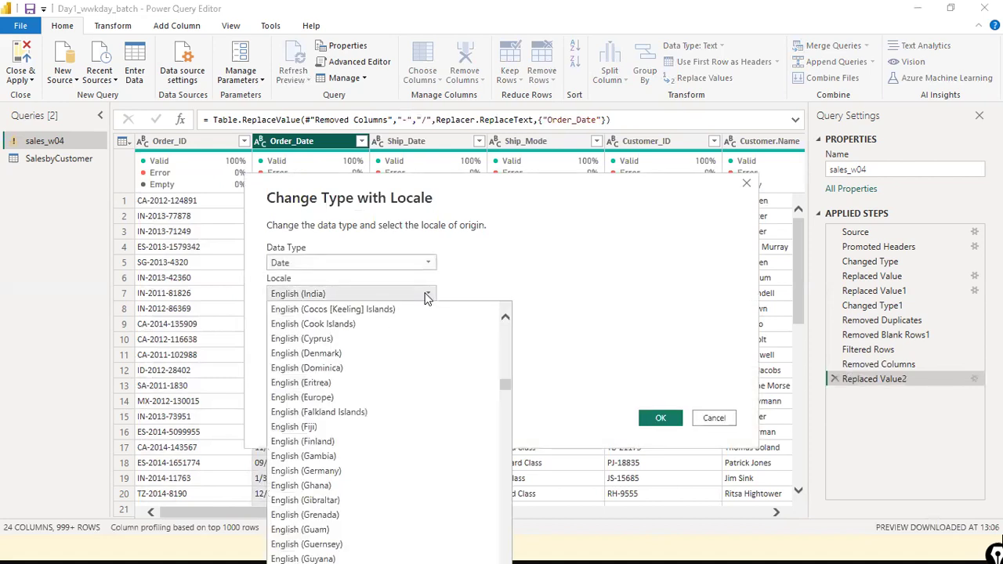
scroll(405, 465, "down", 10)
scroll(405, 470, "down", 7)
scroll(405, 470, "down", 5)
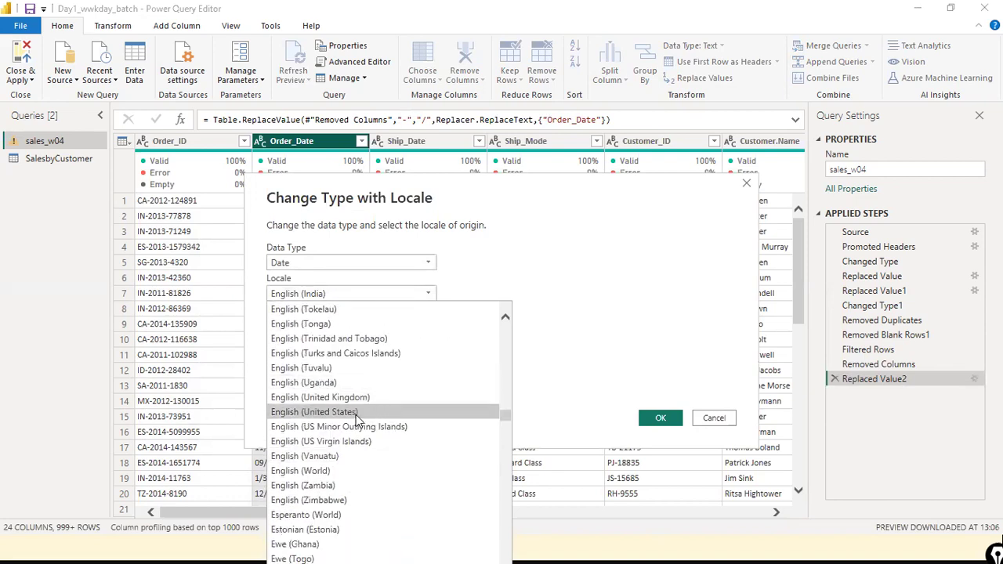
left_click(356, 413)
left_click(658, 423)
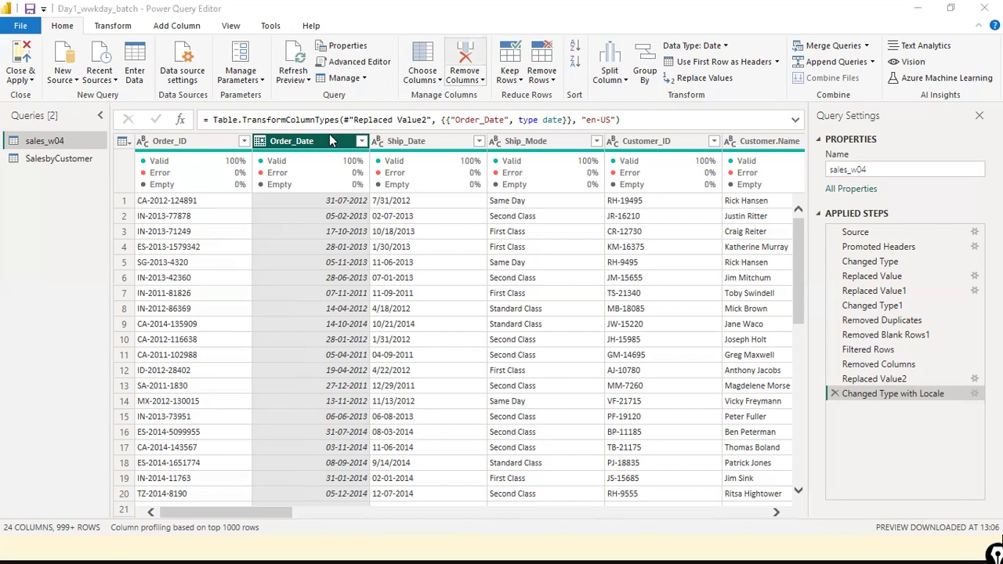
Add a new column containing the year extracted from Order_Date
left_click(188, 26)
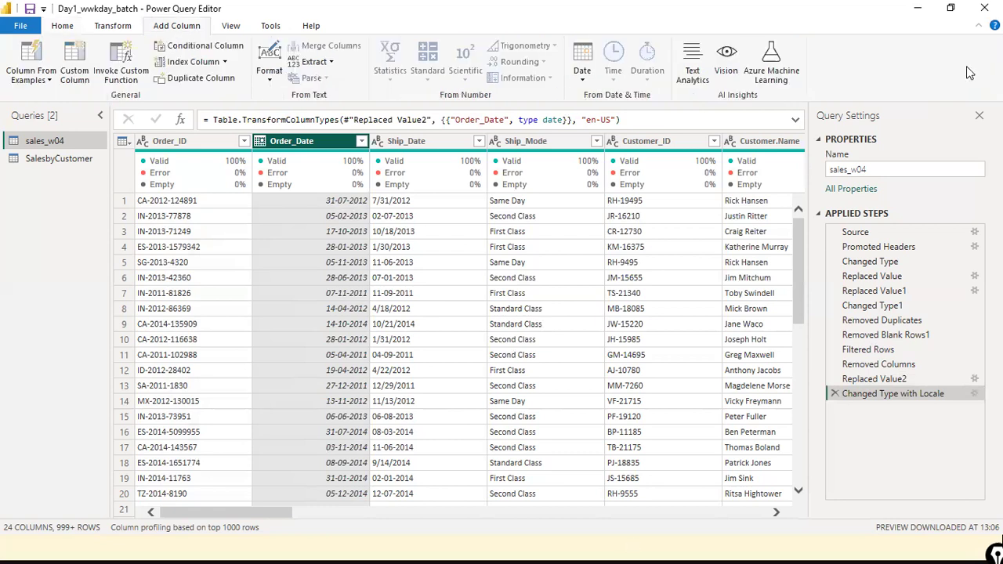
left_click(581, 74)
mouse_move(650, 147)
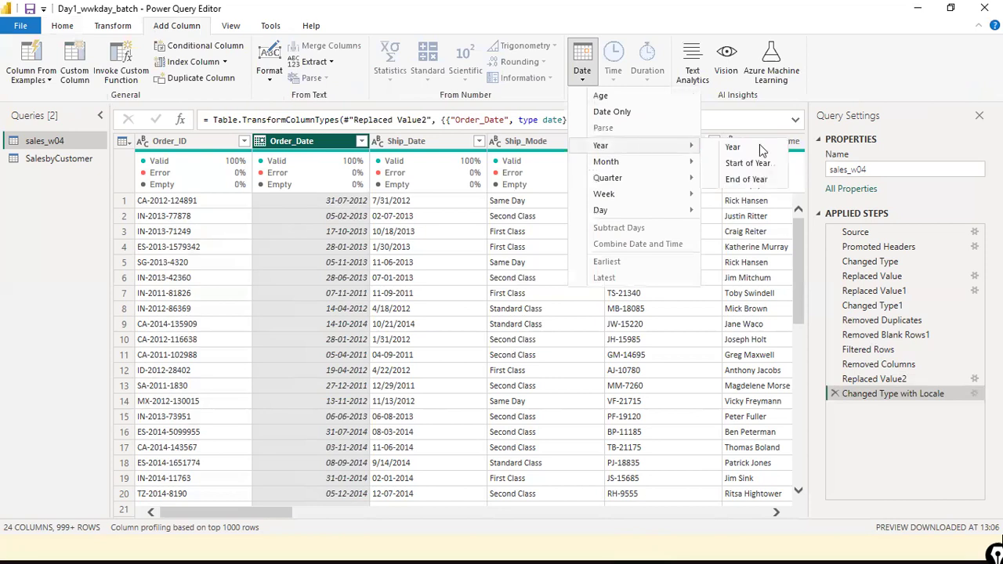
left_click(760, 147)
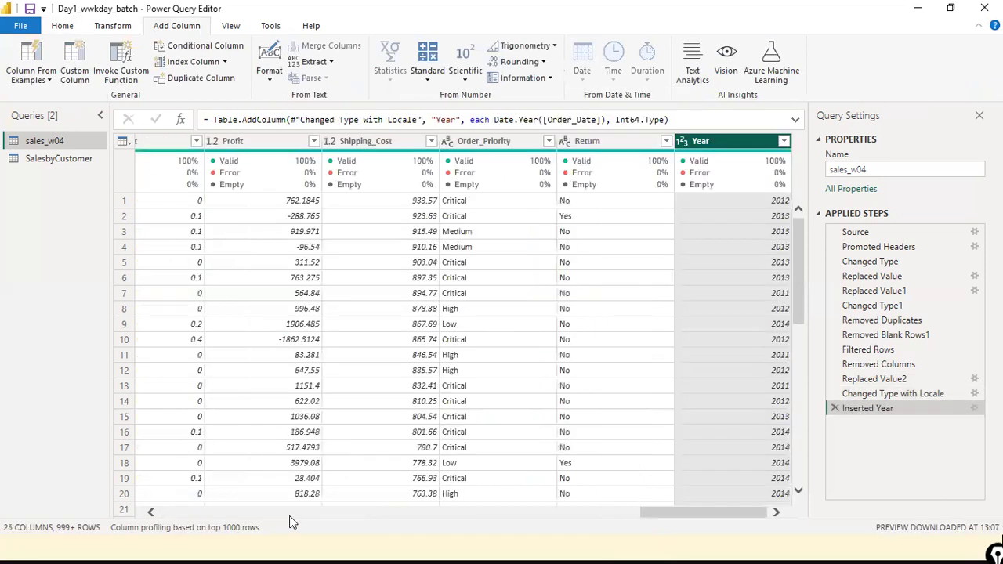
Add a new column containing the quarter of the year extracted from Order_Date
left_click(290, 513)
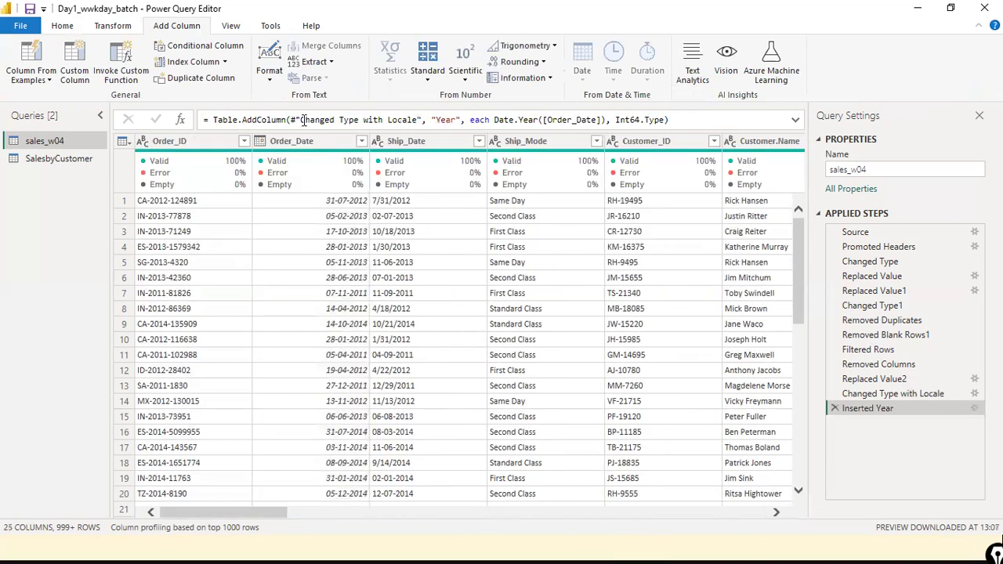
left_click(305, 142)
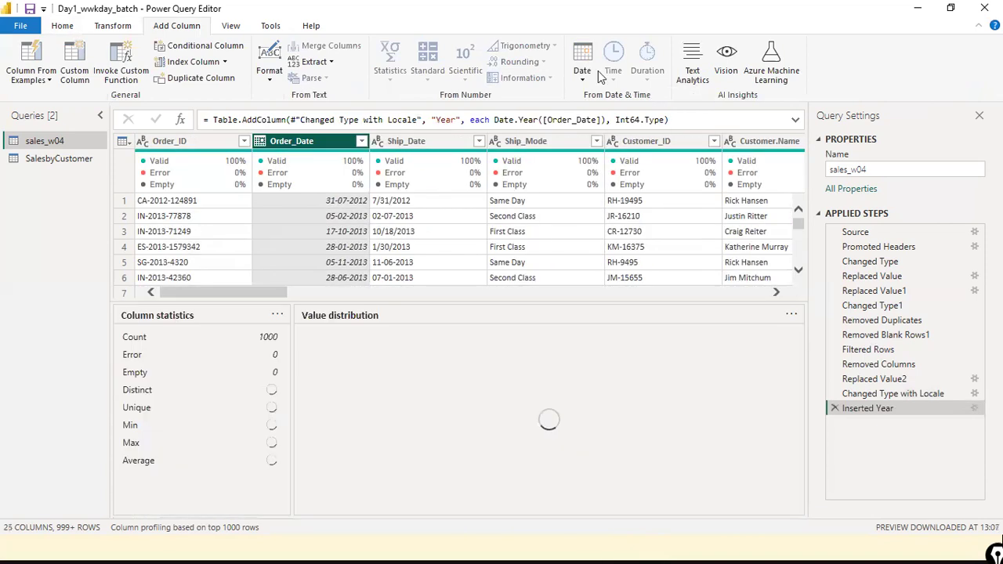
left_click(581, 72)
mouse_move(603, 179)
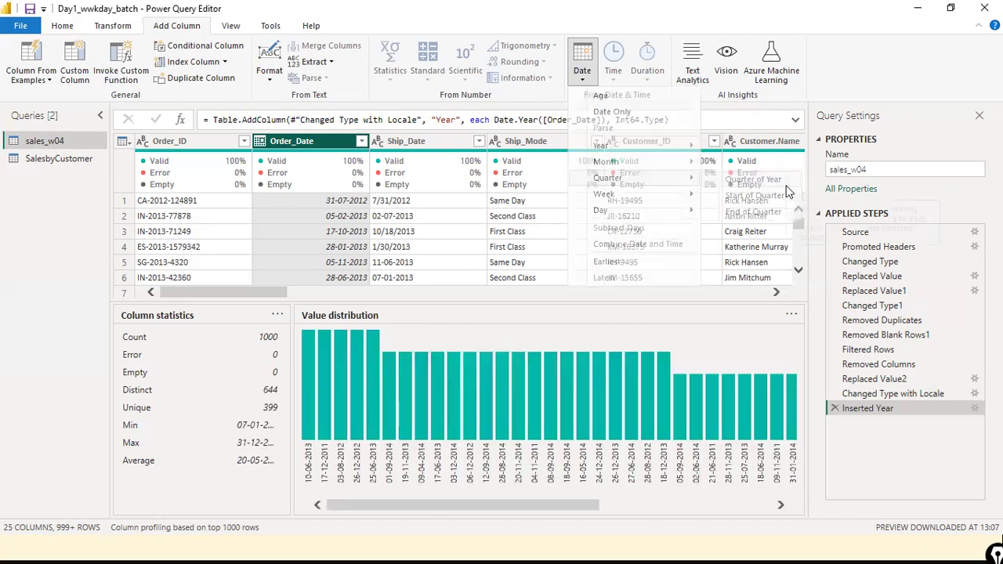
left_click(788, 192)
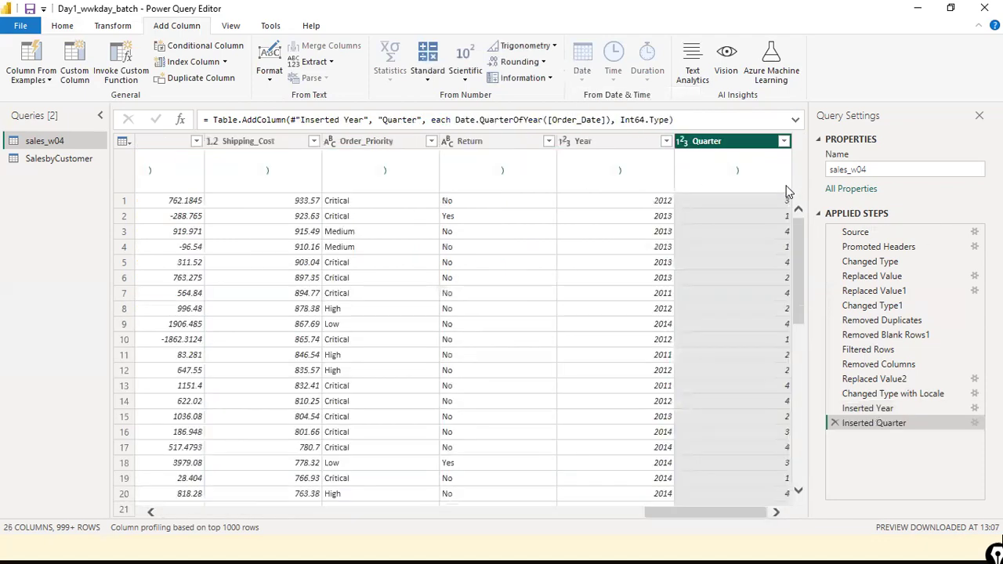
Add a new column containing the month number extracted from Order_Date
left_click(290, 513)
left_click(291, 512)
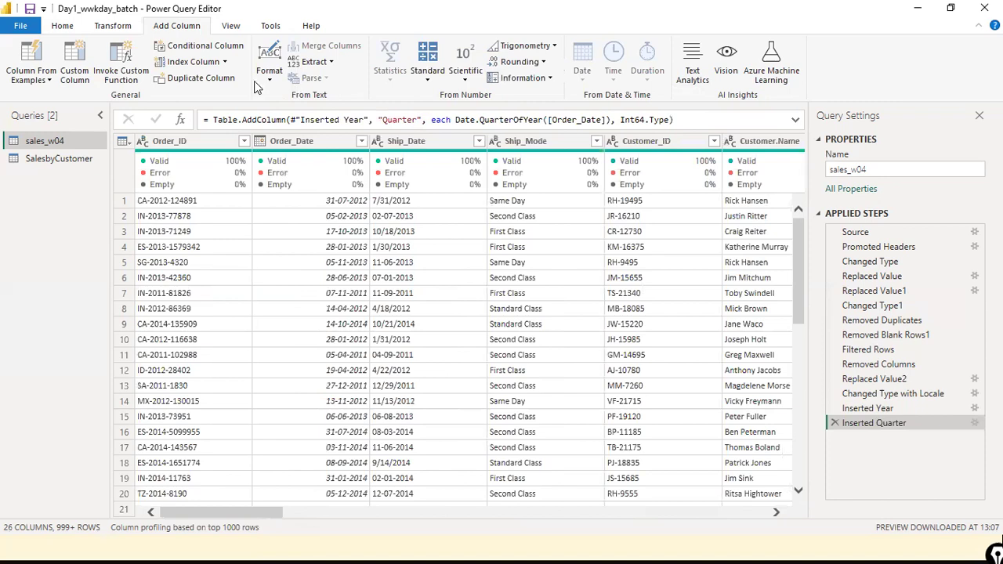
left_click(292, 140)
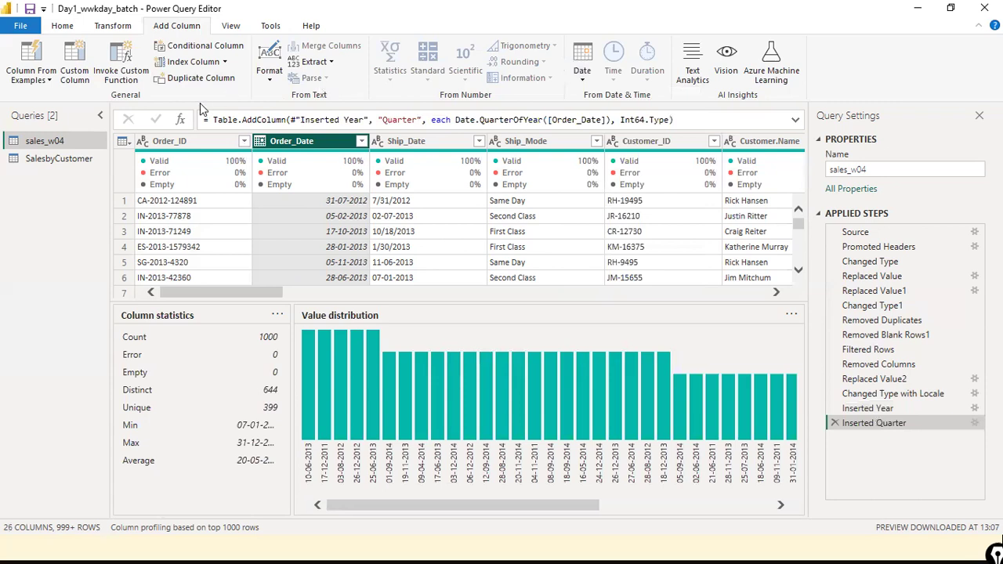
left_click(582, 74)
mouse_move(618, 167)
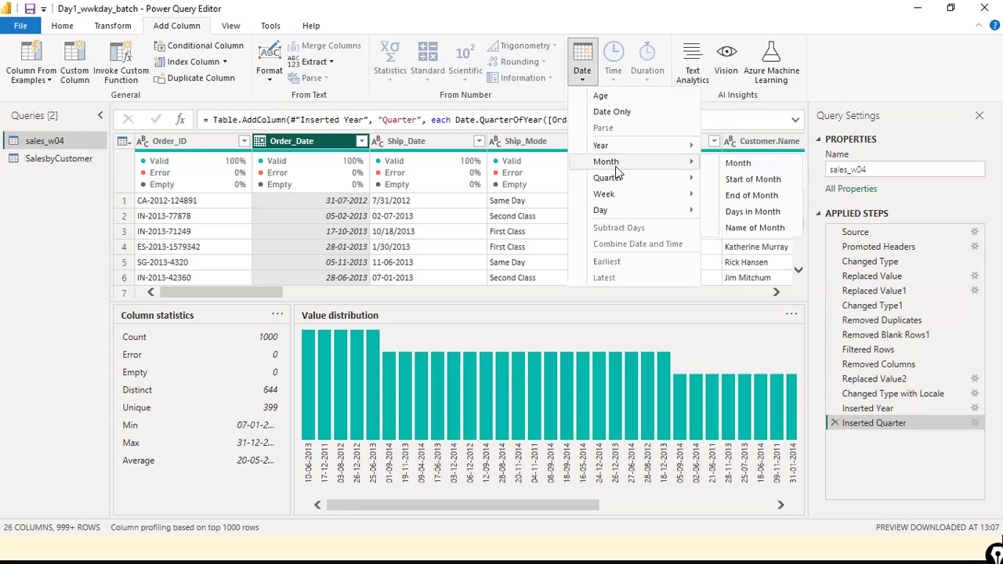
left_click(774, 166)
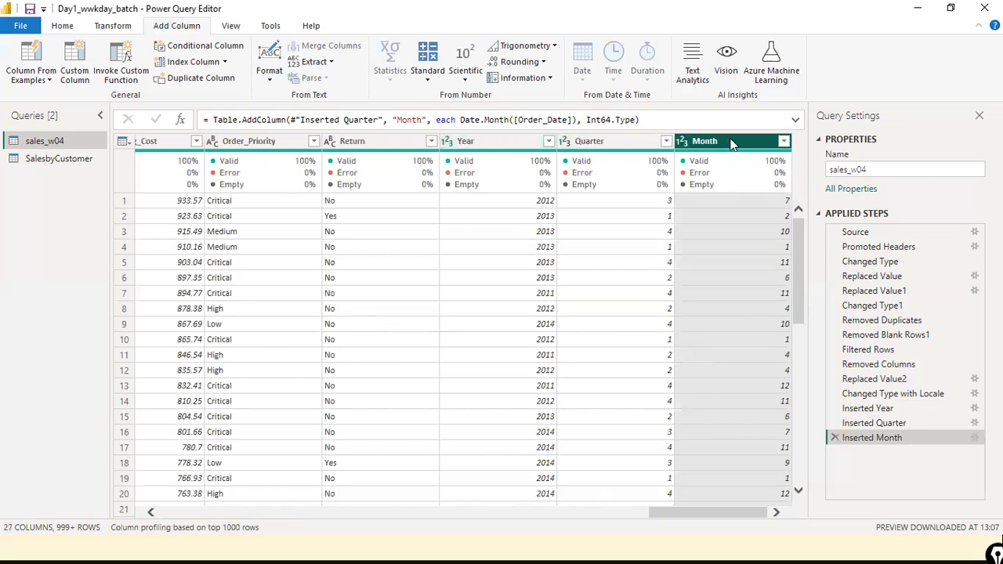
Replace every "-" with "/" in the Ship_Date column
left_click(435, 511)
left_click(435, 512)
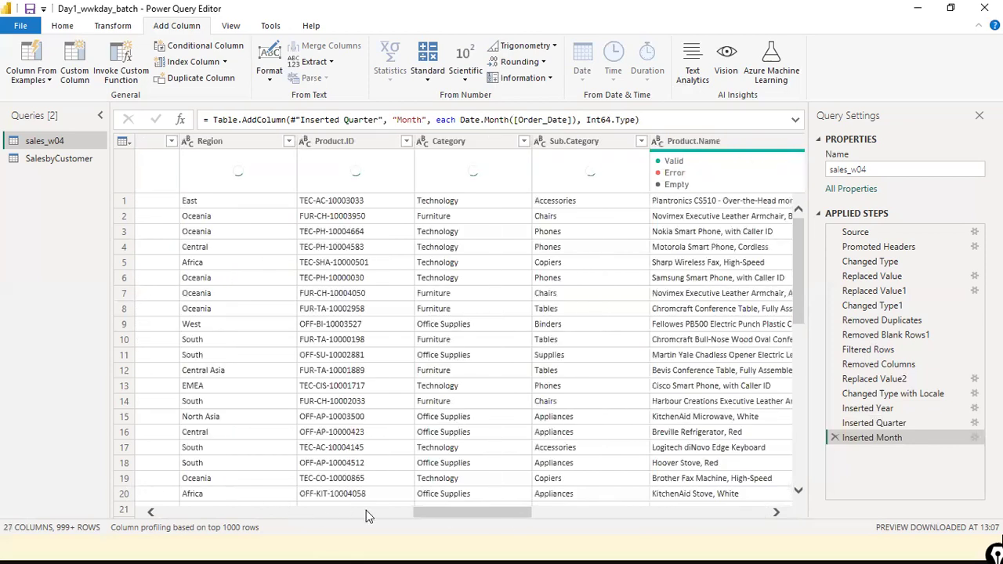
left_click_drag(480, 513, 2, 462)
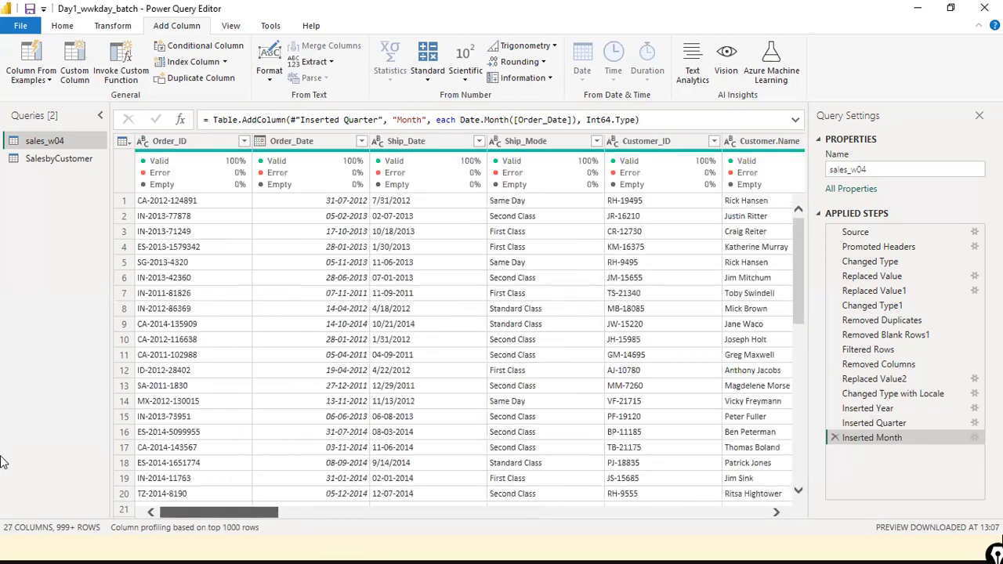
right_click(403, 146)
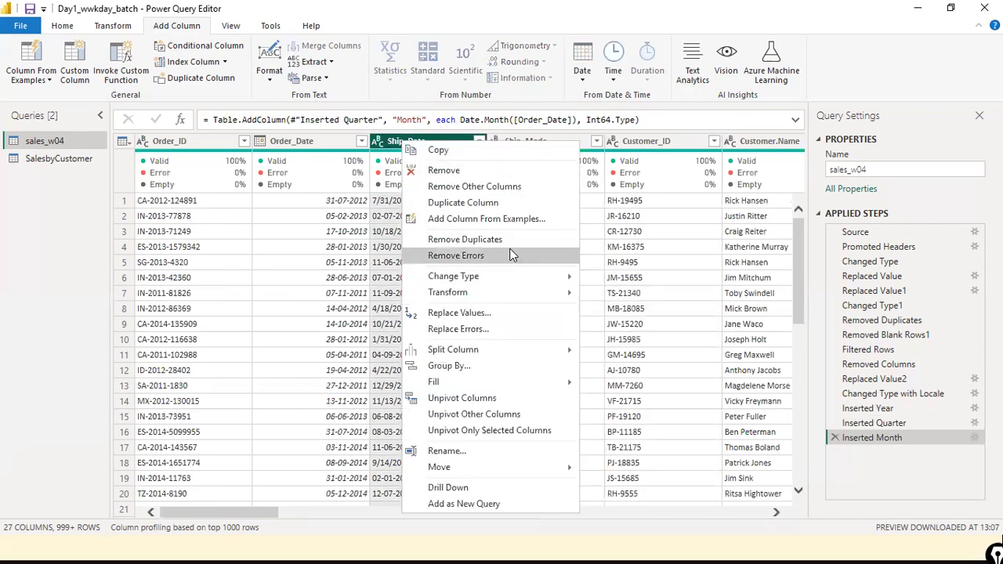
left_click(492, 312)
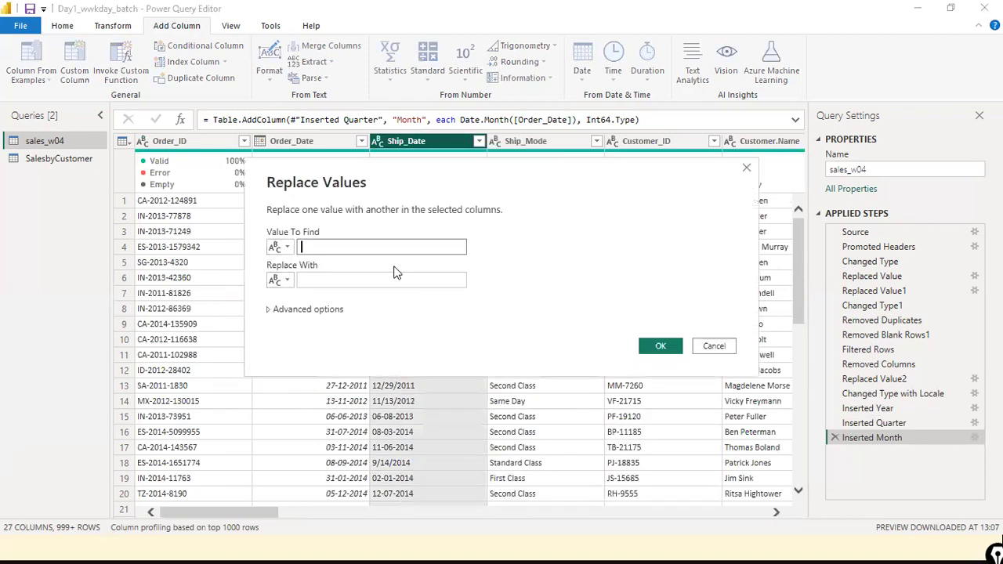
type("-")
left_click(371, 280)
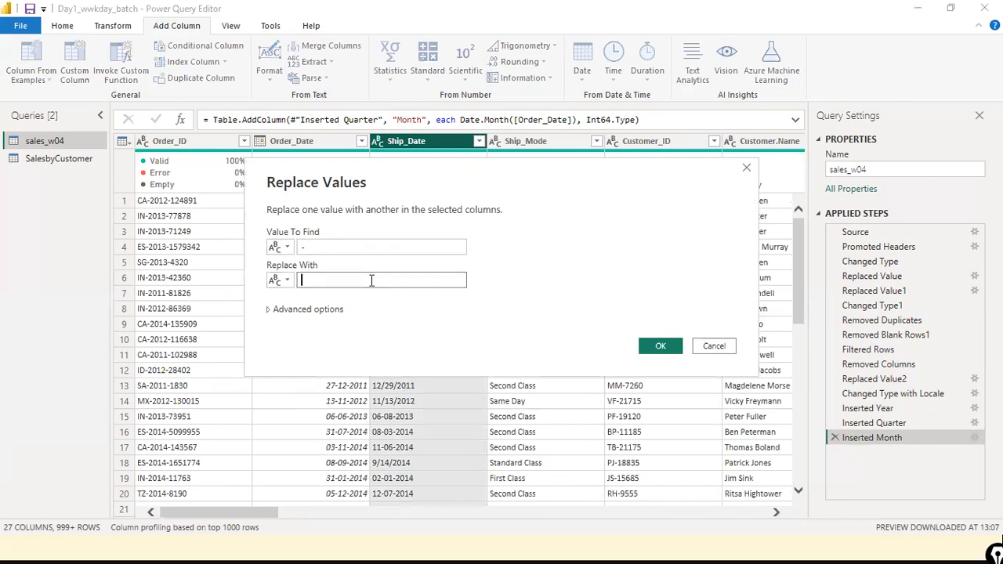
type("/")
left_click(651, 346)
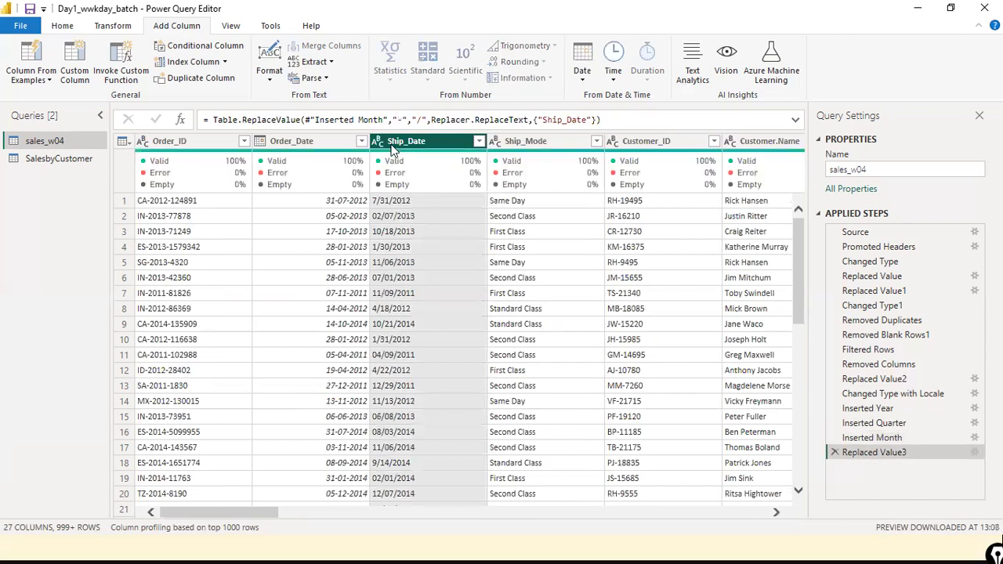
Convert the Ship_Date column to the Date type using the English (United States) locale
left_click(379, 142)
left_click(427, 372)
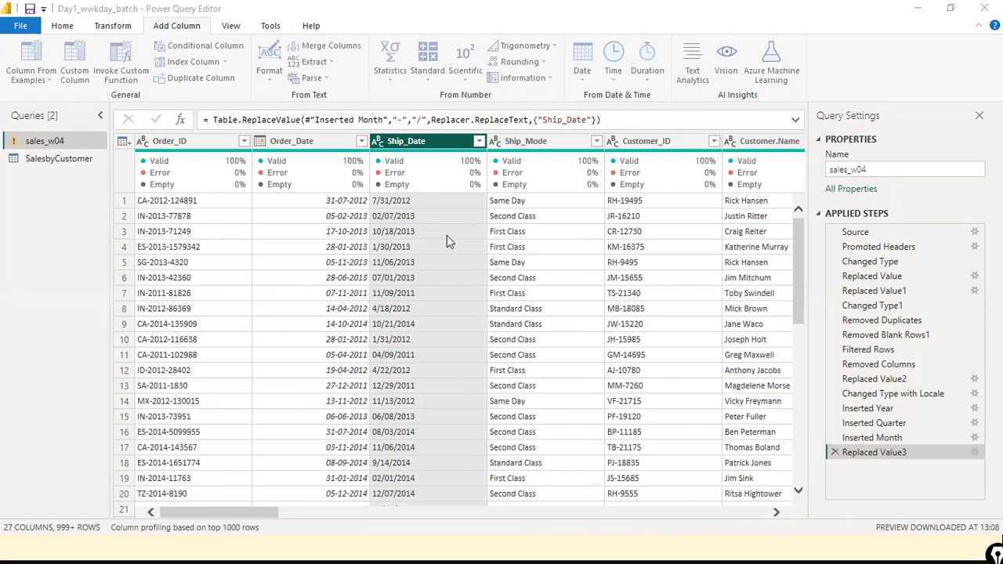
left_click(419, 273)
left_click(396, 262)
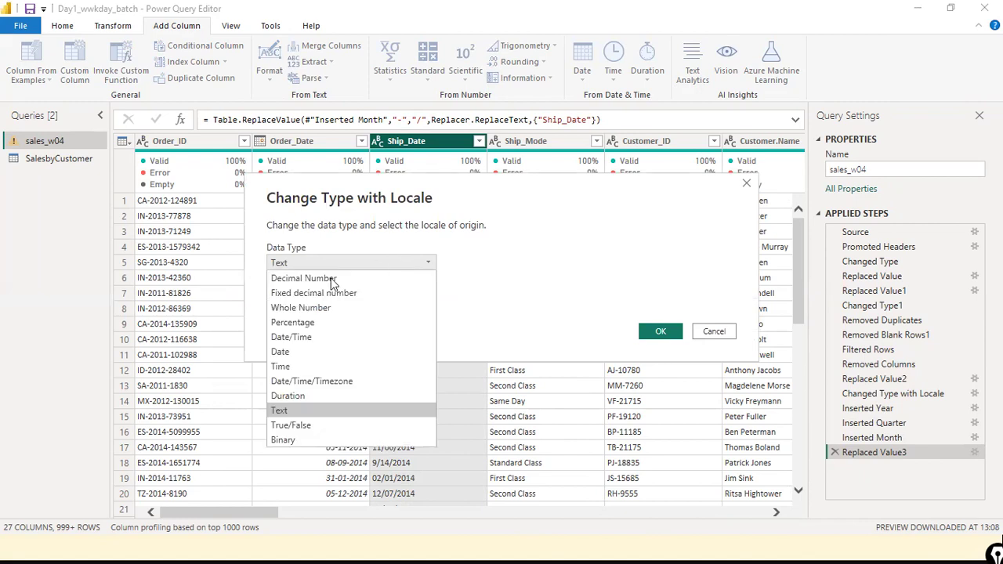
left_click(319, 352)
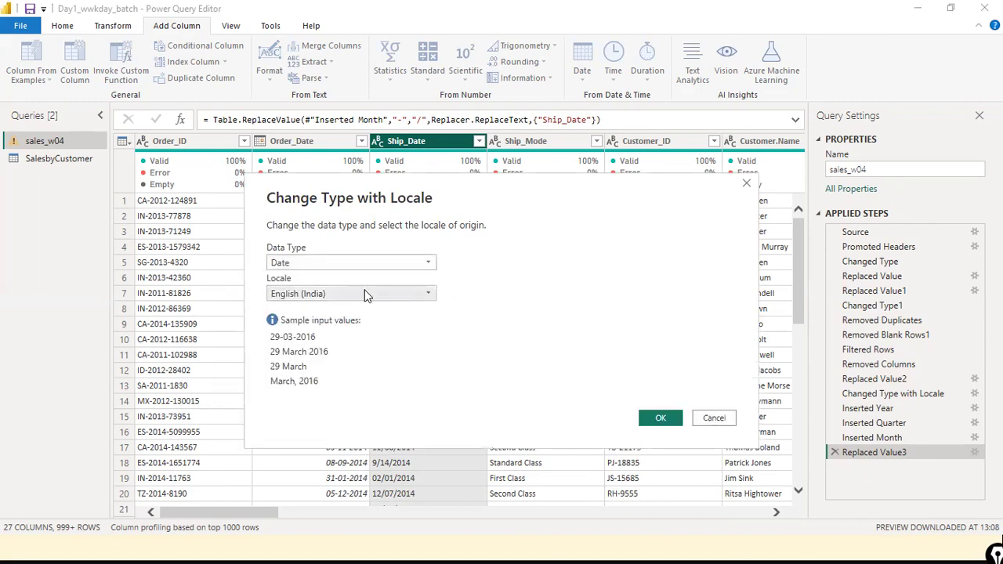
left_click(366, 296)
left_click(366, 295)
left_click(366, 296)
scroll(376, 400, "down", 4)
scroll(384, 422, "down", 4)
scroll(383, 422, "down", 15)
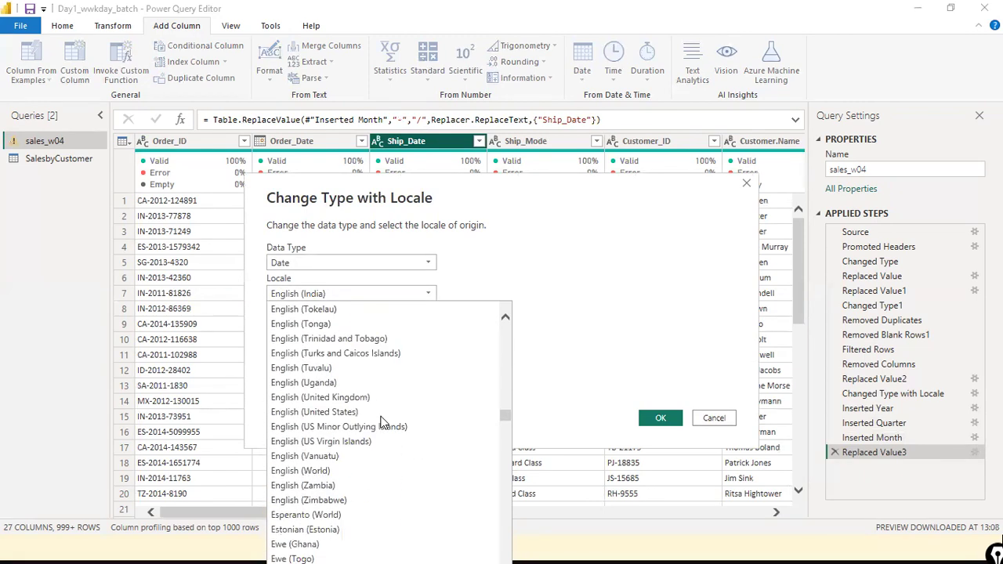
left_click(359, 412)
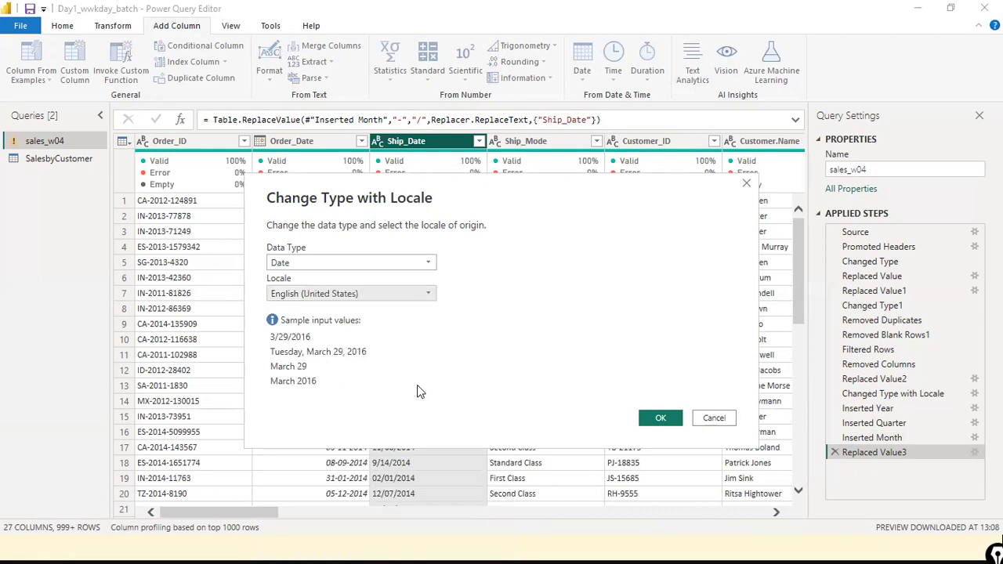
left_click(664, 420)
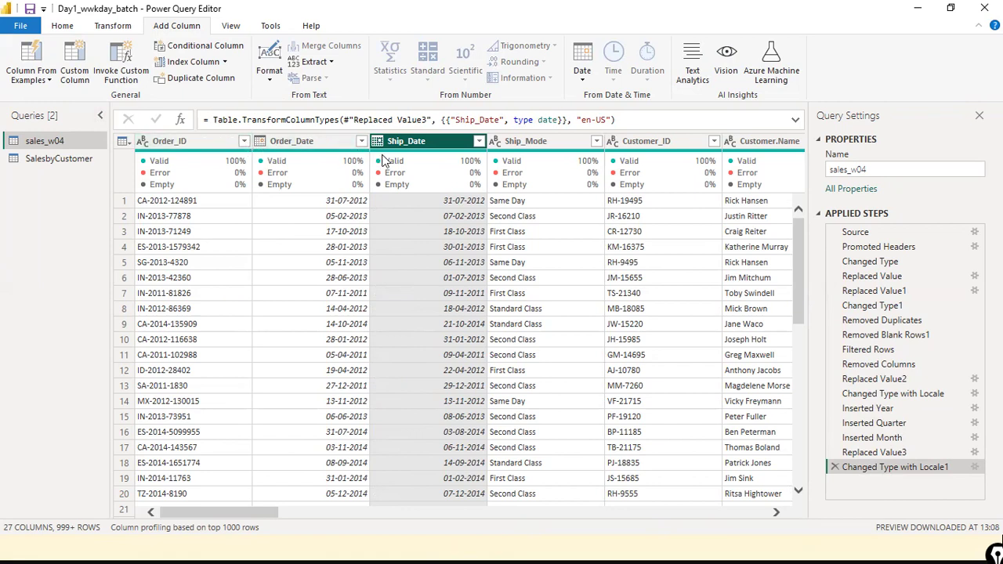
Add a custom column that subtracts Order_Date from Ship_Date with the formula [Ship_Date] - [Order_Date]
mouse_move(384, 162)
mouse_move(542, 166)
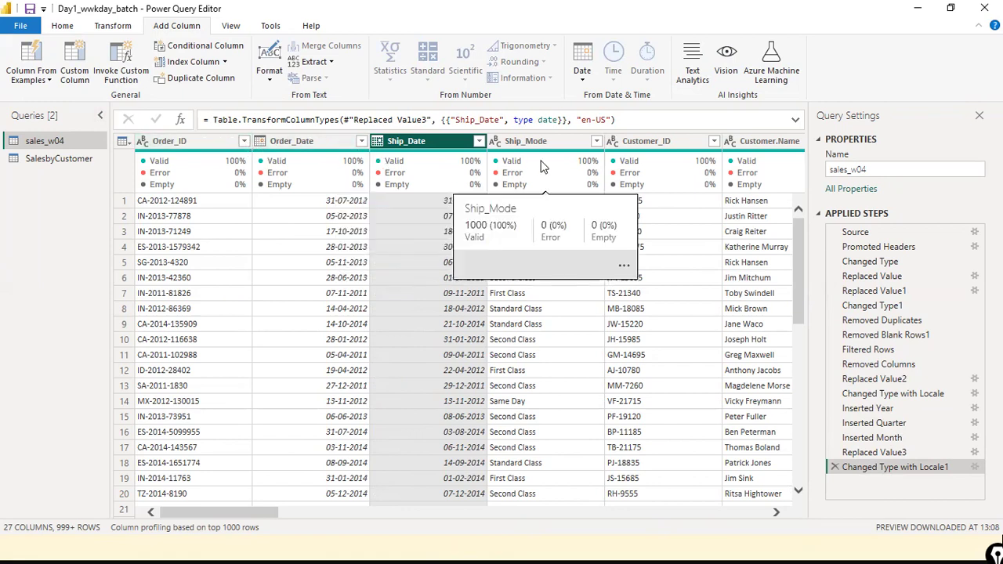
left_click(79, 83)
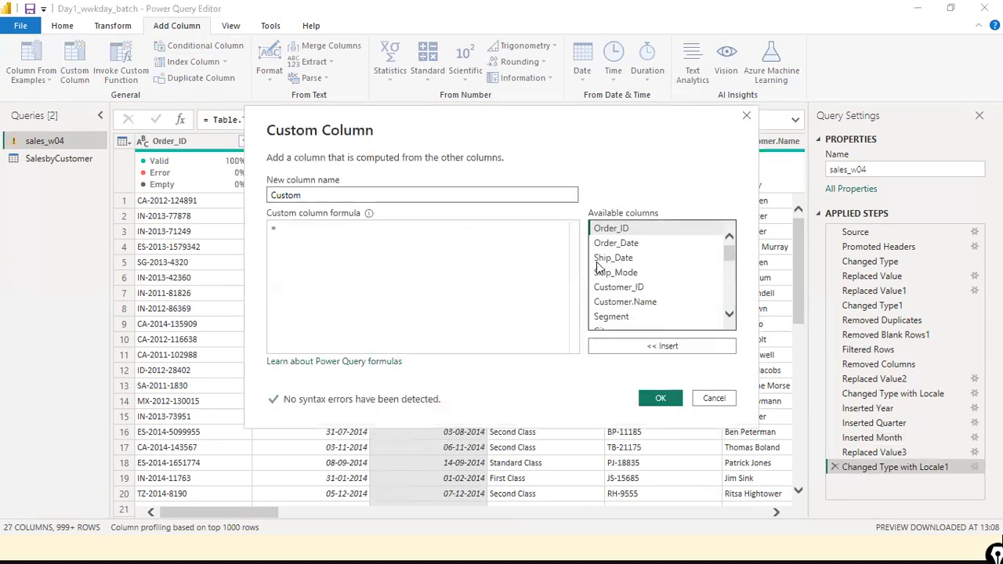
left_click(625, 260)
double_click(625, 263)
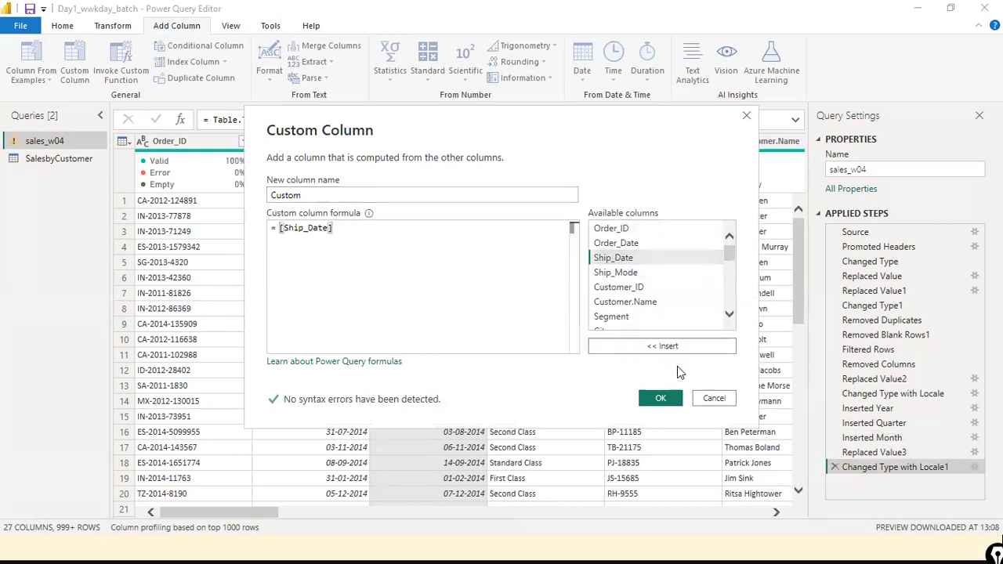
type("-")
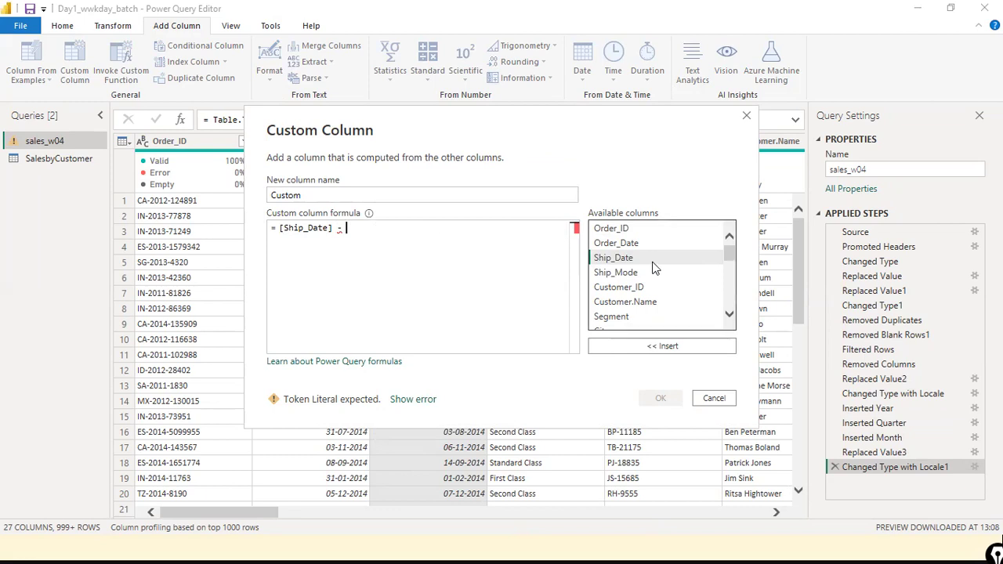
scroll(647, 290, "down", 1)
scroll(640, 306, "down", 2)
scroll(640, 309, "down", 4)
scroll(640, 305, "up", 7)
left_click(626, 247)
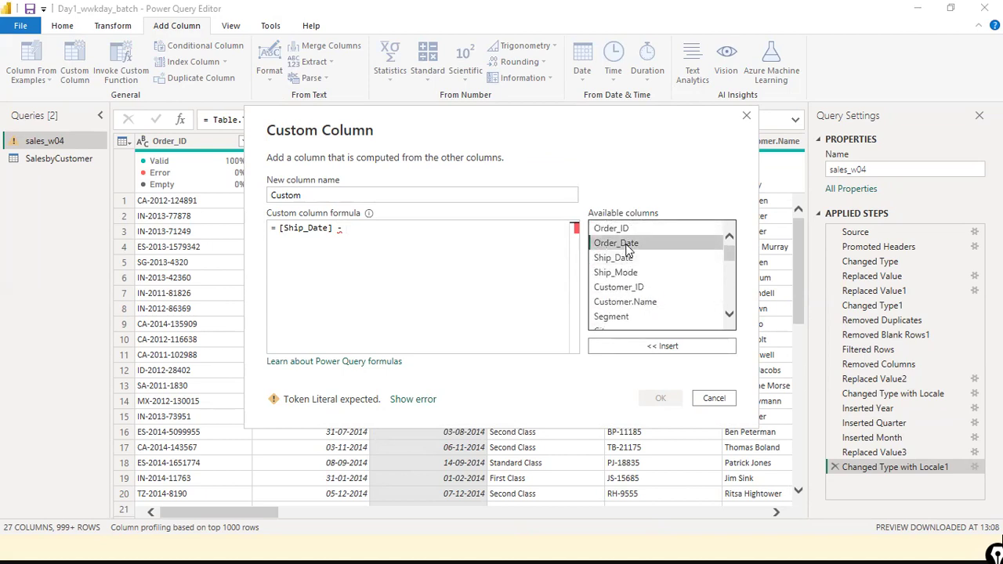
double_click(626, 248)
left_click(658, 399)
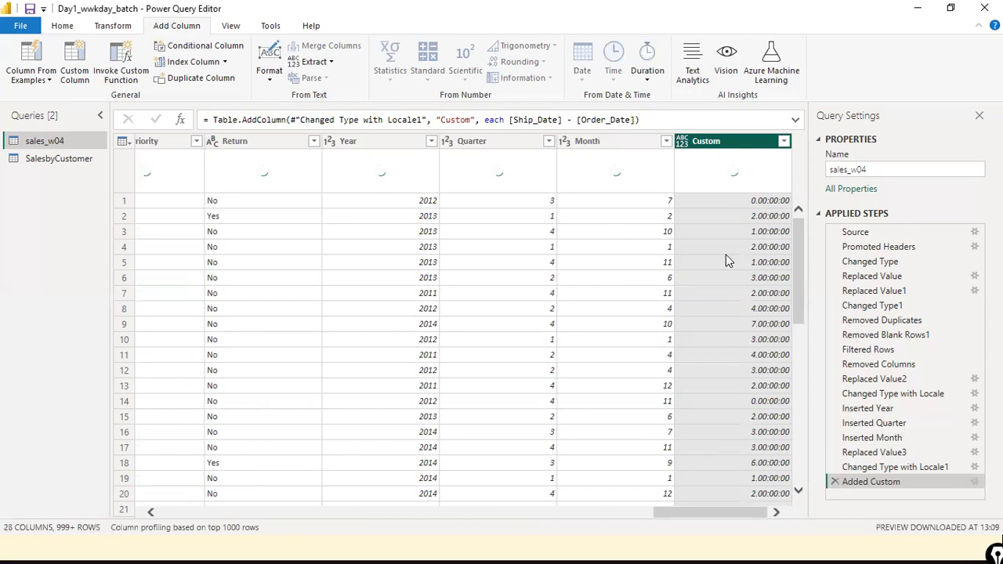
Convert the new Custom column to the Decimal Number type and rename it "Shipment Duration"
left_click(681, 141)
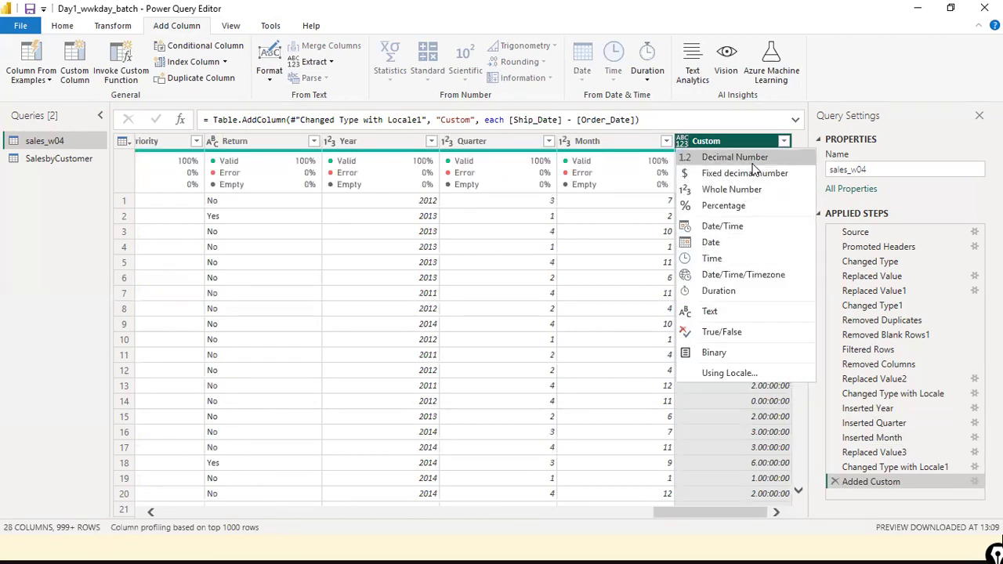
left_click(735, 157)
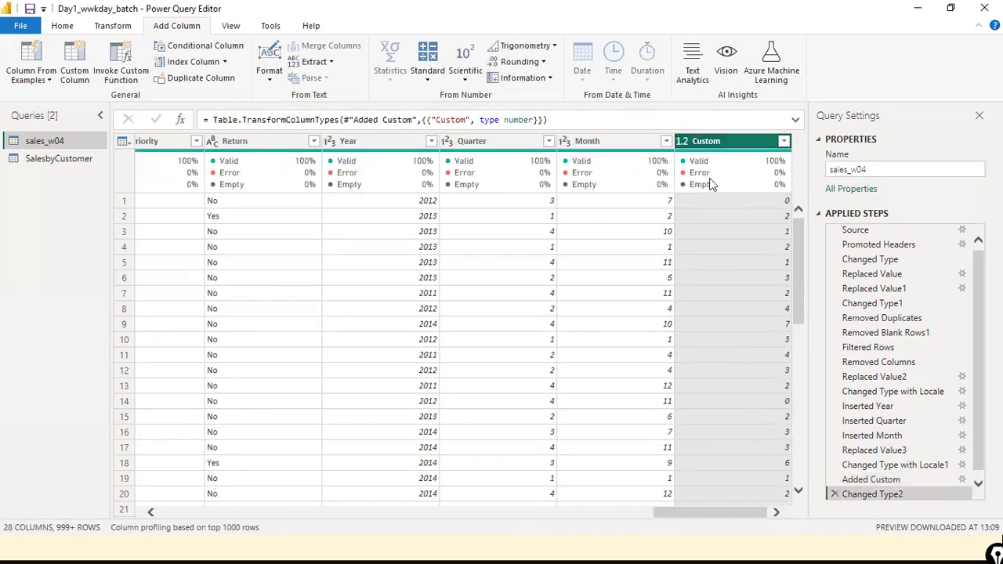
left_click(700, 142)
double_click(721, 140)
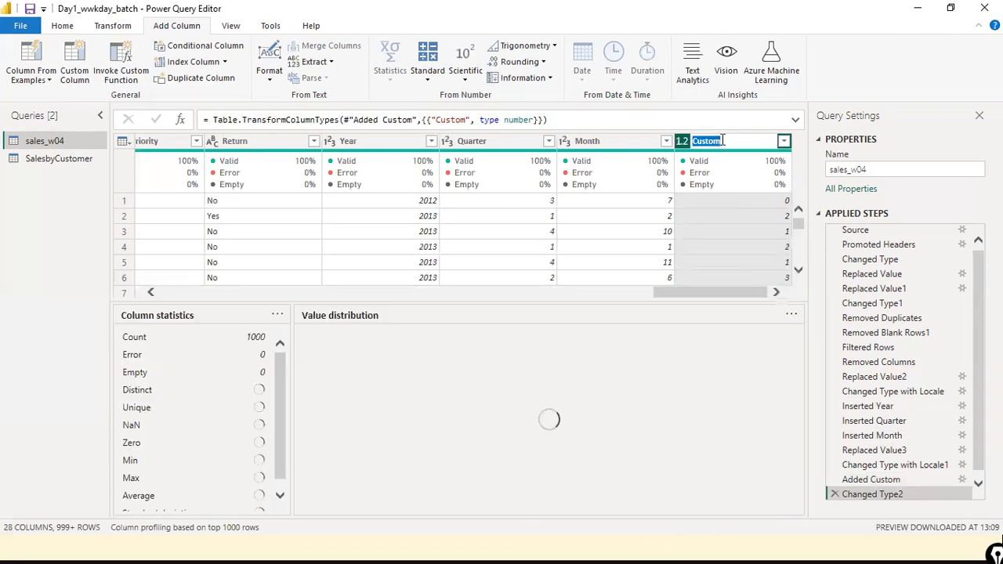
type("S")
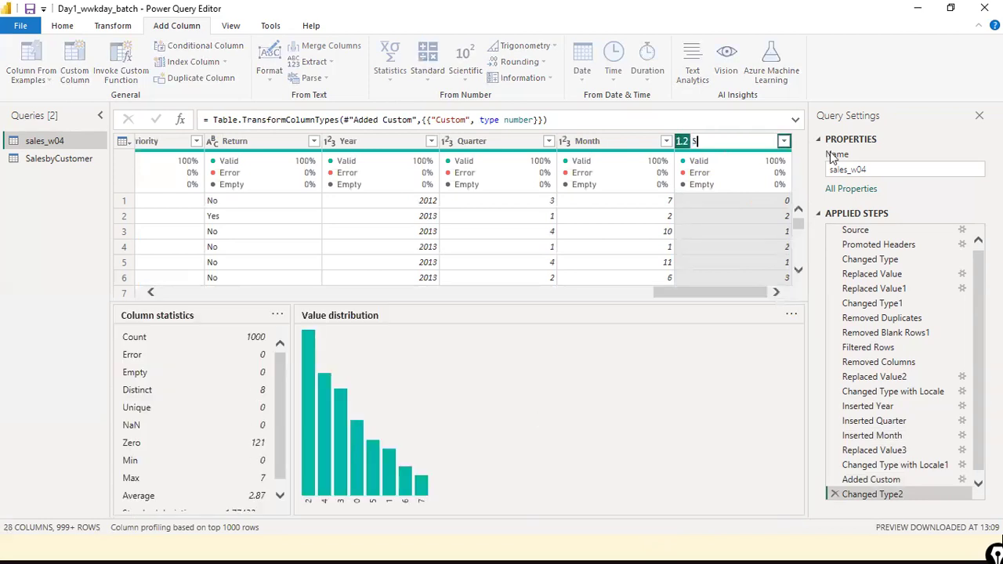
type("hipp")
type("ment D")
type("uratin")
type("on")
key("Return")
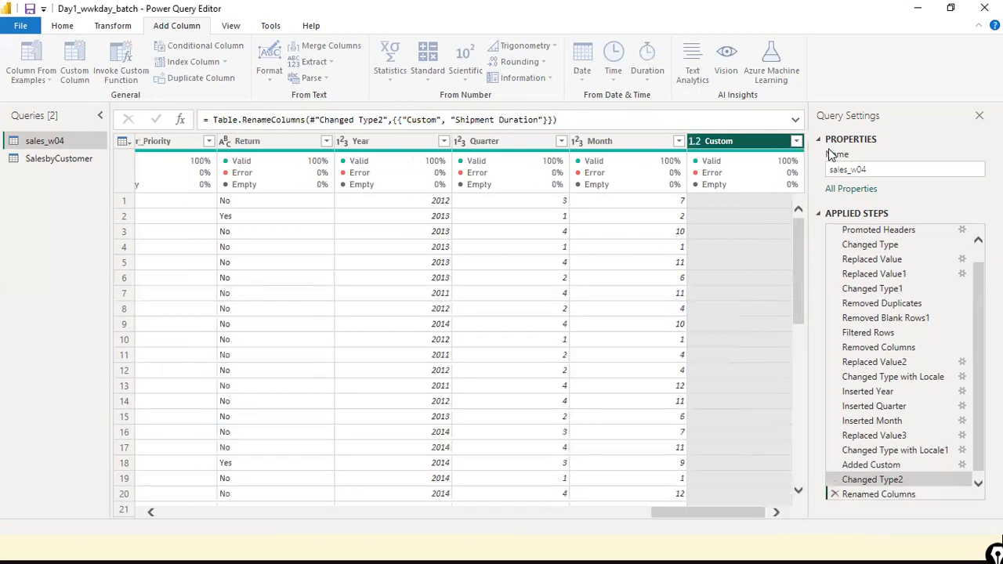
Compare the data in the sales_w04 and SalesbyCustomer queries by viewing each in turn
left_click_drag(662, 512, 1, 441)
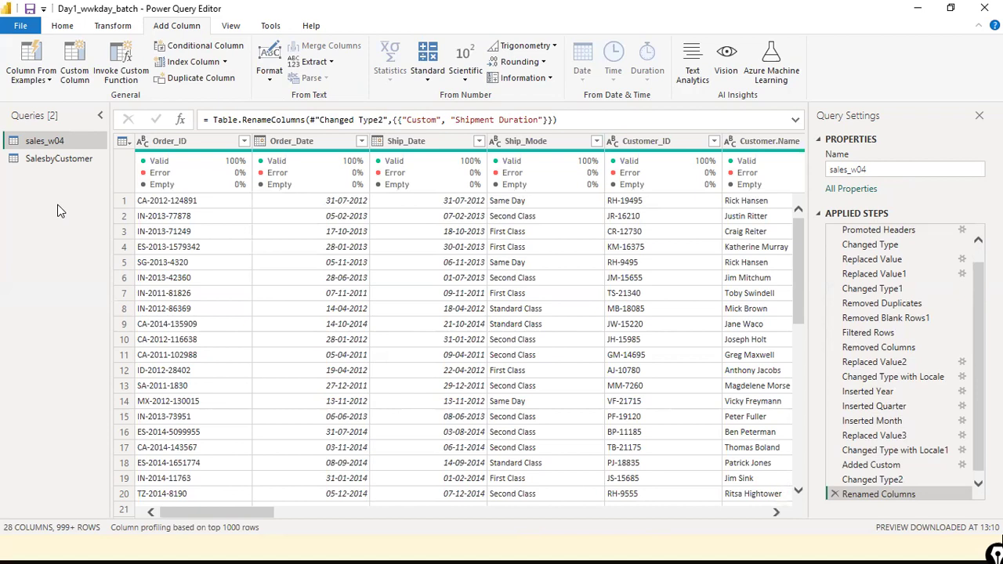
left_click(64, 158)
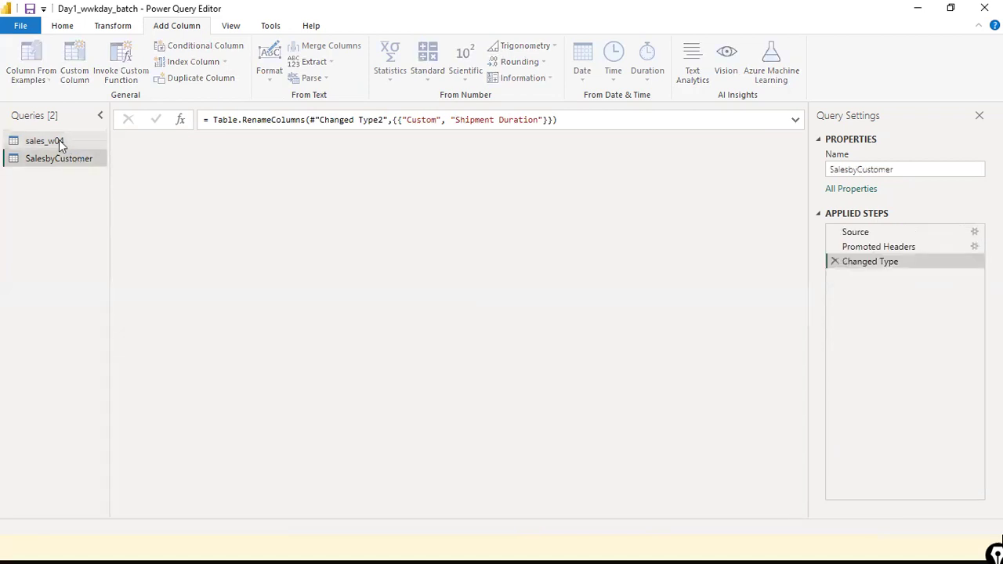
left_click(58, 140)
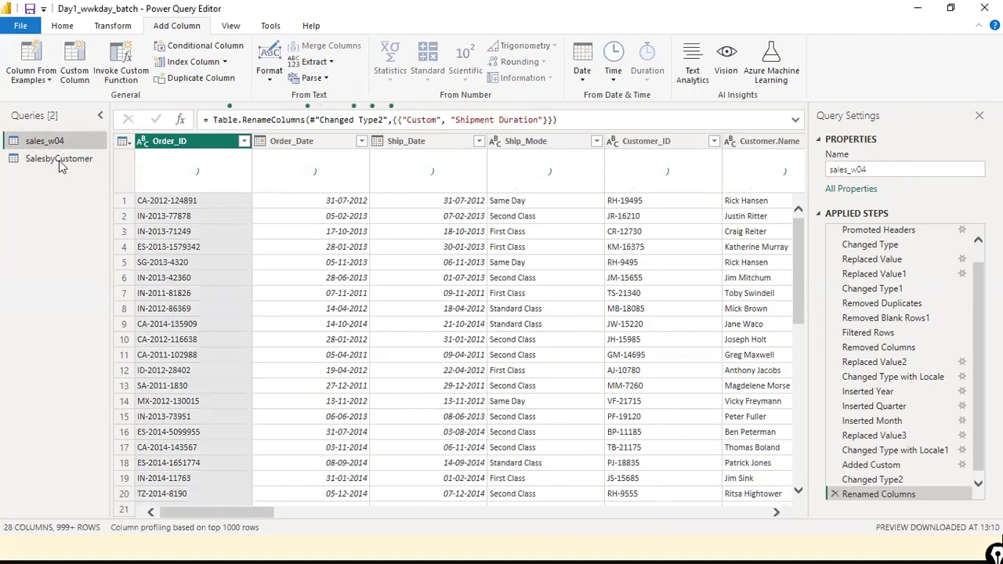
left_click(59, 159)
left_click(59, 145)
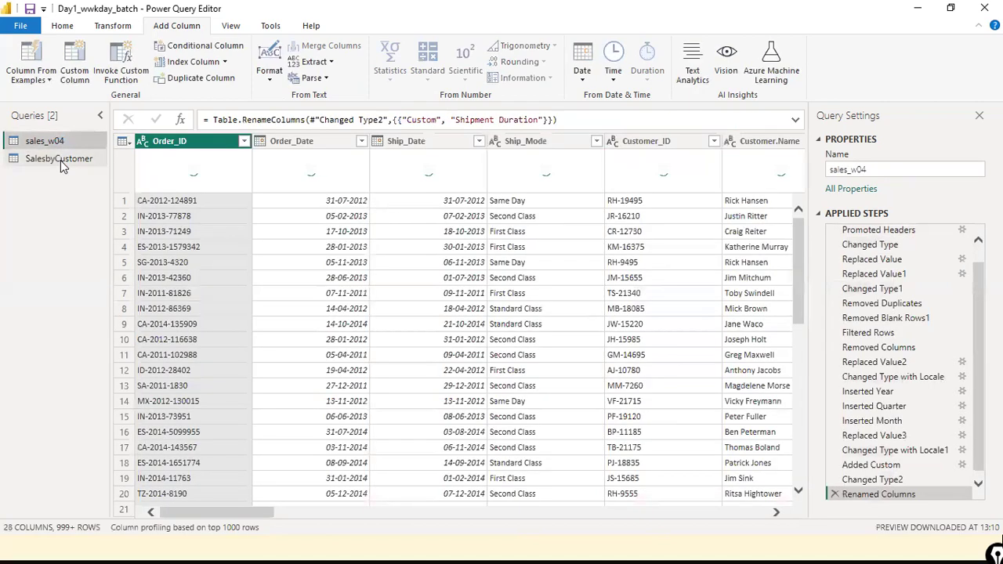
left_click(60, 160)
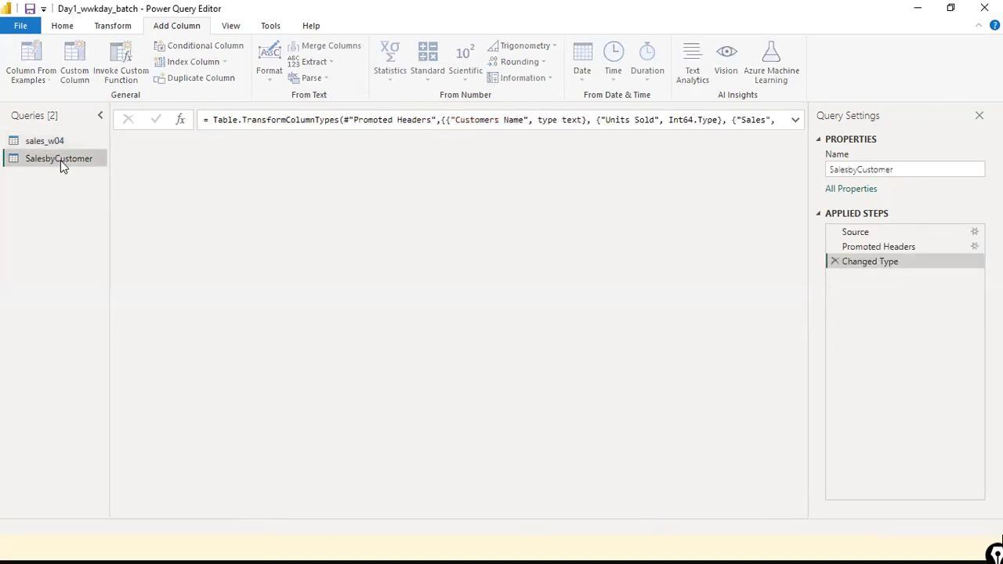
left_click(59, 141)
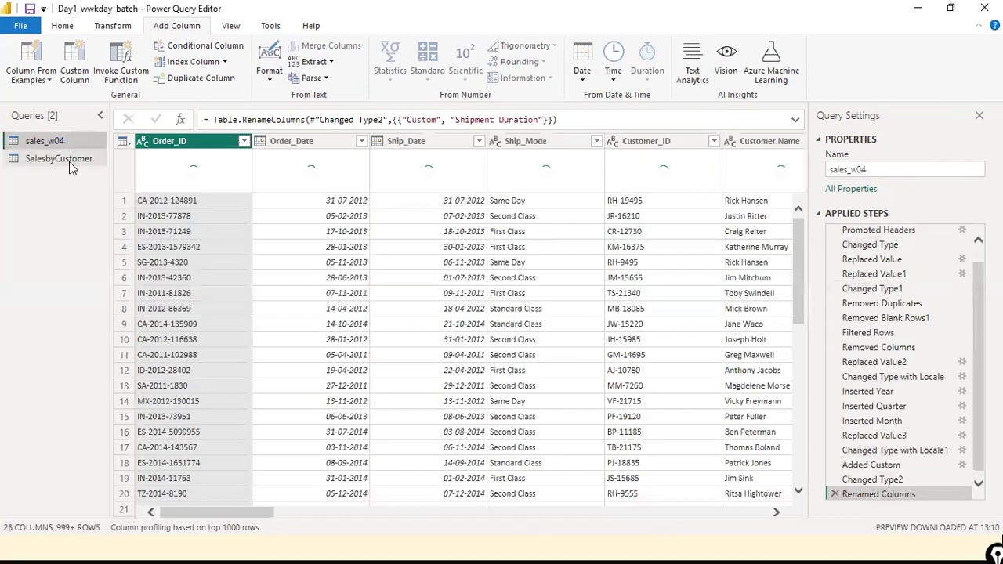
left_click(69, 162)
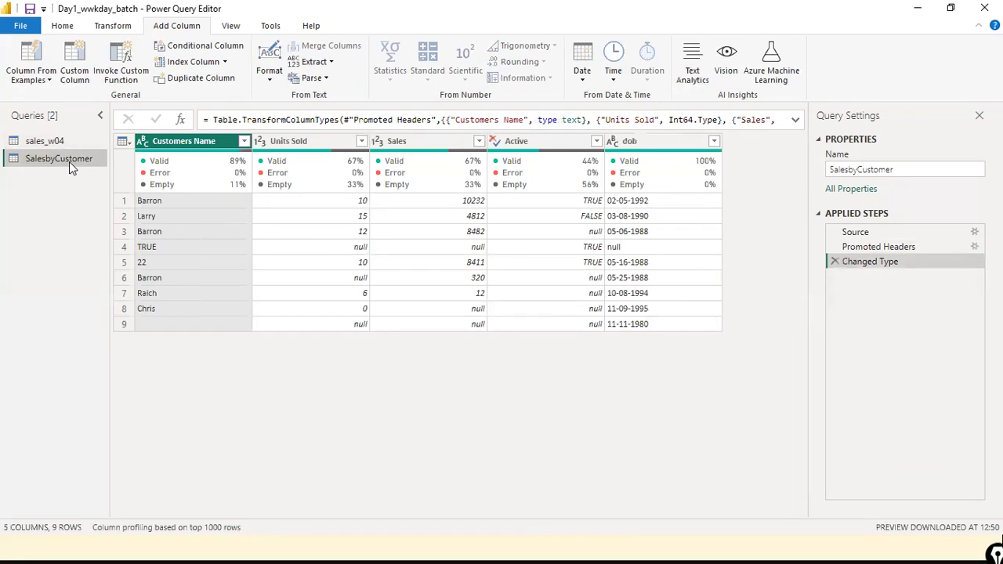
left_click(59, 142)
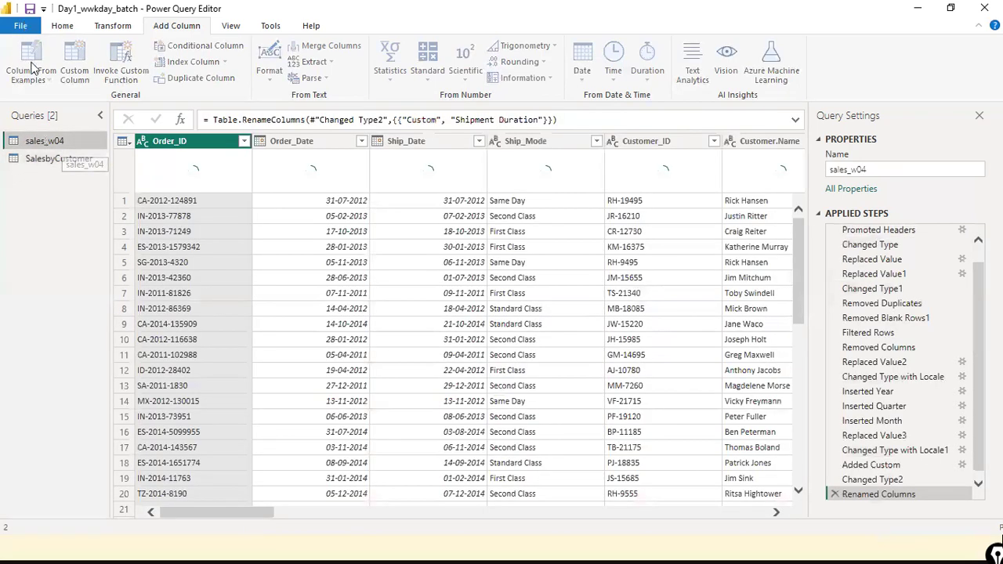
Close the query editor and apply the pending query changes to the report
left_click(26, 26)
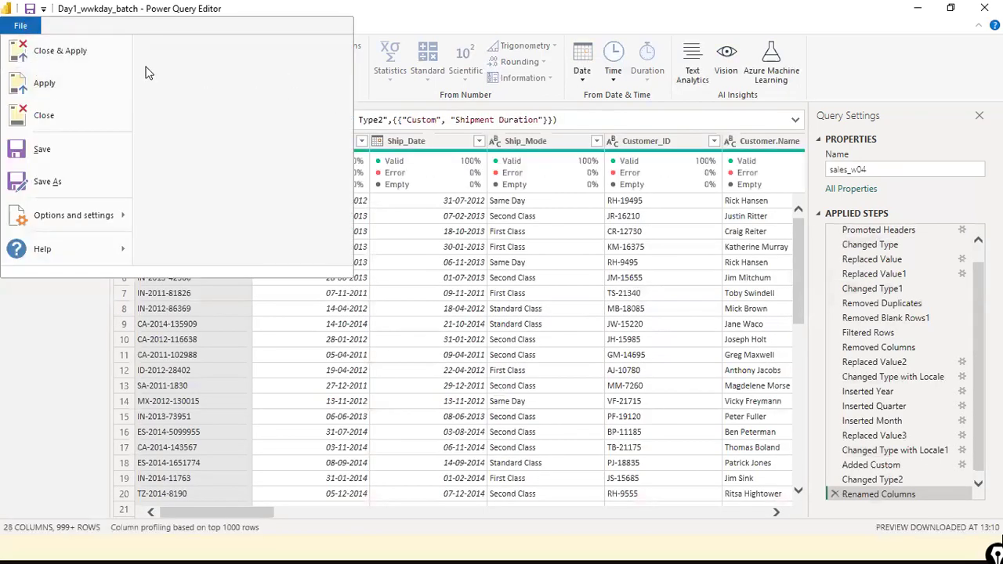
left_click(76, 53)
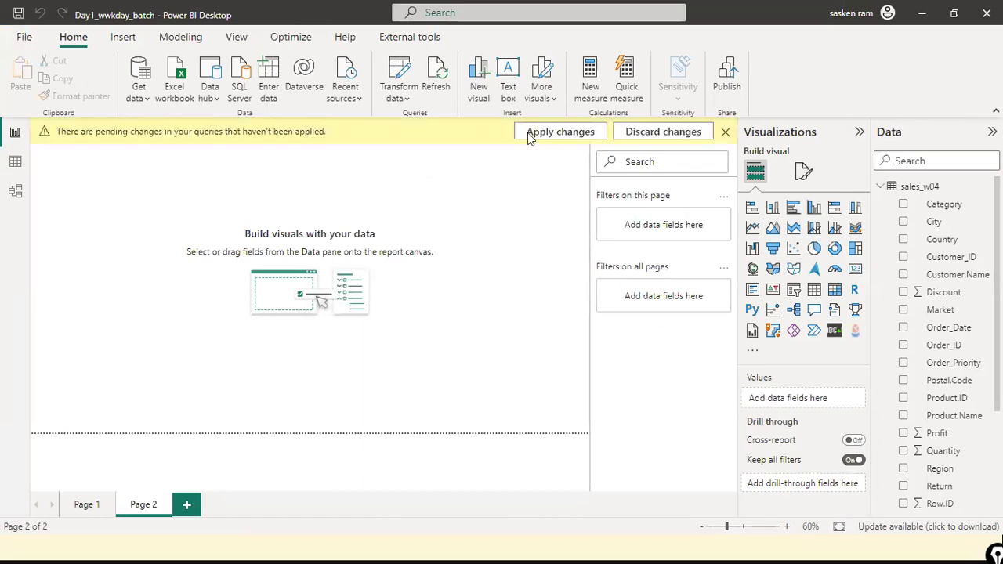
left_click(530, 138)
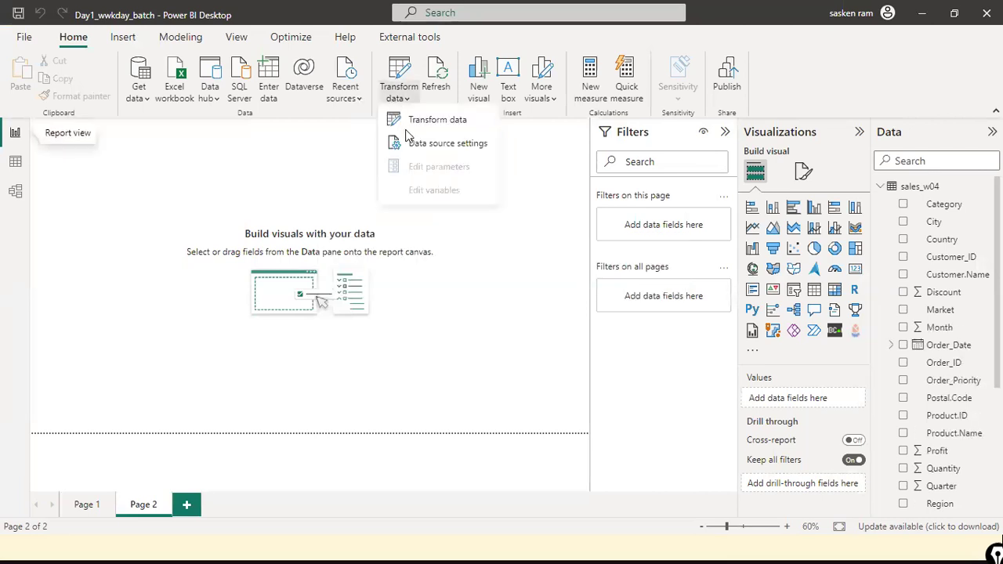
Reopen the query editor and open expenses.xls from the dat1 folder as a new Excel workbook source
left_click(405, 128)
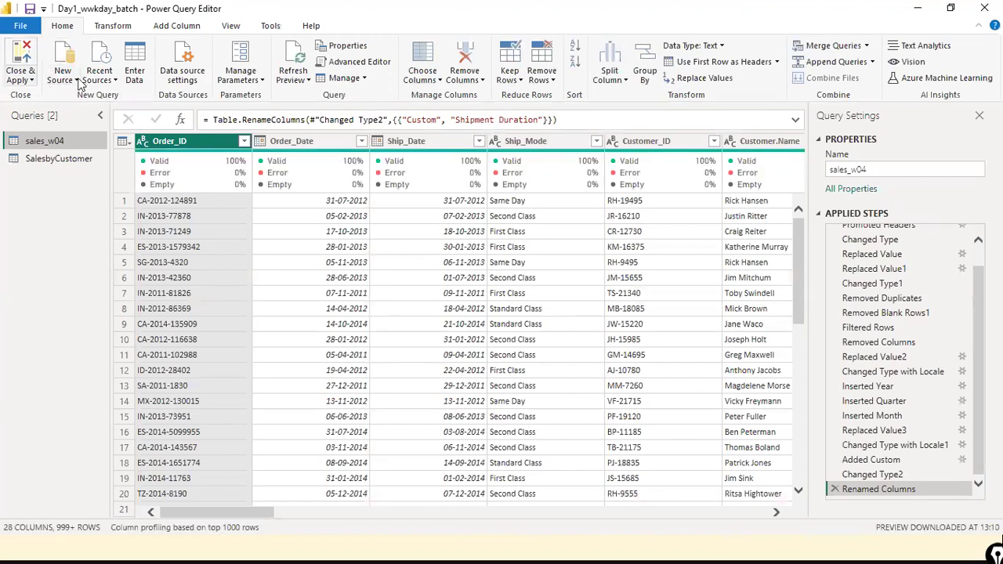
left_click(76, 80)
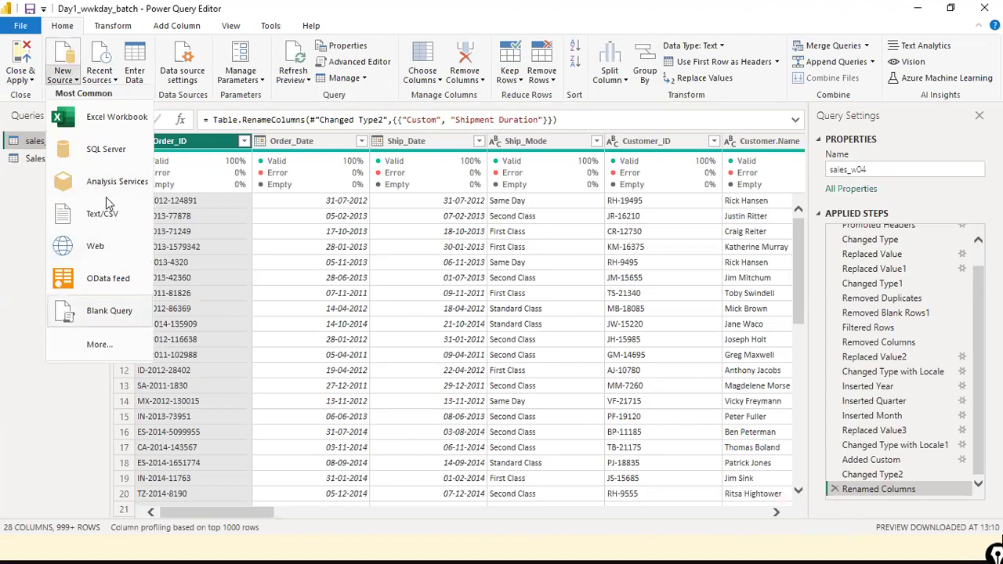
left_click(99, 118)
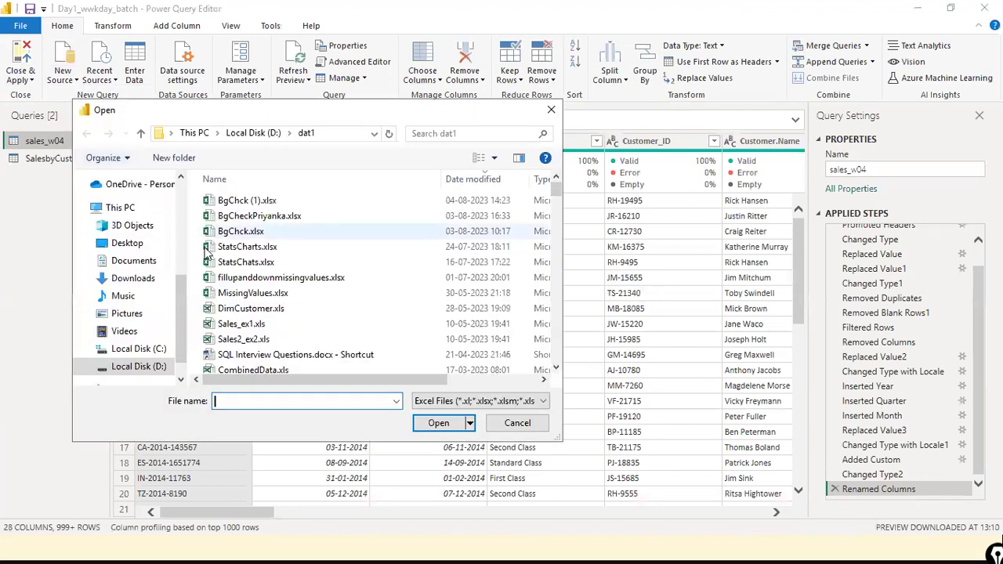
left_click(250, 262)
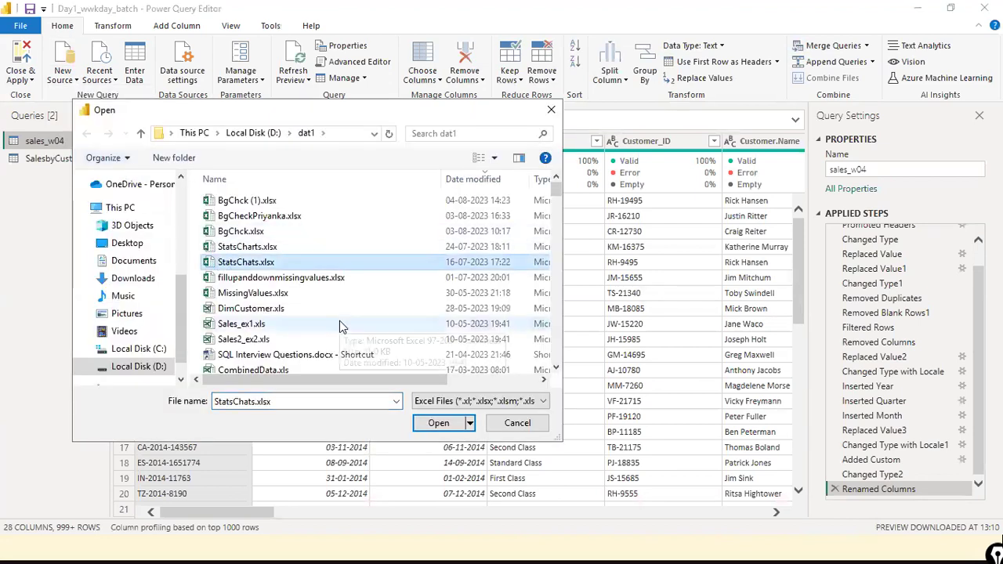
left_click(290, 356)
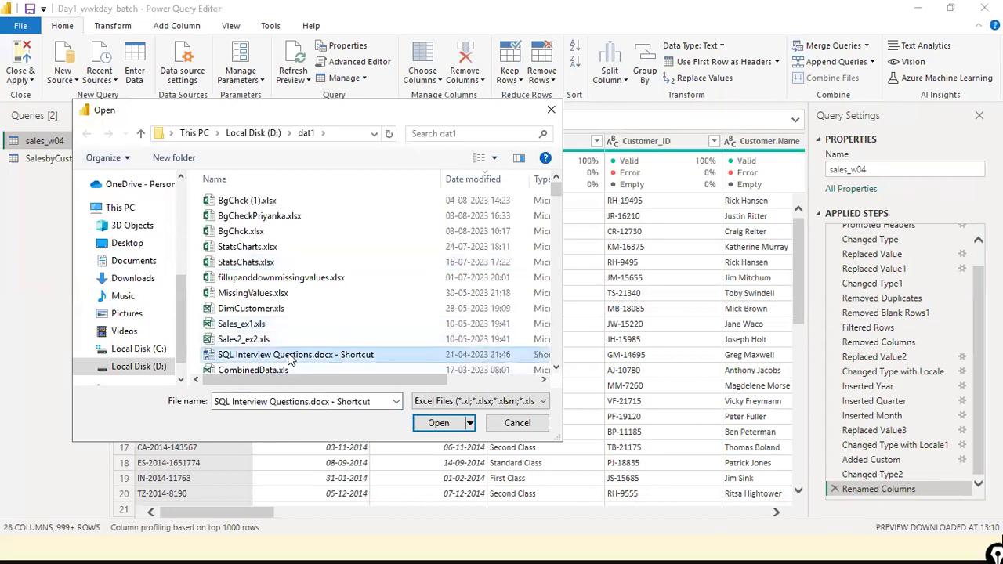
key("e")
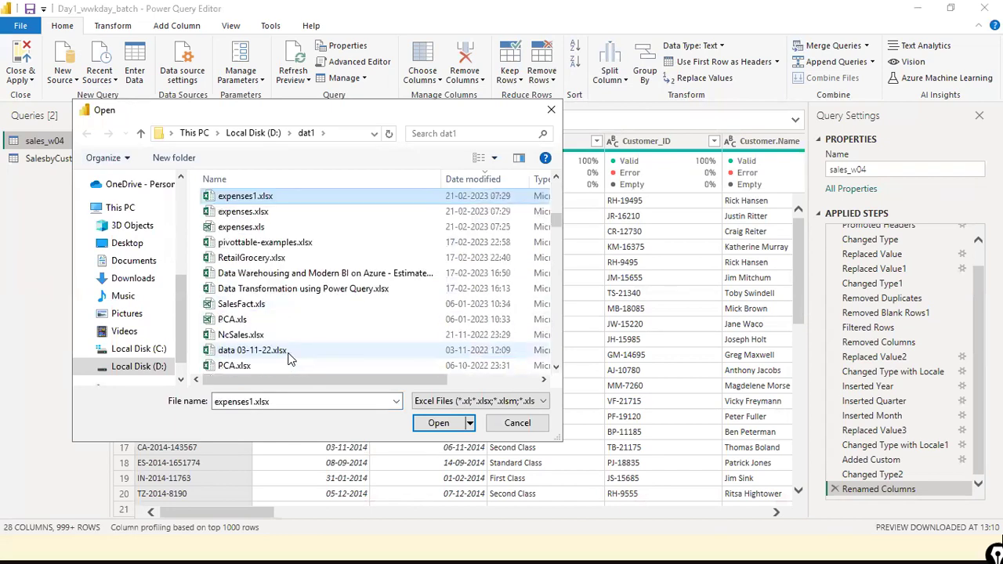
left_click(328, 227)
left_click(438, 424)
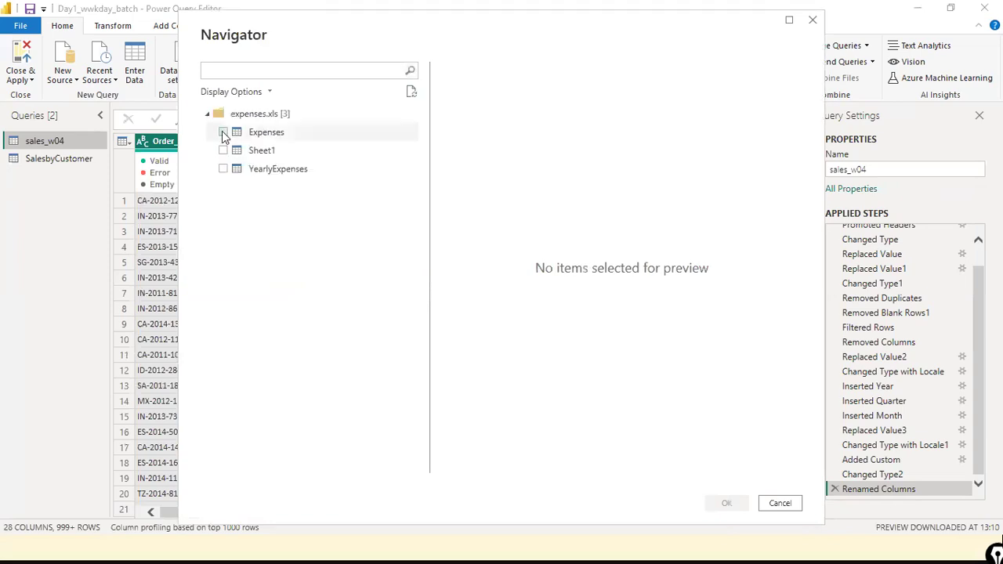
Import the Expenses sheet from the workbook as a new query and refresh its outdated preview
left_click(223, 133)
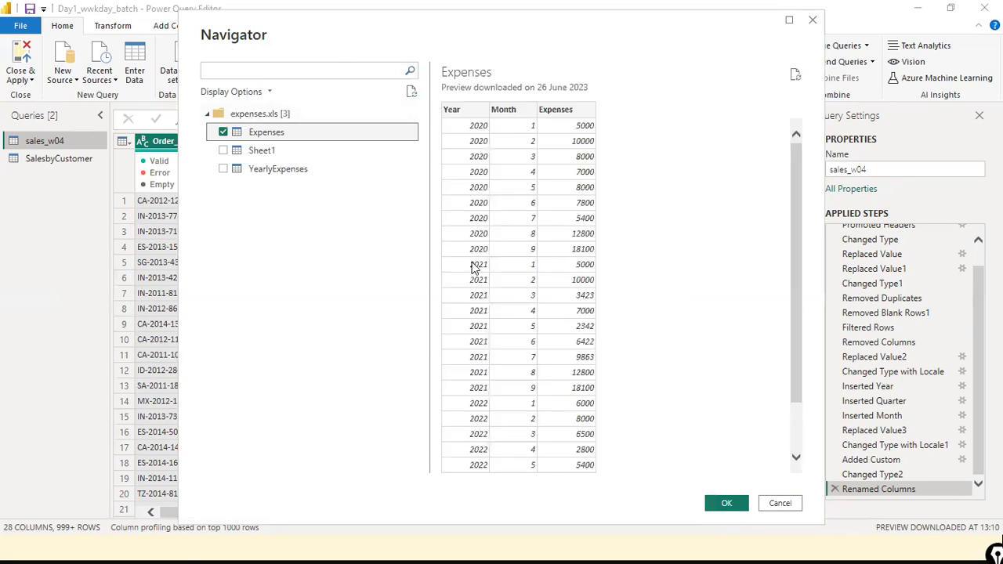
scroll(507, 323, "down", 2)
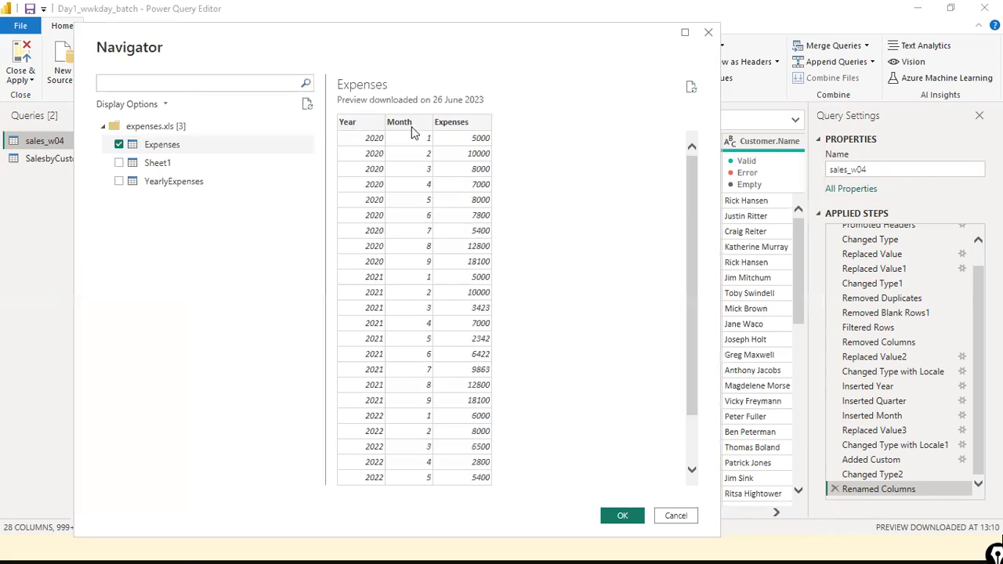
left_click(624, 517)
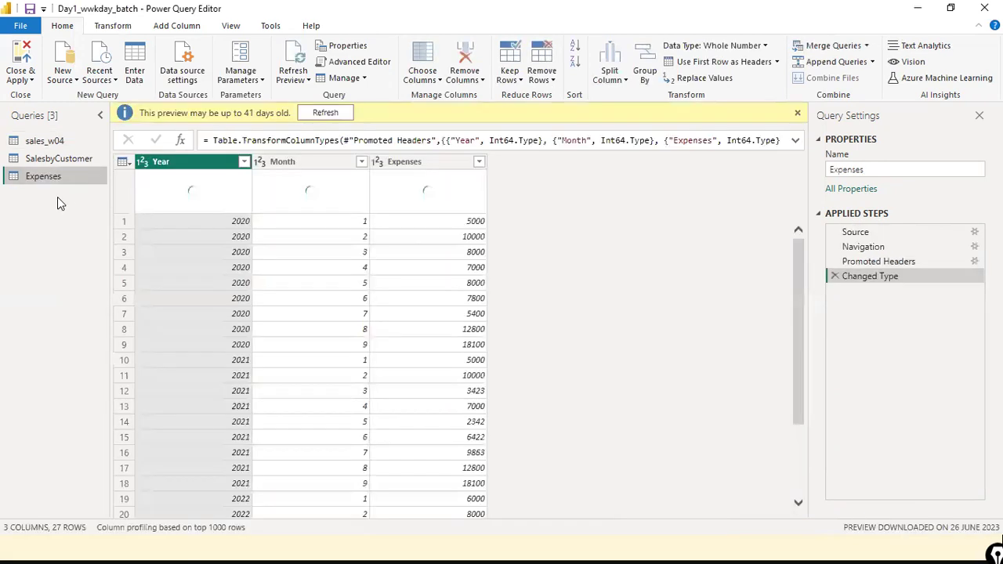
left_click(325, 112)
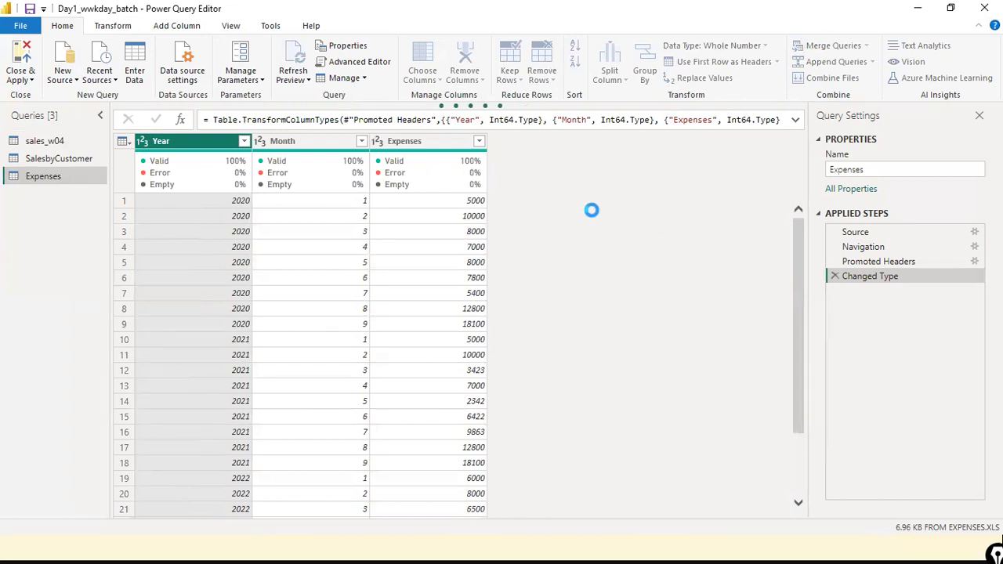
right_click(58, 179)
left_click(626, 227)
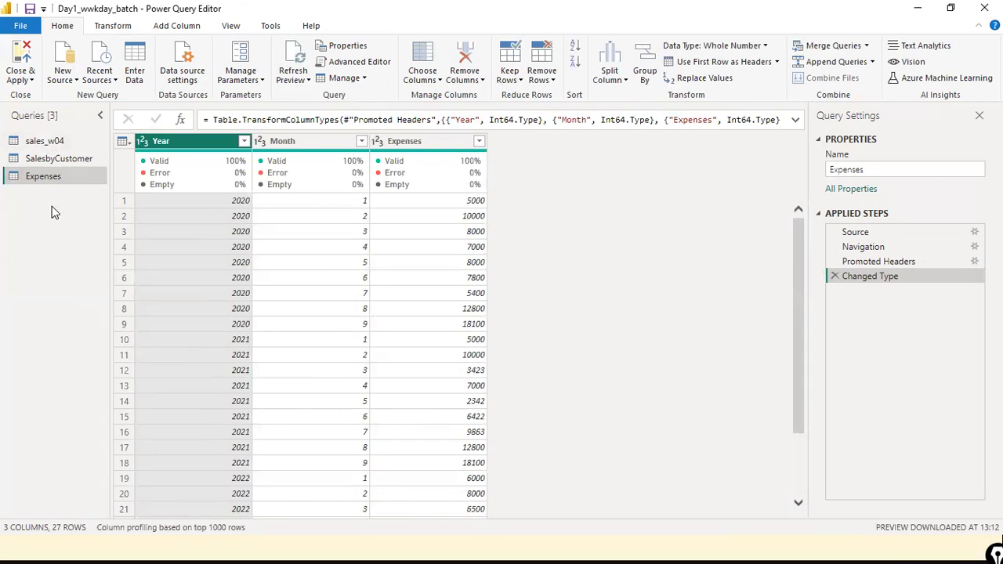
Switch to the Power BI Desktop report window to check which tables the model contains
key("alt+Tab")
left_click(548, 149)
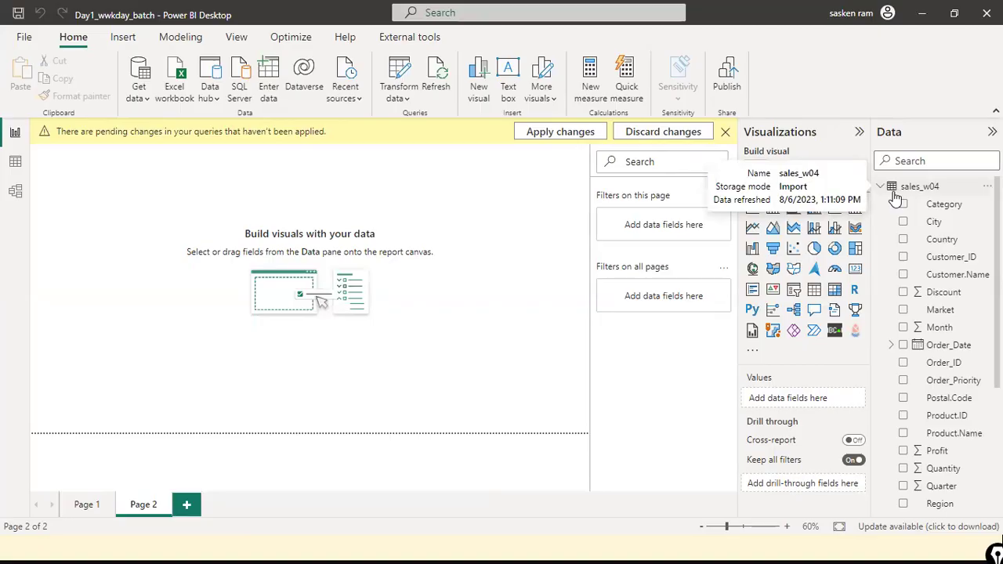
Switch back to the Power Query Editor and duplicate the Expenses query
key("alt+Tab")
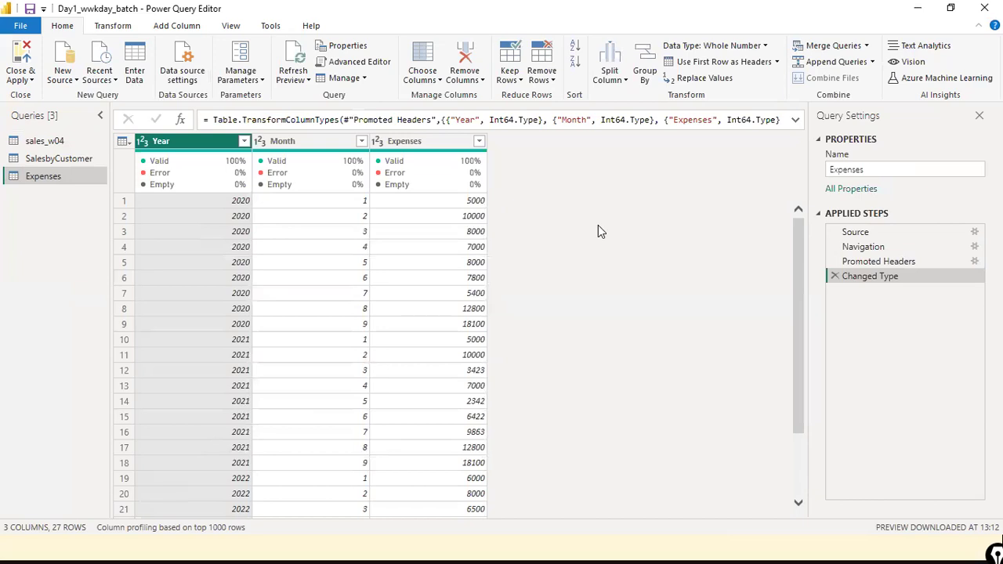
left_click(113, 26)
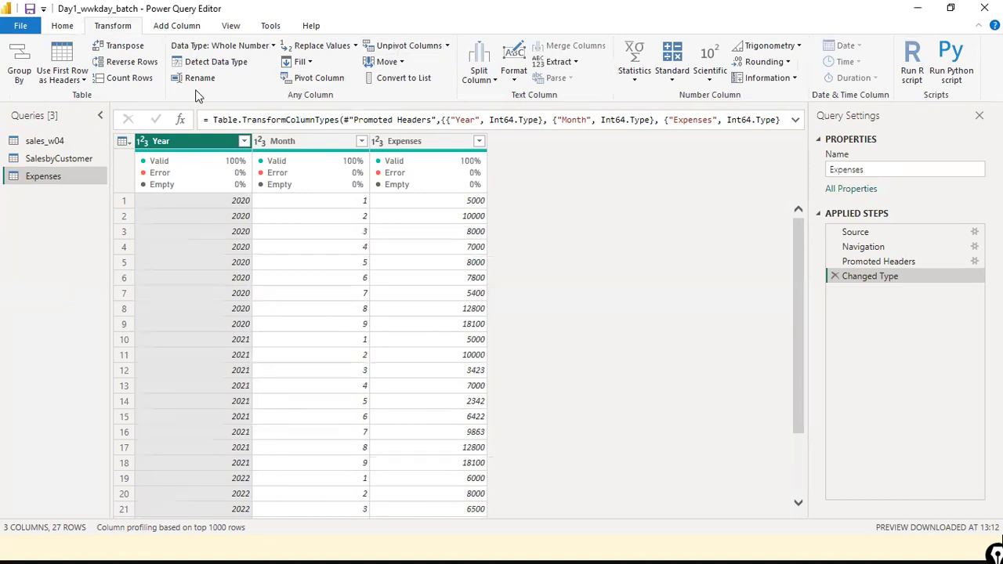
right_click(55, 183)
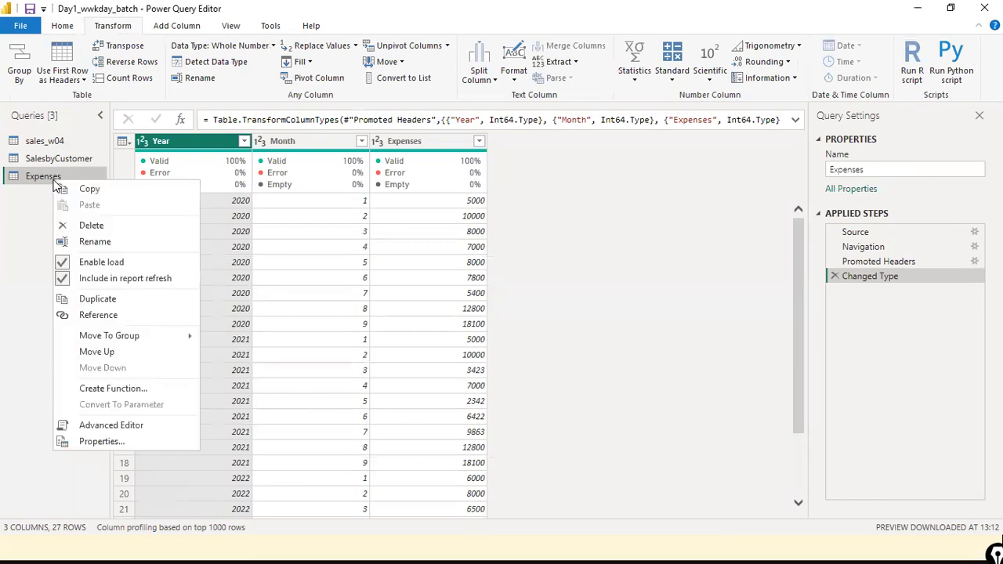
left_click(137, 299)
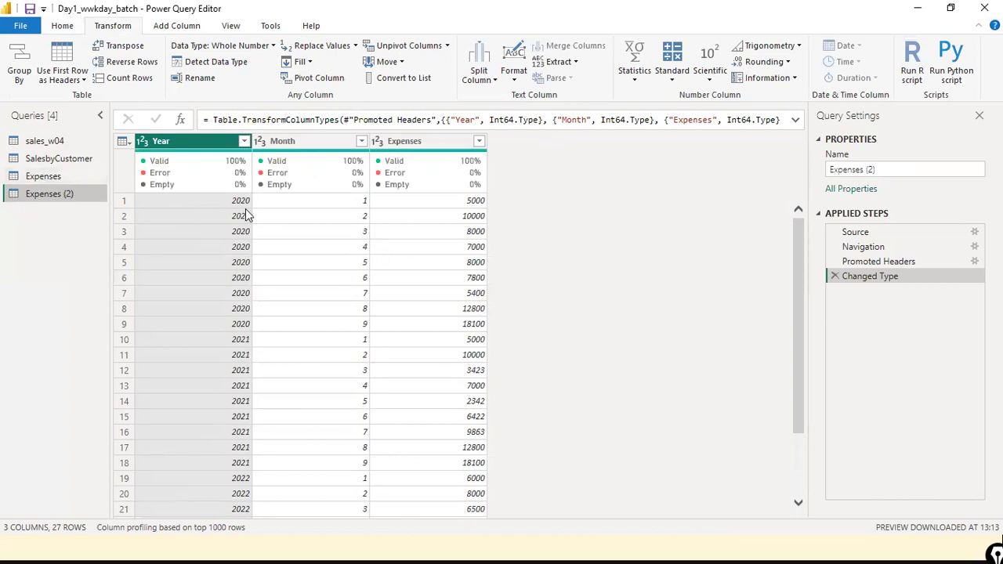
Compare the Expenses query with its duplicate and review the duplicate's Source and Changed Type steps
left_click(59, 179)
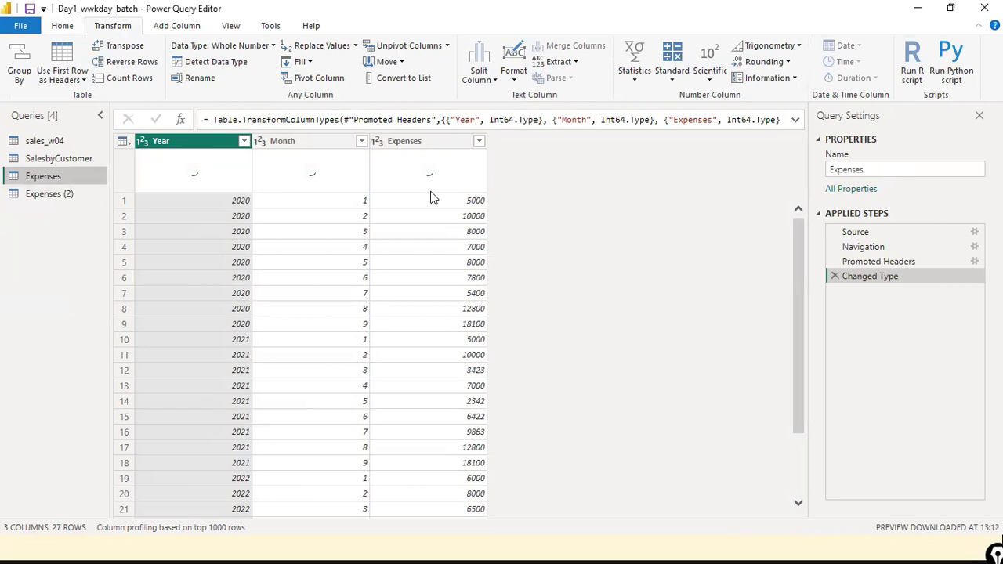
left_click(69, 195)
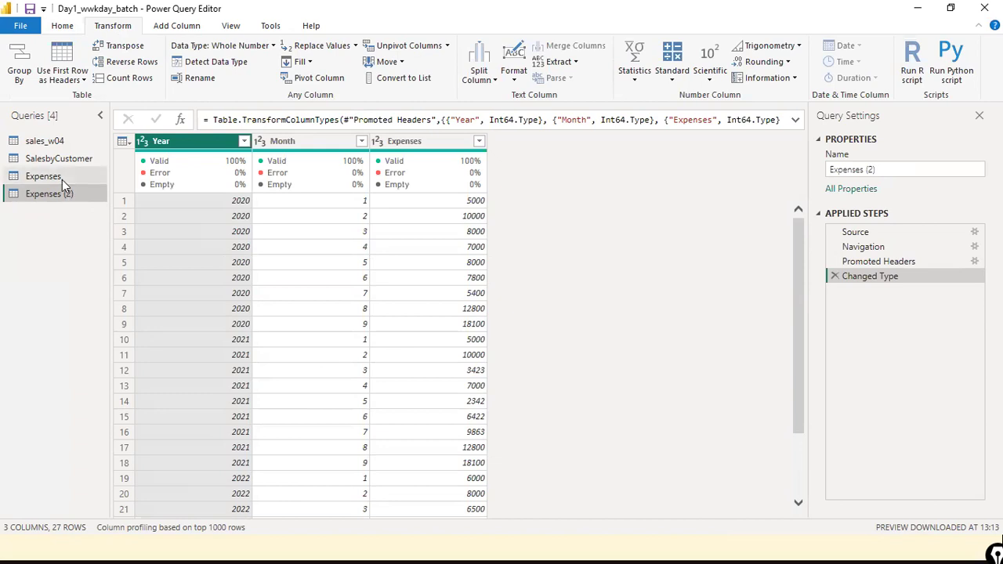
left_click(62, 179)
left_click(43, 196)
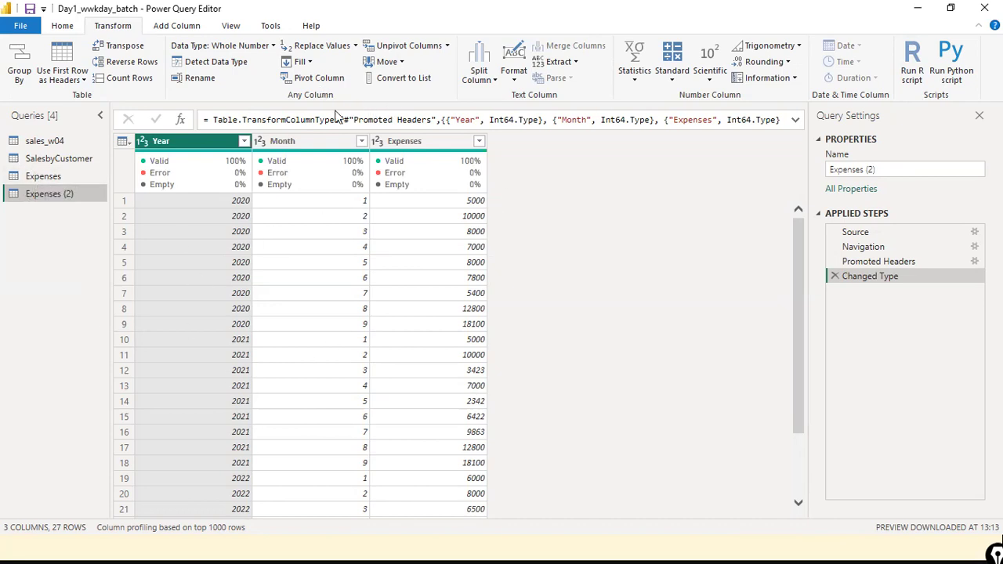
left_click(887, 233)
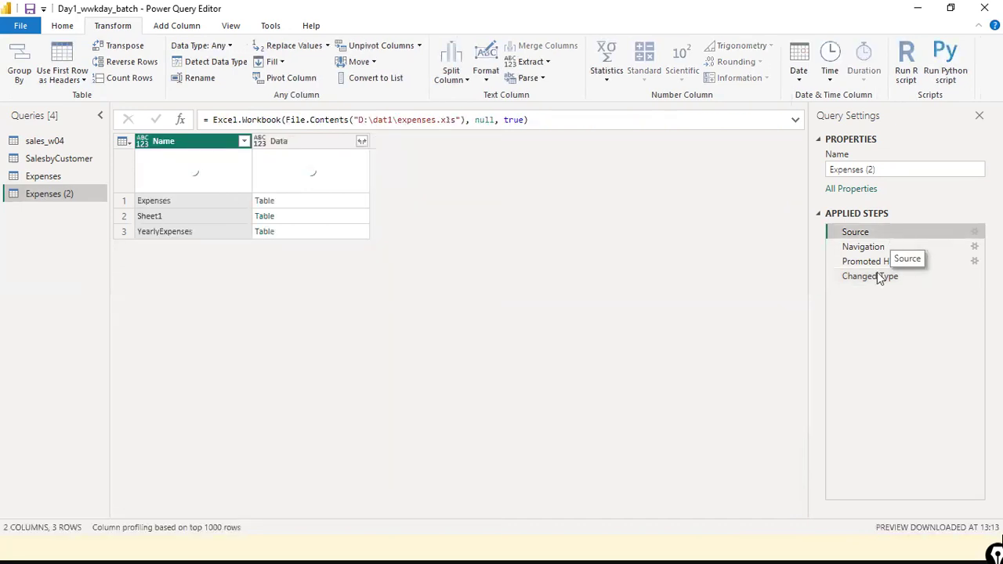
left_click(878, 277)
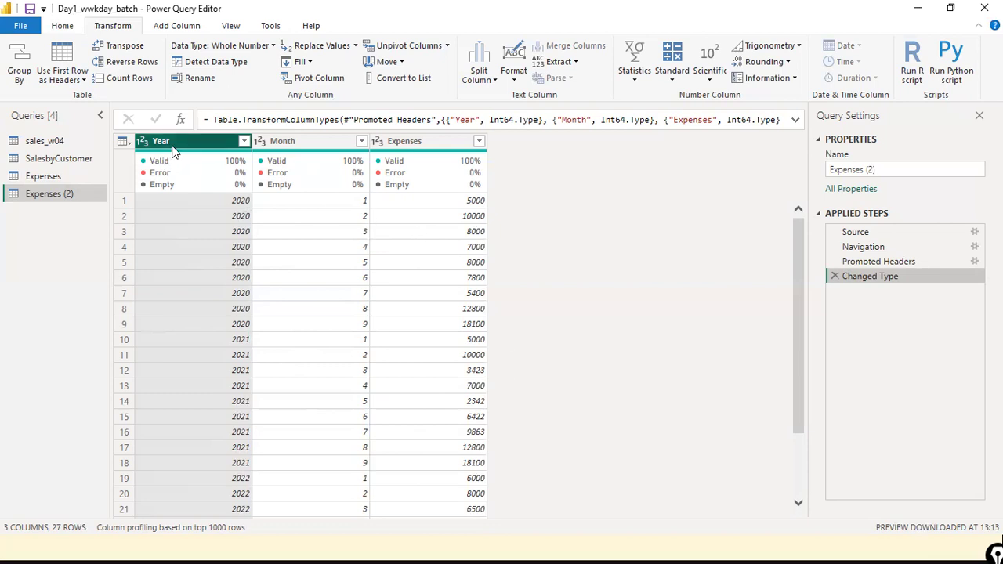
Pivot the Year column of the duplicated Expenses query, using Expenses as the values column aggregated by Sum
left_click(325, 79)
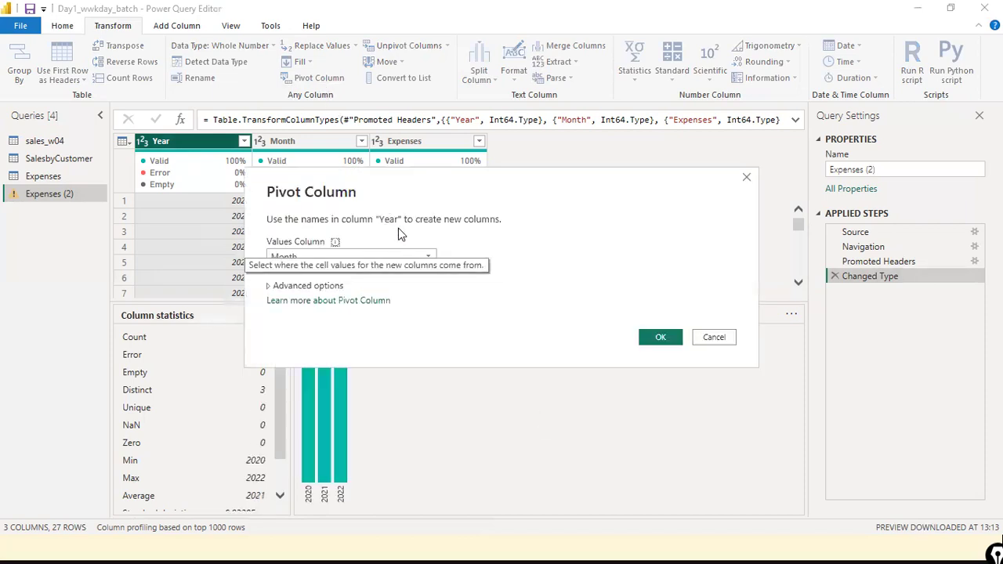
left_click(429, 257)
left_click(347, 289)
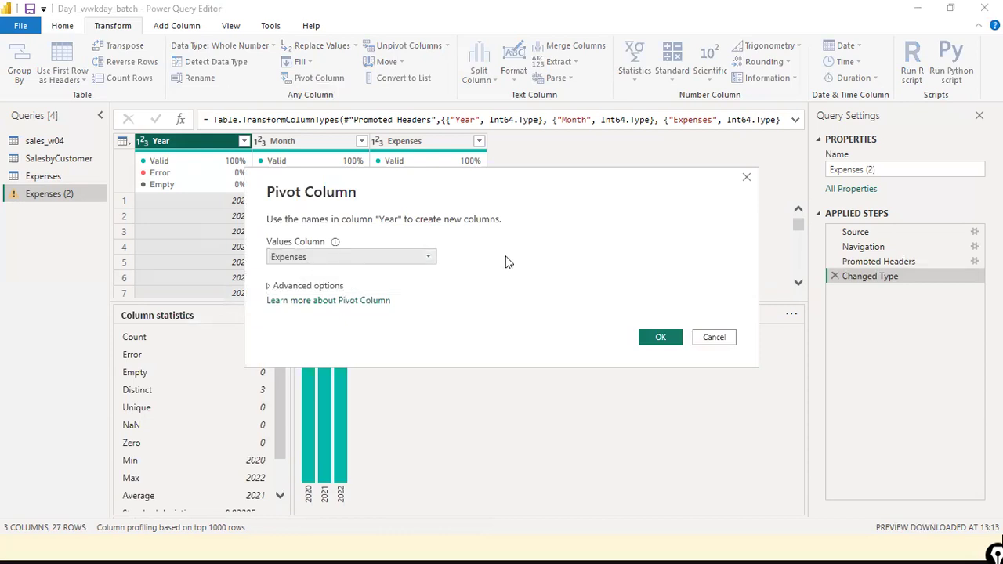
left_click(338, 289)
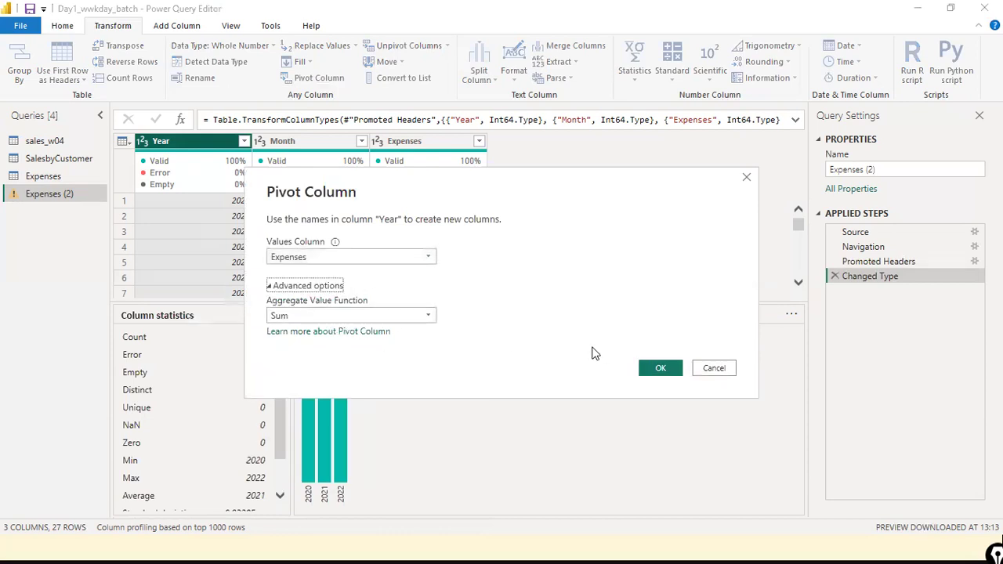
left_click(431, 321)
left_click(420, 323)
left_click(652, 366)
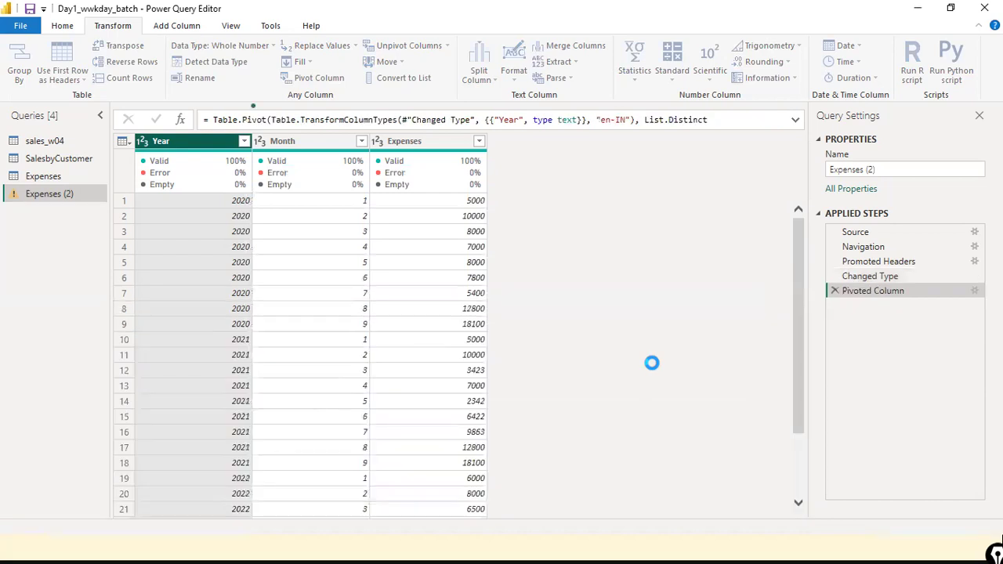
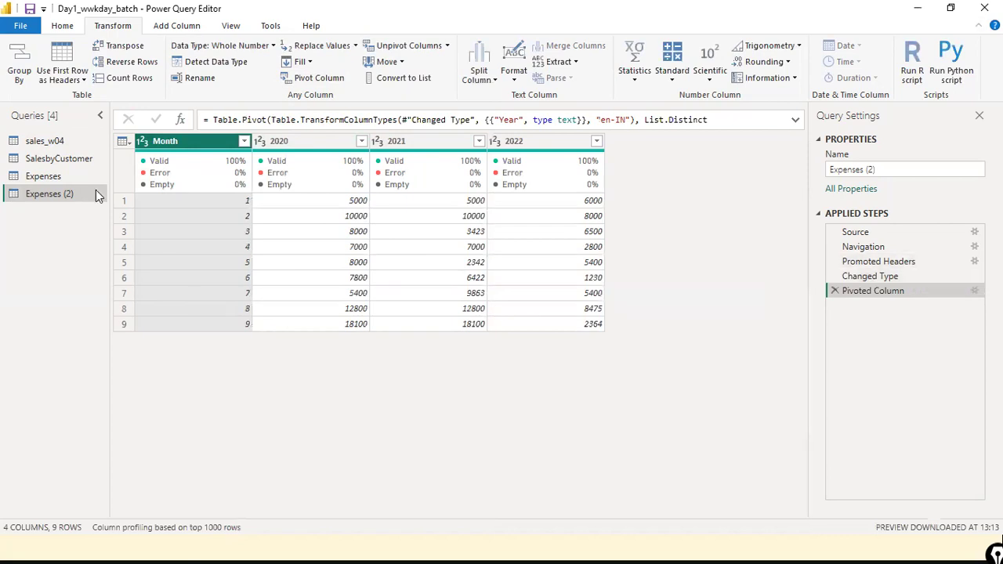
right_click(53, 196)
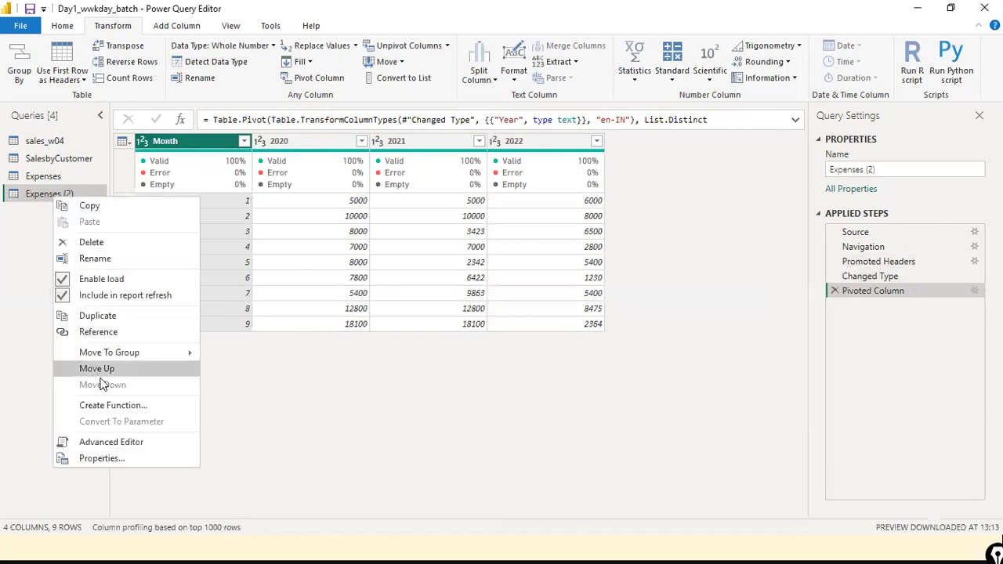
left_click(123, 334)
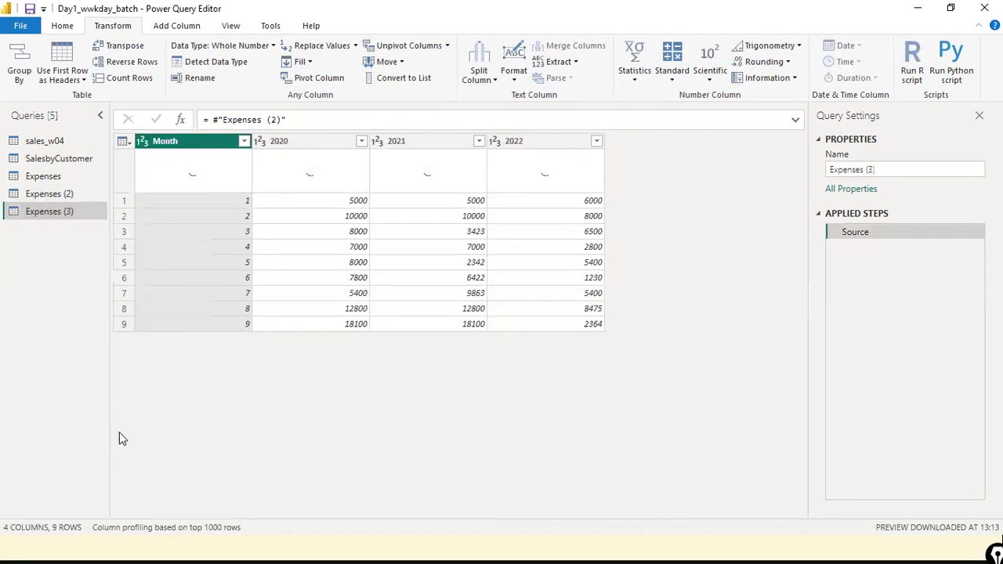
right_click(52, 212)
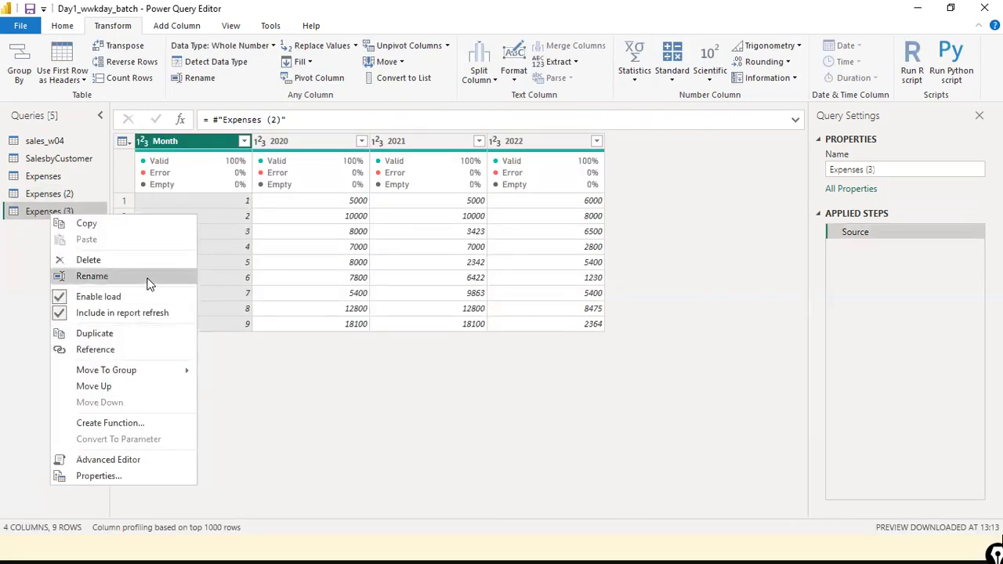
left_click(150, 262)
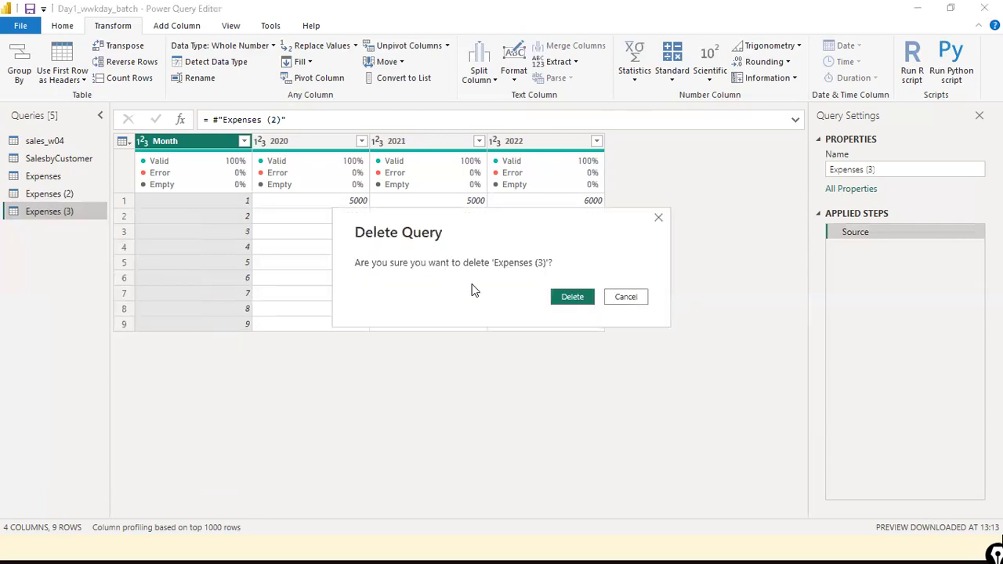
left_click(561, 296)
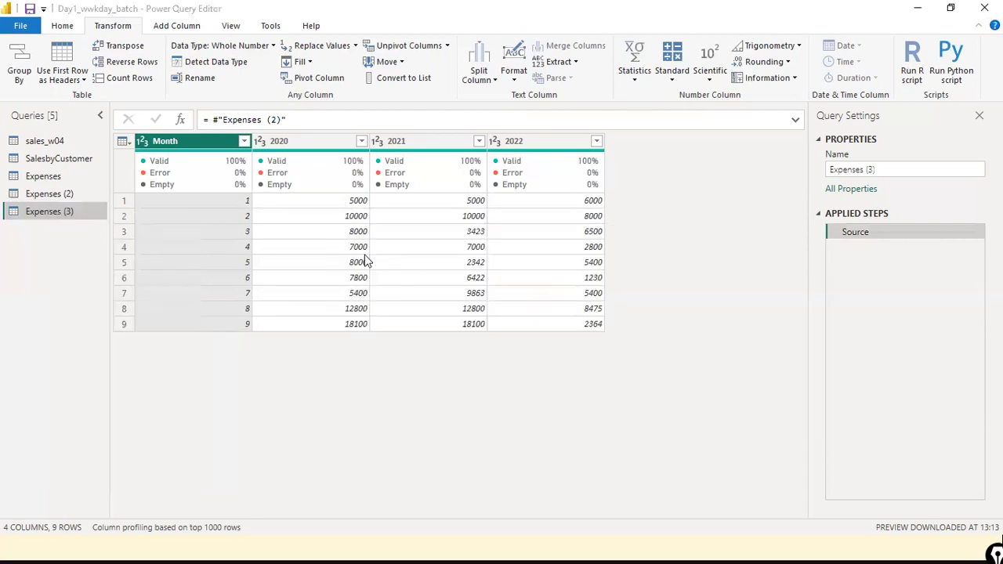
Rename the pivoted duplicate query as Pivot_Expenses
right_click(48, 194)
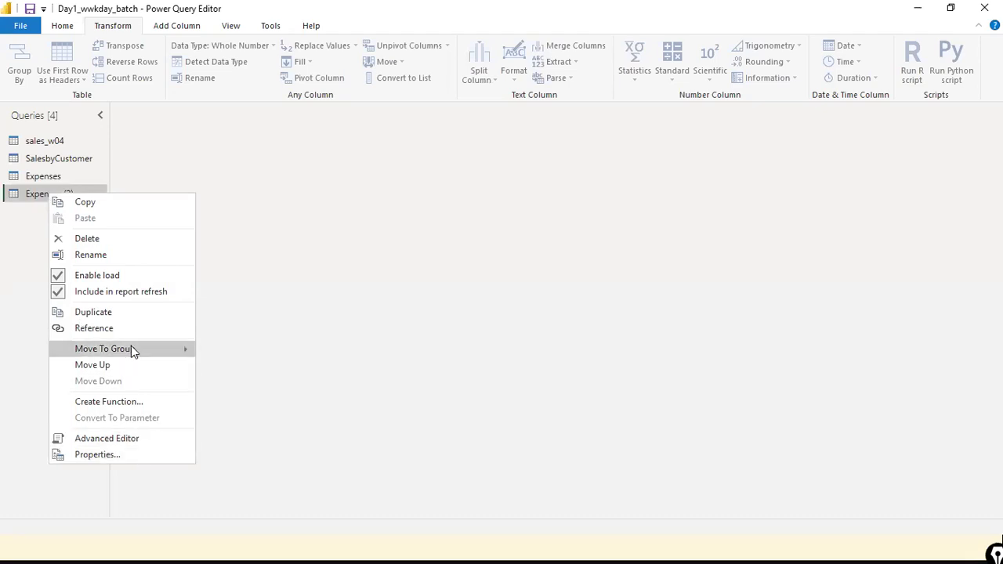
left_click(130, 255)
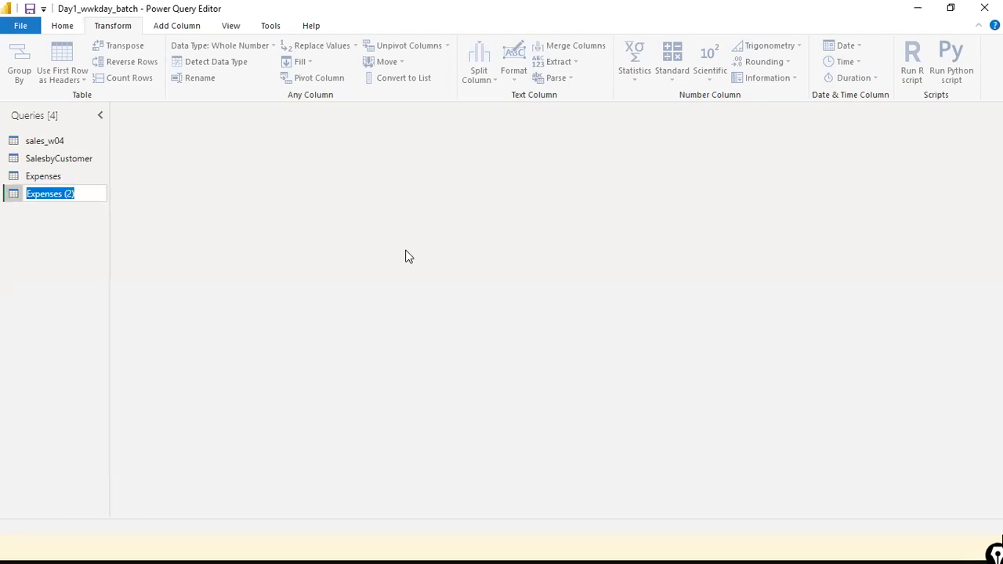
key("Home")
type("Pivot")
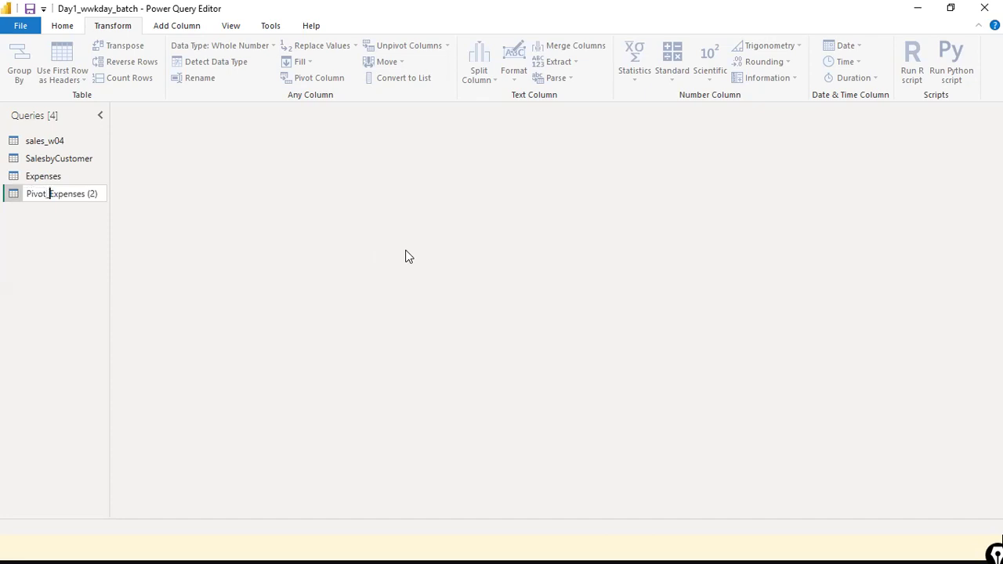
key("Return")
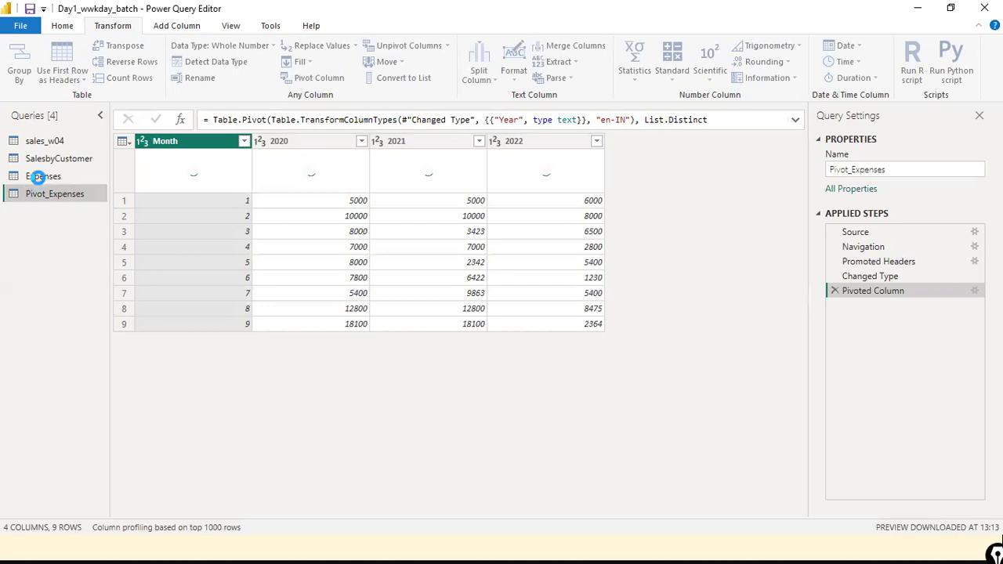
Create a new query as a reference to the original Expenses query
left_click(45, 176)
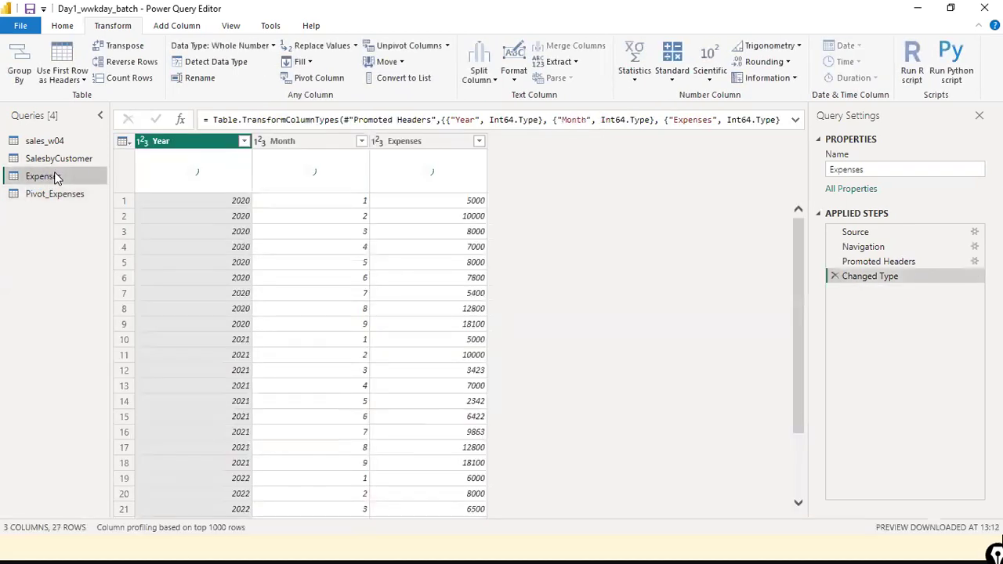
right_click(55, 179)
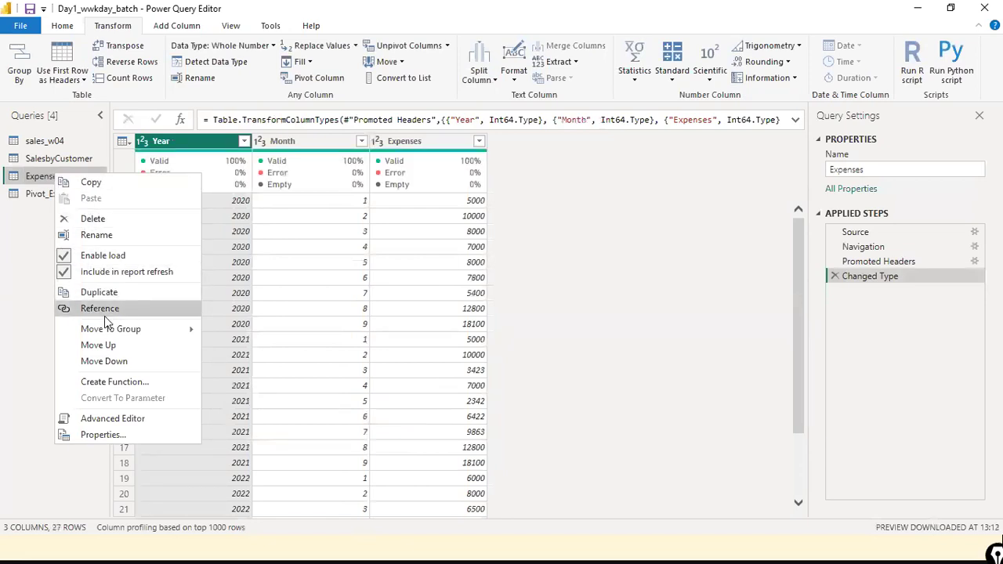
left_click(153, 309)
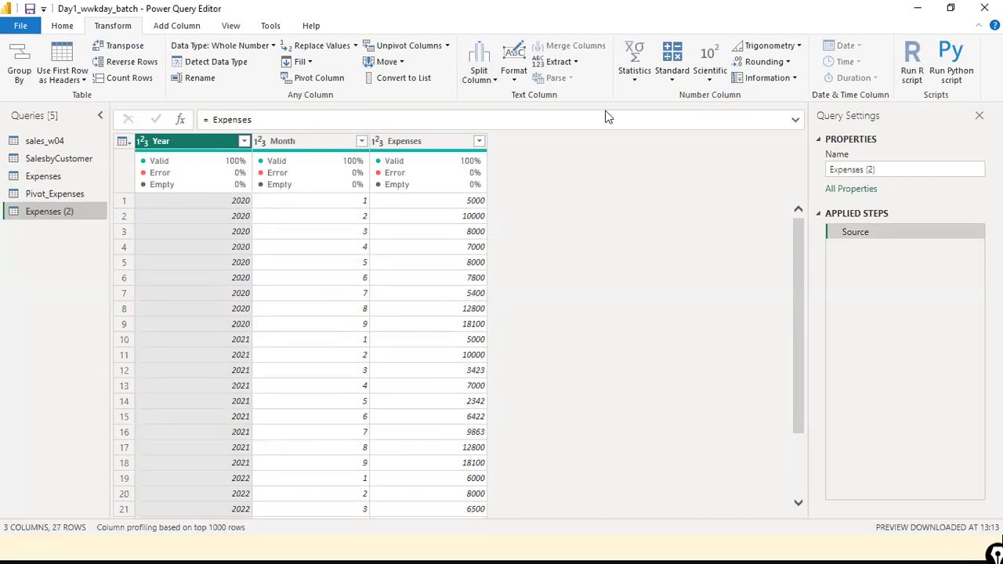
right_click(62, 223)
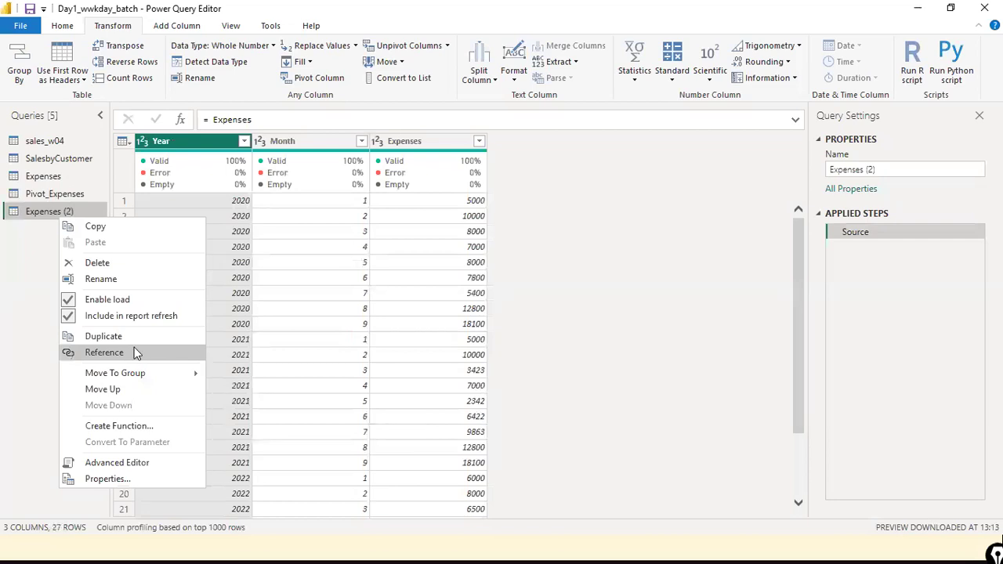
left_click(692, 228)
left_click(317, 79)
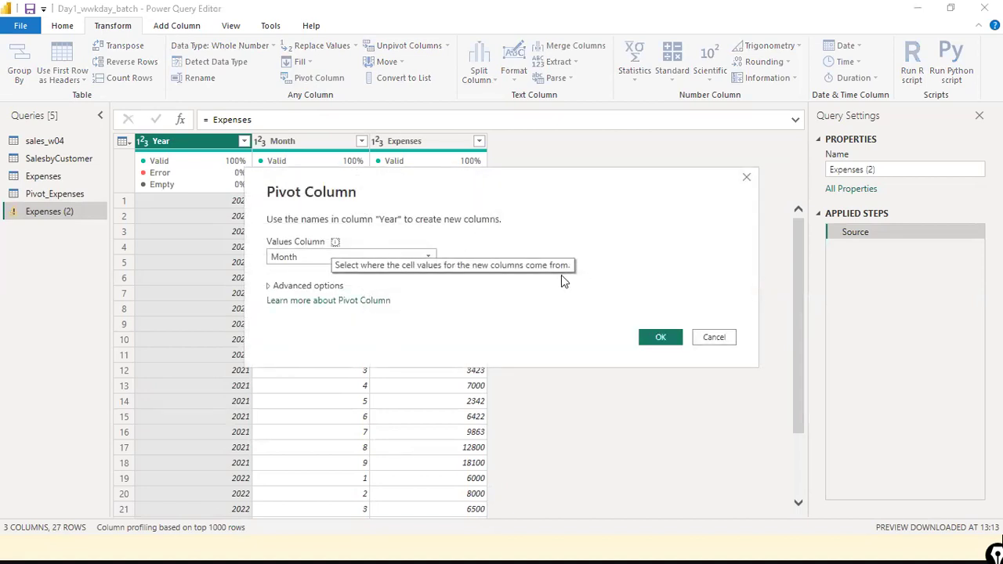
left_click(704, 342)
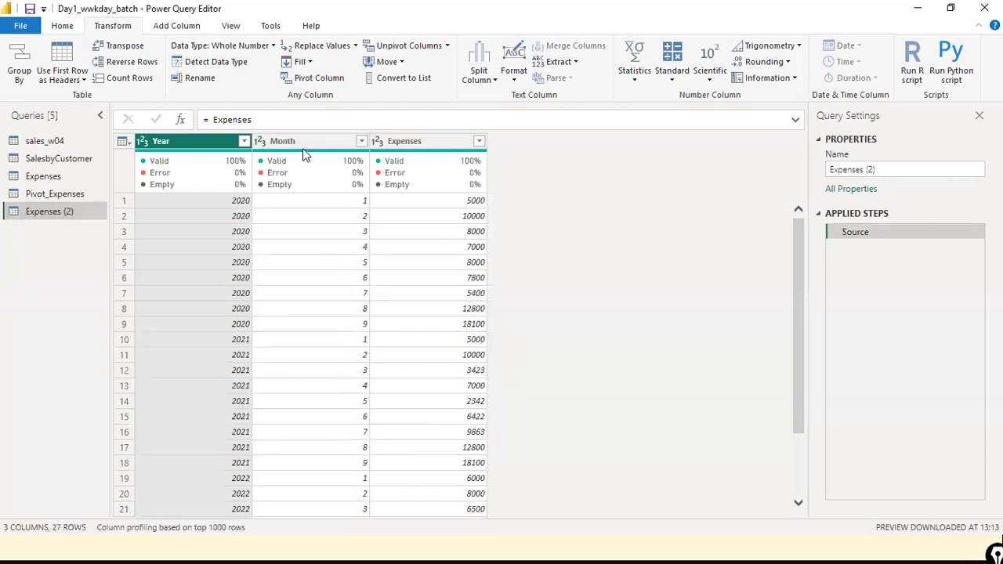
Pivot the Month column of the referenced Expenses query with Expenses as the values column, and compare the result with the Pivot_Expenses query
left_click(329, 141)
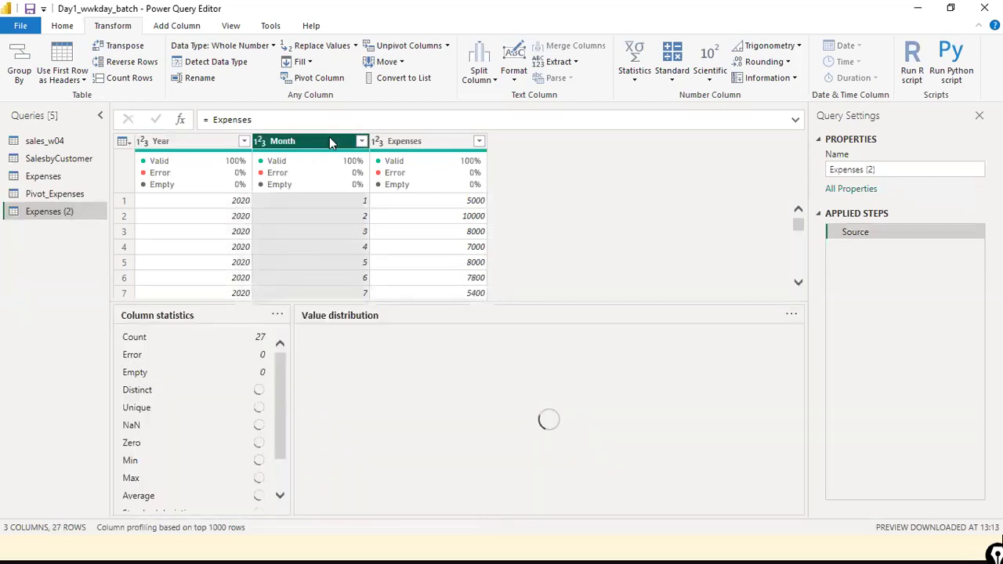
left_click(319, 78)
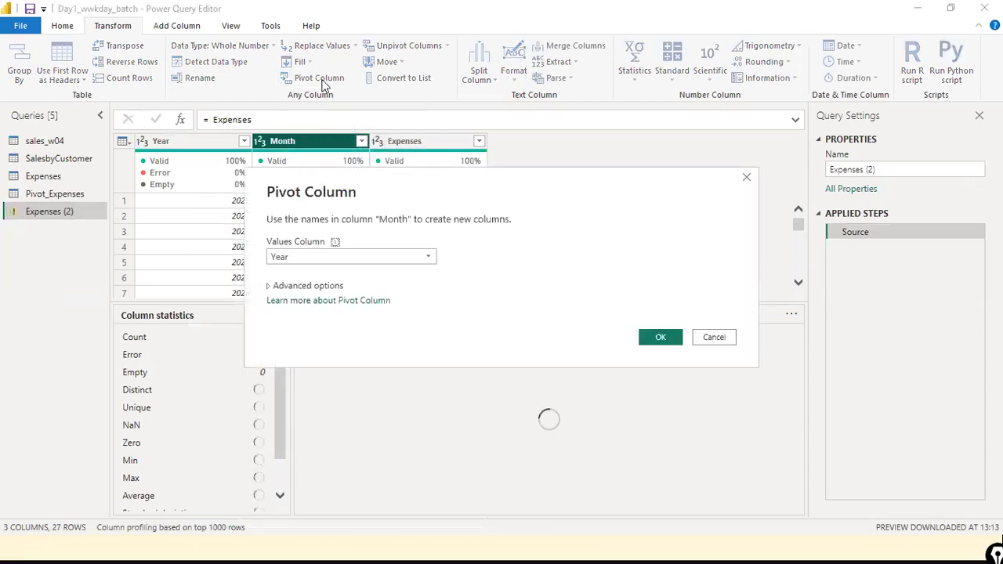
left_click(417, 259)
left_click(325, 286)
left_click_drag(420, 202, 472, 301)
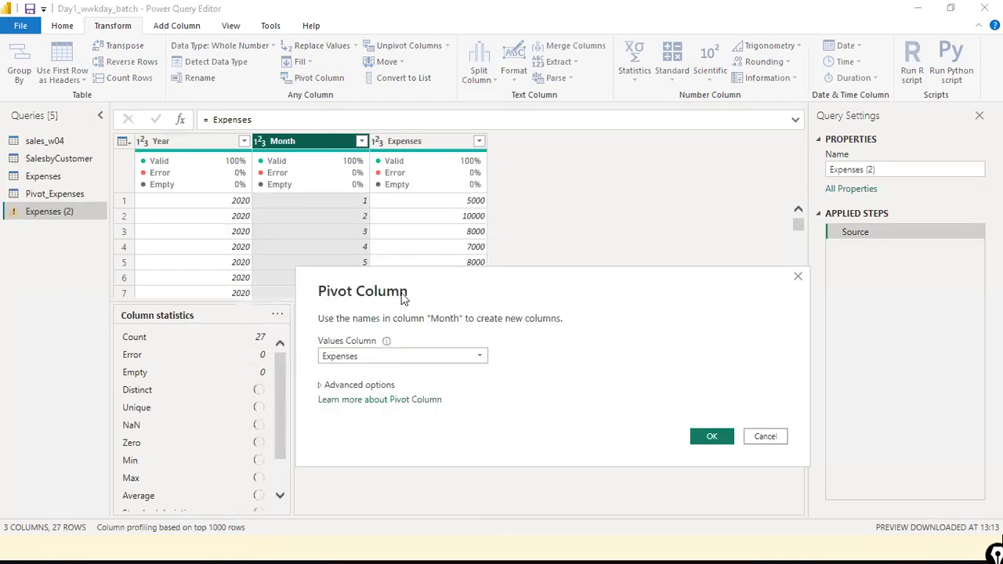
left_click(700, 436)
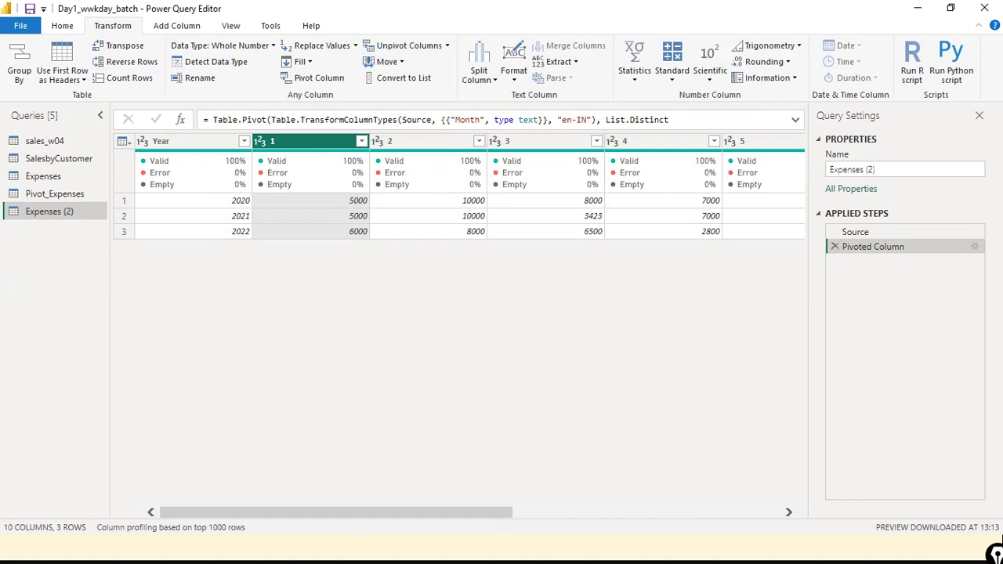
left_click_drag(463, 511, 807, 511)
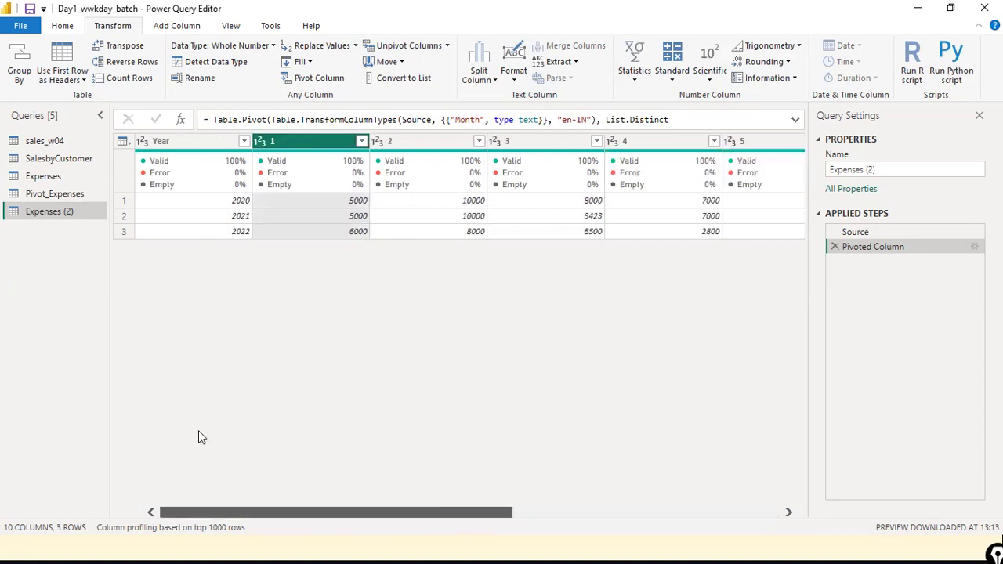
left_click(56, 193)
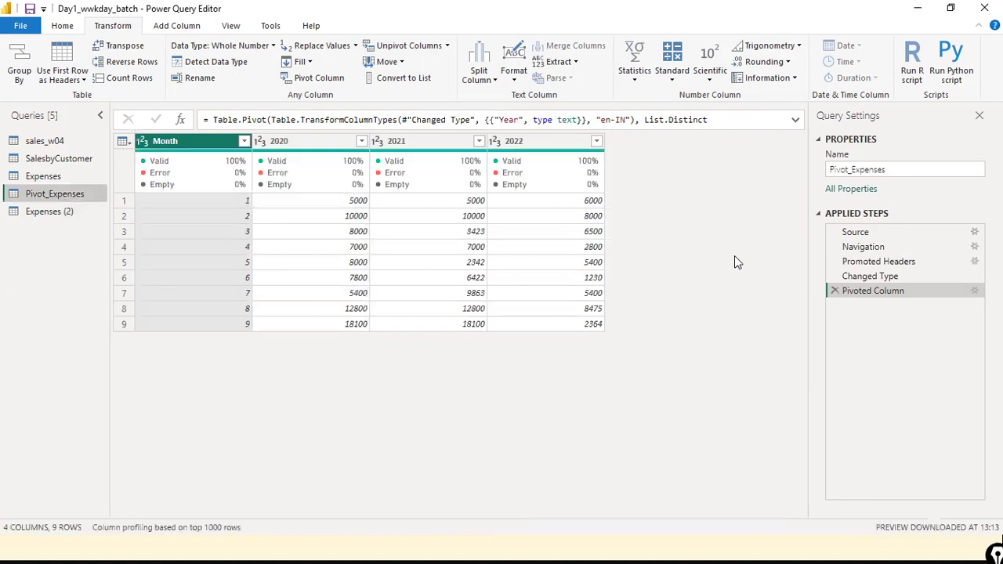
Rename the month-pivoted Expenses (2) query as Pivot_Monthly_Expenses
left_click(28, 219)
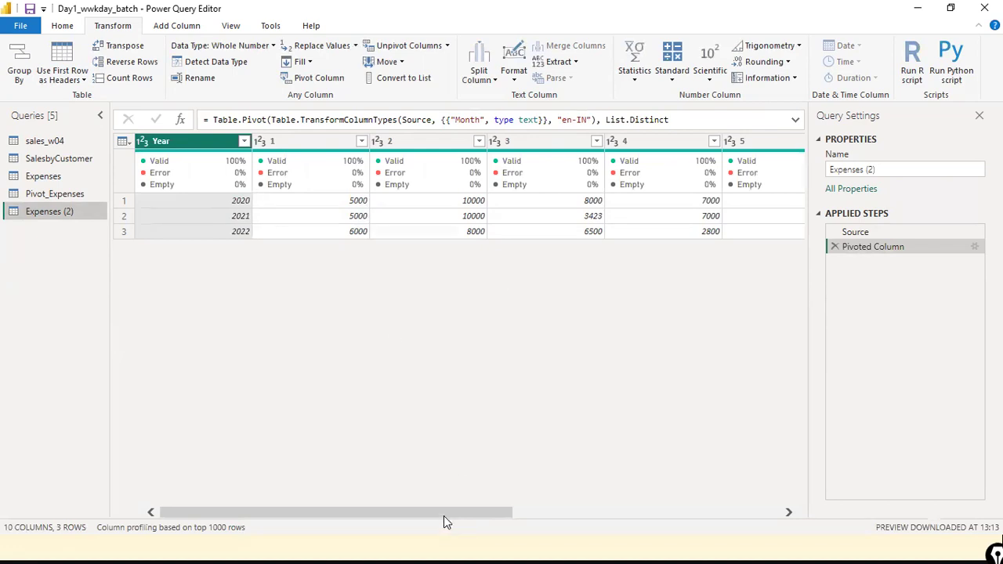
left_click_drag(496, 512, 862, 525)
scroll(192, 436, "left", 5)
right_click(40, 213)
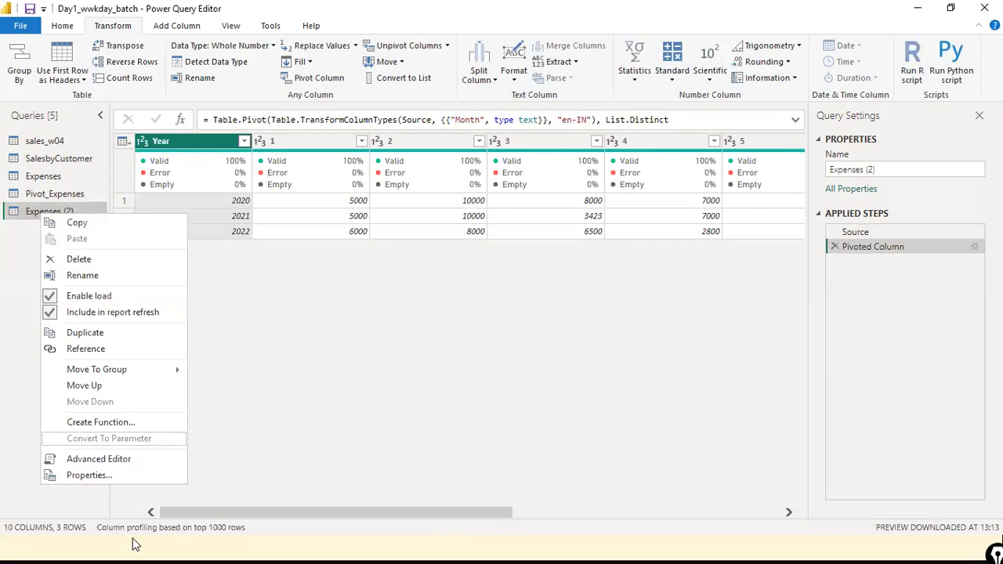
left_click(119, 281)
key("Home")
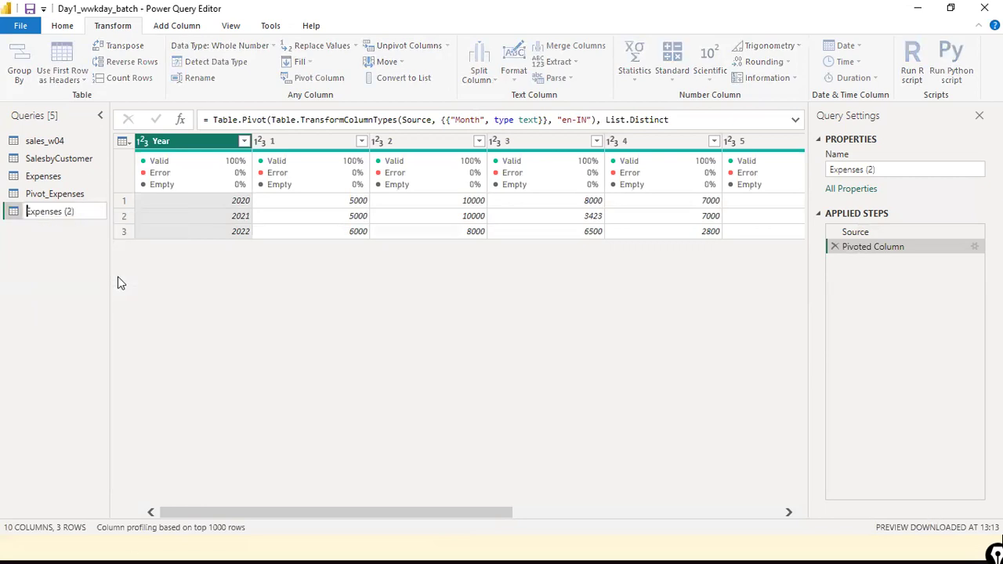
type("P")
type("io")
type("v")
type("o")
type("t-")
type("Mont")
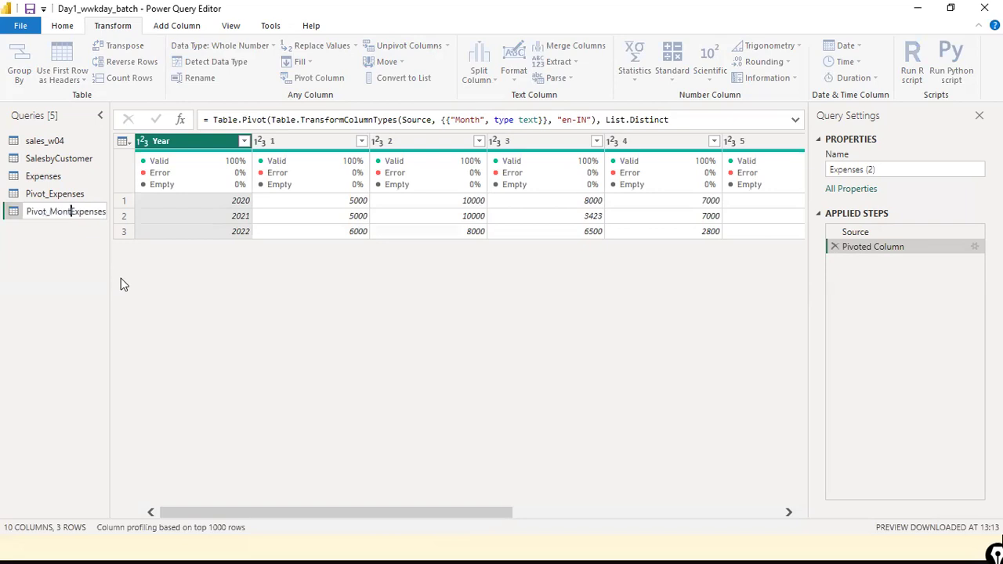
type("hly_")
key("End")
key("BackSpace")
key("BackSpace")
key("BackSpace")
key("BackSpace")
type("e")
key("Return")
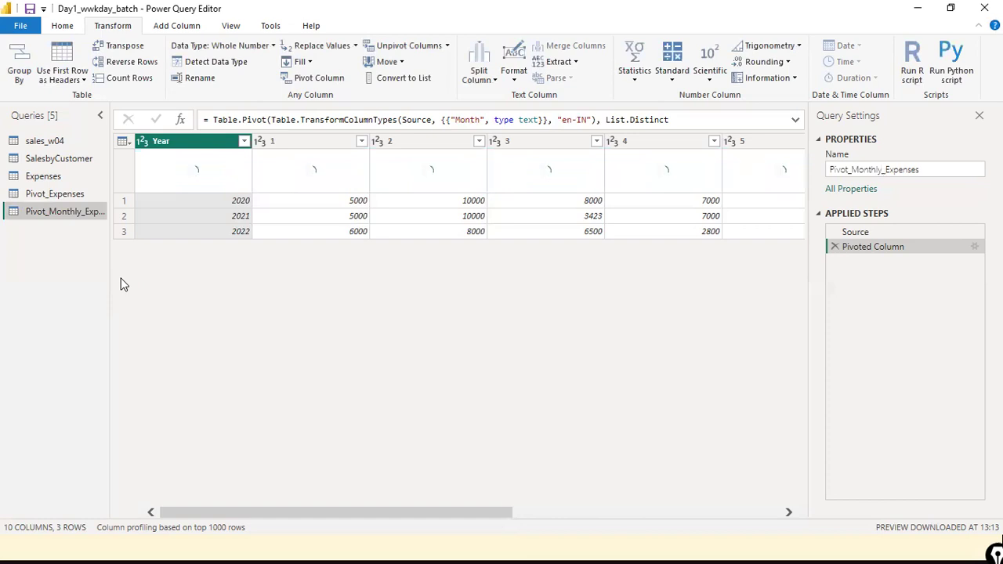
left_click(45, 178)
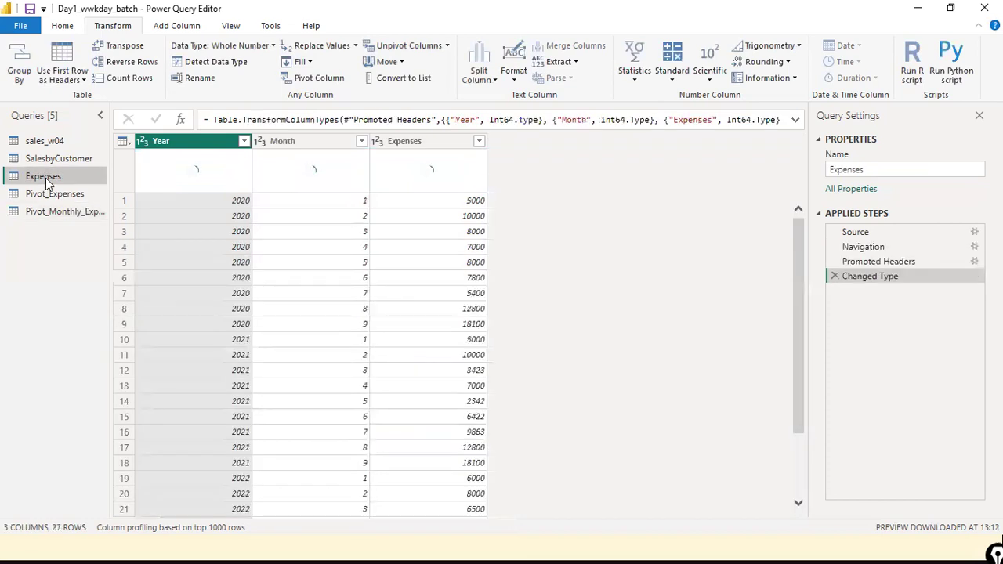
right_click(45, 180)
key("Escape")
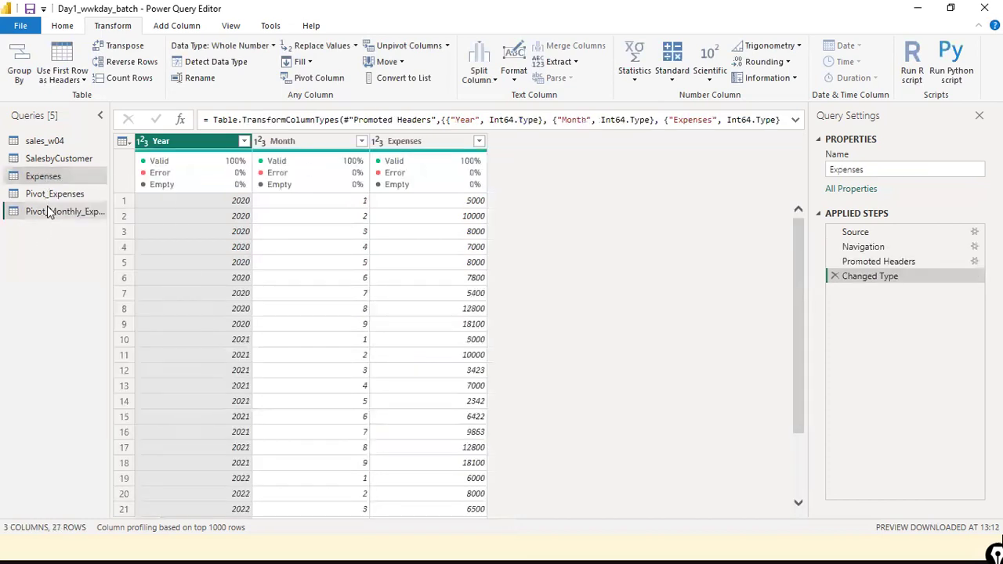
Create a new query as a reference to the Pivot_Monthly_Expenses query
left_click(55, 213)
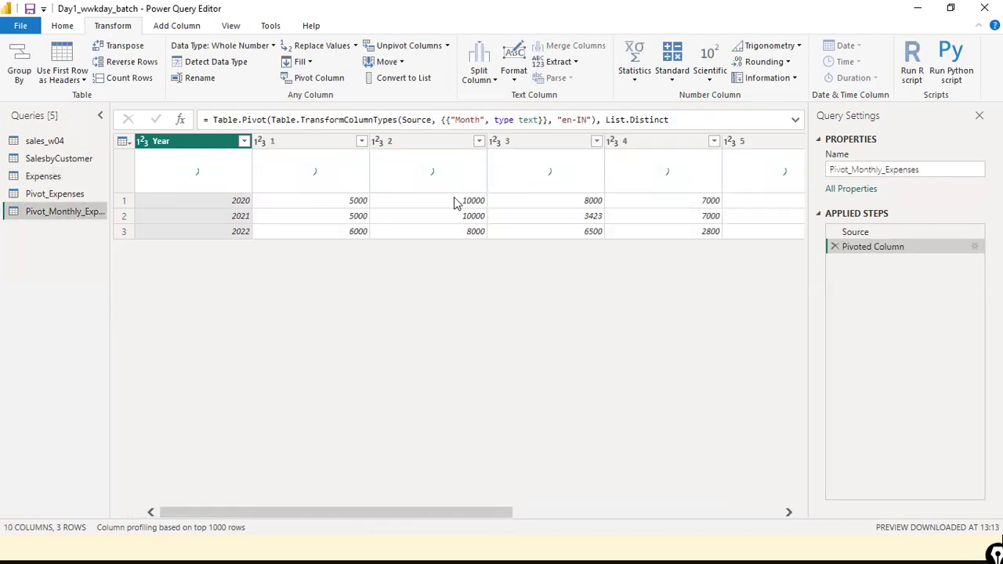
right_click(47, 215)
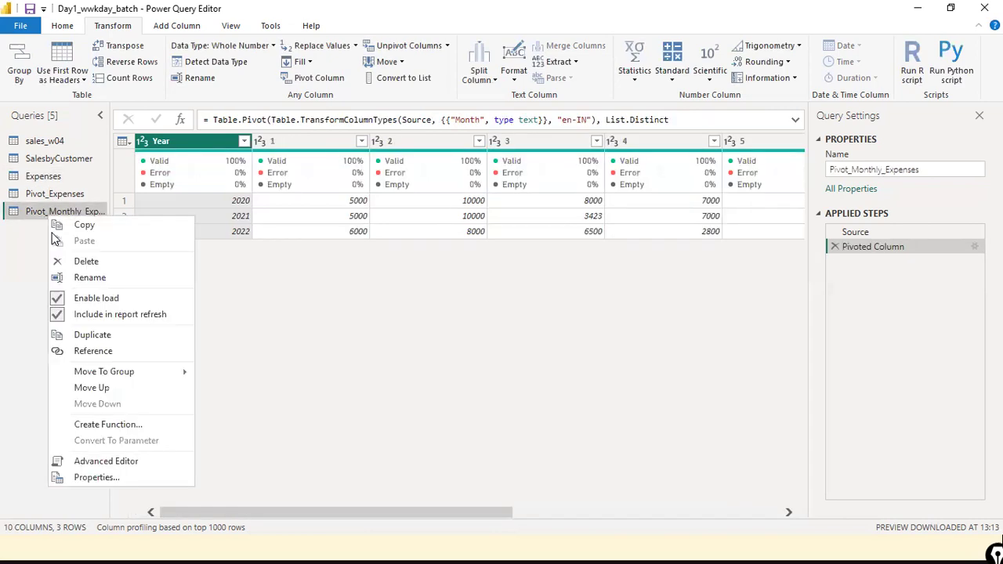
left_click(94, 351)
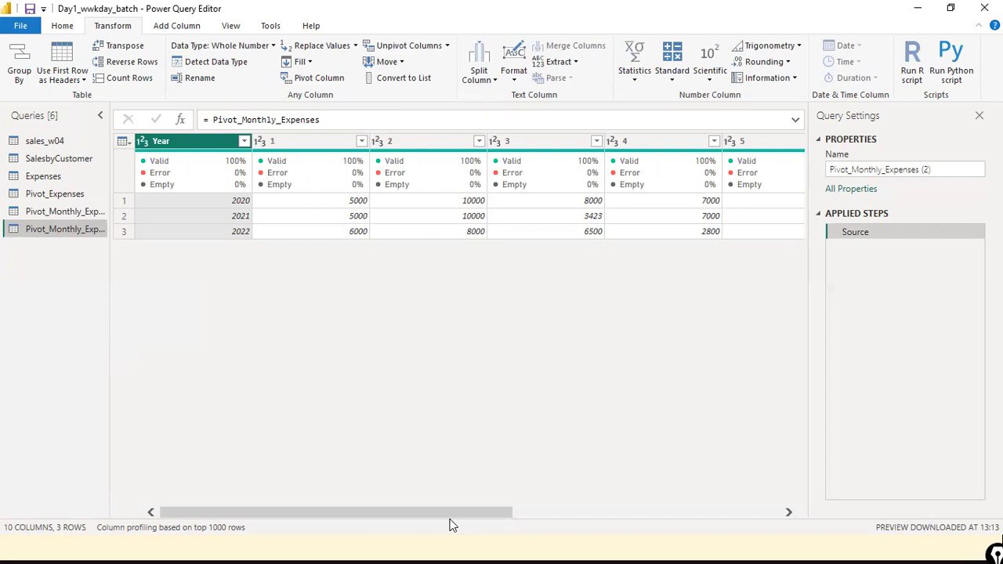
Unpivot month columns 1 through 9 of the new referenced query, leaving Year out of the selection
left_click_drag(458, 516, 595, 516)
scroll(465, 459, "right", 3)
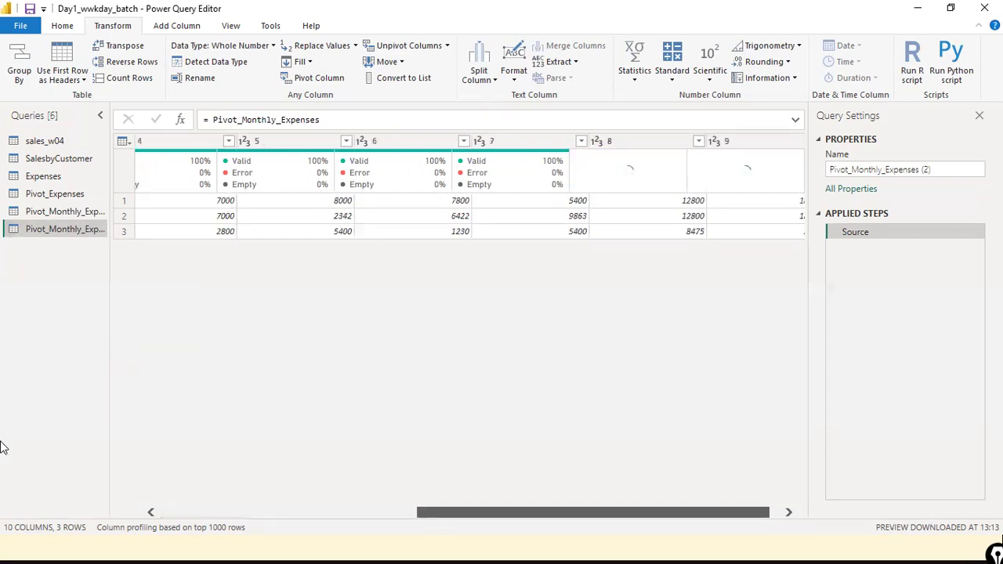
scroll(238, 460, "right", 2)
key("Home")
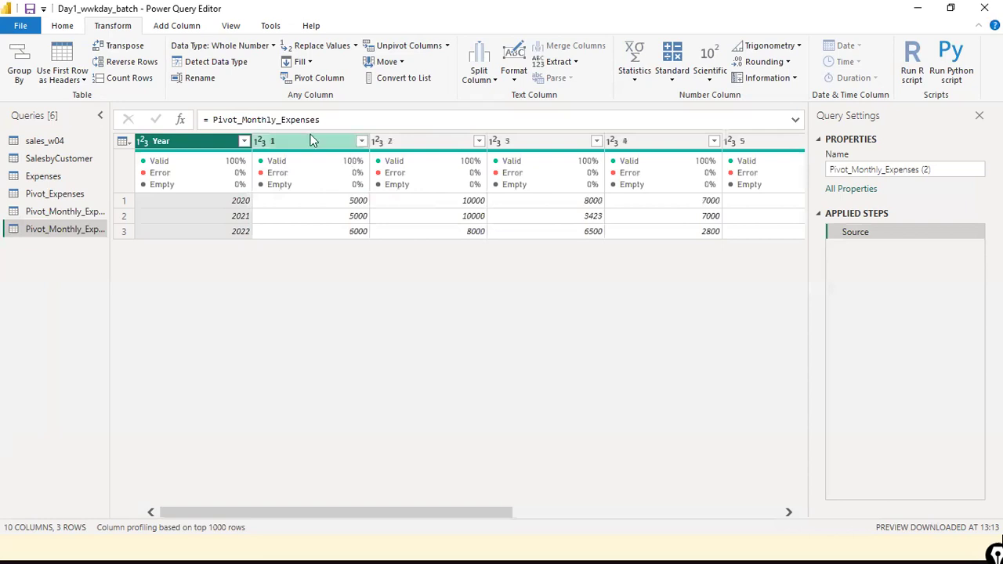
key("Right")
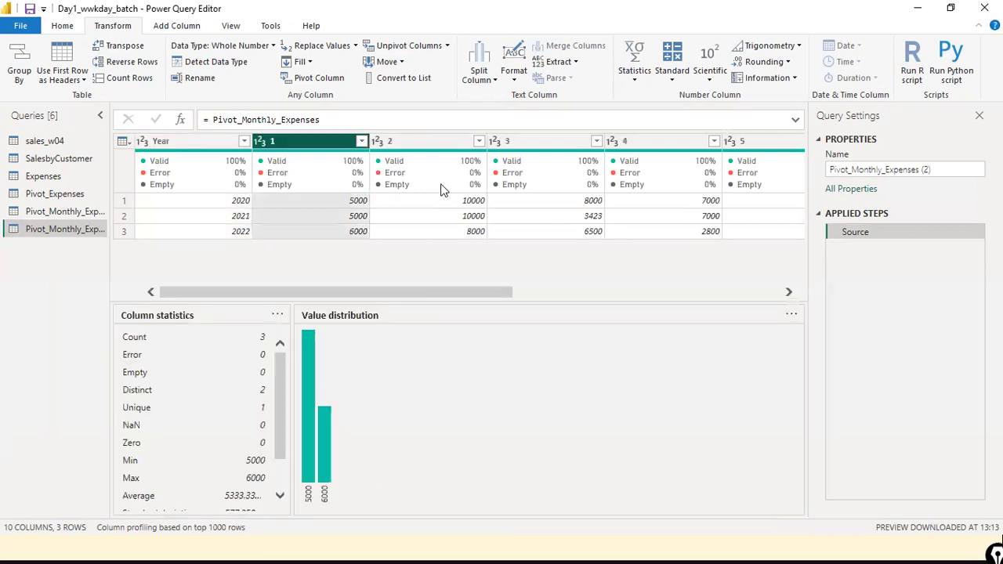
key("shift+Right")
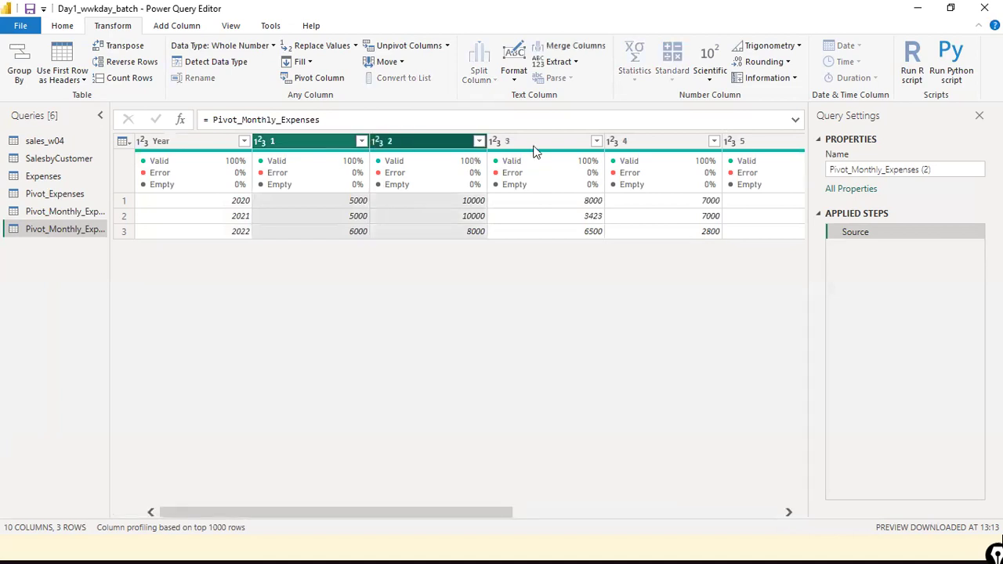
key("shift+Right")
left_click_drag(369, 512, 465, 517)
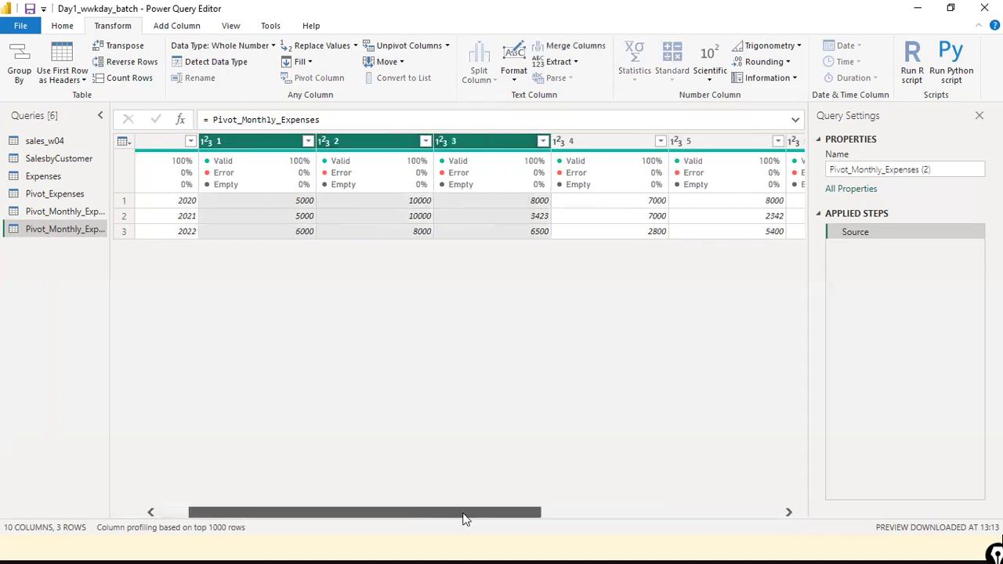
scroll(442, 357, "right", 2)
mouse_move(479, 167)
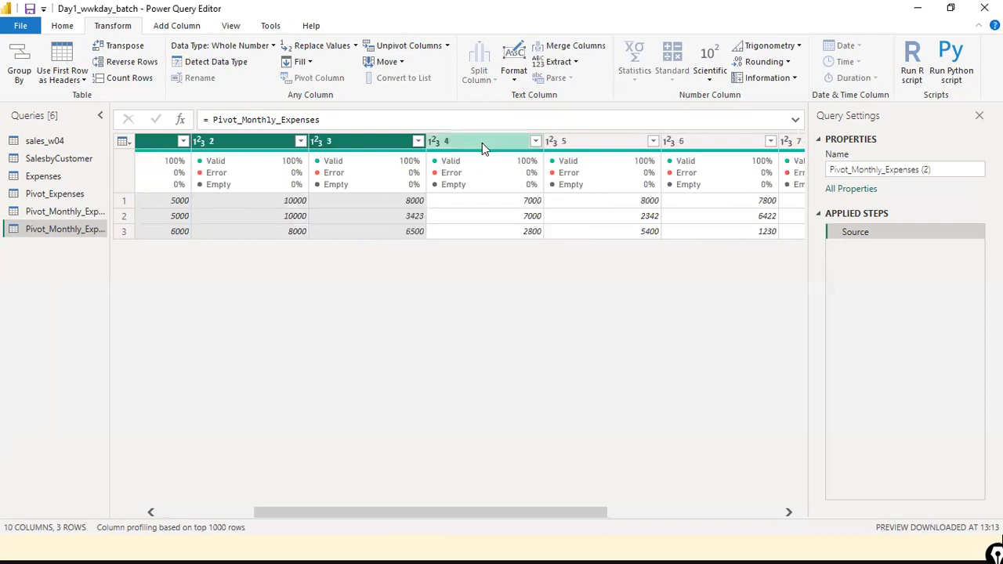
key("shift+Right")
left_click(694, 149, "shift")
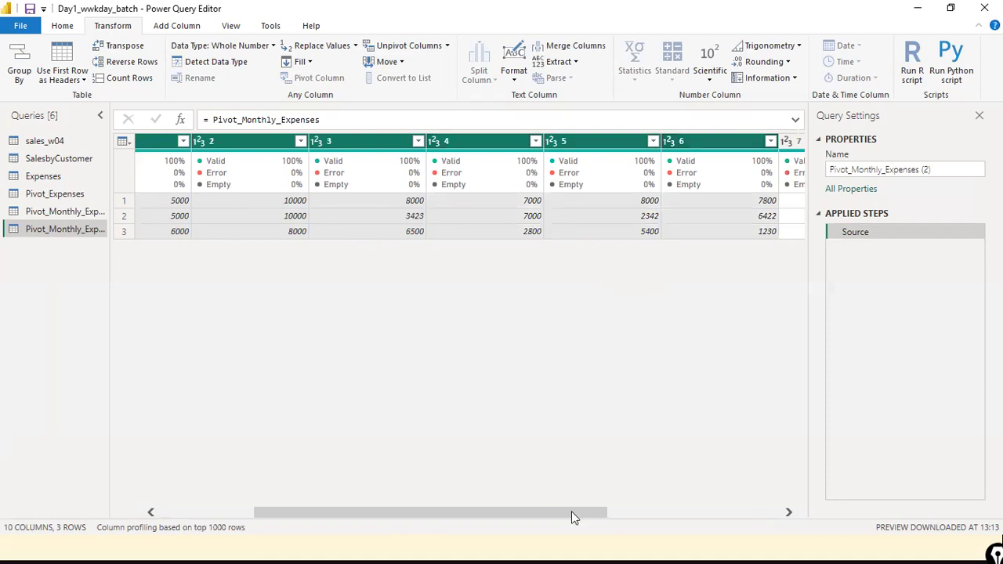
left_click(789, 513)
left_click(480, 137, "shift")
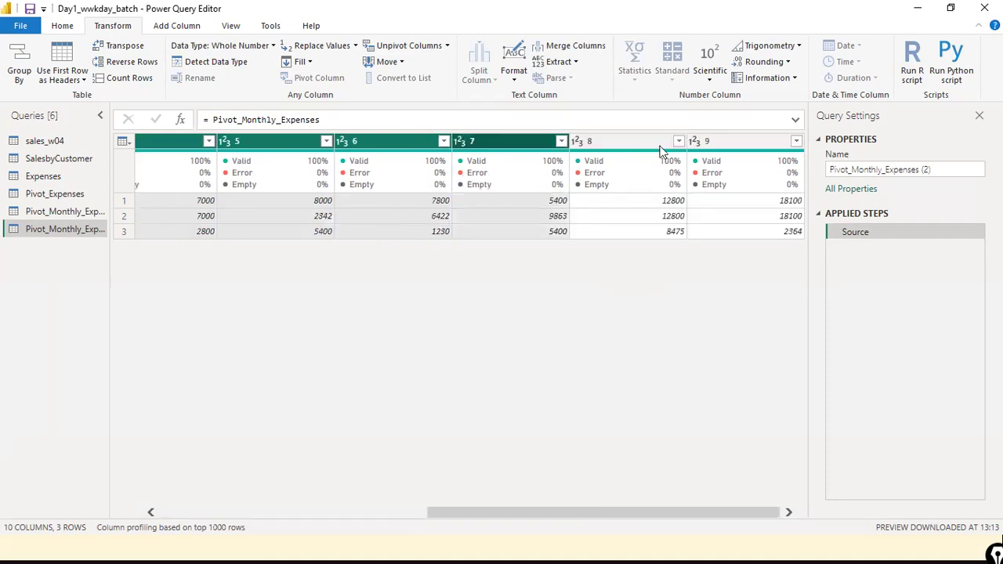
left_click(652, 148, "shift")
left_click(722, 149, "shift")
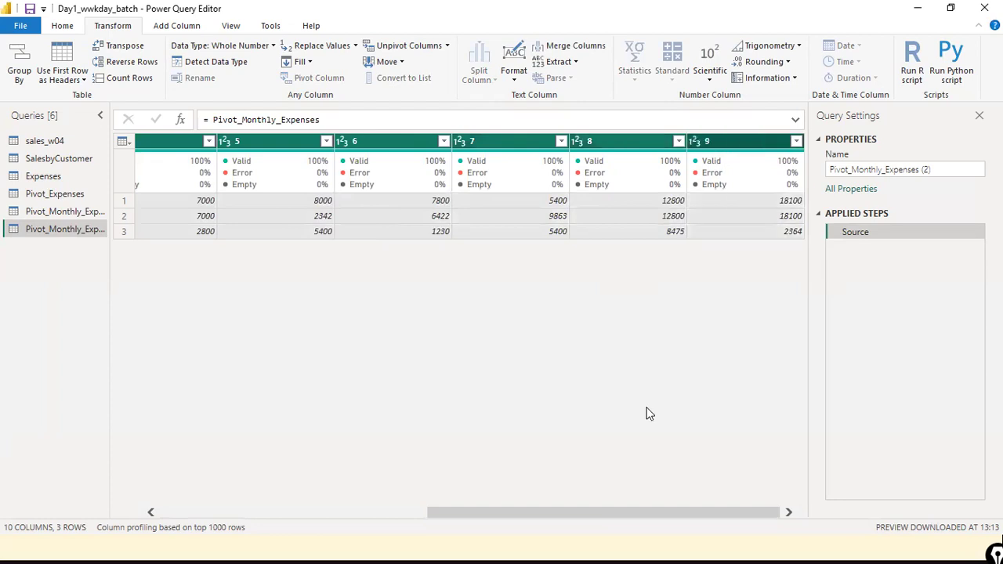
scroll(152, 458, "left", 5)
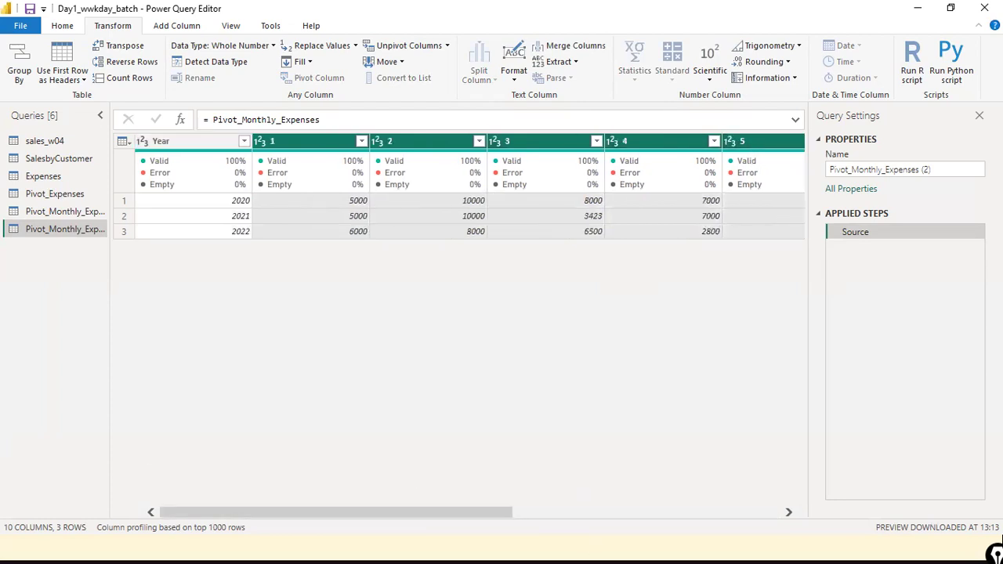
left_click(387, 47)
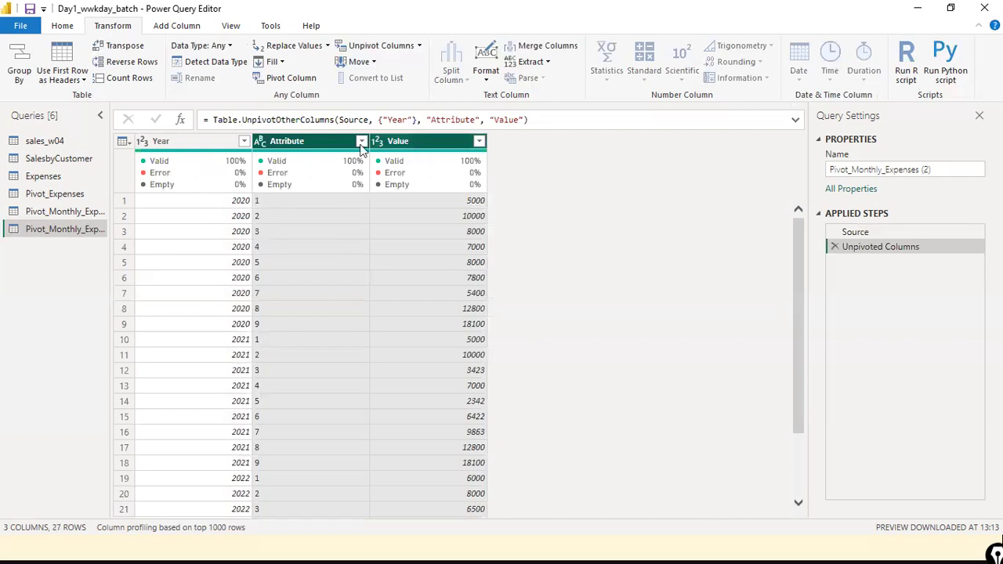
Rename the Attribute column of the unpivoted query as Month
double_click(331, 141)
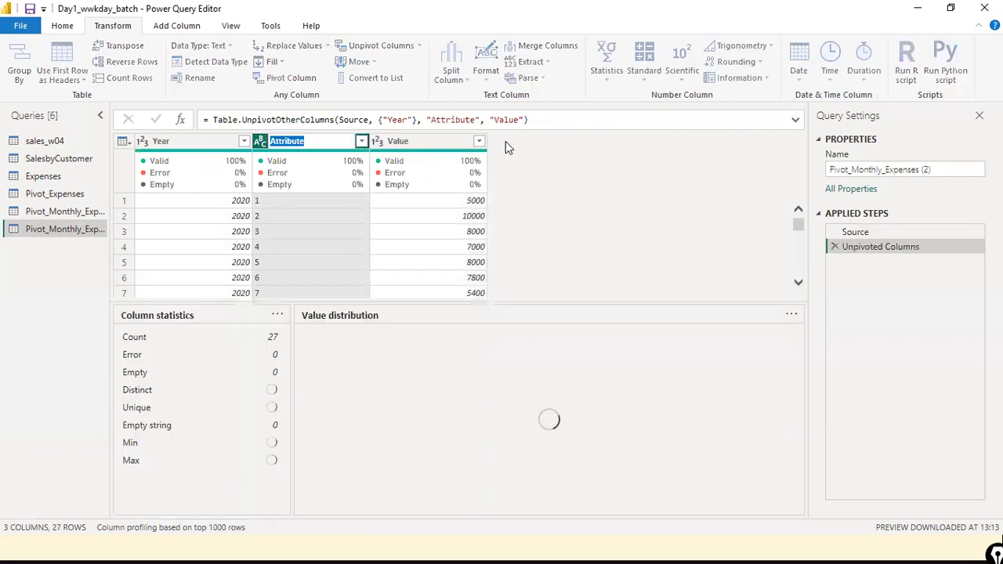
type("Month")
key("BackSpace")
key("BackSpace")
type("th")
key("Return")
Rename the Value column of the unpivoted query as Expenses
left_click(413, 141)
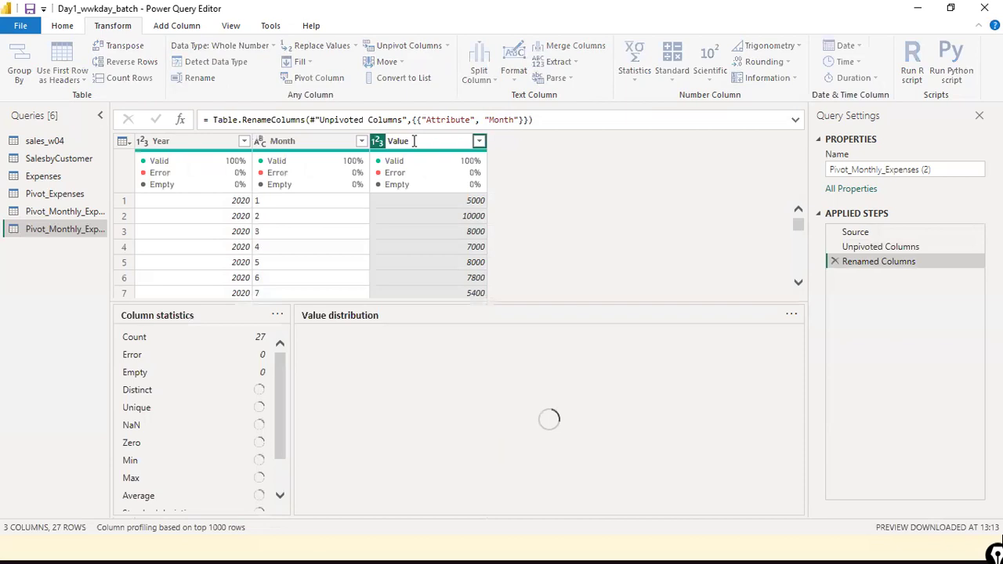
double_click(413, 141)
type("Expe")
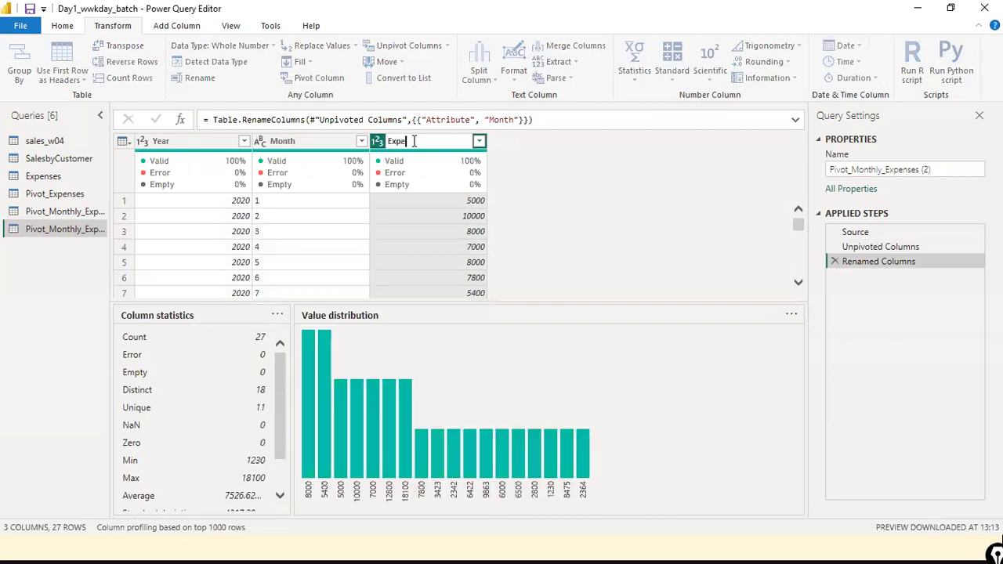
type("nses")
key("Return")
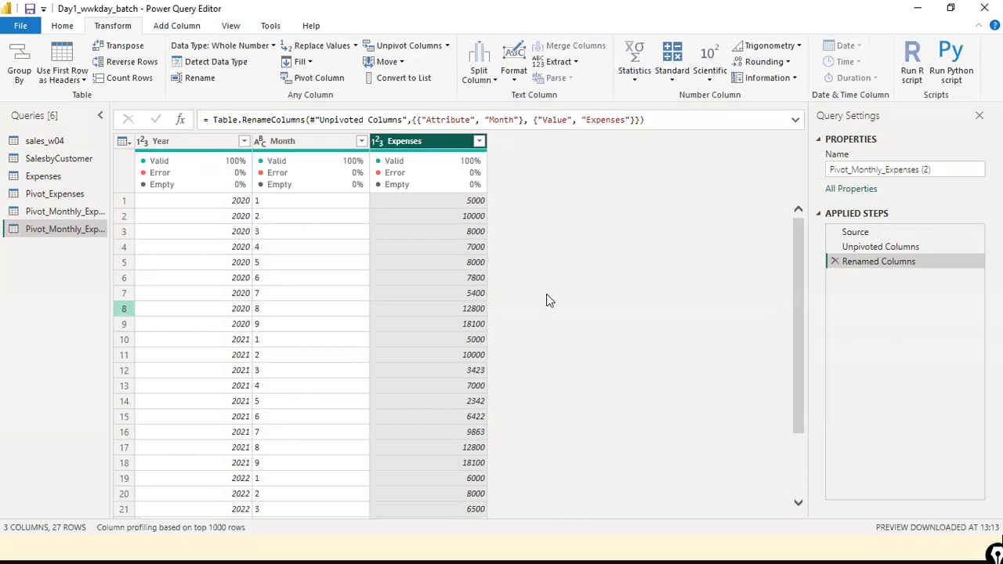
Try unpivoting the Expenses column on its own, and remove that additional unpivot from the applied steps
left_click(448, 45)
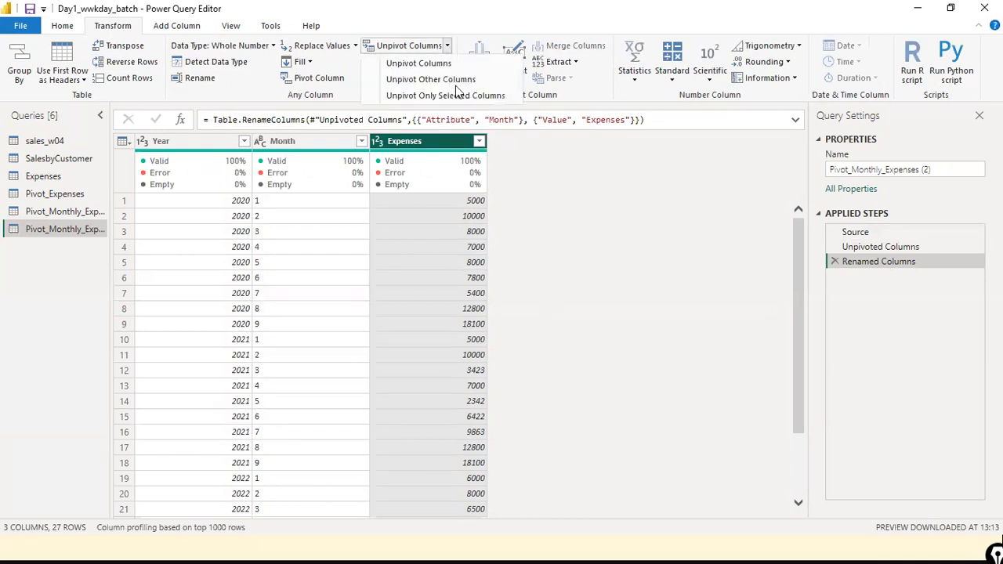
left_click(399, 45)
left_click(269, 161)
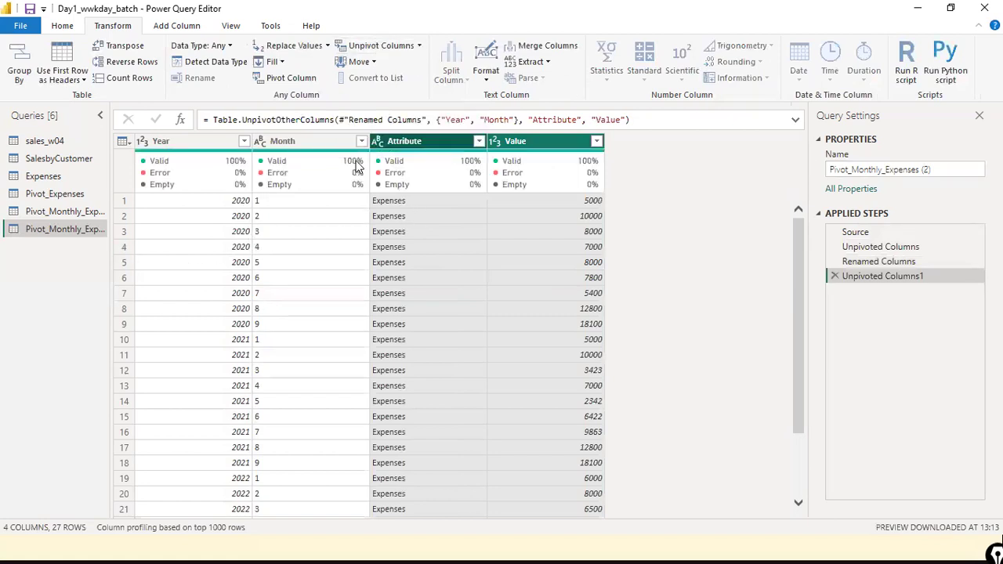
left_click(834, 275)
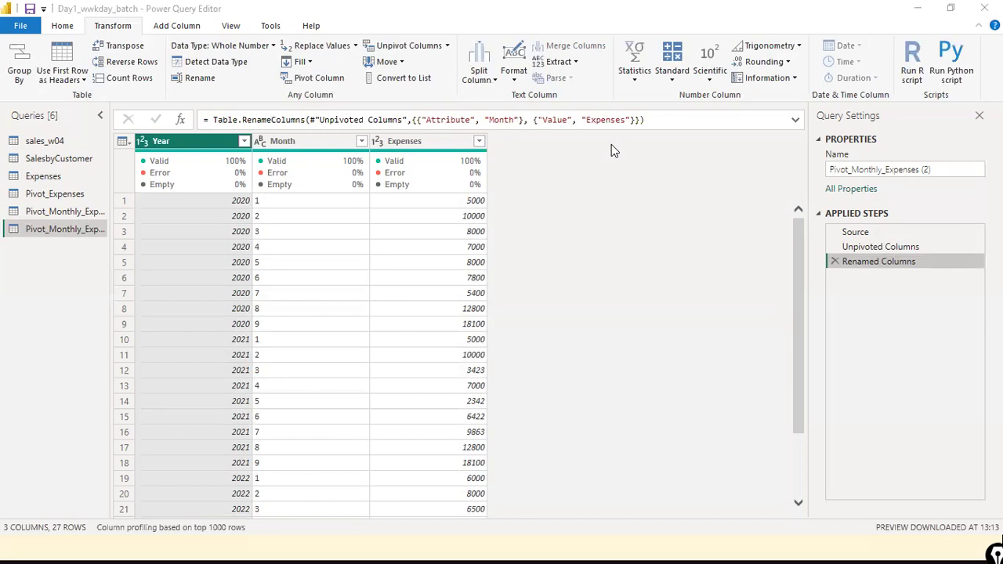
Compare the original Expenses table with the year-pivoted, month-pivoted and unpivoted versions of the query
left_click(66, 195)
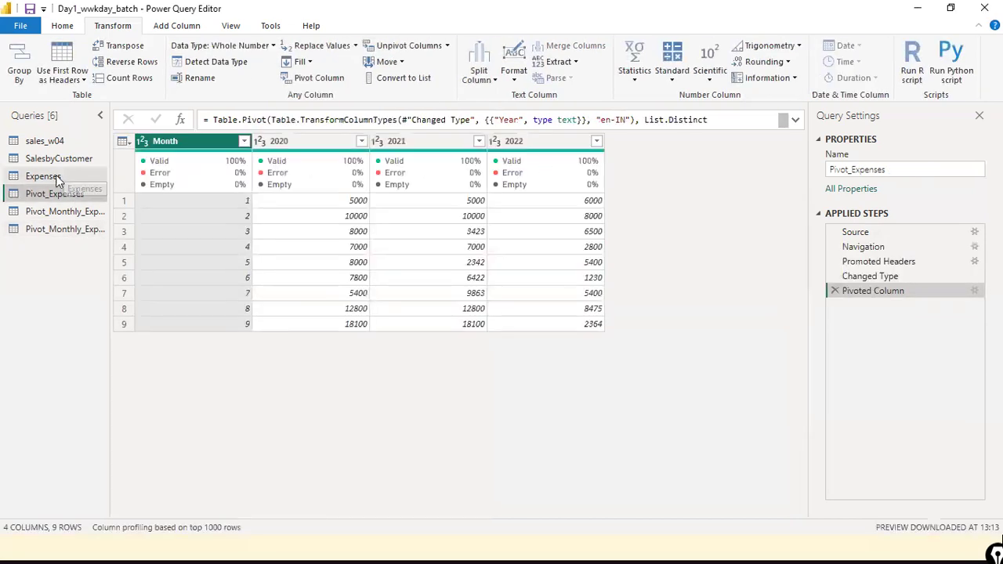
left_click(51, 176)
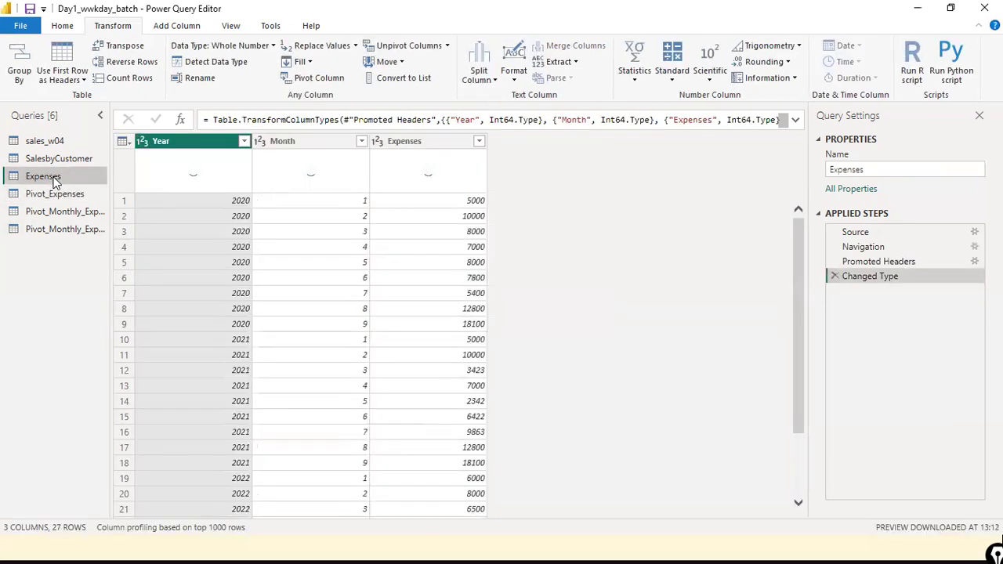
mouse_move(449, 176)
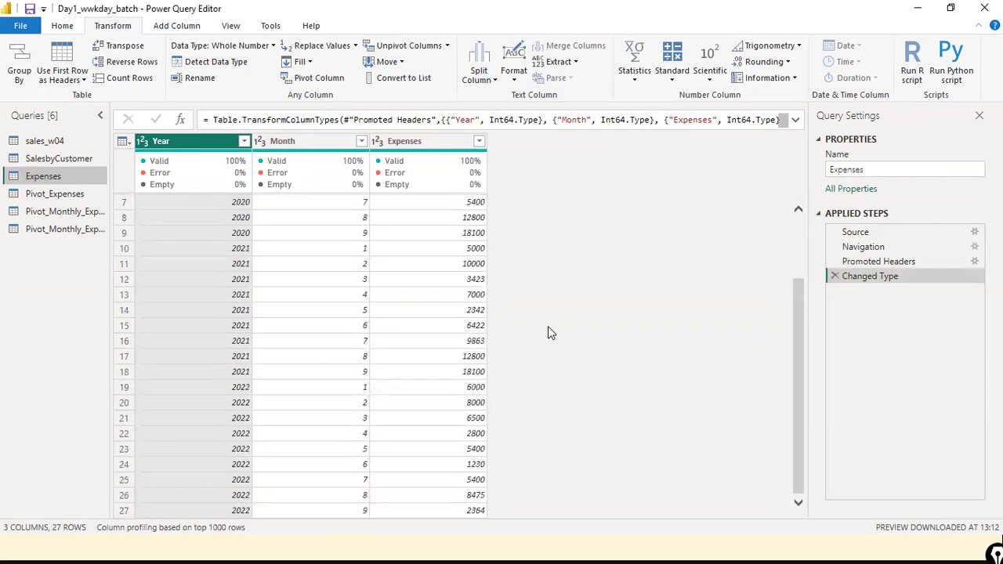
scroll(462, 362, "down", 2)
scroll(462, 362, "up", 2)
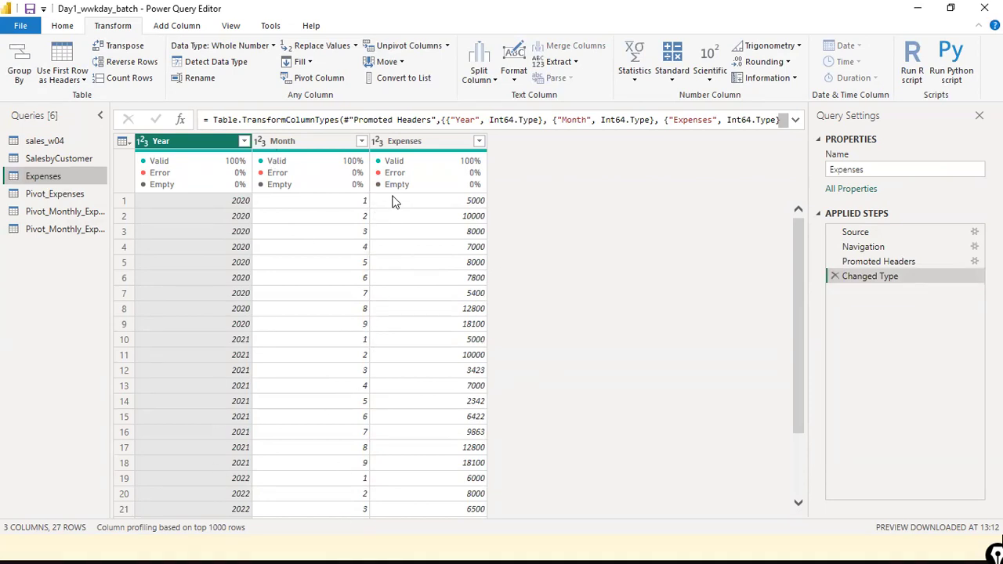
scroll(396, 212, "down", 2)
scroll(396, 223, "up", 2)
left_click(47, 213)
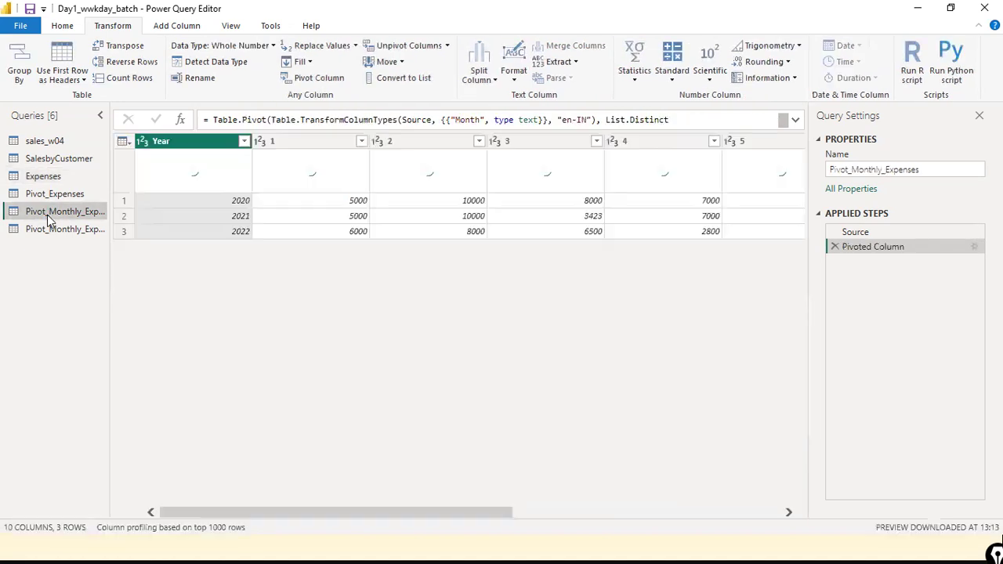
left_click(44, 230)
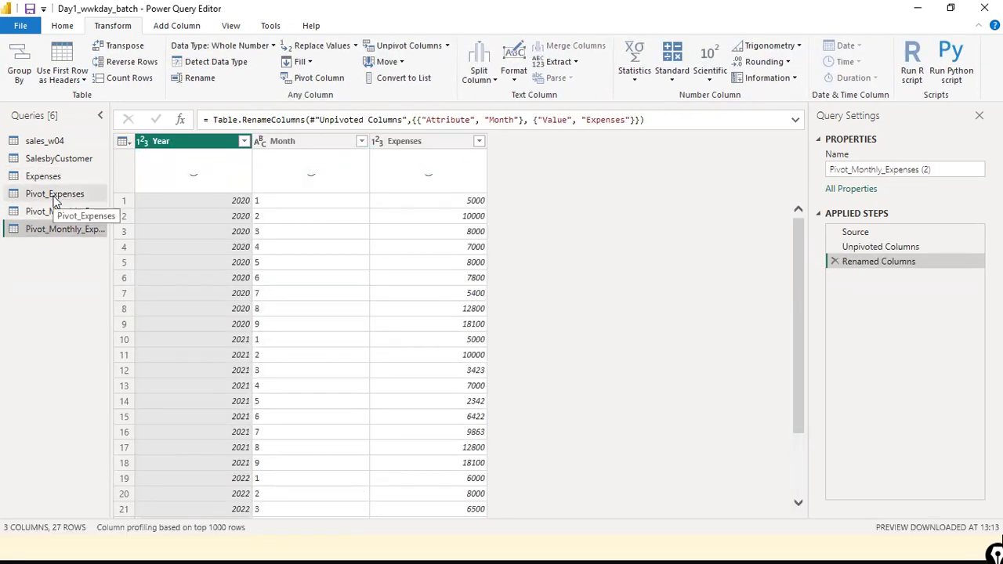
left_click(49, 200)
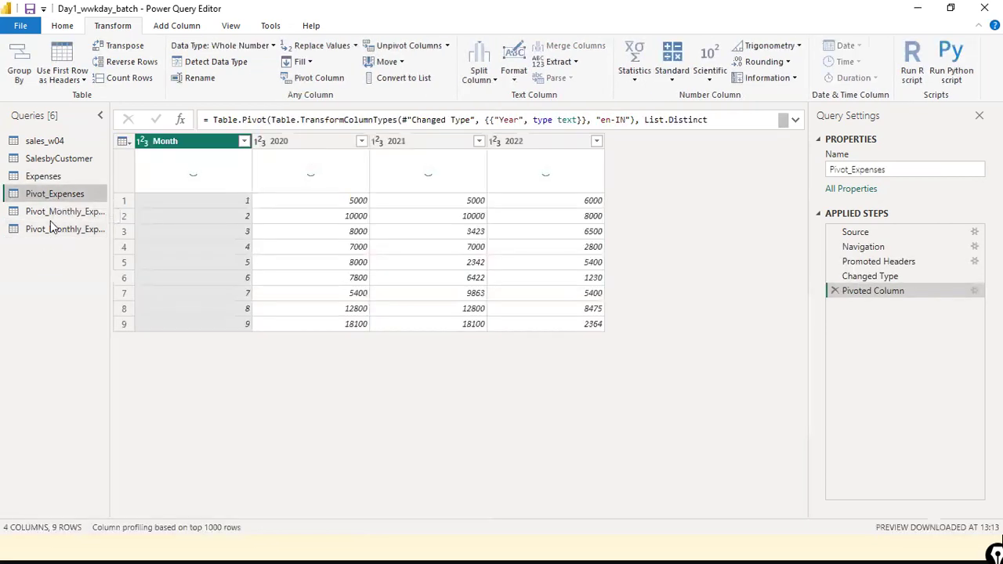
Create a new query as a reference to Pivot_Monthly_Expenses
left_click(79, 229)
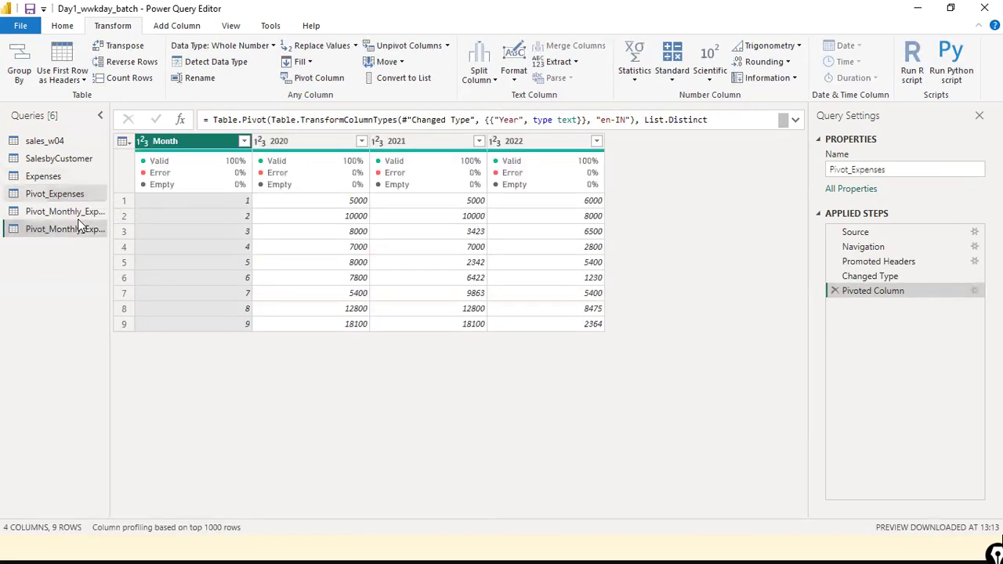
left_click(78, 213)
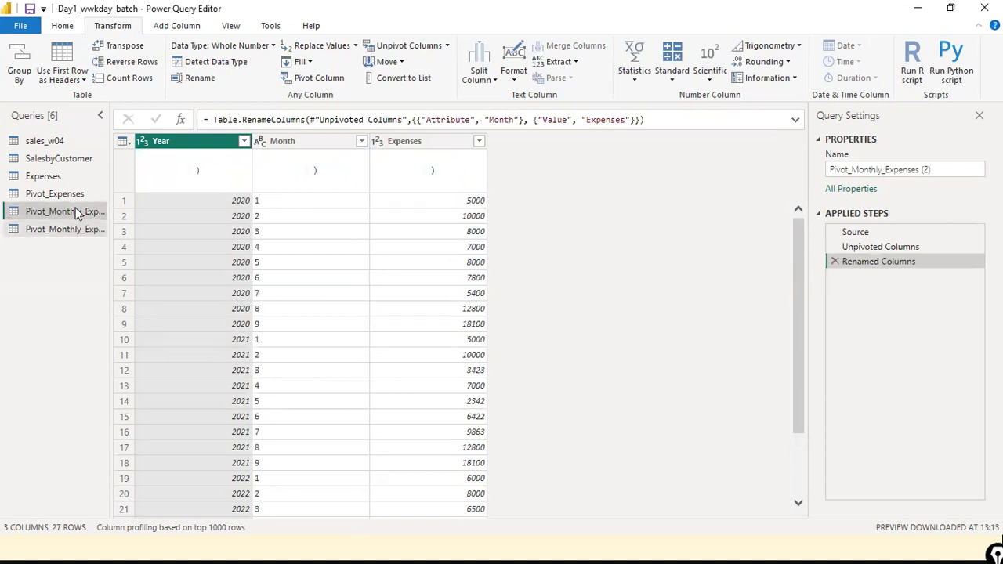
right_click(78, 212)
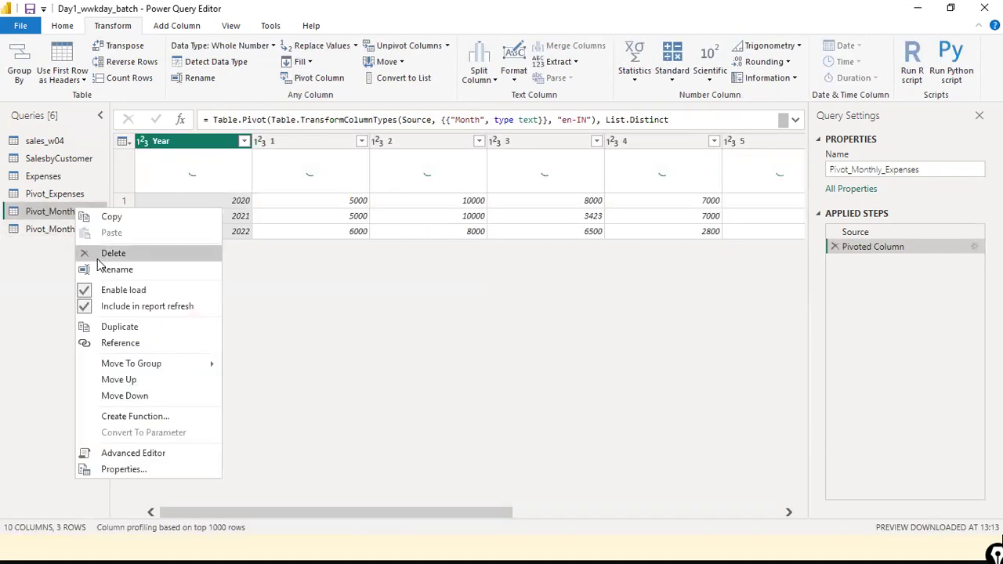
left_click(158, 349)
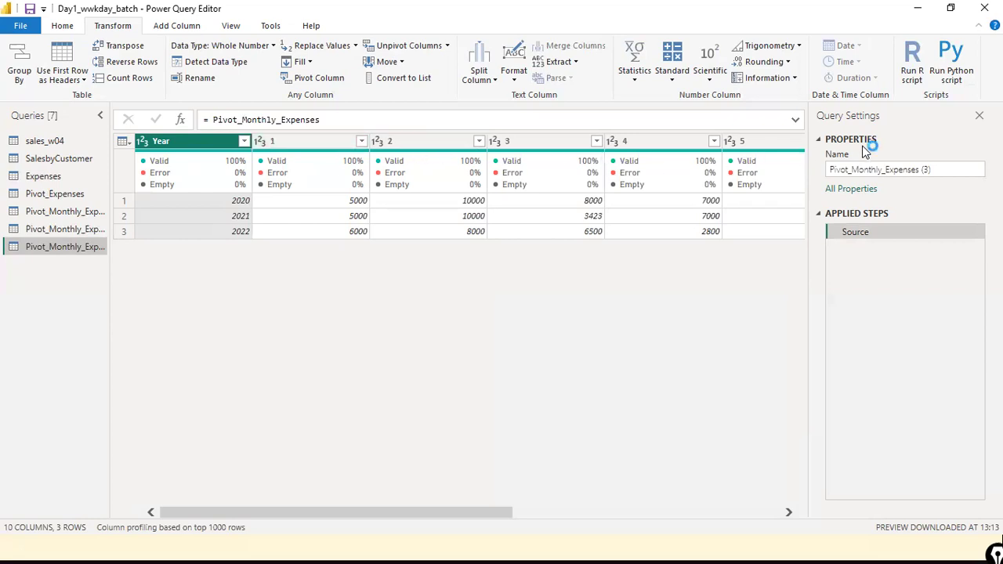
Unpivot all columns other than Year in the new Pivot_Monthly_Expenses reference query
left_click(446, 47)
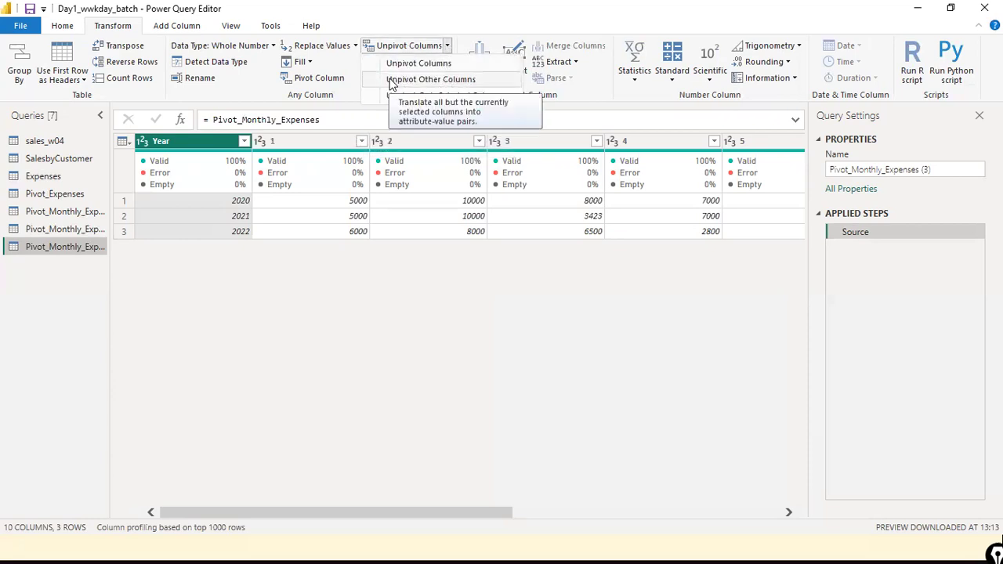
left_click(297, 319)
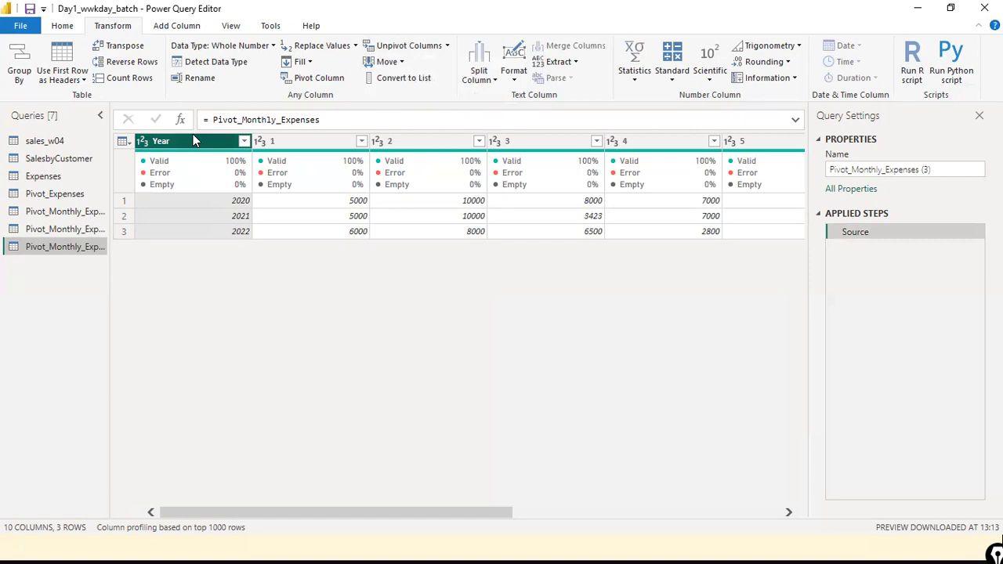
mouse_move(184, 188)
left_click(446, 45)
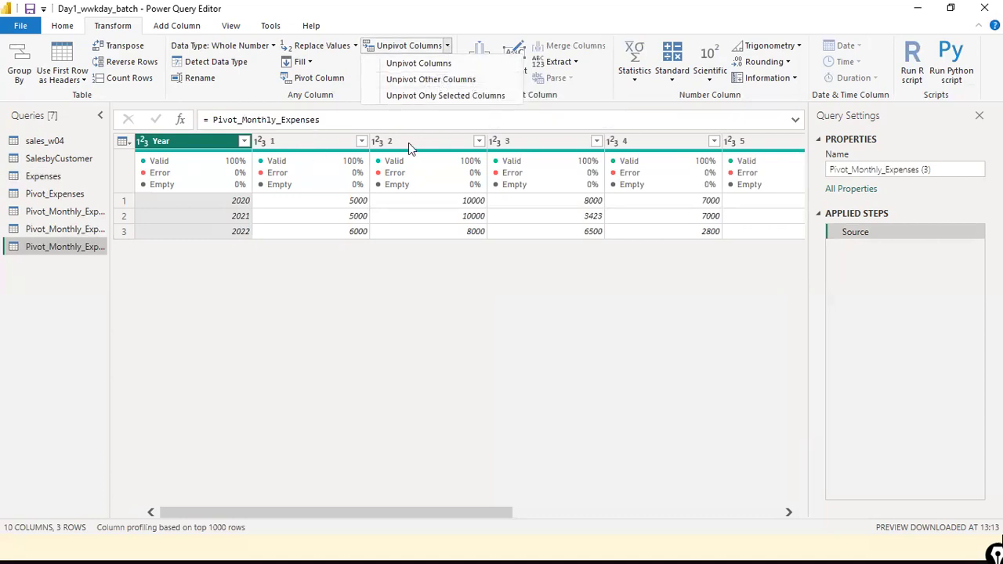
left_click(442, 87)
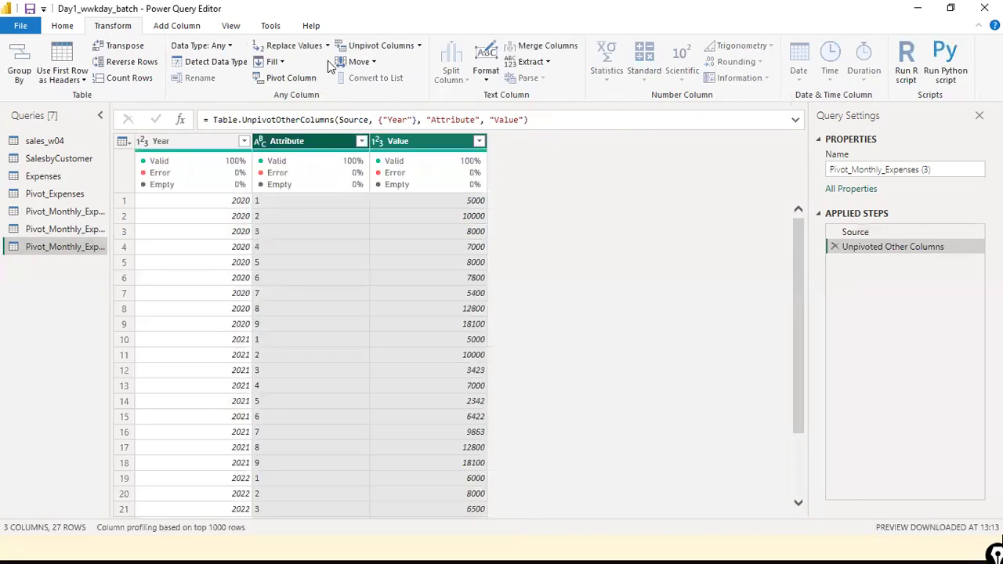
Create another reference query from the month-pivoted Pivot_Monthly_Expenses query
left_click(417, 45)
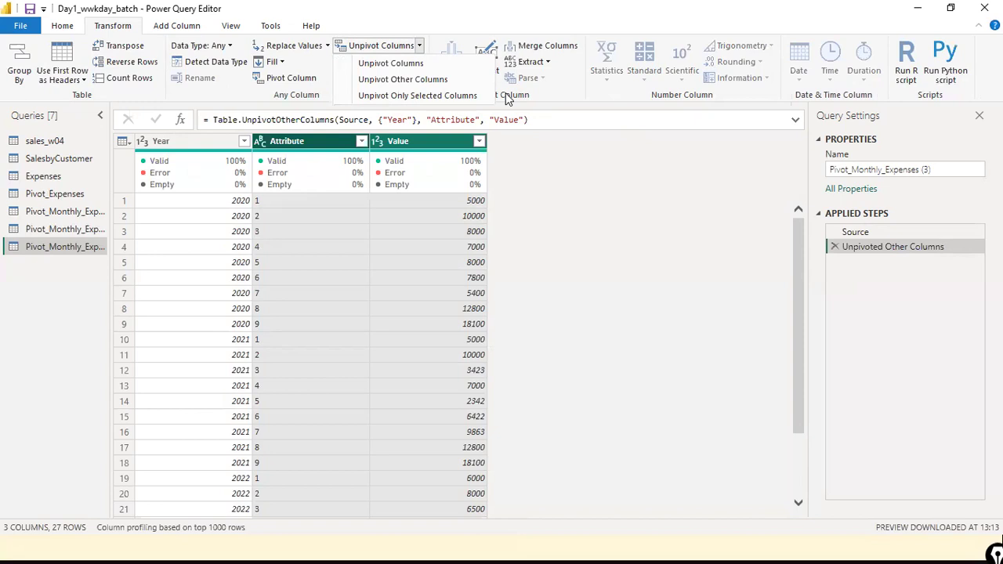
left_click(44, 234)
left_click(47, 229)
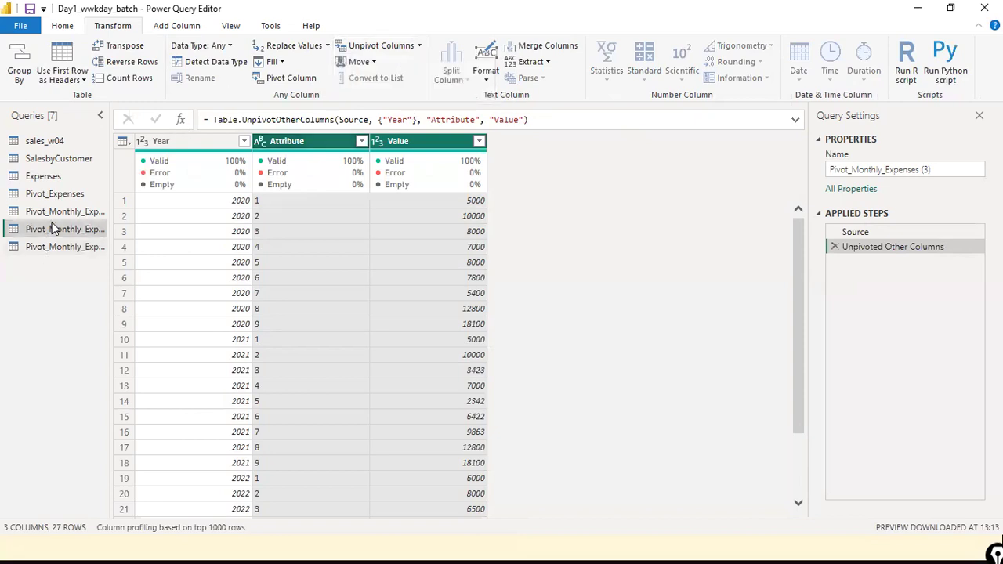
right_click(48, 230)
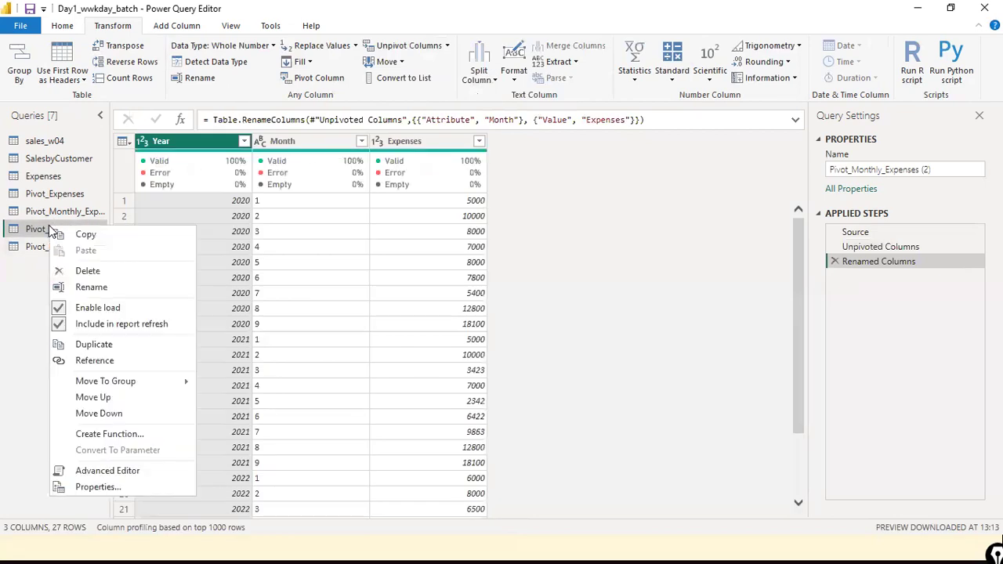
left_click(53, 213)
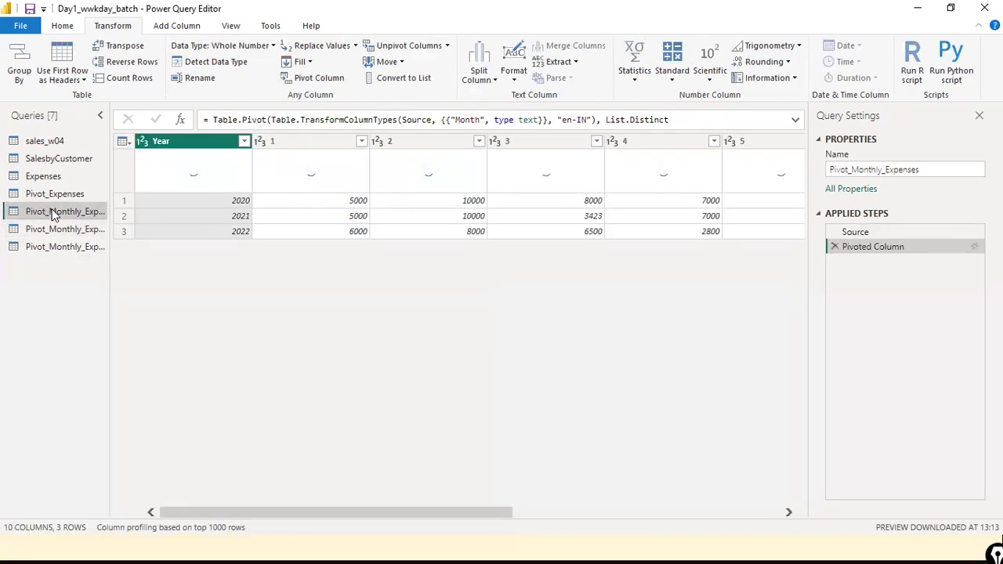
left_click(44, 236)
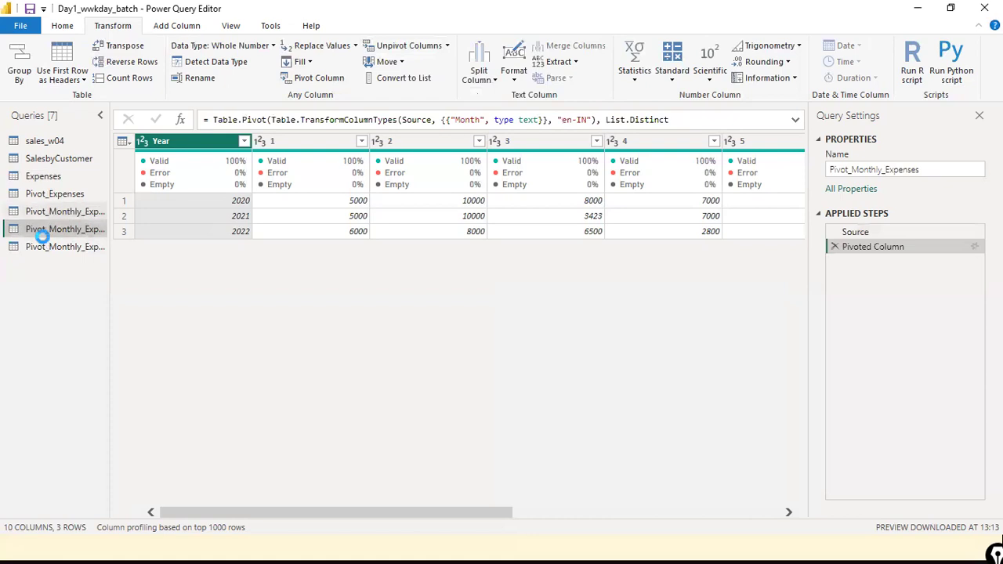
left_click(57, 213)
right_click(58, 215)
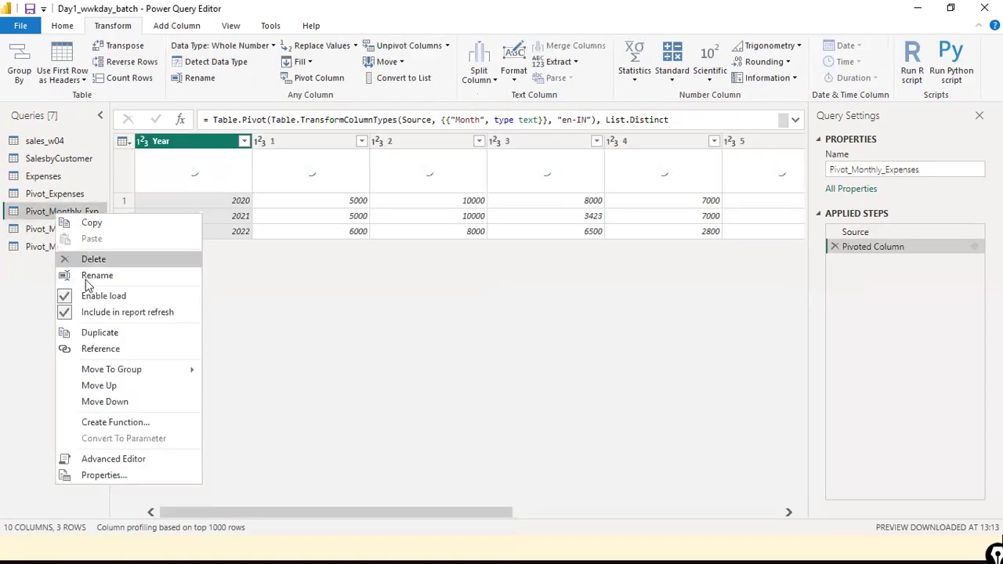
left_click(100, 349)
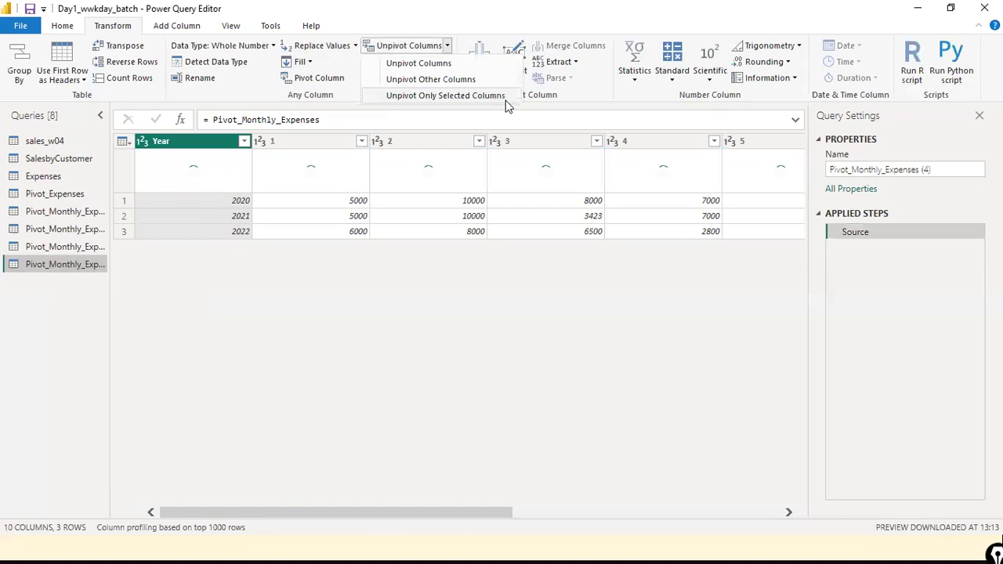
Select the month columns 1 through 9 in the newest reference query and apply Unpivot Only Selected Columns to them
left_click(342, 144)
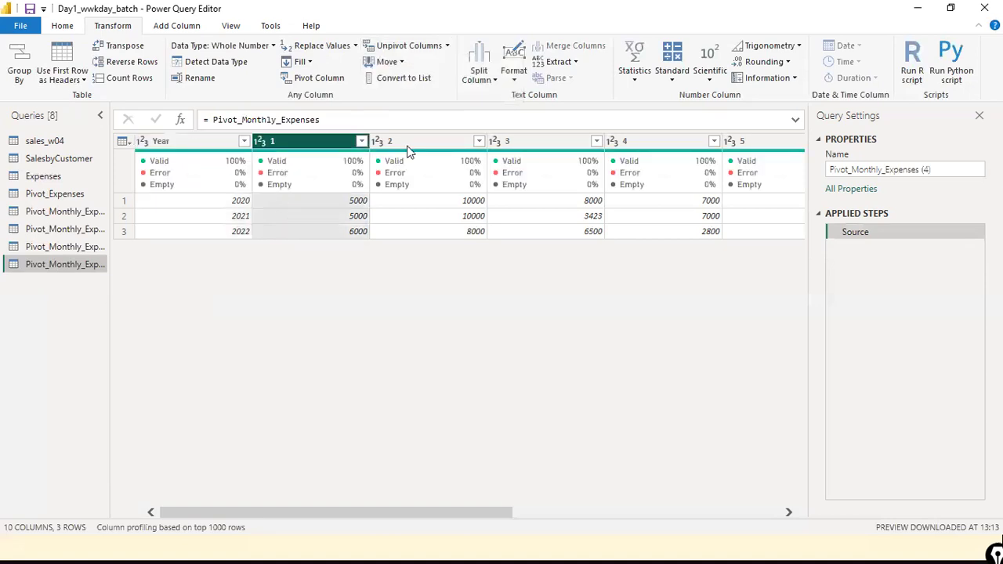
left_click(485, 144, "ctrl")
key("shift+Right")
key("shift+Right")
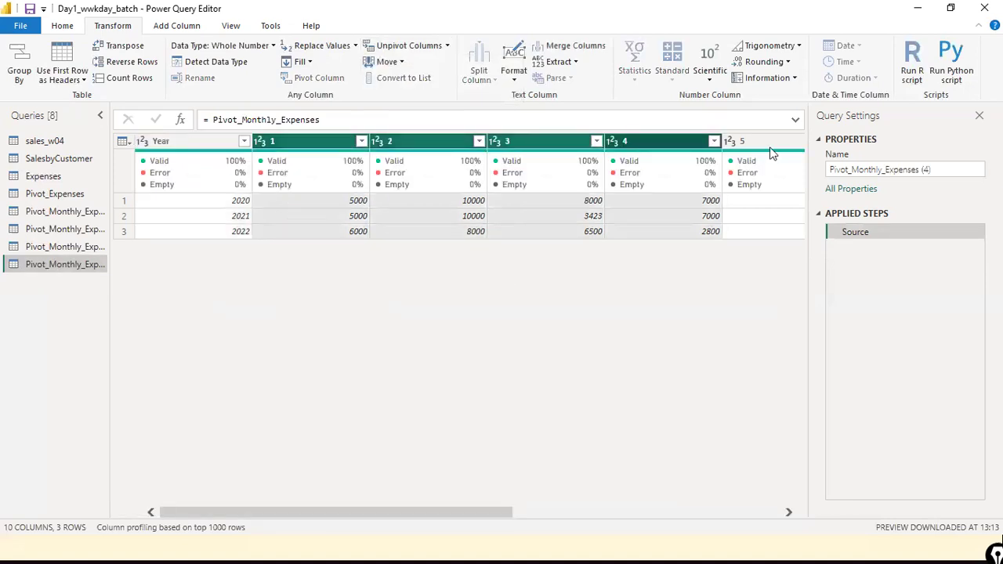
key("shift+Right")
left_click(700, 513)
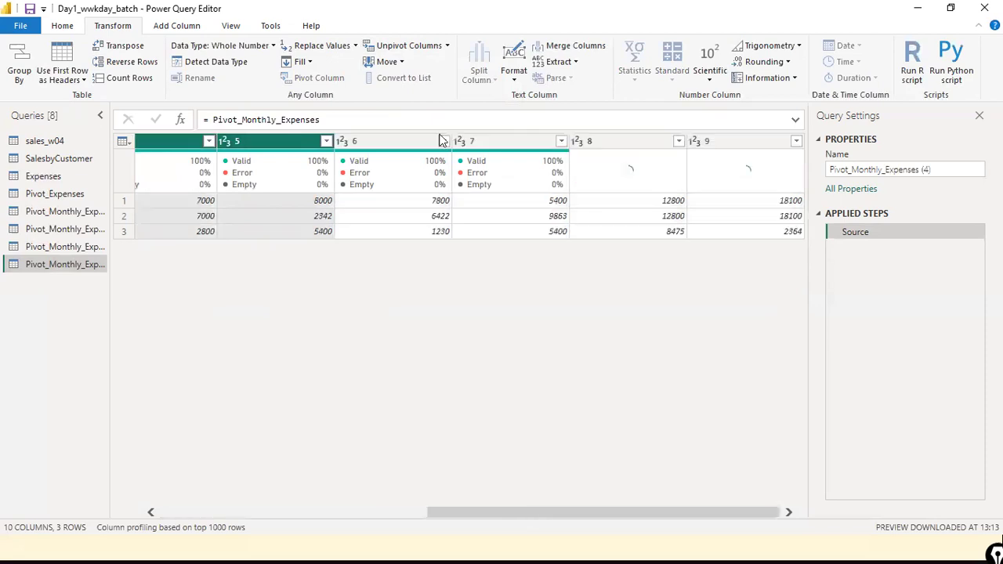
key("shift+Right")
left_click(576, 141, "shift")
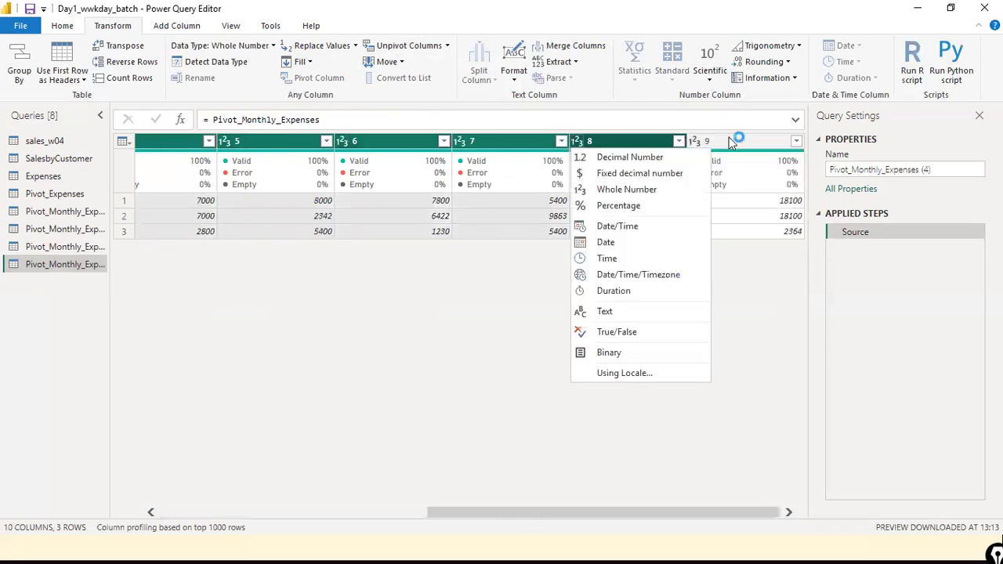
key("Escape")
key("shift+Right")
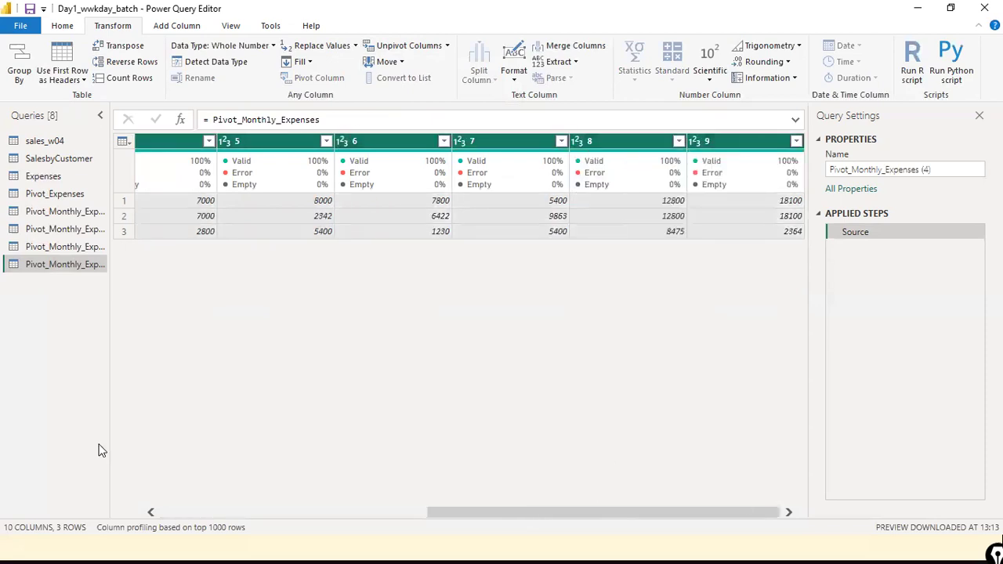
left_click(233, 512)
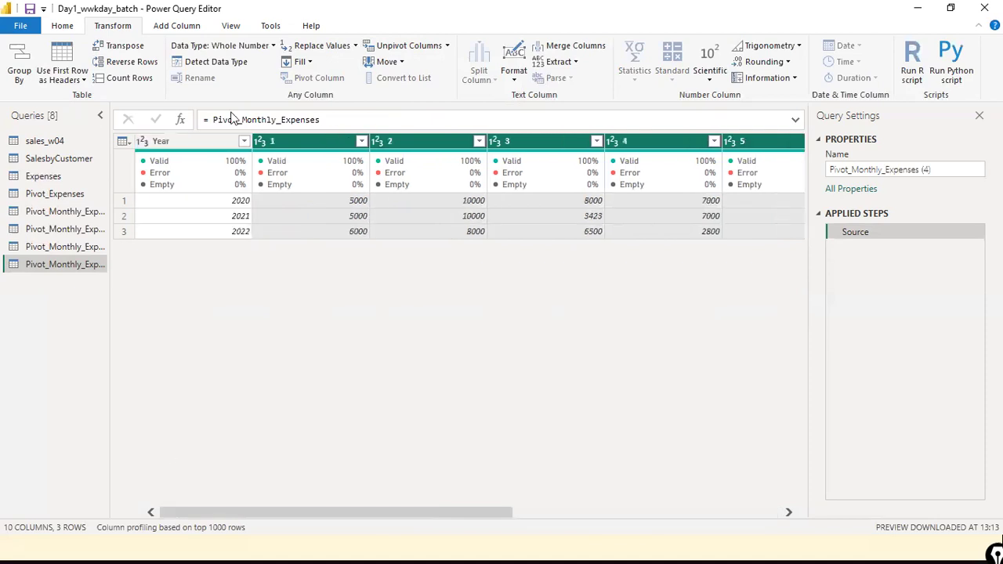
left_click(447, 46)
left_click(456, 97)
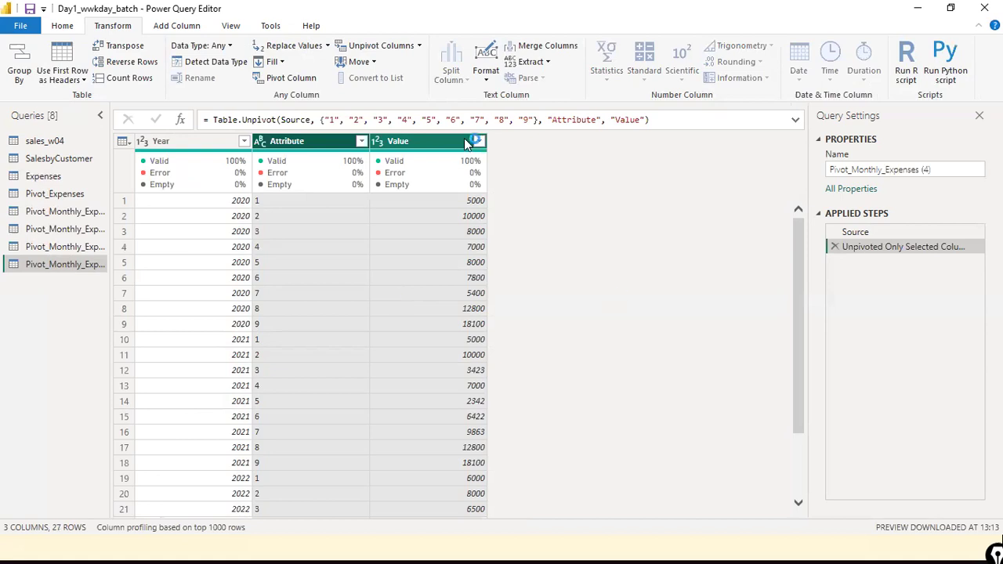
Review the available unpivot options and the original Expenses table
left_click(420, 47)
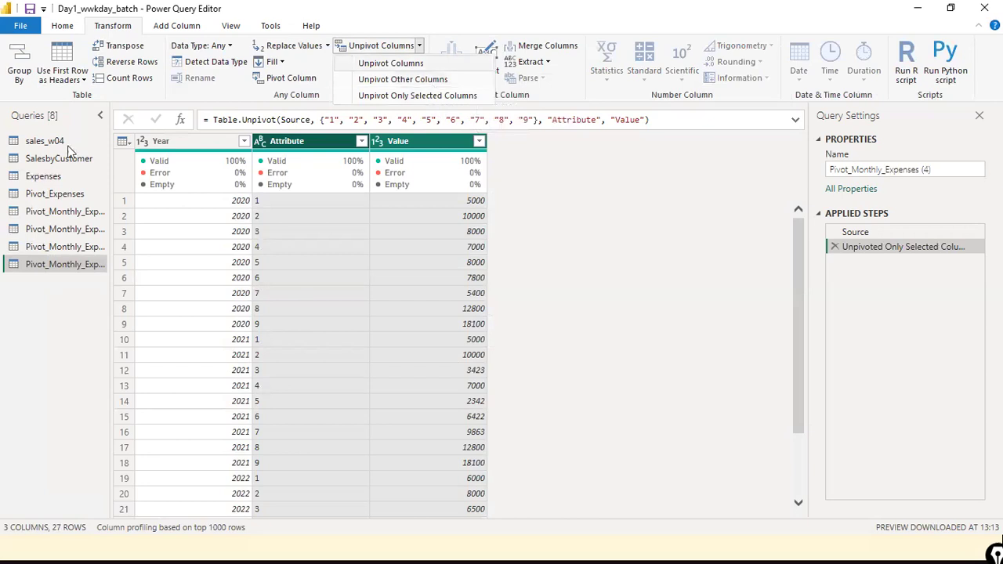
left_click(51, 201)
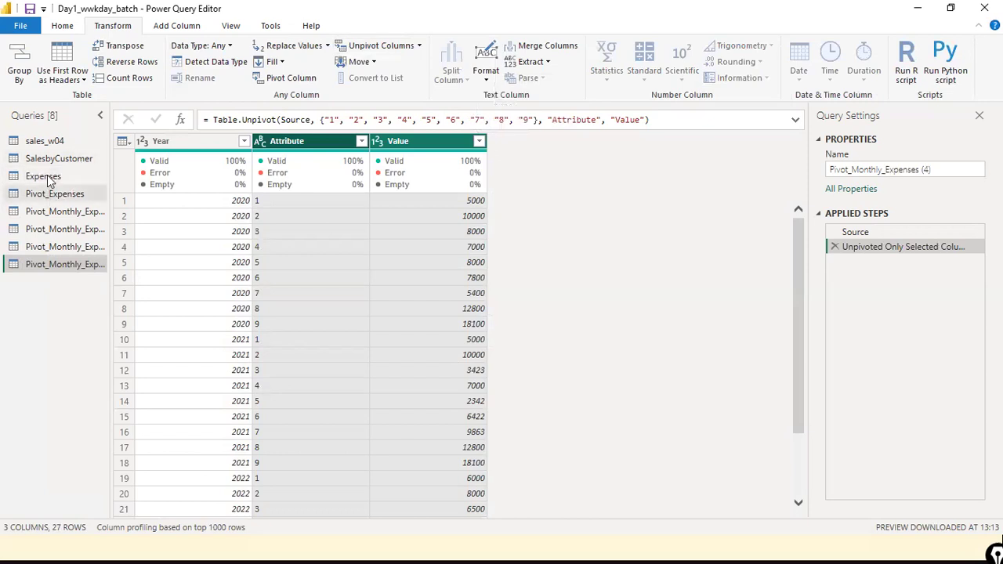
left_click(45, 176)
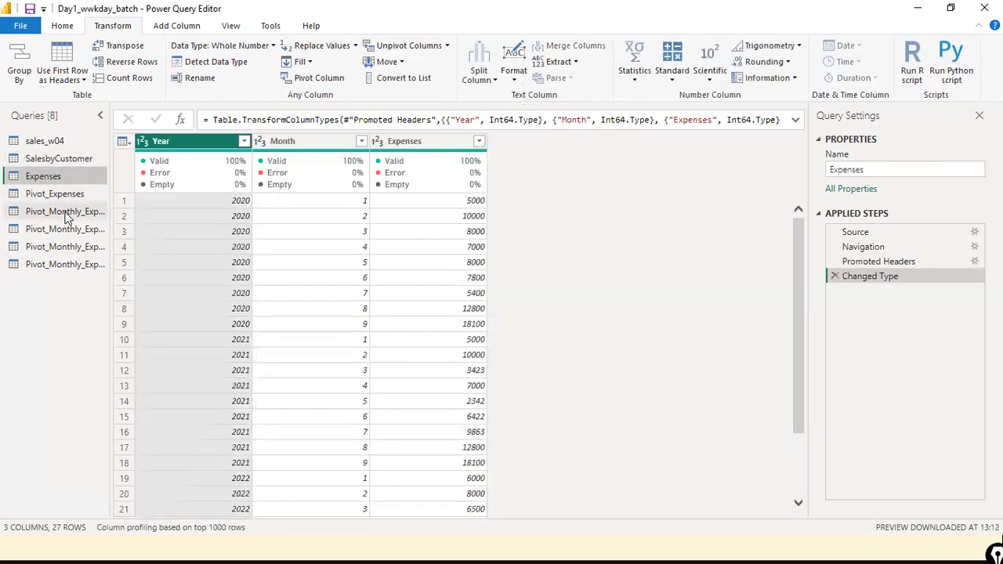
Apply Reverse Rows to the Pivot_Expenses query four times in a row
left_click(67, 196)
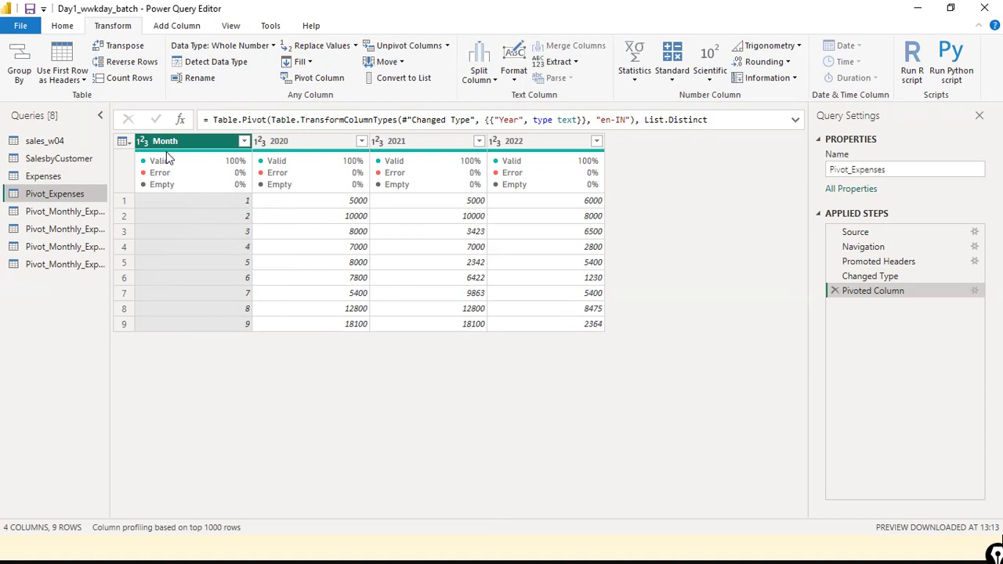
left_click(115, 59)
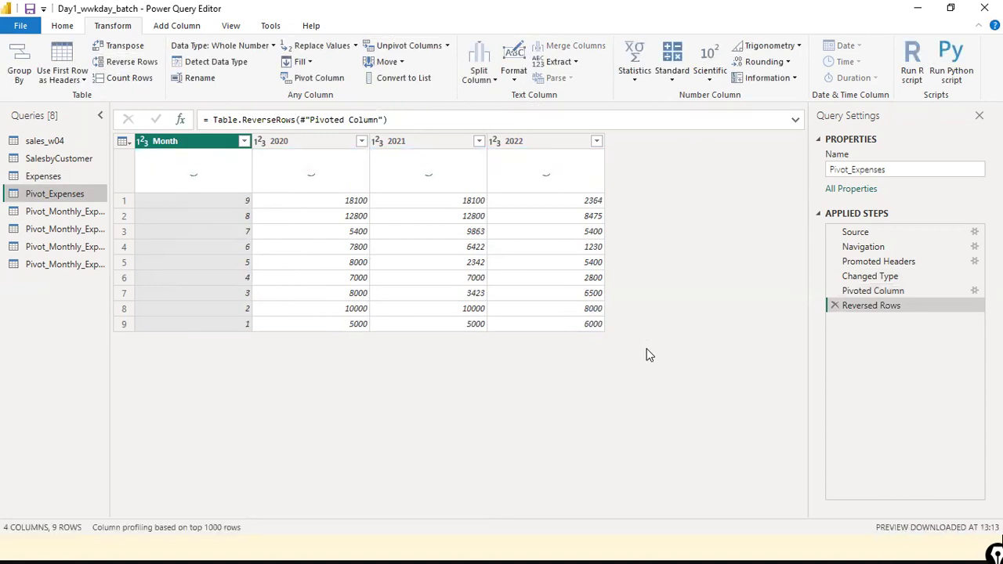
left_click(118, 62)
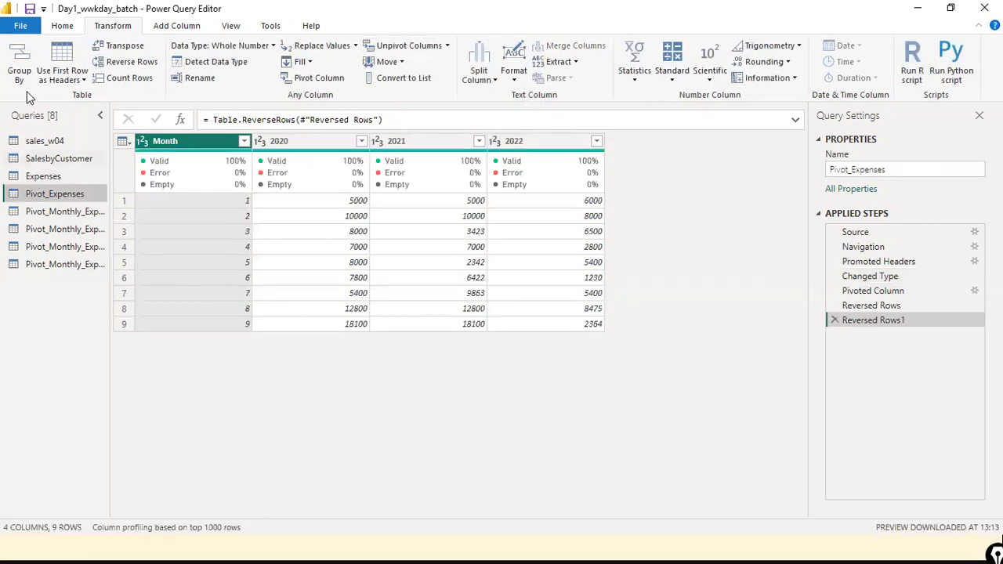
left_click(117, 62)
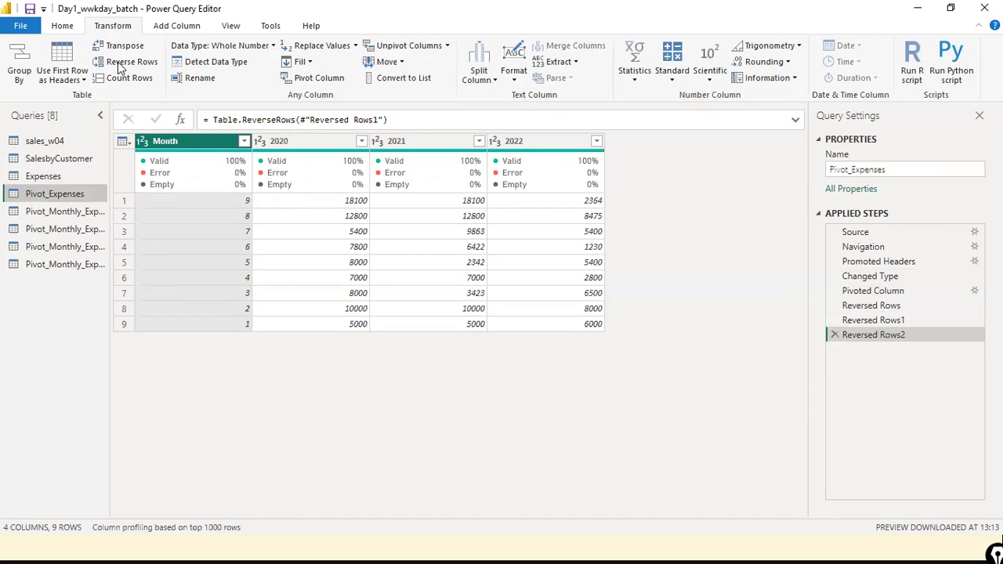
left_click(117, 62)
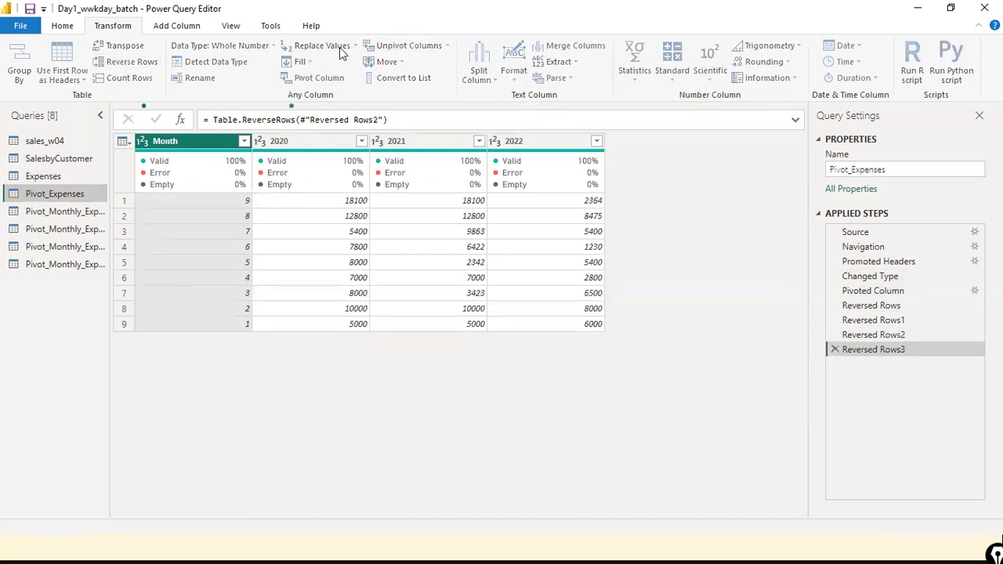
Reverse the Pivot_Expenses rows two more times with the 2022 column selected, and view that column's sort and filter options without applying any
left_click(534, 140)
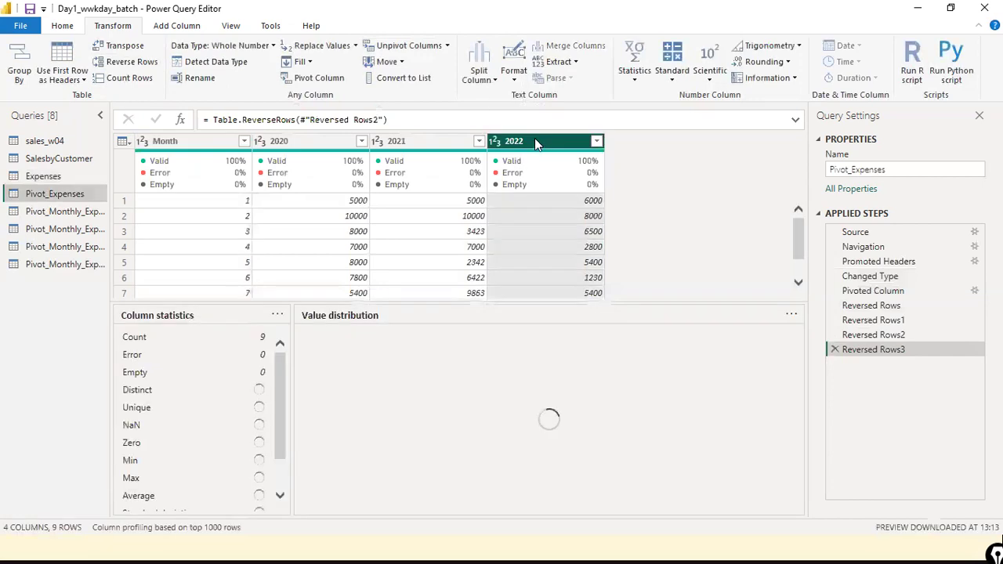
left_click(132, 62)
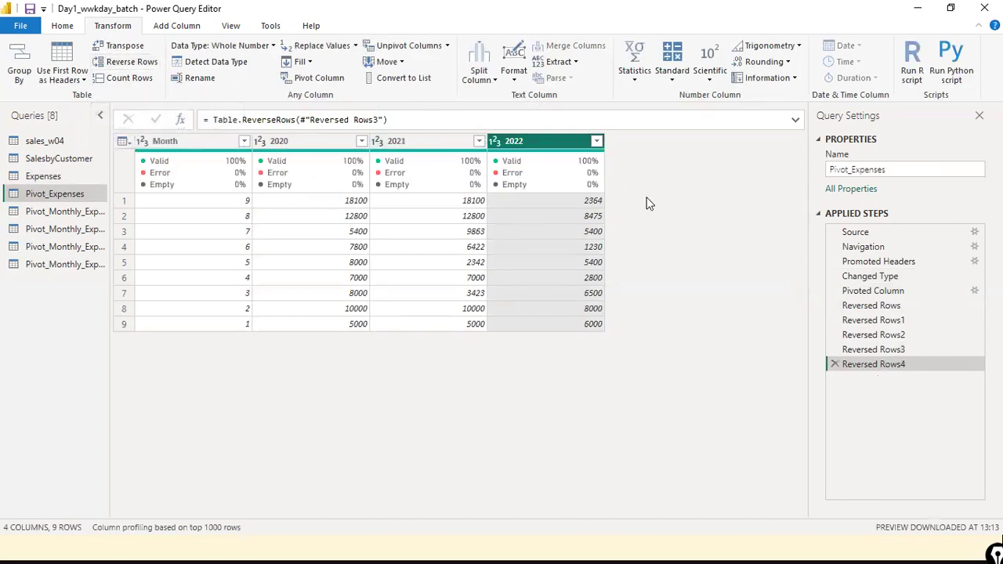
left_click(117, 63)
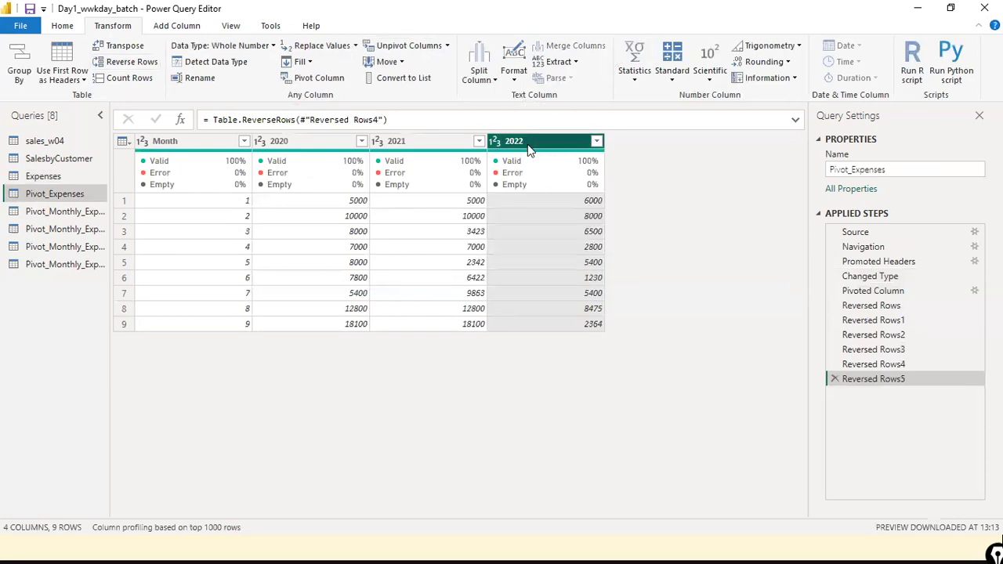
left_click(597, 141)
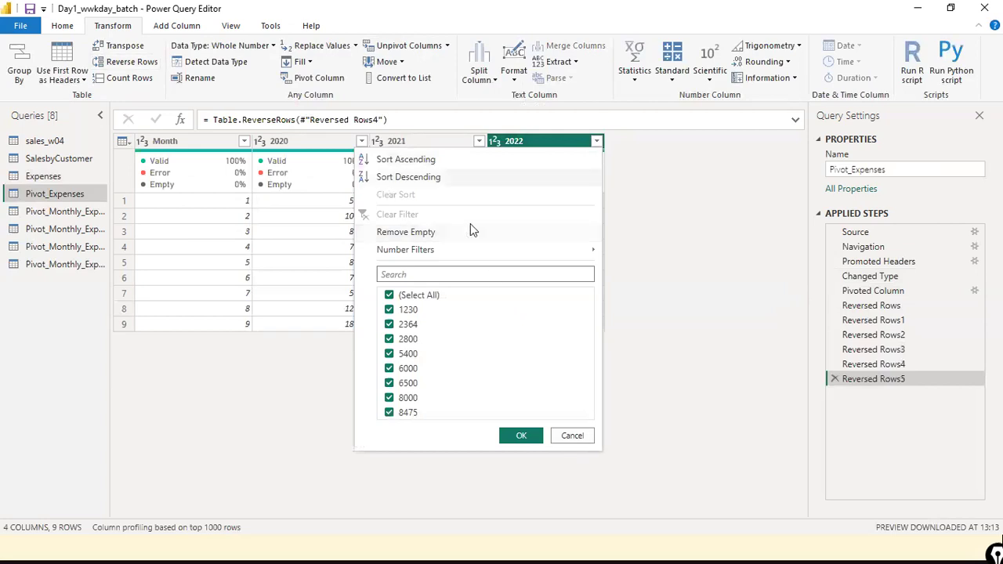
left_click(572, 435)
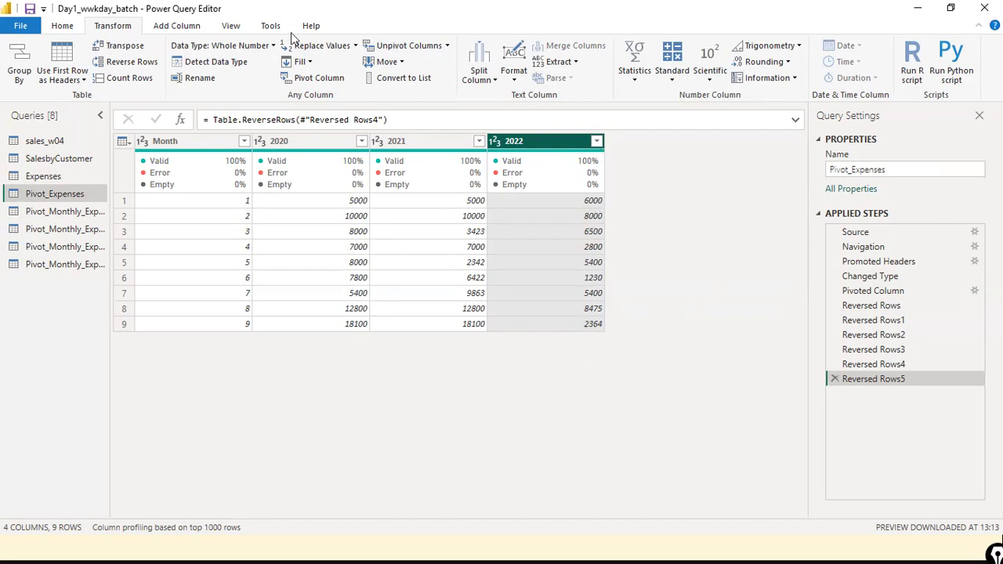
Transpose the Pivot_Expenses table twice in a row and compare the Transposed Table steps with the Pivoted Column step
left_click(121, 49)
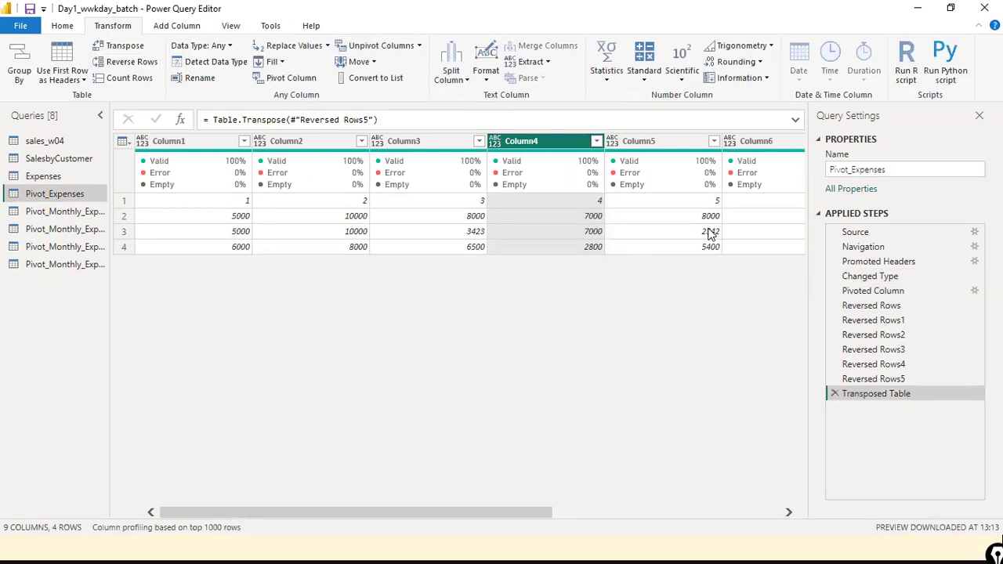
left_click(125, 45)
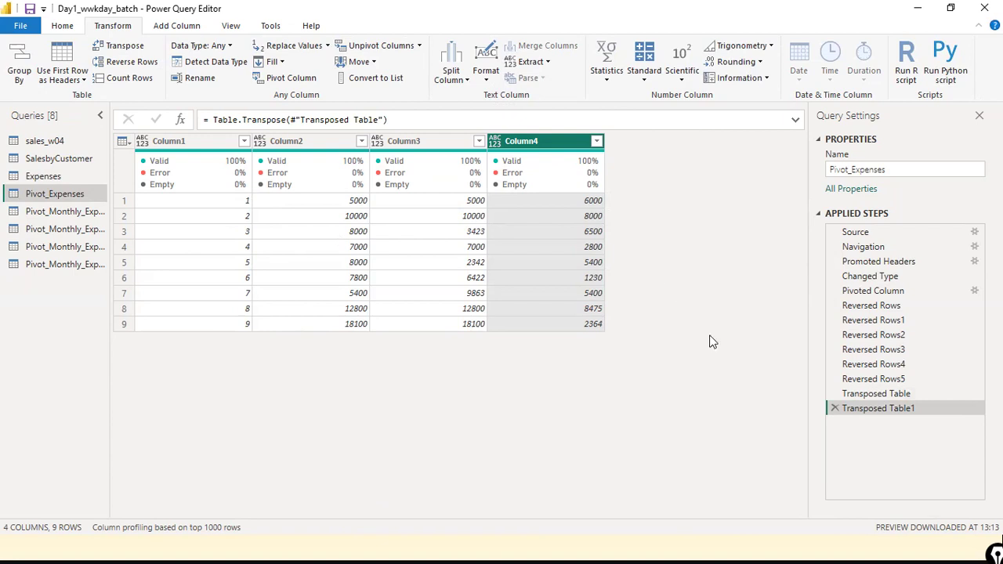
left_click(878, 393)
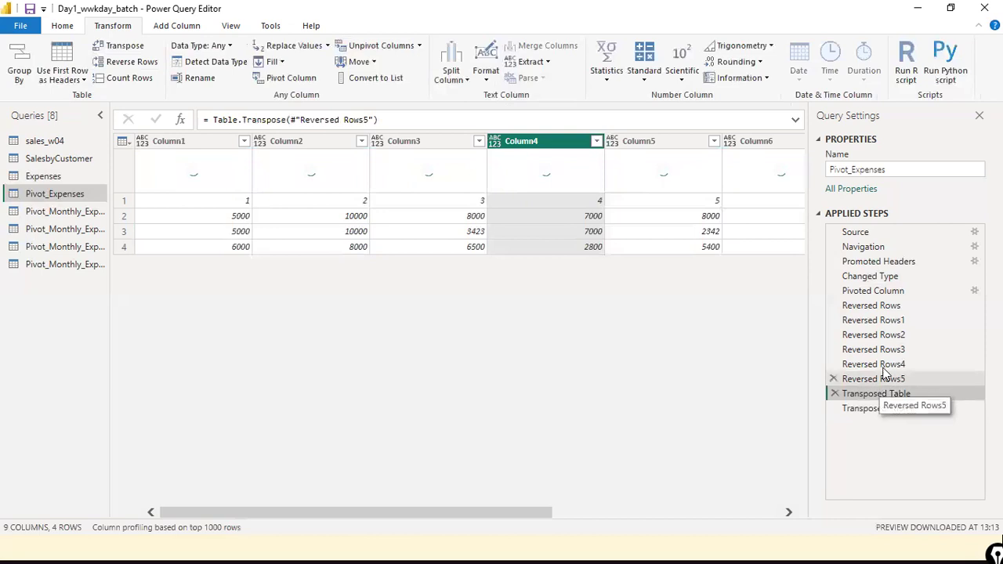
left_click(872, 294)
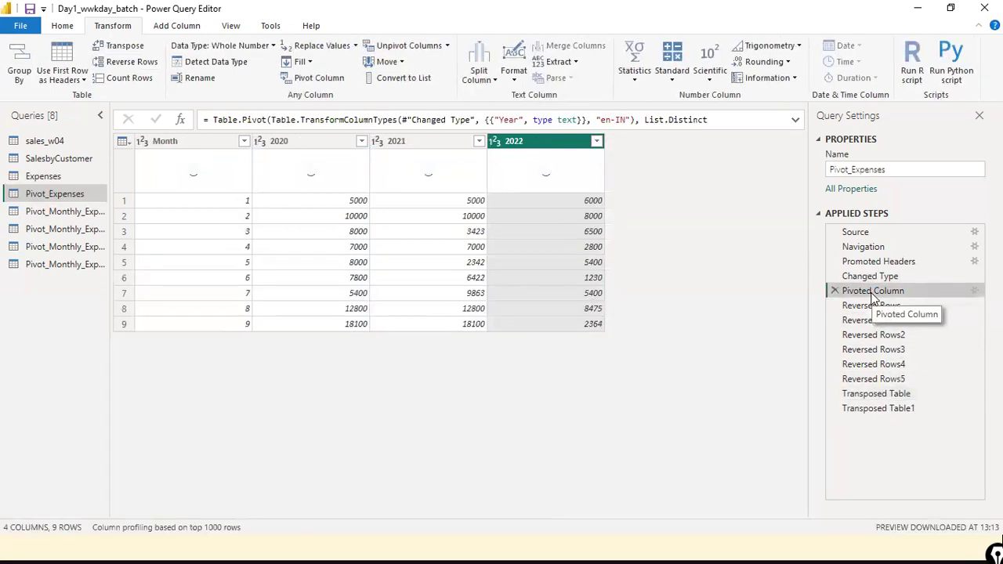
left_click(874, 409)
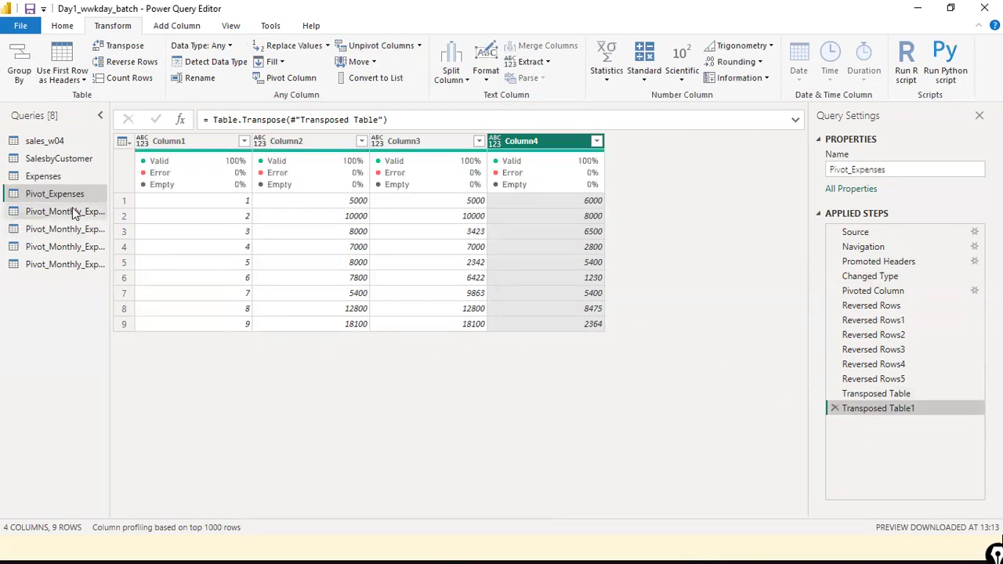
left_click(882, 296)
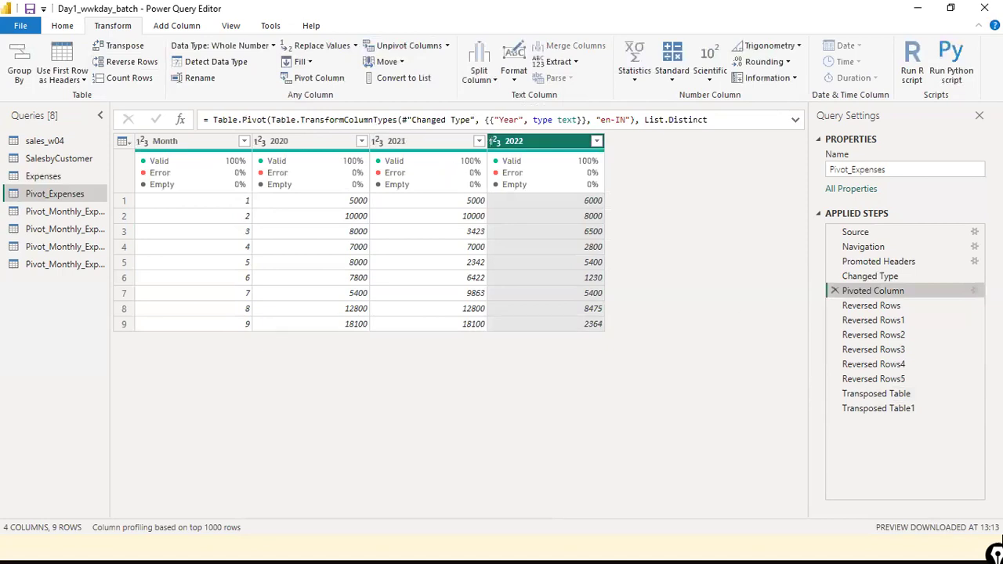
left_click(867, 399)
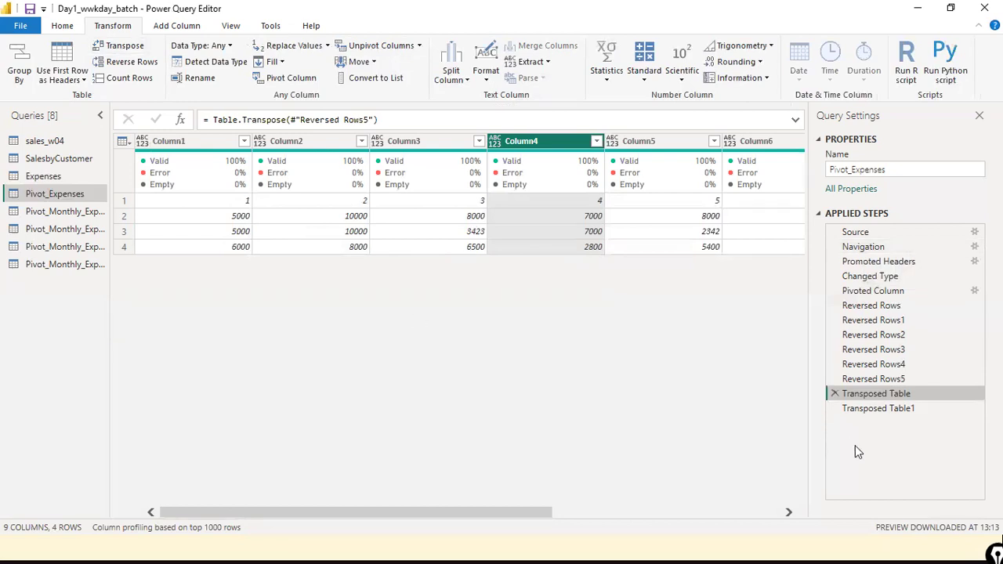
left_click(858, 408)
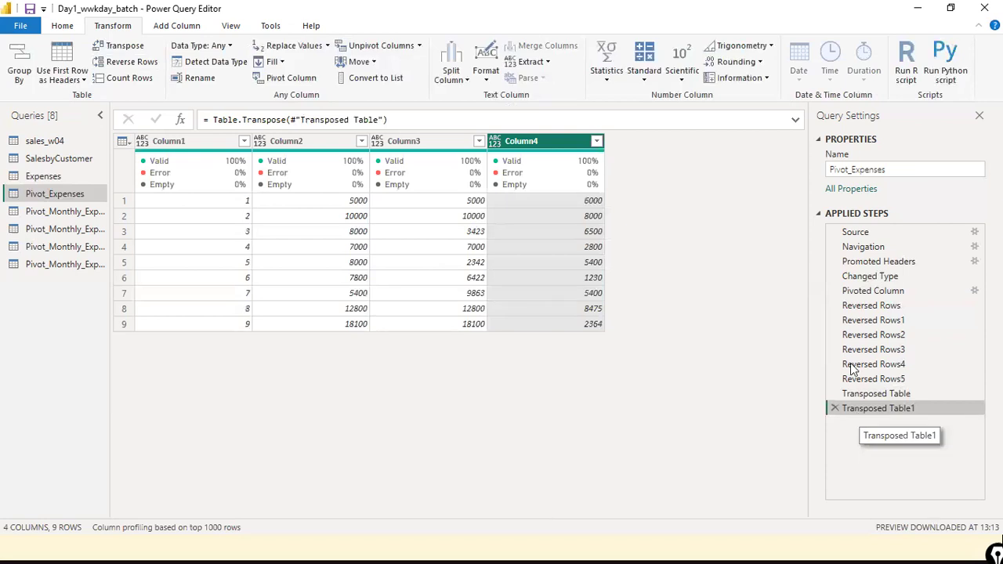
Compare the original Expenses table with the Pivoted Column step of the Pivot_Expenses query
left_click(46, 179)
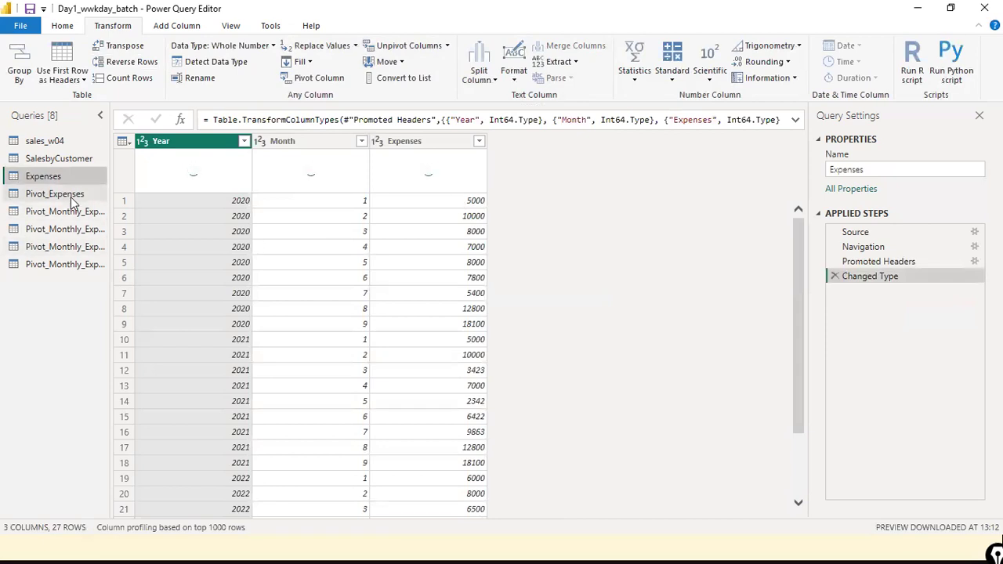
left_click(67, 195)
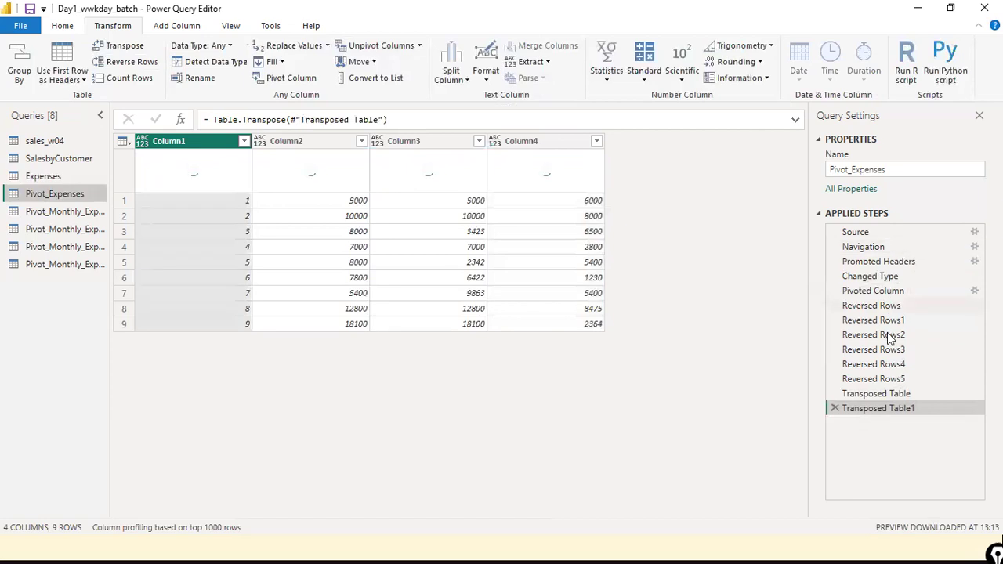
left_click(869, 291)
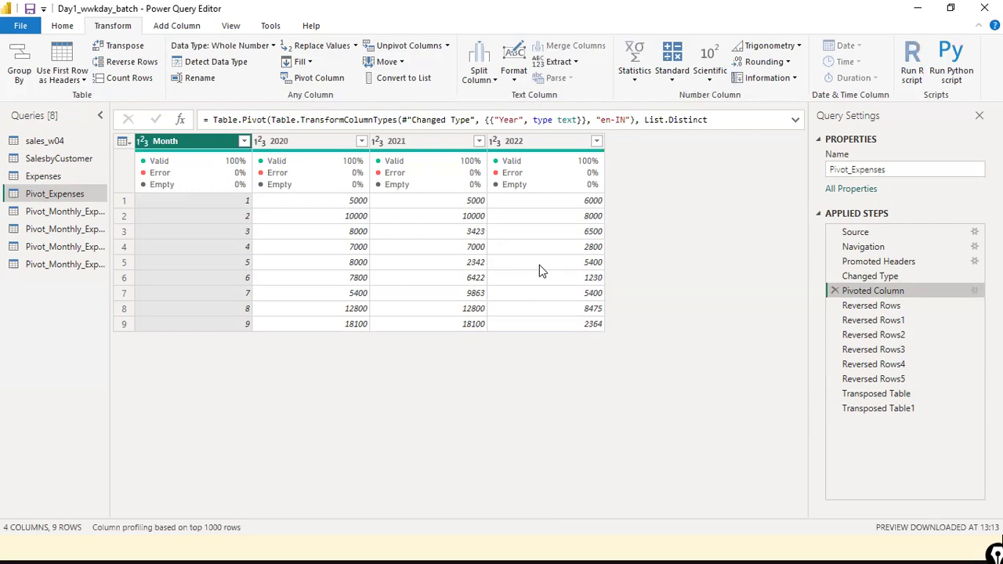
Try pivoting the Expenses query with Year and Month both selected and Expenses as the values column, and remove the resulting pivot step
left_click(67, 177)
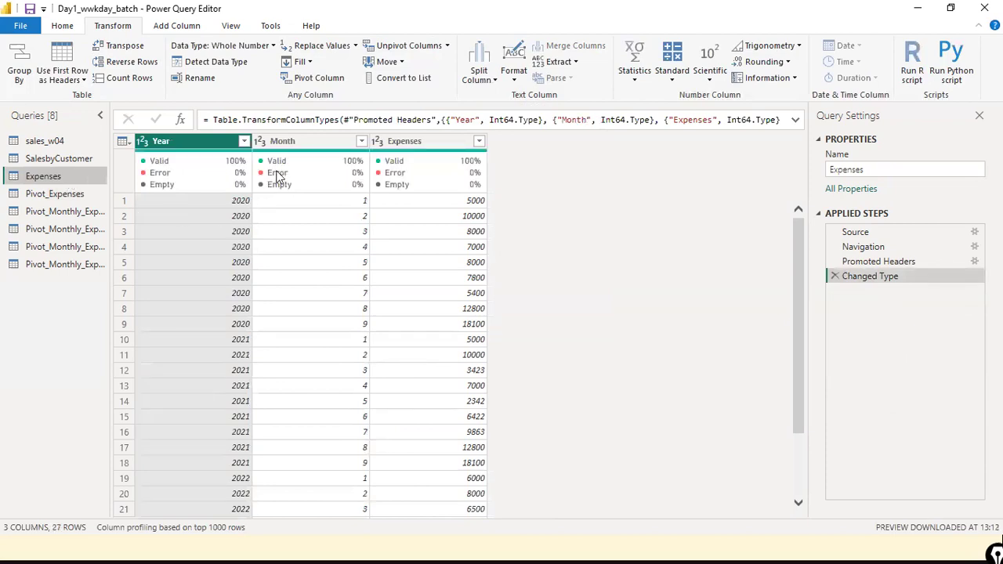
left_click(294, 148, "ctrl")
left_click(317, 78)
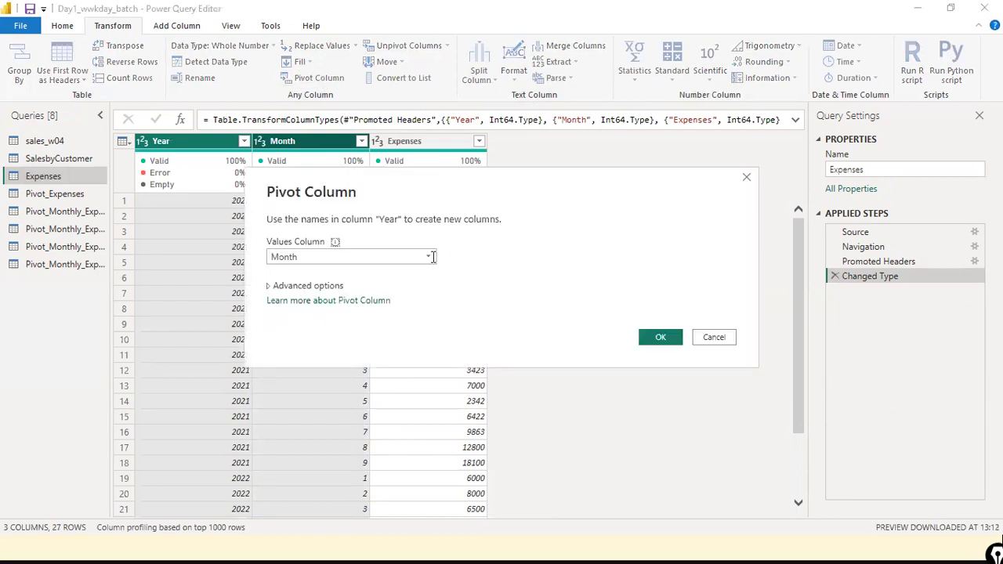
left_click(431, 256)
left_click(377, 286)
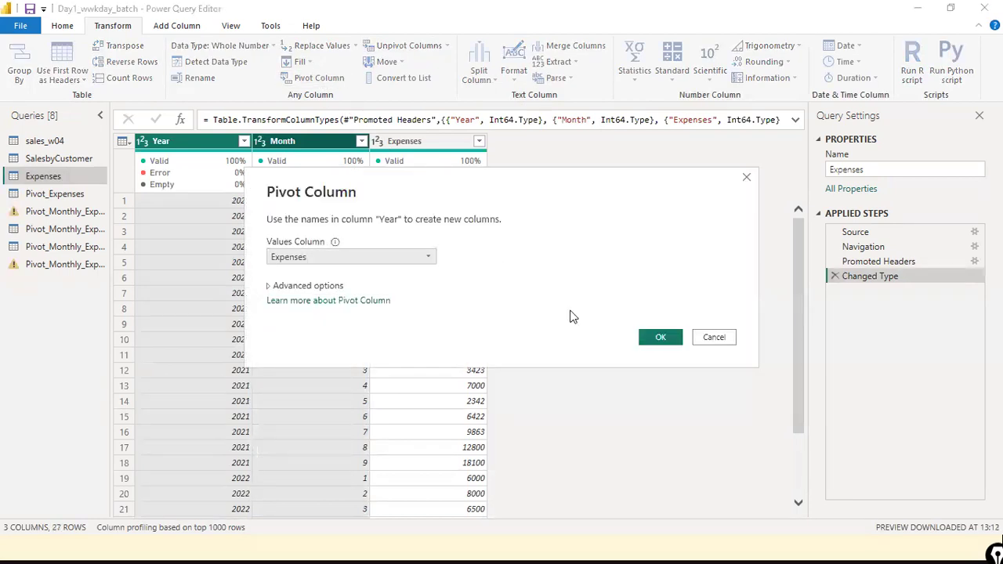
left_click(657, 337)
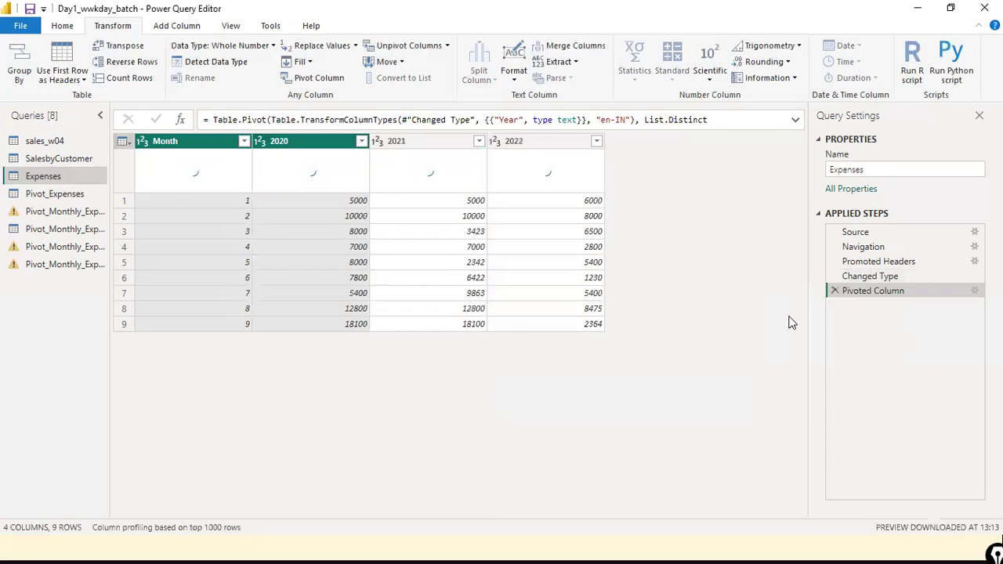
left_click(836, 292)
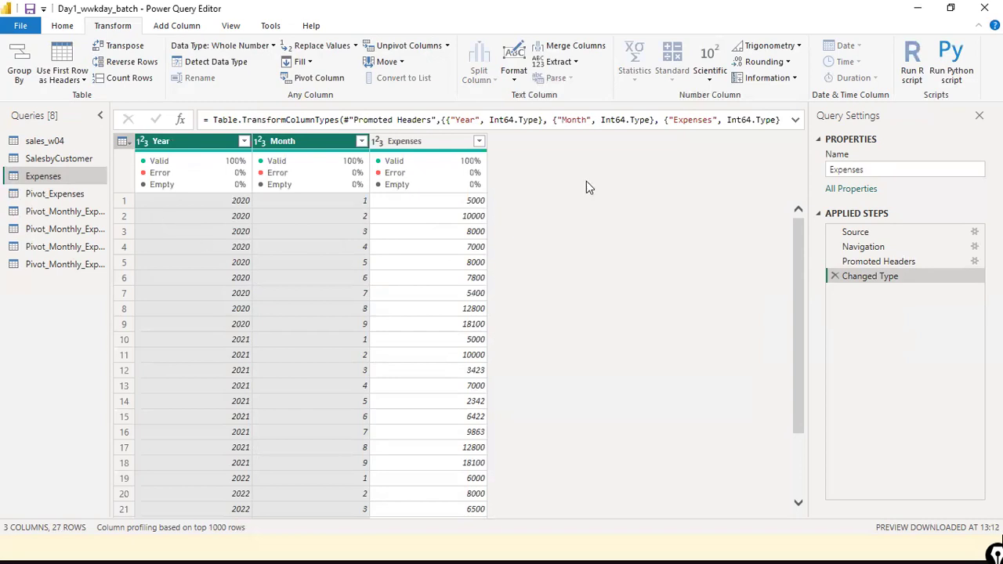
Examine the Month and Year columns of the Expenses table and the Pivot_Expenses result
left_click(282, 147)
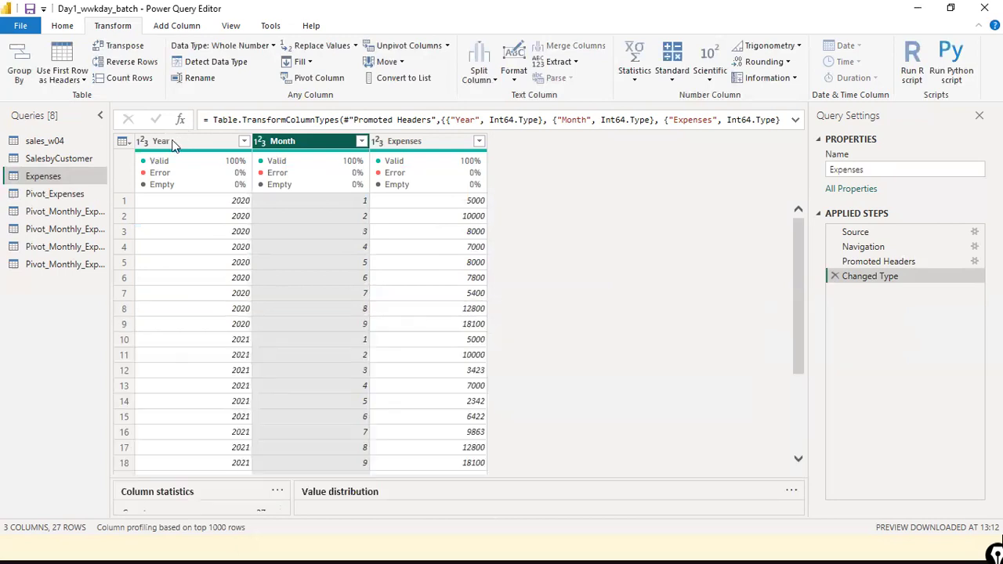
left_click(173, 146)
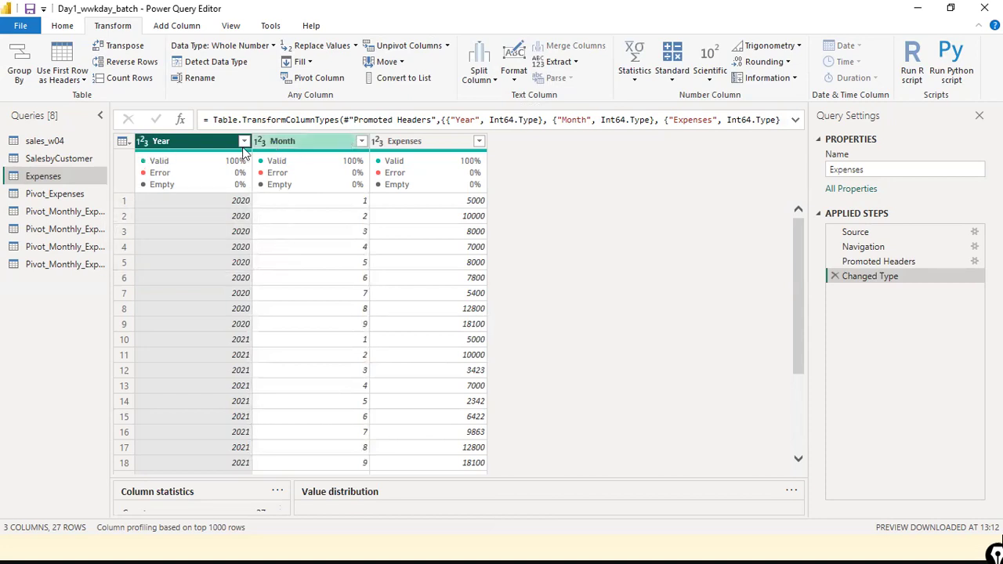
mouse_move(306, 160)
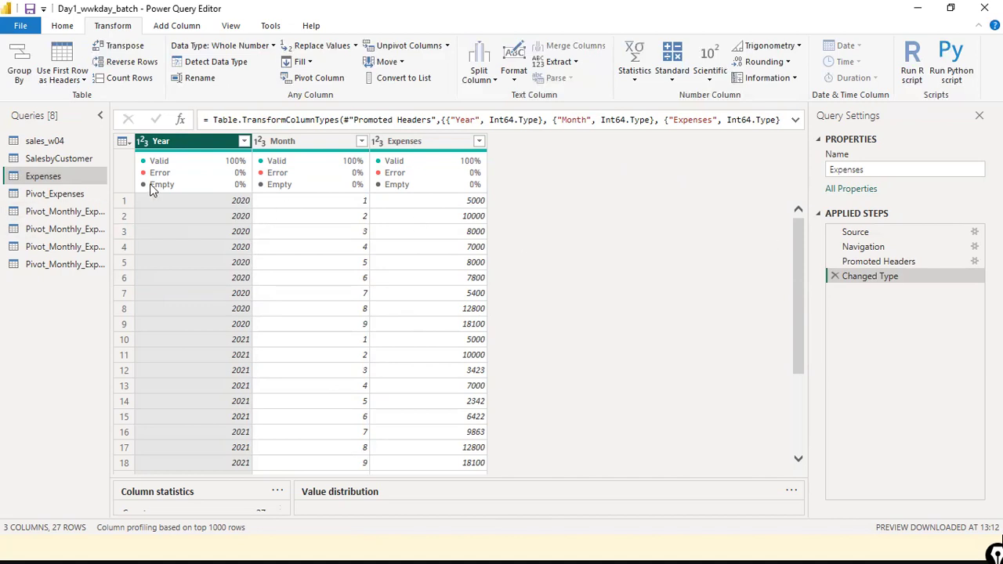
left_click(61, 195)
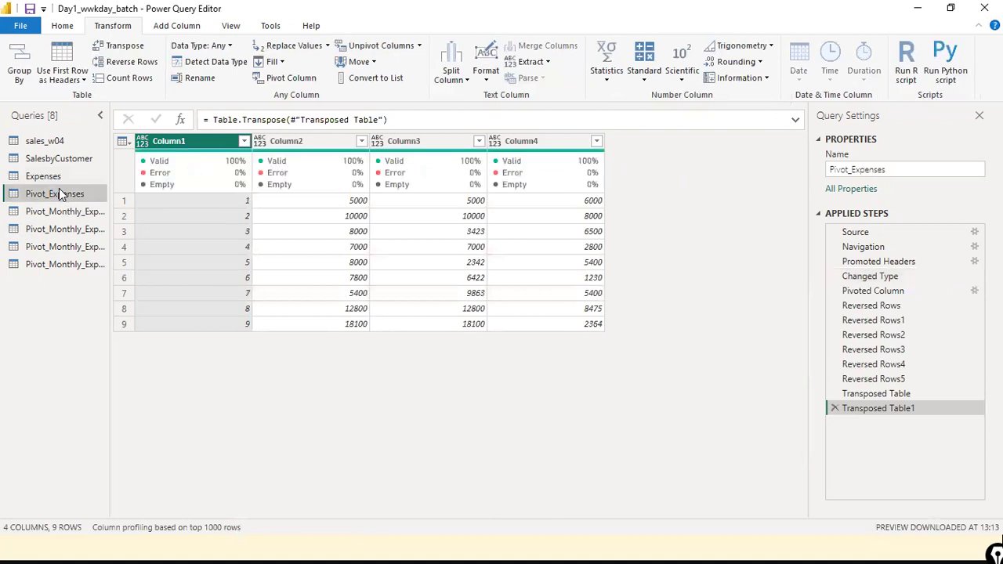
Duplicate the Expenses query
left_click(53, 178)
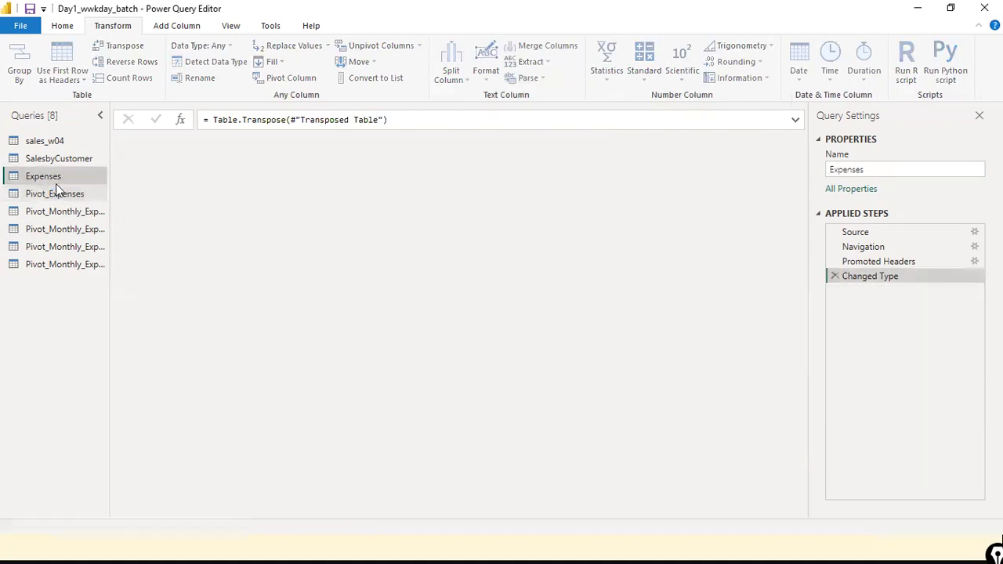
right_click(57, 179)
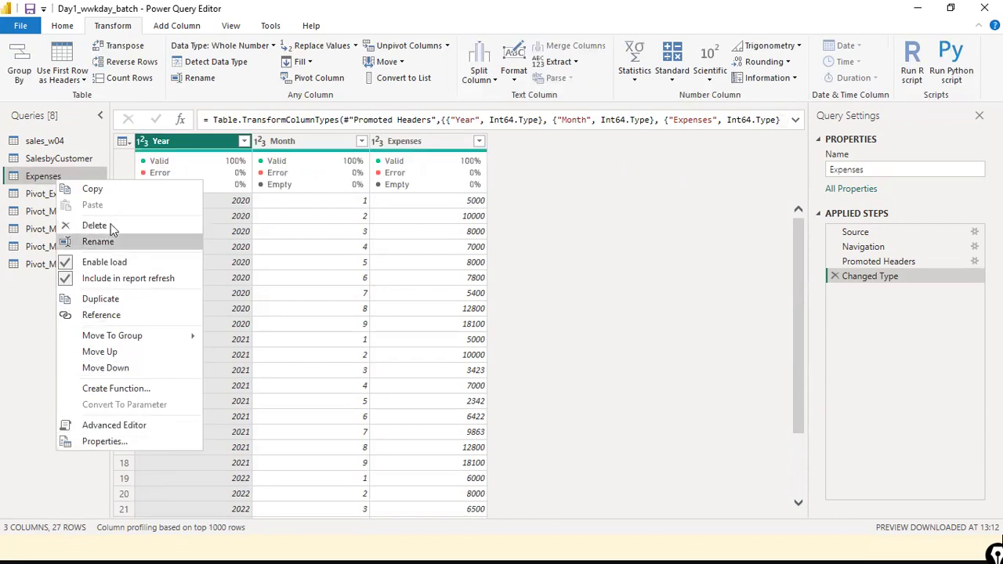
left_click(141, 306)
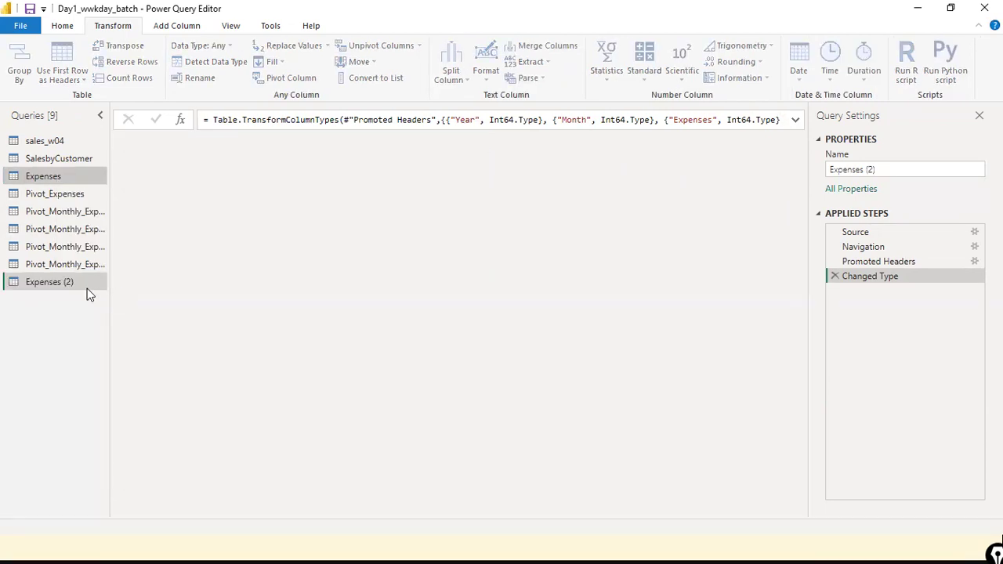
Pivot the Year column of the duplicated Expenses query, using Expenses as the values column
right_click(69, 293)
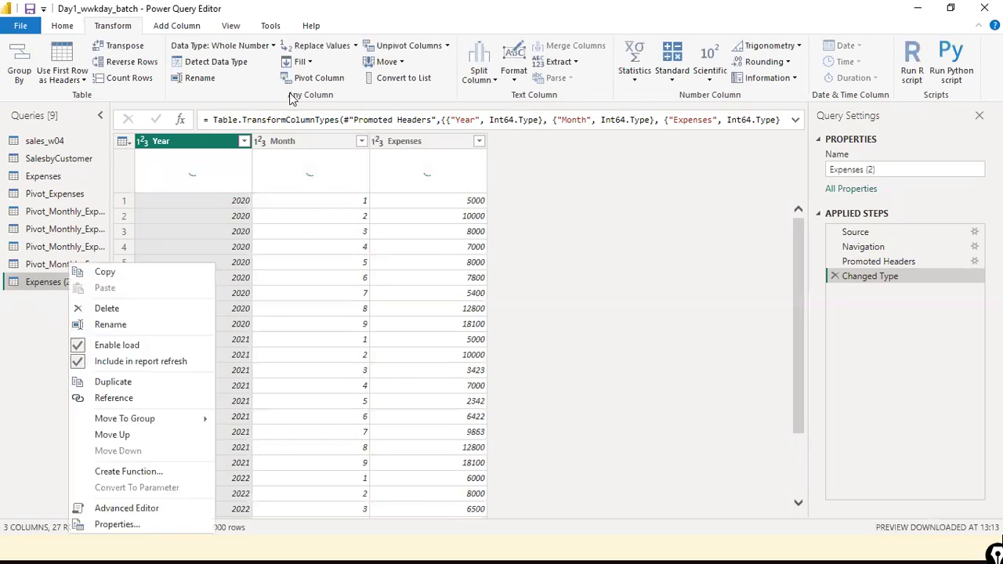
left_click(337, 84)
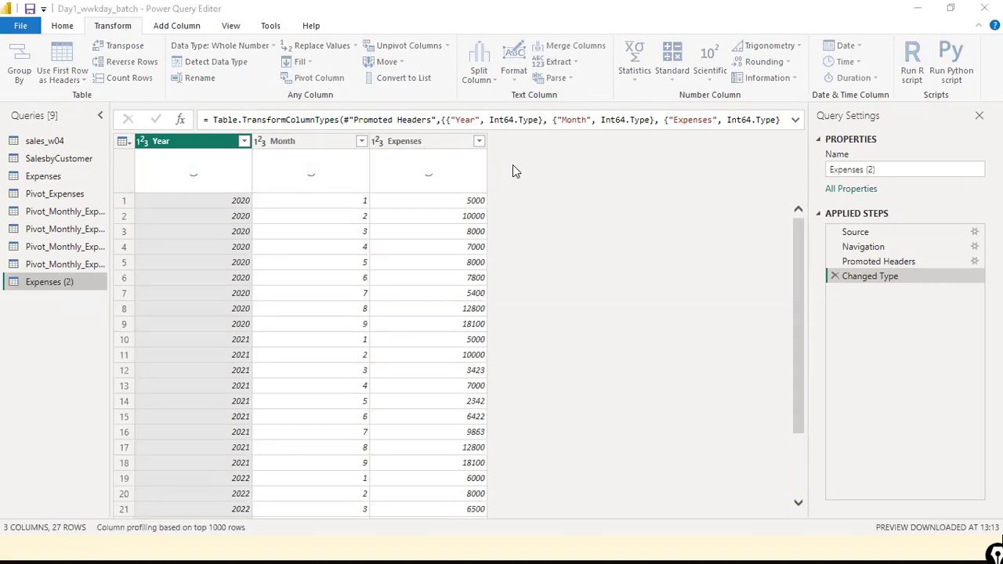
left_click(410, 257)
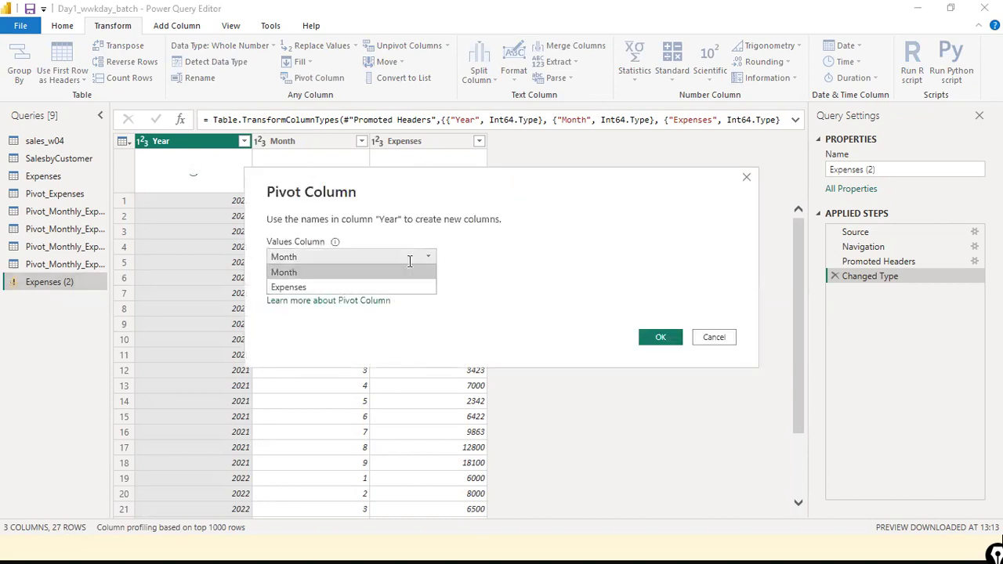
left_click(381, 288)
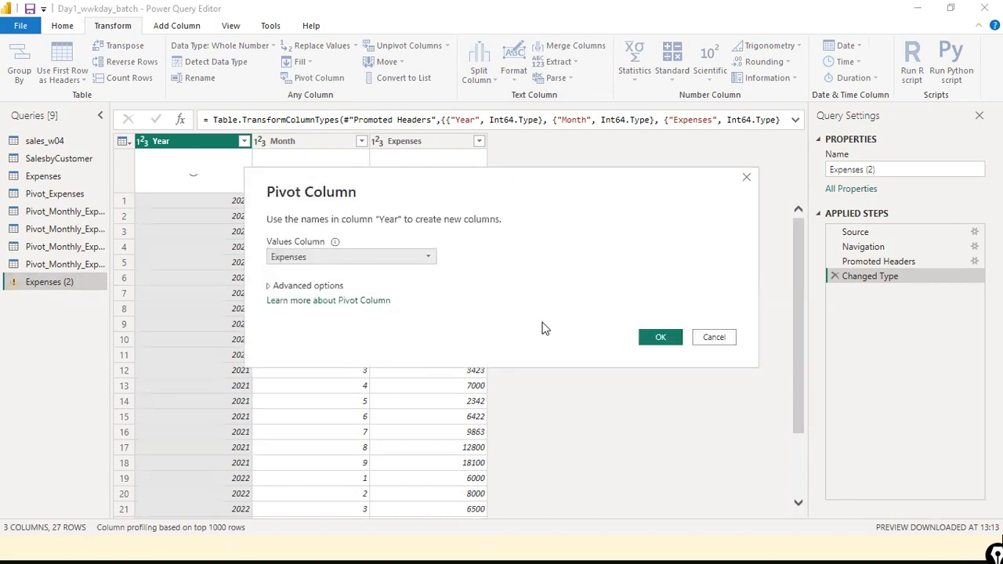
left_click(652, 339)
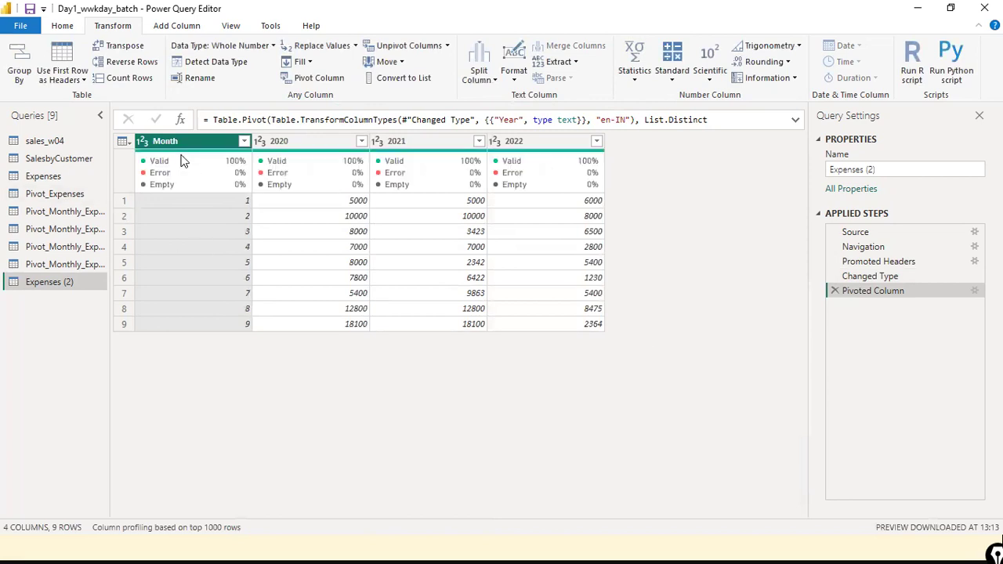
left_click(327, 82)
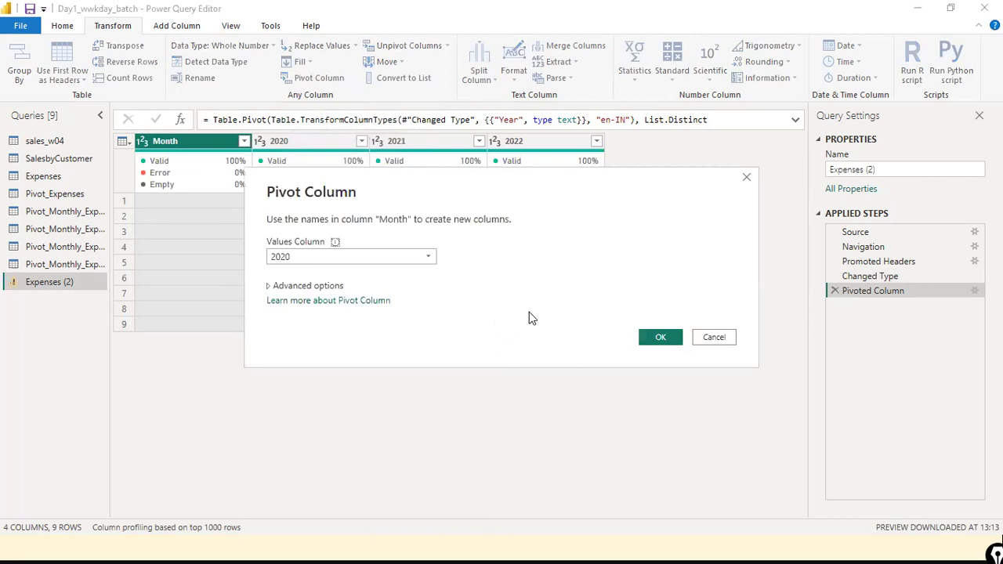
left_click(427, 257)
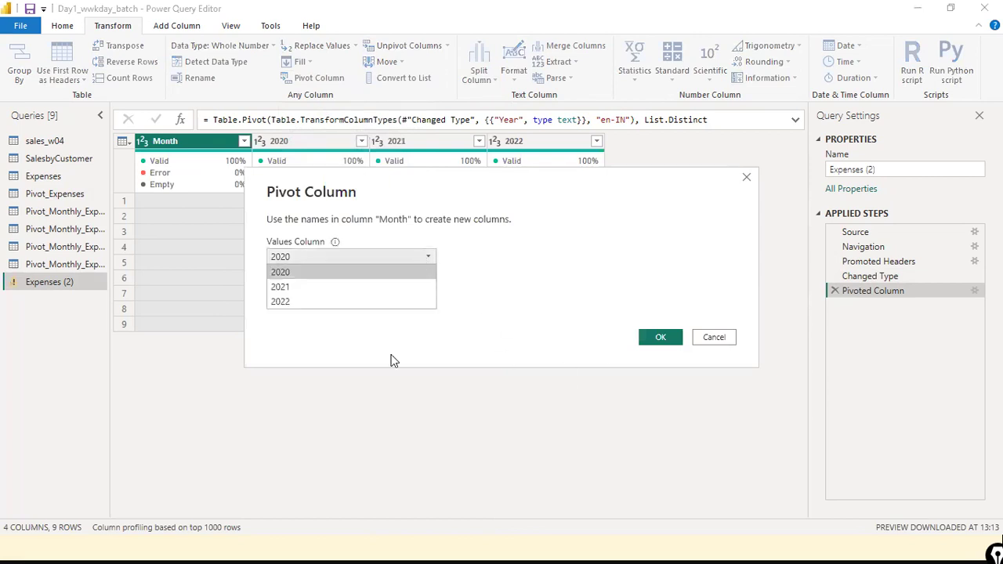
left_click(502, 251)
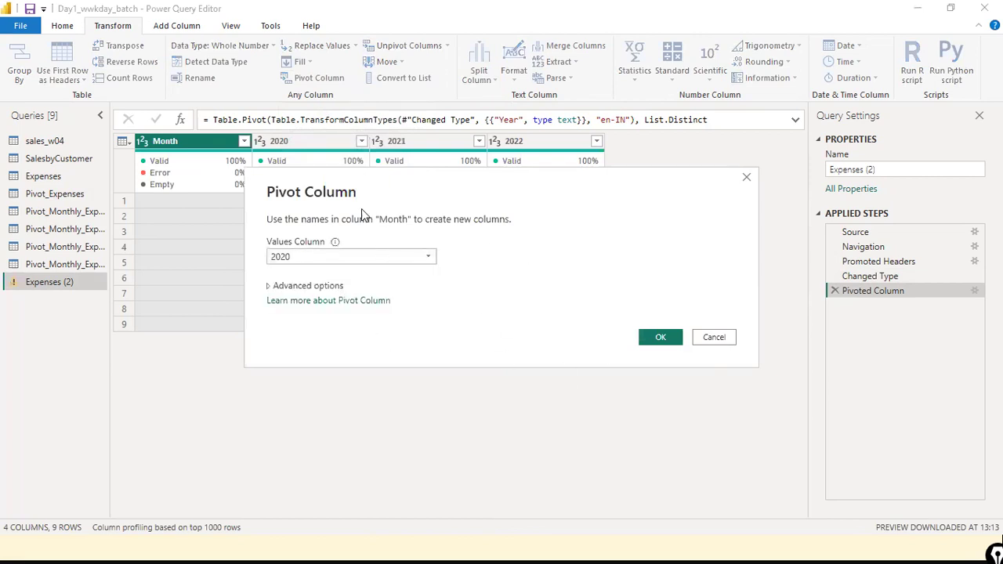
left_click(431, 256)
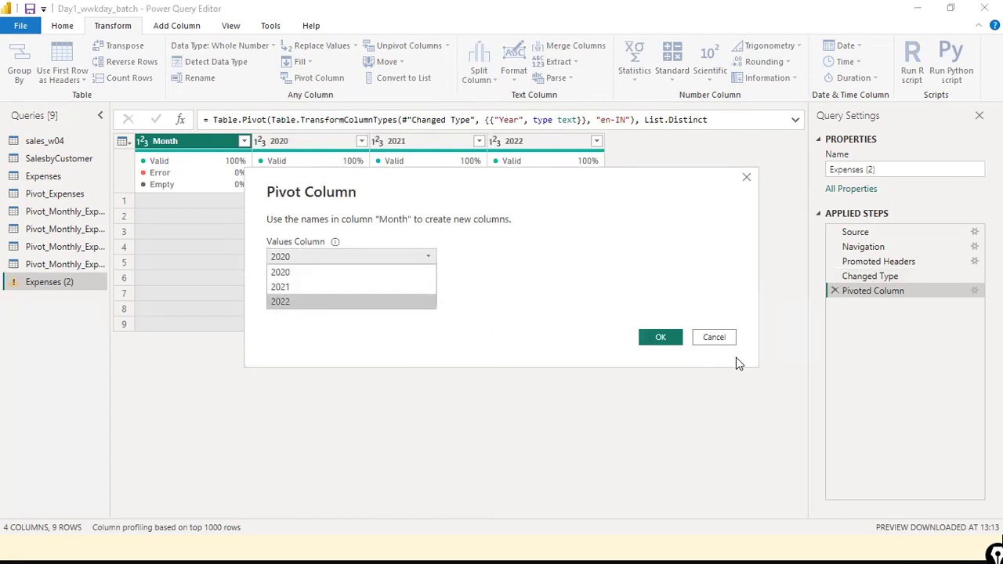
left_click(721, 337)
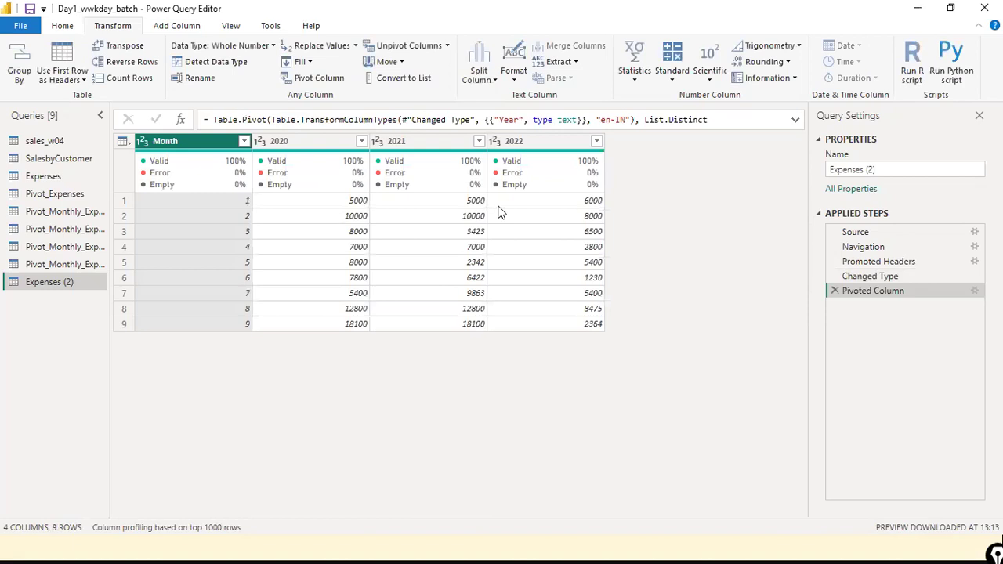
Pivot the Month column of the Expenses (2) query, using 2020 as the values column
left_click(314, 78)
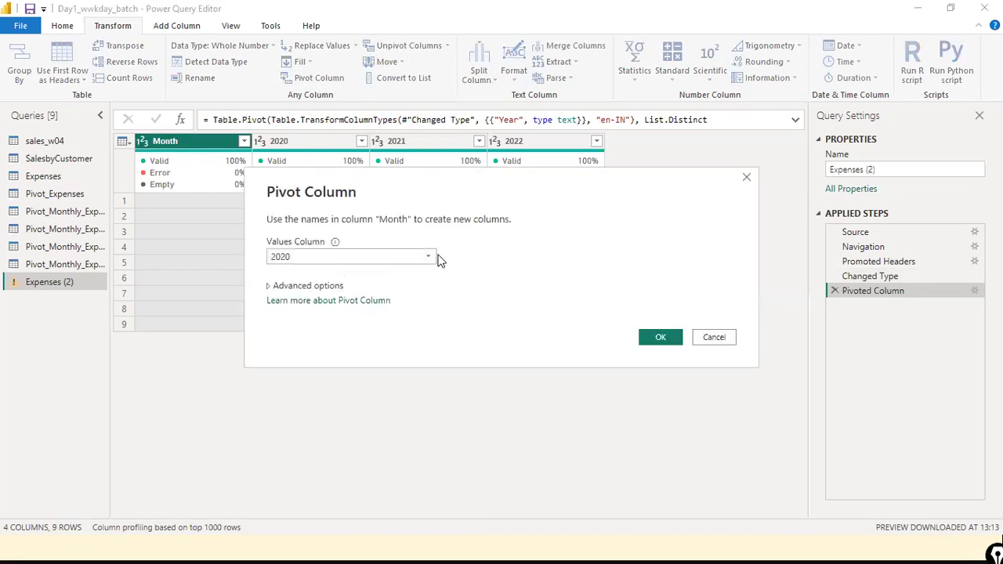
left_click(427, 259)
left_click(428, 259)
left_click(663, 338)
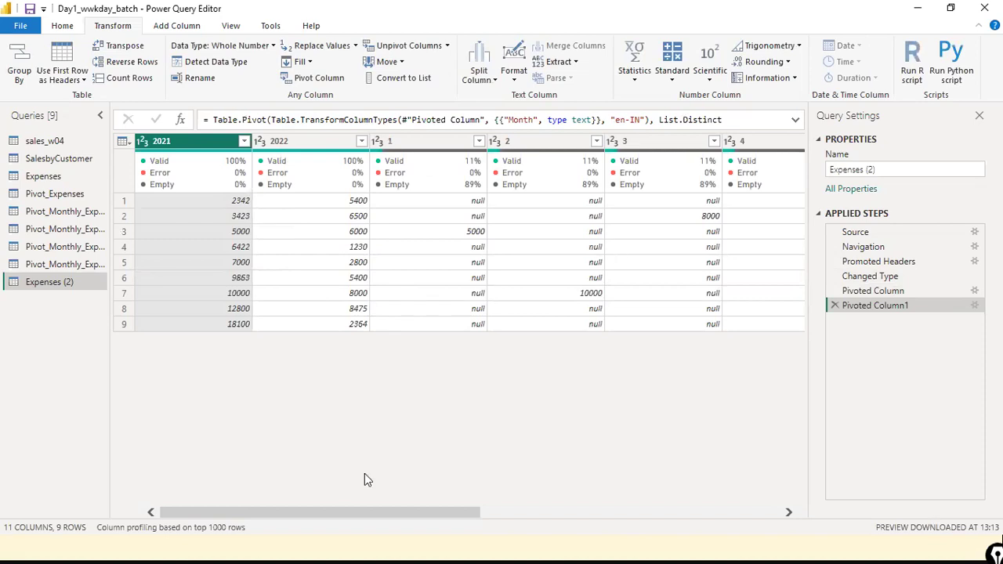
Delete the duplicated Expenses (2) query that was pivoted on both year and month
left_click_drag(435, 508, 537, 512)
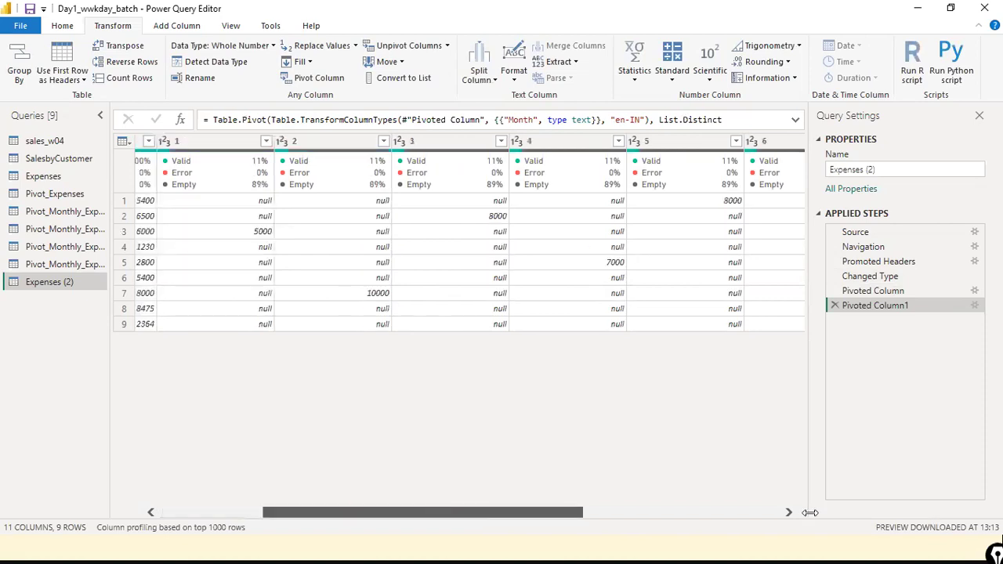
key("Home")
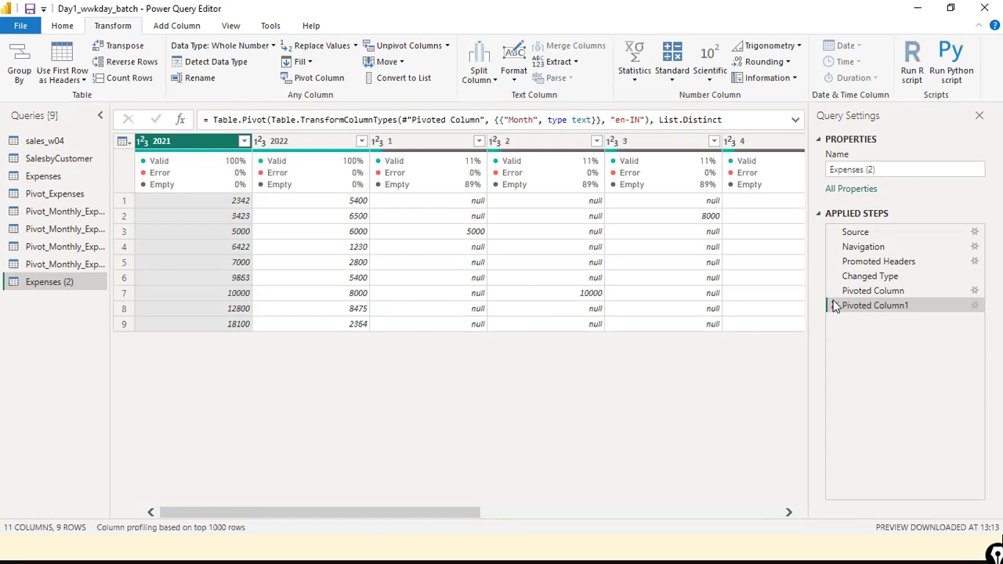
mouse_move(835, 304)
right_click(64, 283)
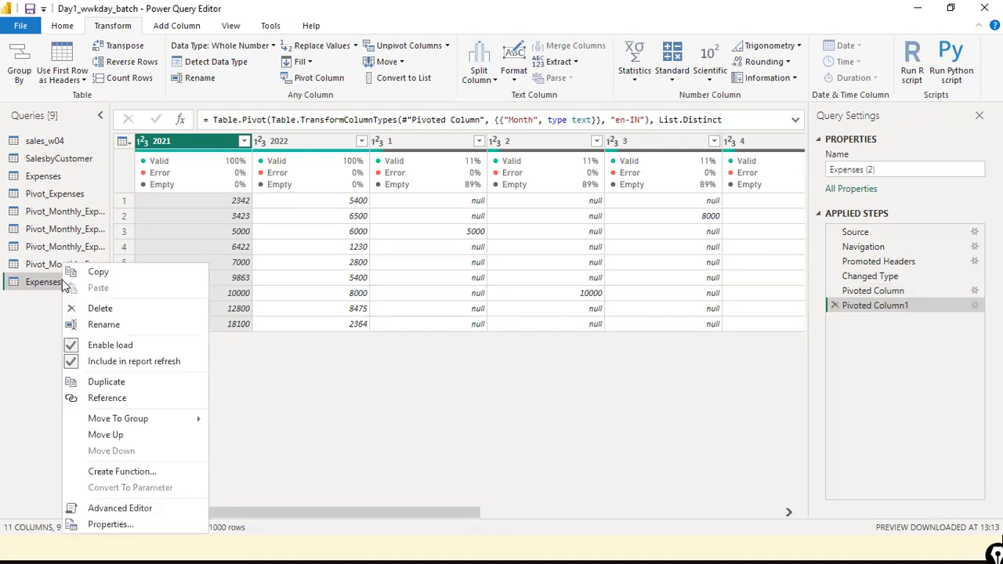
left_click(128, 308)
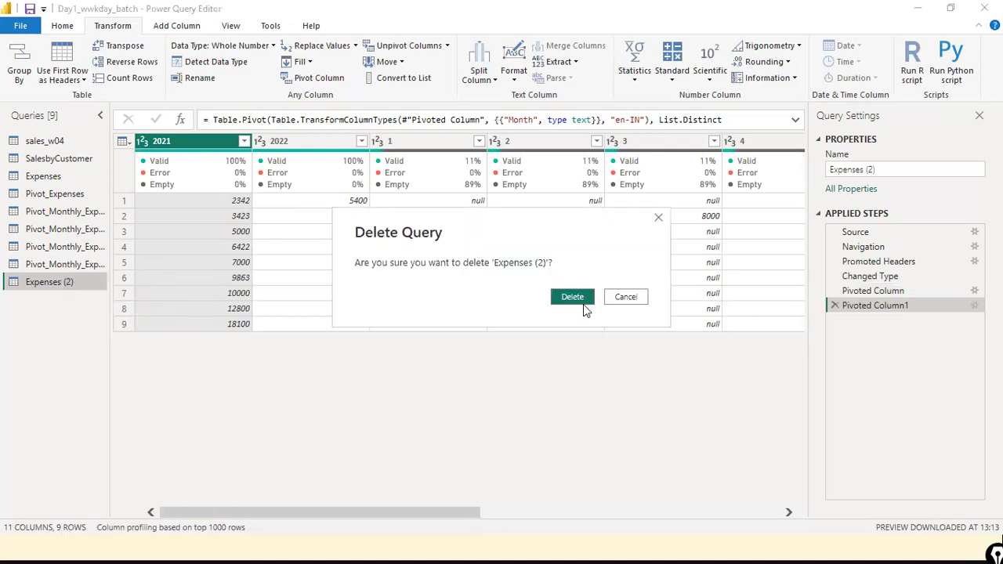
left_click(583, 304)
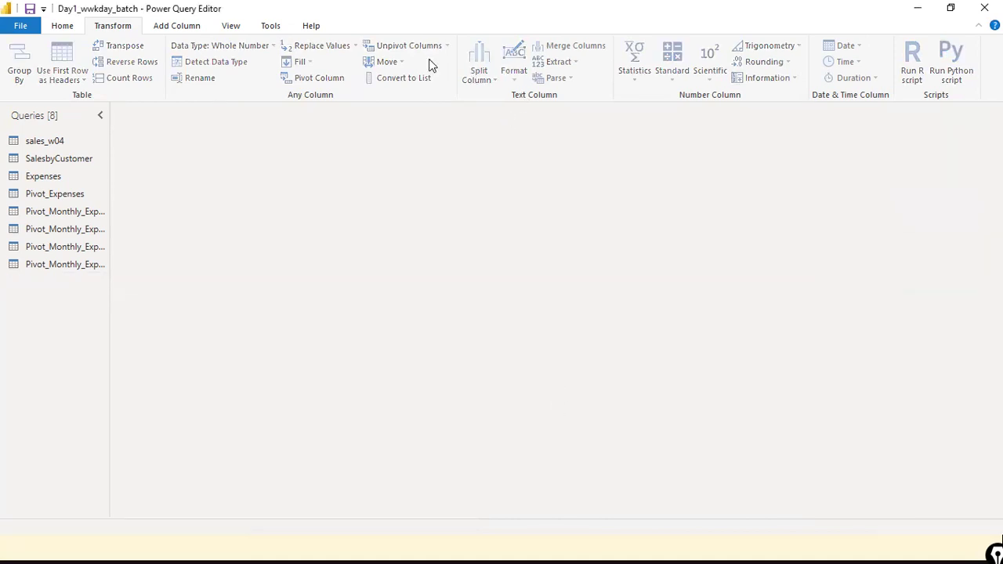
left_click(61, 26)
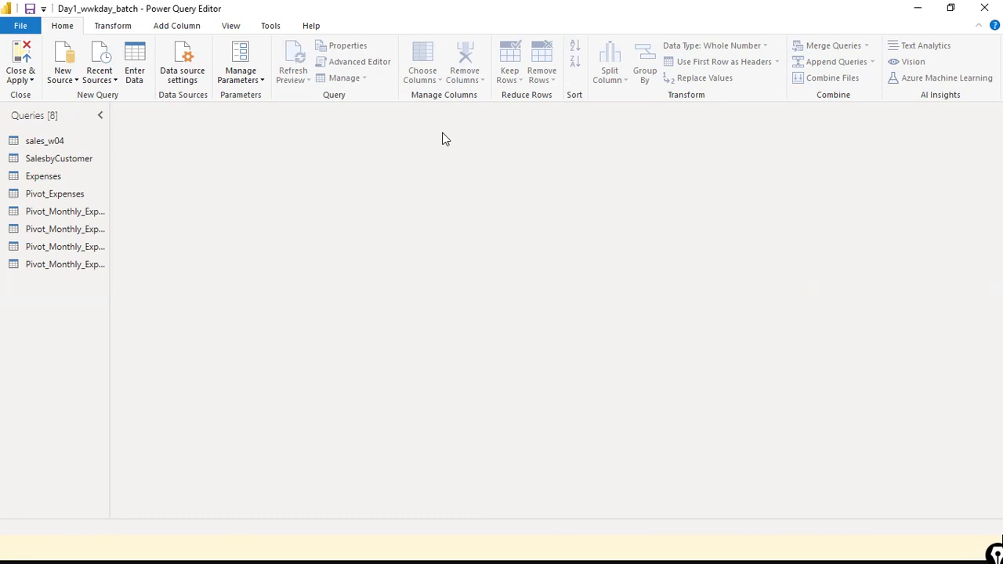
left_click(17, 28)
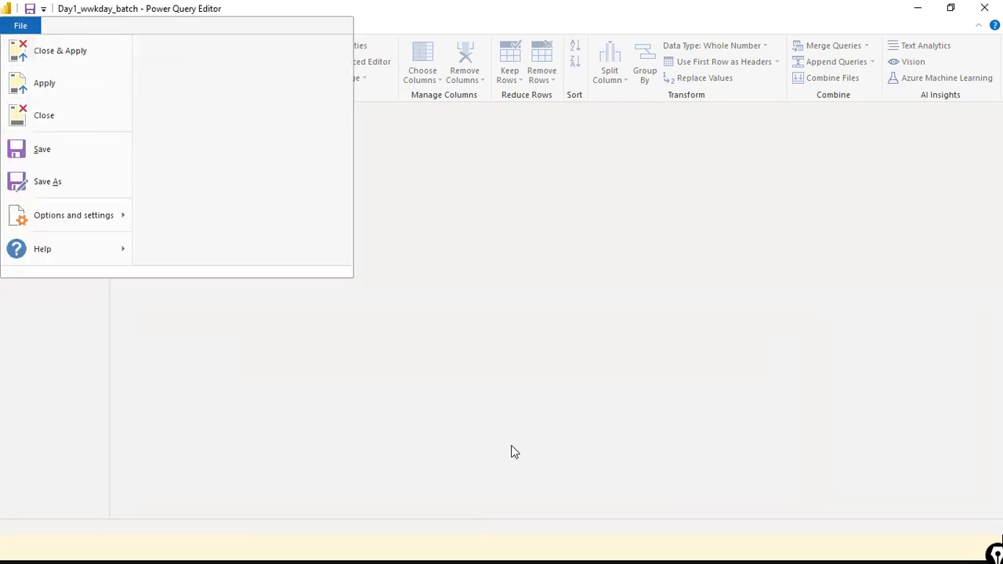
left_click(571, 344)
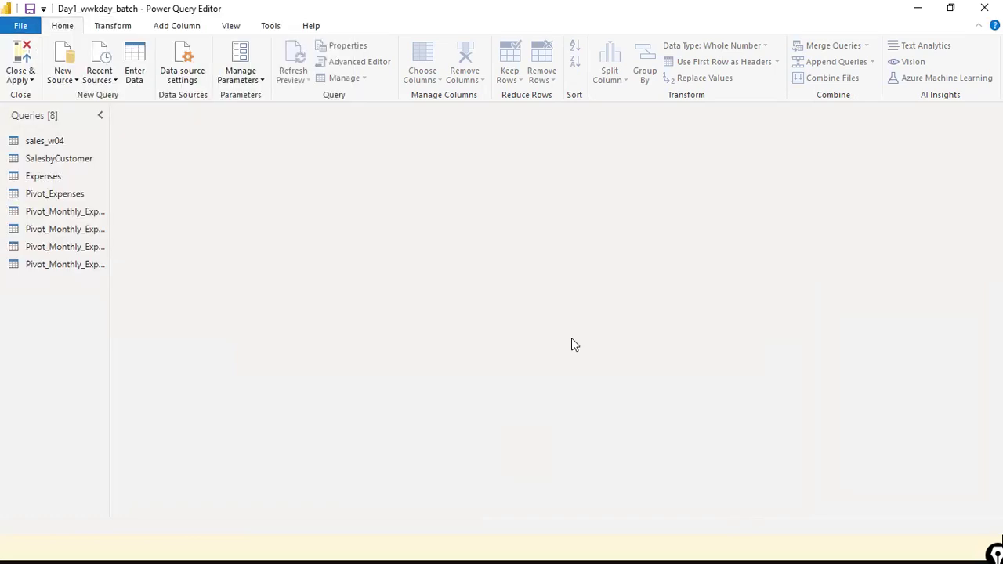